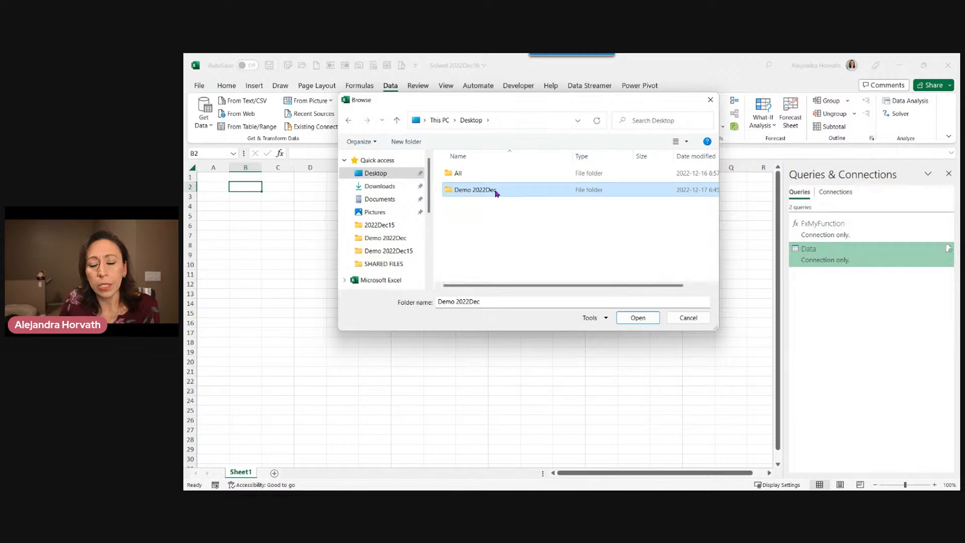
# Choose the SHARED FILES folder inside Desktop\Demo 2022Dec as the source of the folder query.
pyautogui.doubleClick(494, 191)
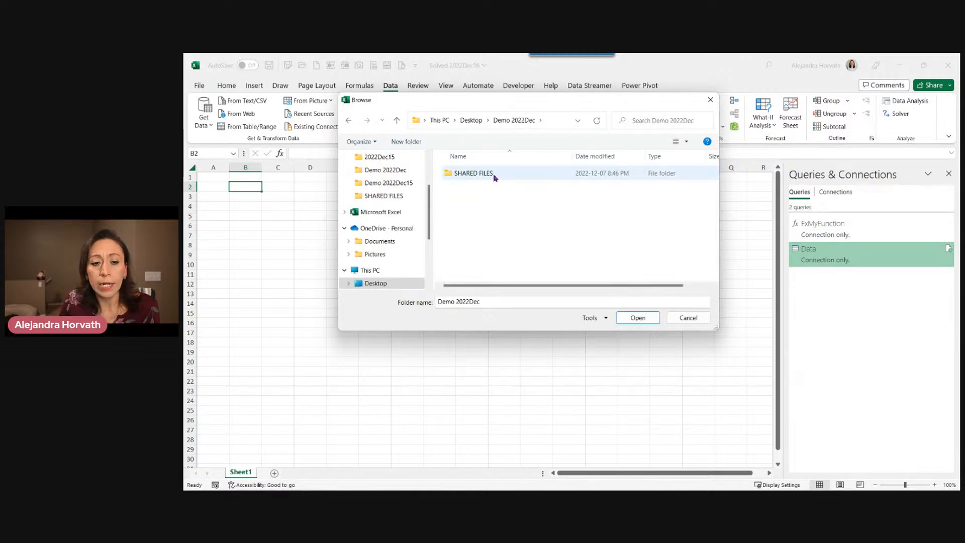
pyautogui.click(495, 176)
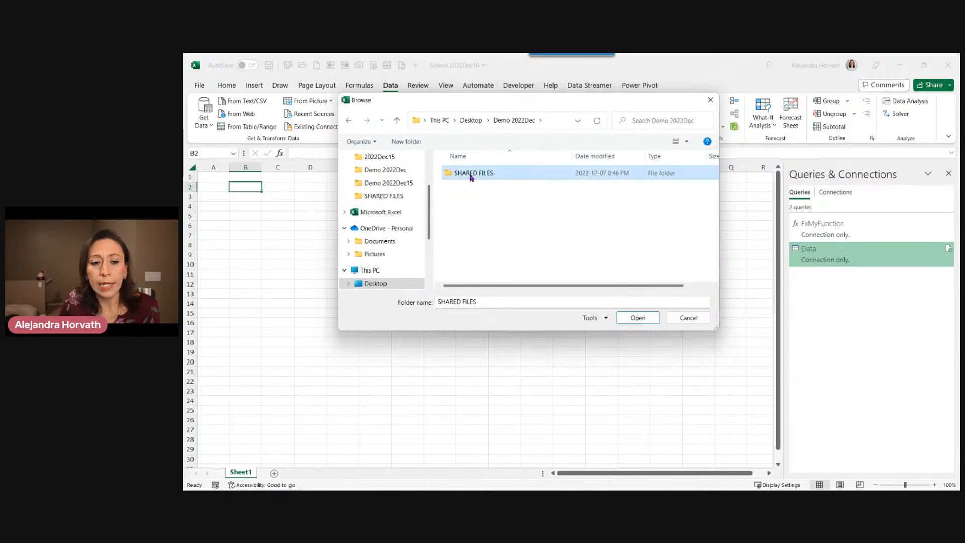
pyautogui.doubleClick(504, 174)
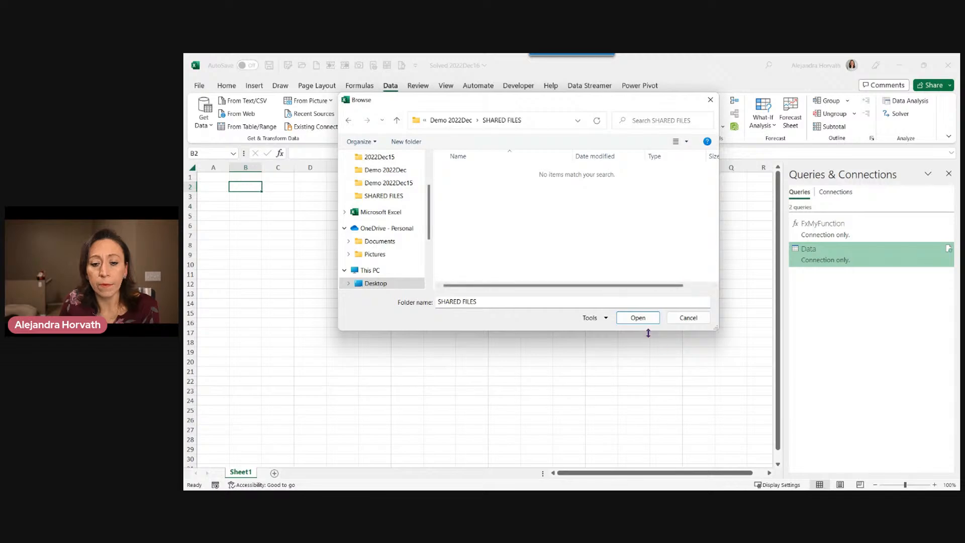
pyautogui.click(646, 317)
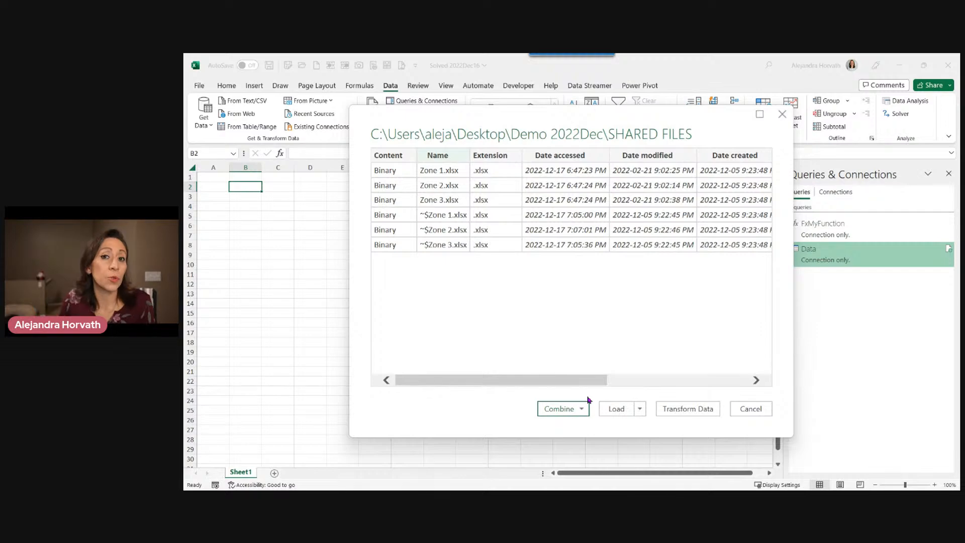
# Send the folder's file list to the Power Query Editor for transformation and enlarge the editor view.
pyautogui.click(640, 410)
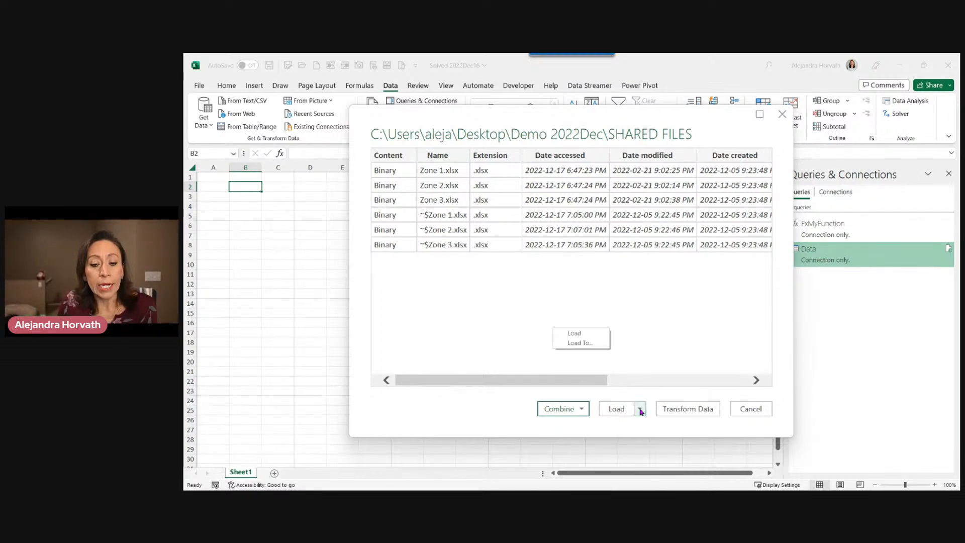
pyautogui.click(664, 340)
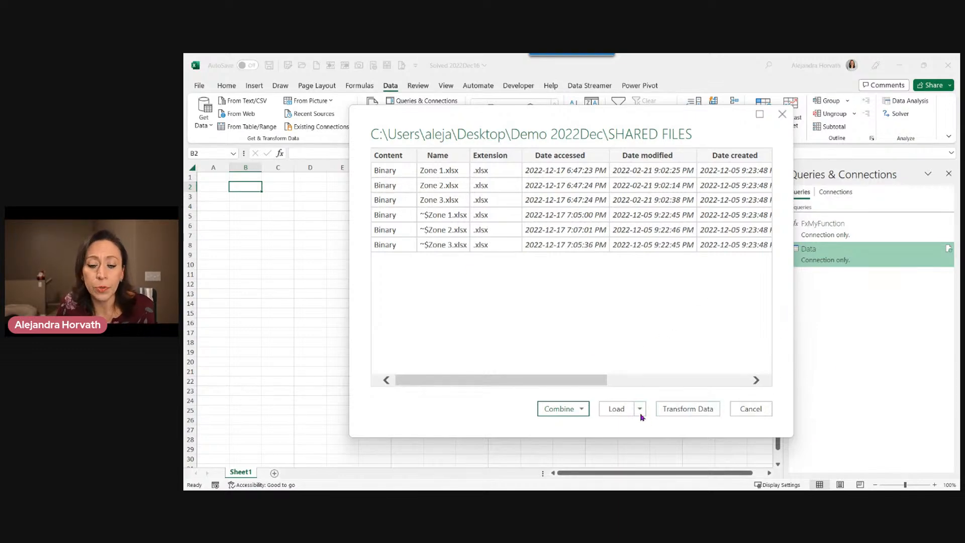
pyautogui.click(681, 409)
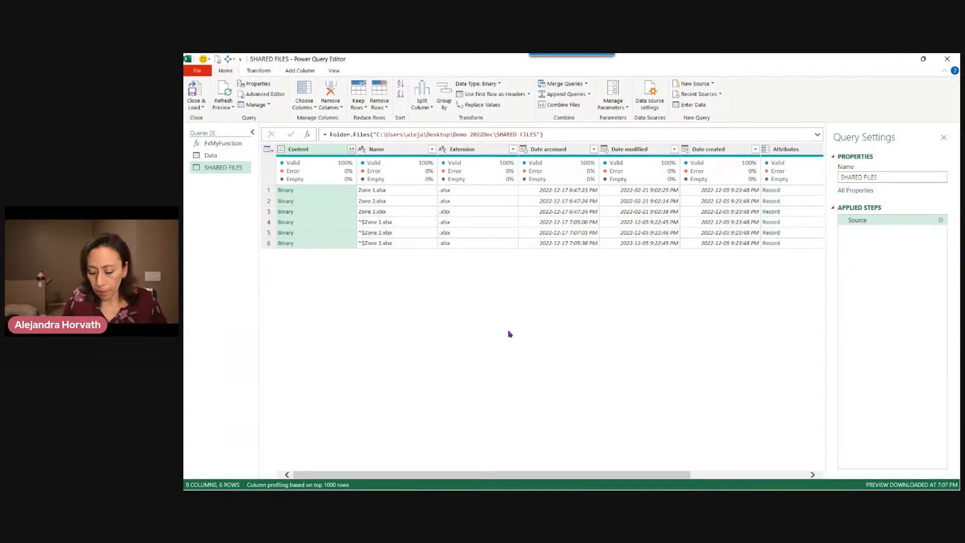
pyautogui.hotkey('ctrl', 'shift', '=')
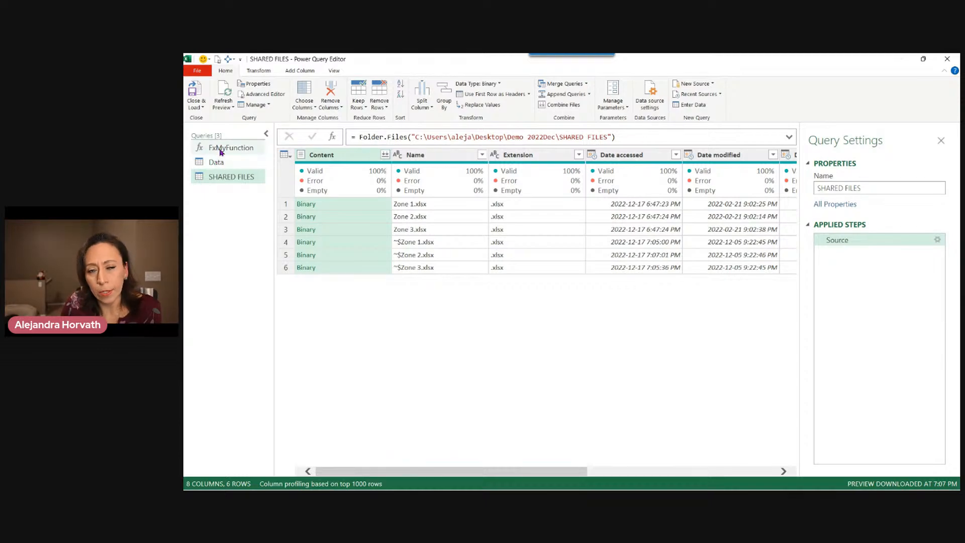
# Create a query group named Solved and move the FxMyFunction and Data queries into it.
pyautogui.rightClick(205, 215)
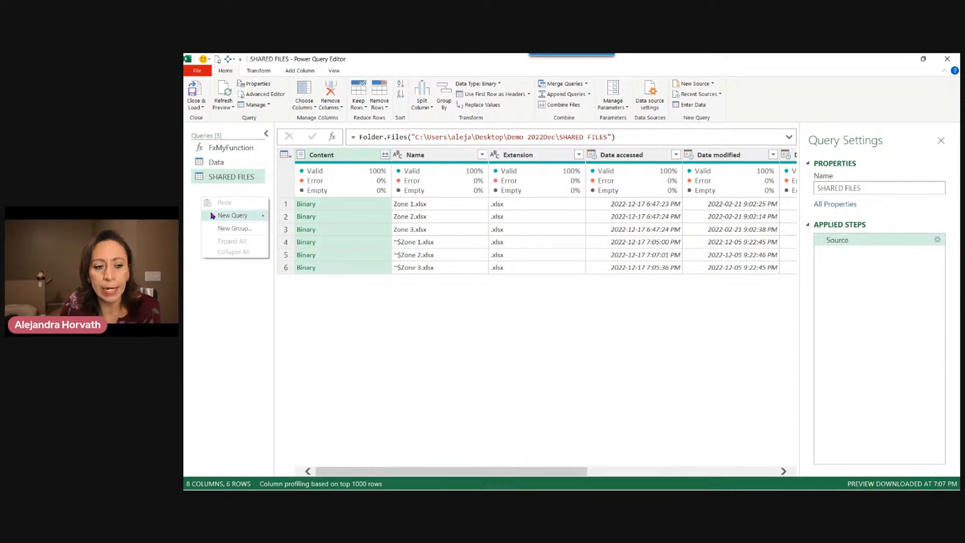
pyautogui.click(227, 229)
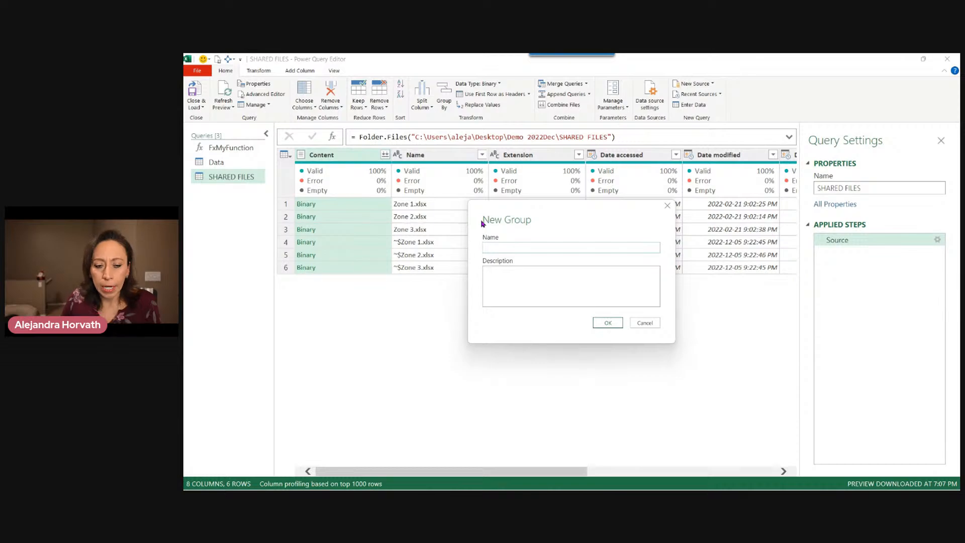
pyautogui.write('Solved')
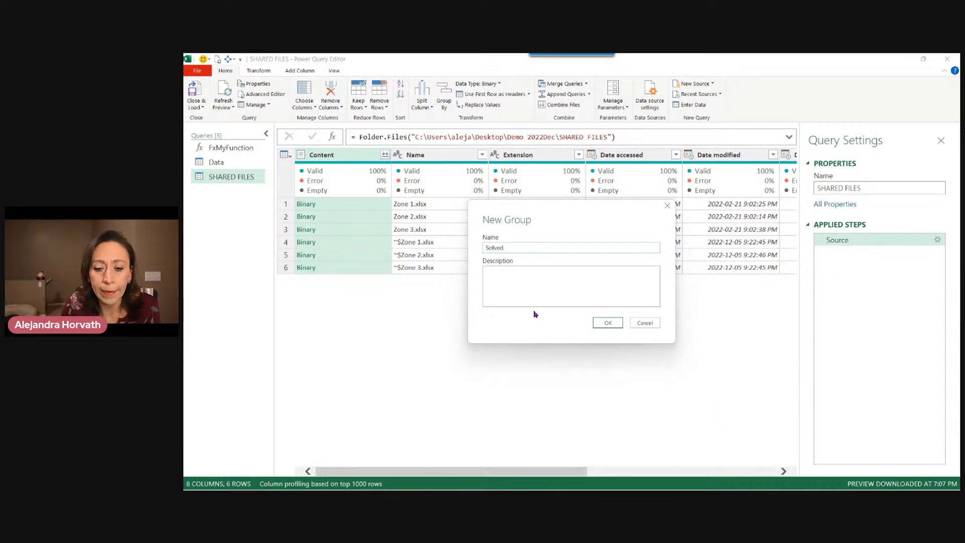
pyautogui.click(608, 322)
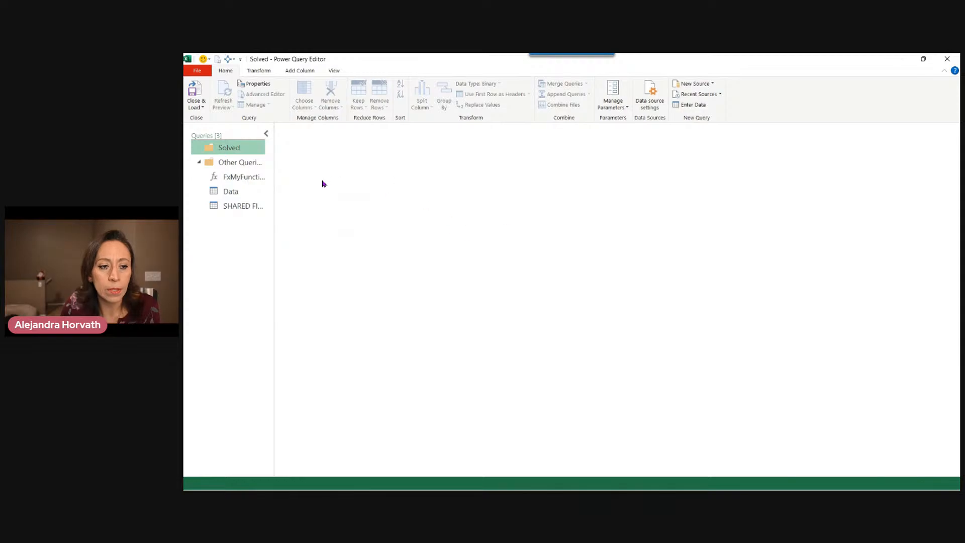
pyautogui.click(244, 178)
pyautogui.click(239, 192)
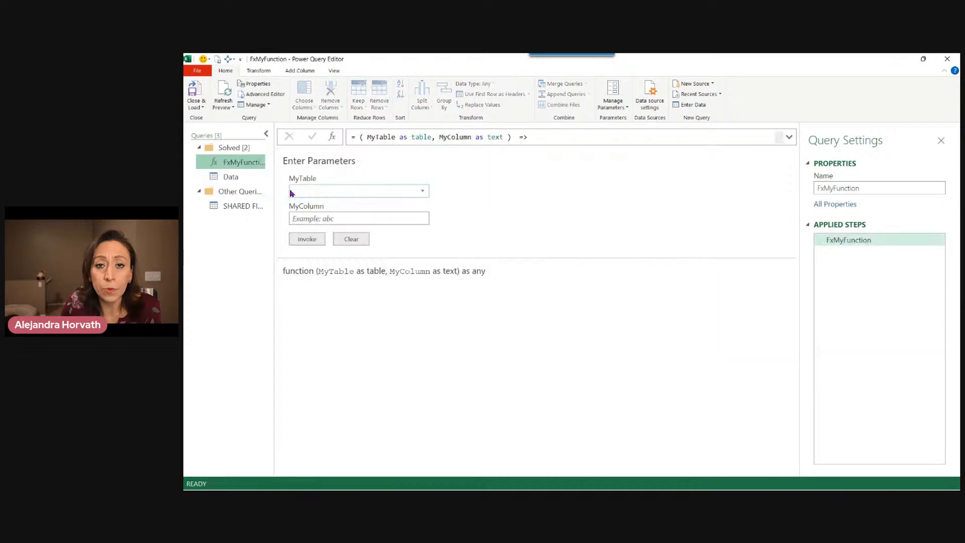
# Rename the SHARED FILES query as SolvedLive.
pyautogui.click(238, 208)
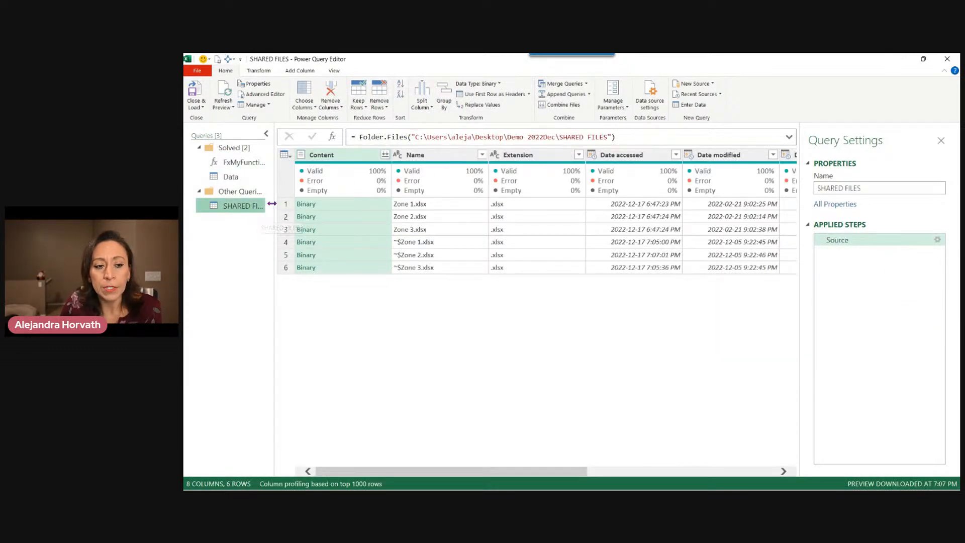
pyautogui.moveTo(274, 202); pyautogui.dragTo(299, 201)
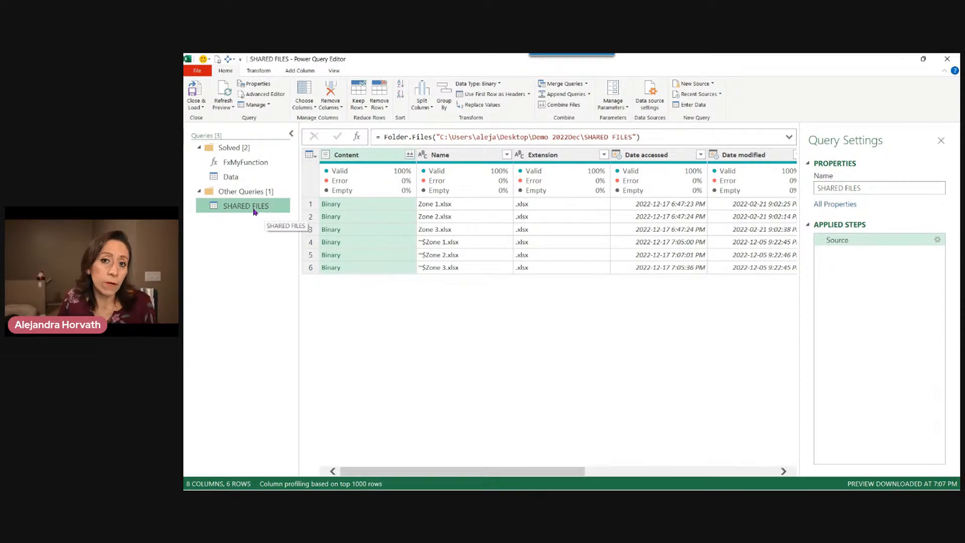
pyautogui.doubleClick(250, 207)
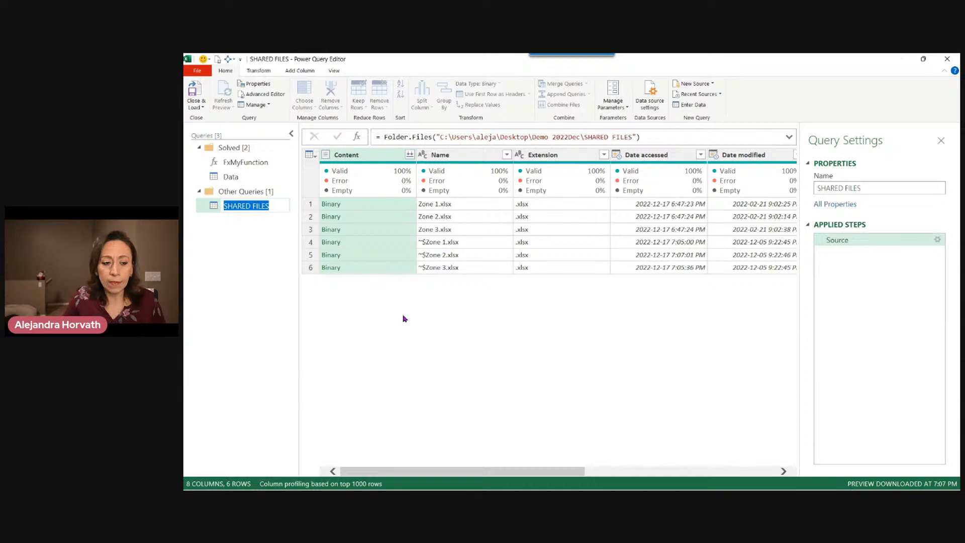
pyautogui.write('S')
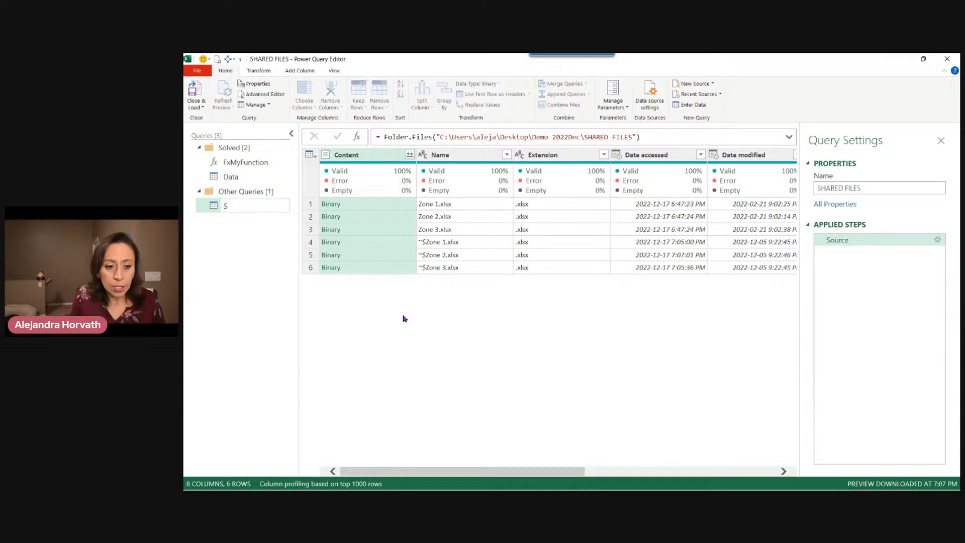
pyautogui.write('olvedL')
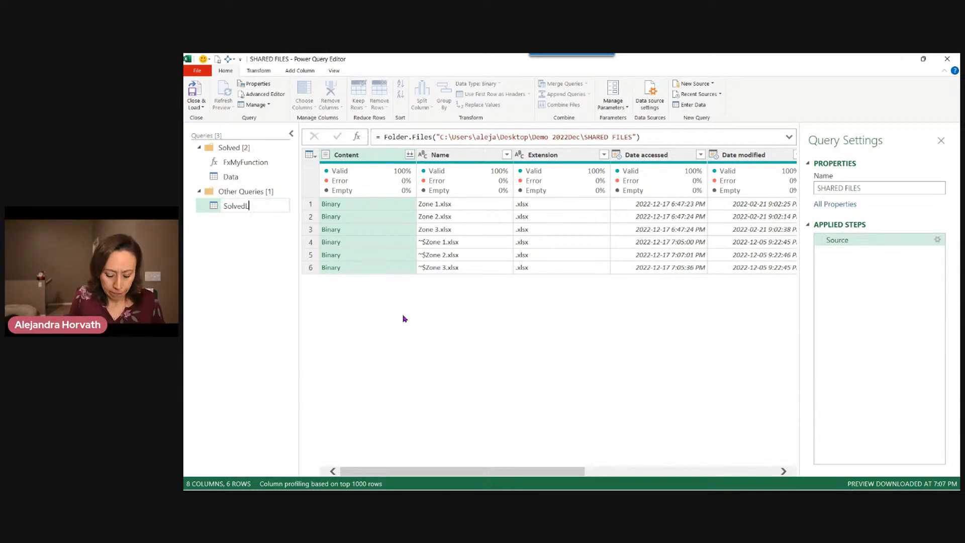
pyautogui.write('ive')
pyautogui.press('Return')
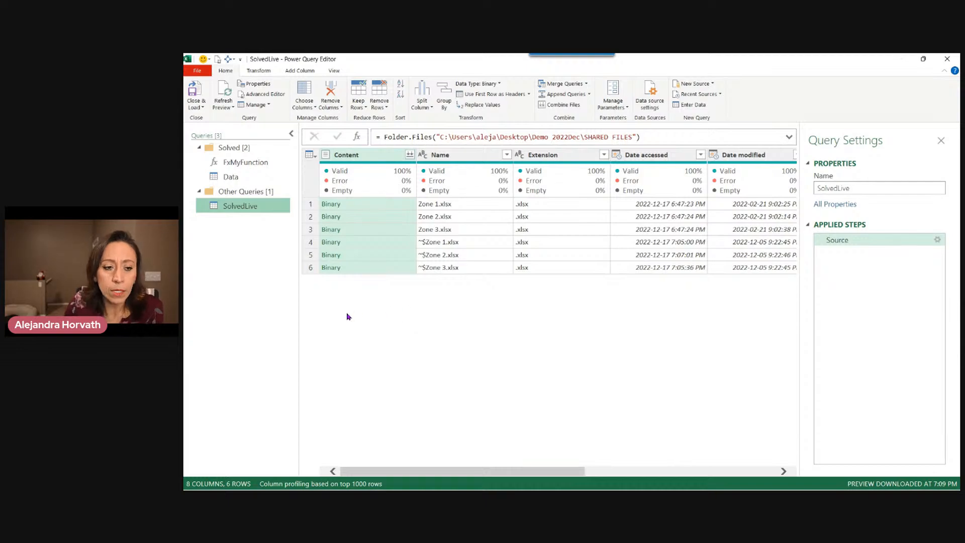
pyautogui.moveTo(294, 303); pyautogui.dragTo(253, 314)
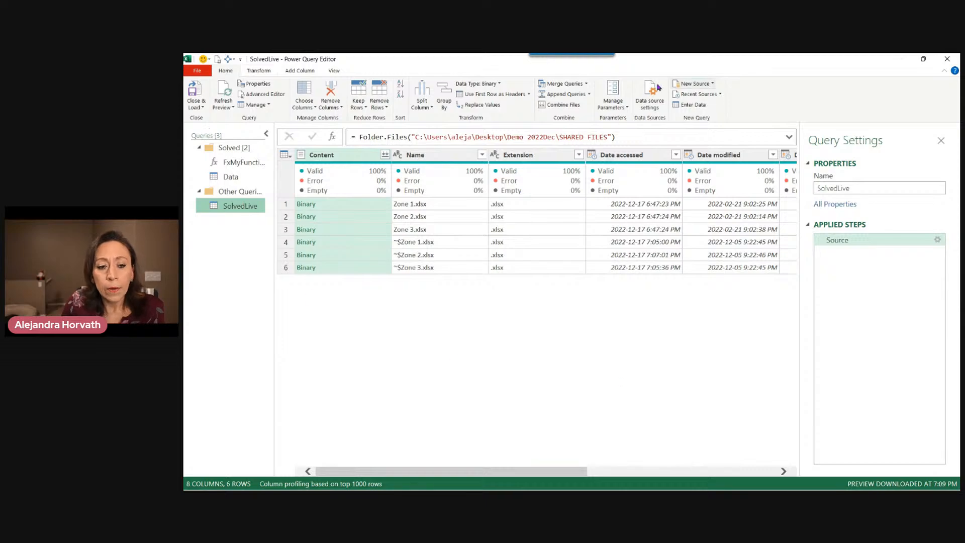
pyautogui.click(472, 245)
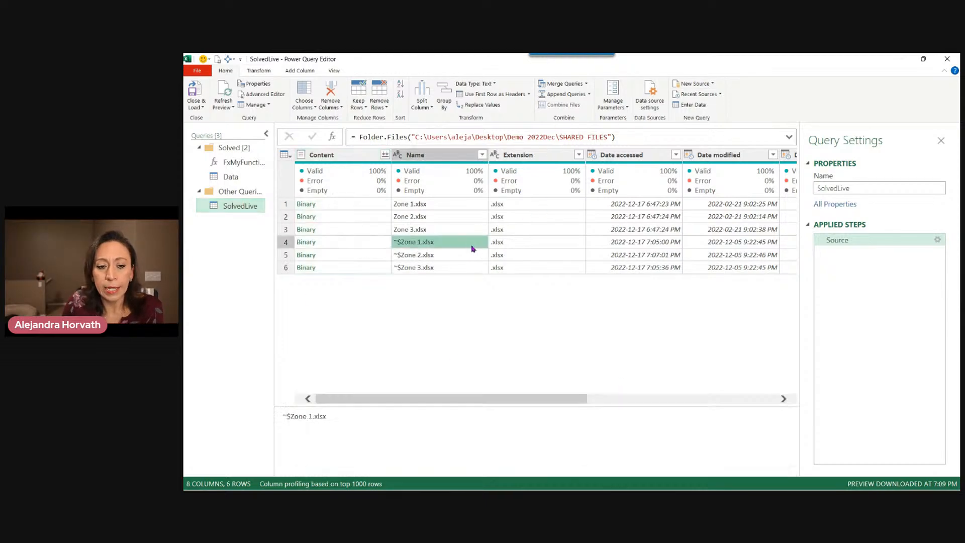
pyautogui.click(477, 255)
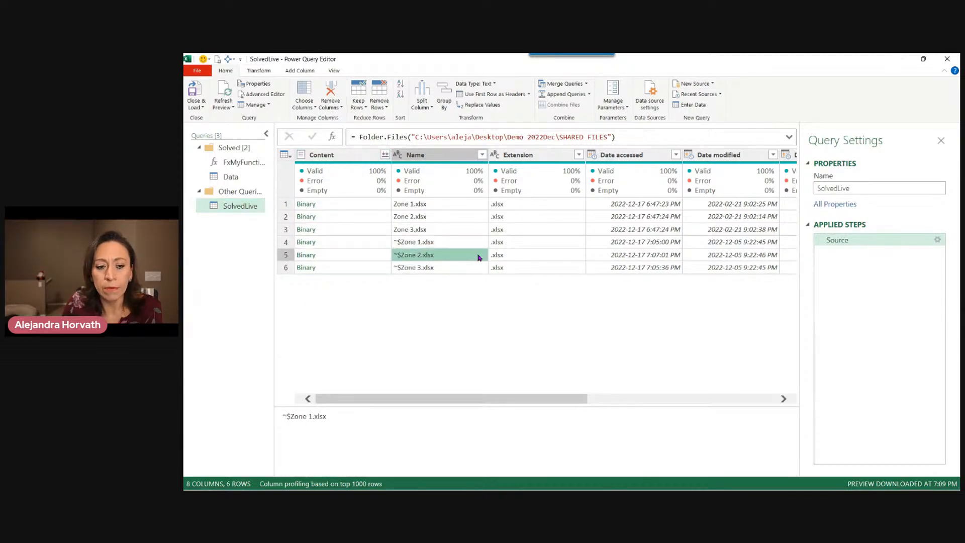
pyautogui.click(478, 245)
pyautogui.click(479, 257)
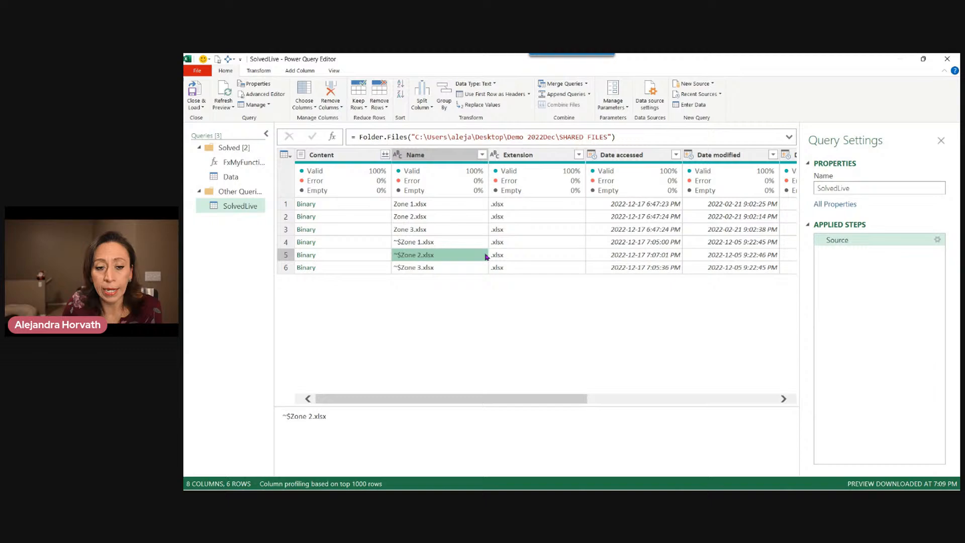
pyautogui.click(519, 243)
# Transform the text in the Extension column to lowercase.
pyautogui.click(547, 157)
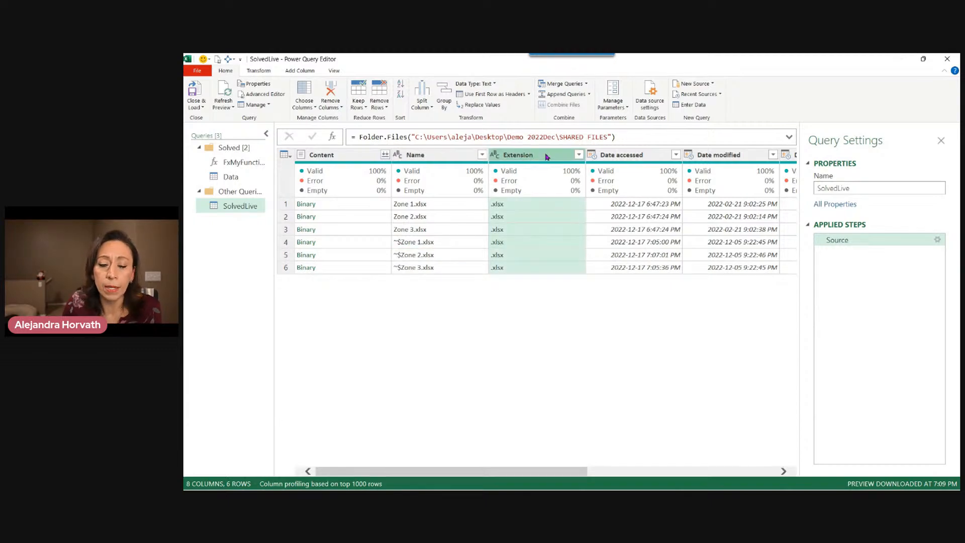
pyautogui.rightClick(547, 156)
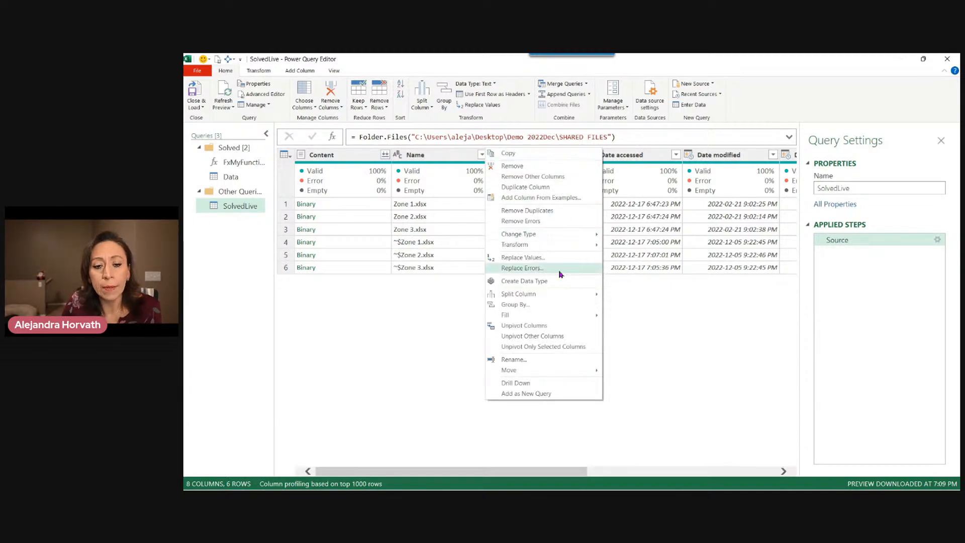
pyautogui.moveTo(568, 247)
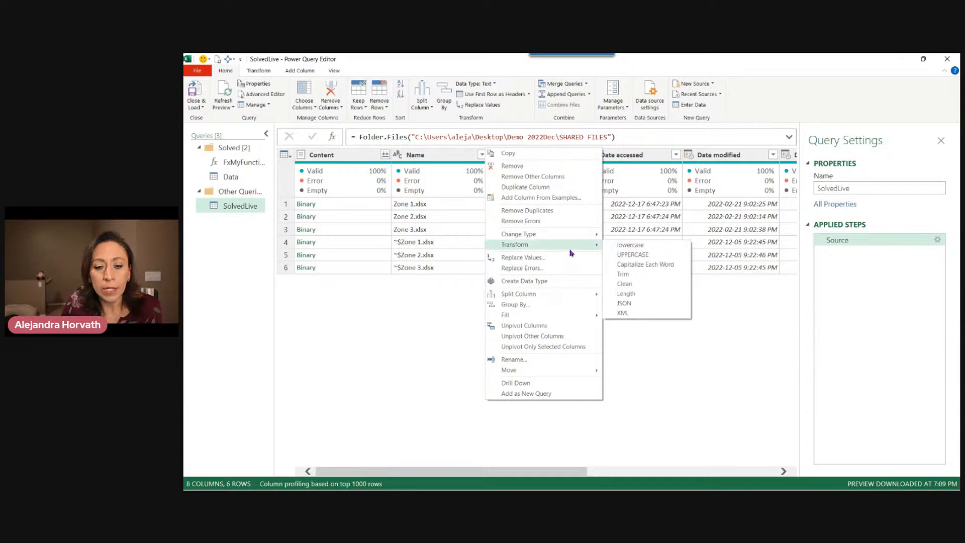
pyautogui.click(631, 247)
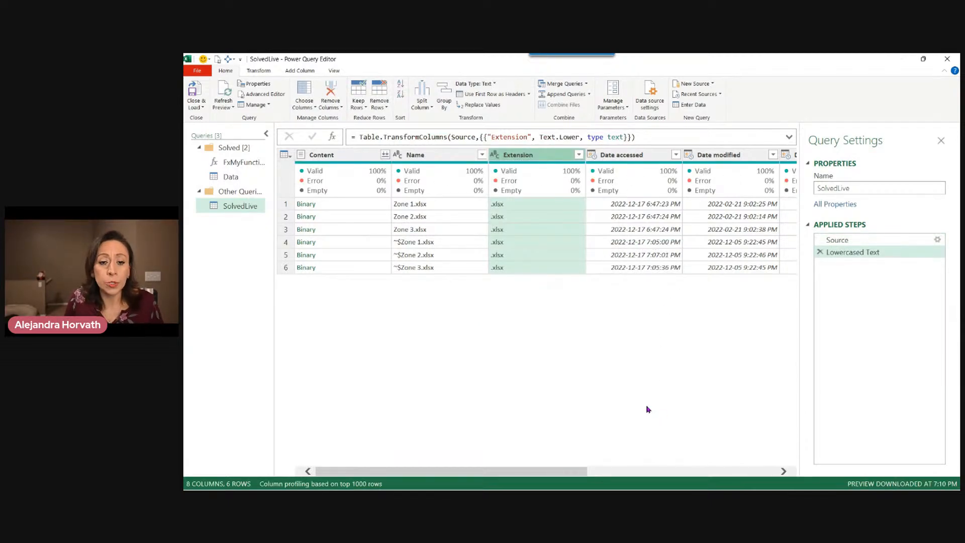
# Filter the Extension column to keep only rows equal to ".xlsx".
pyautogui.click(534, 218)
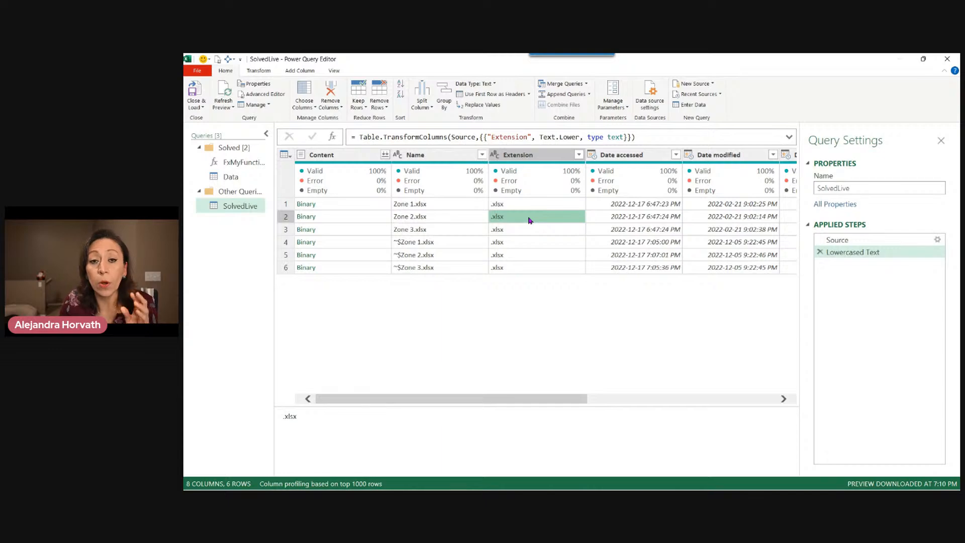
pyautogui.rightClick(528, 219)
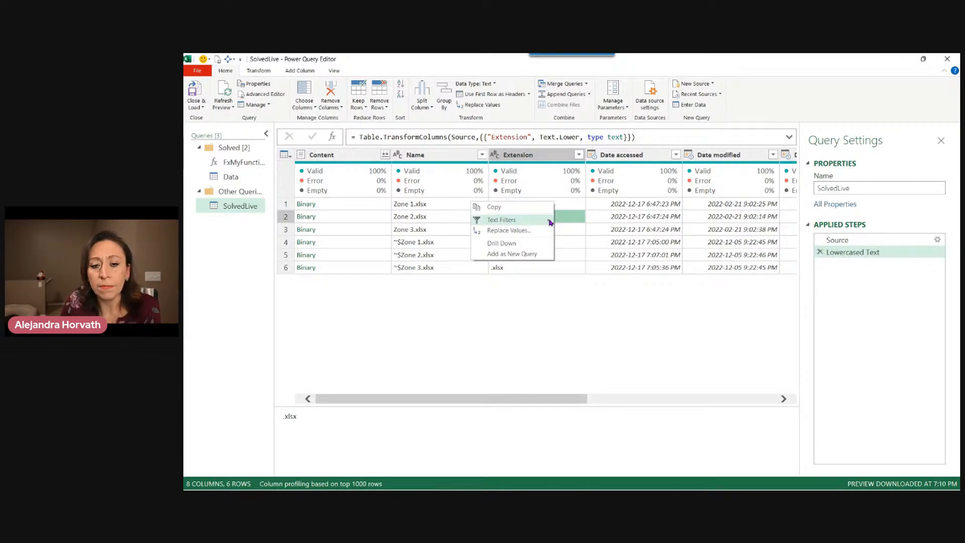
pyautogui.moveTo(538, 226)
pyautogui.click(568, 221)
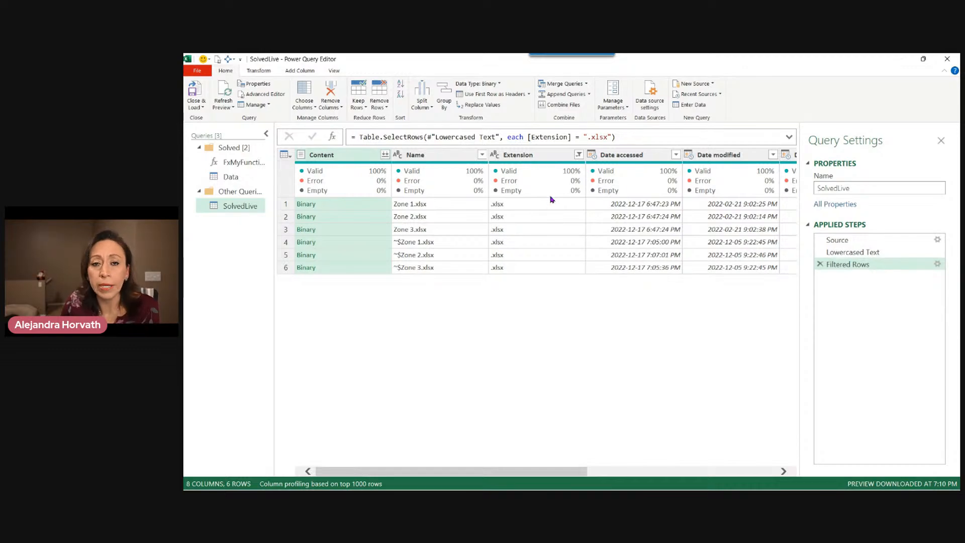
# Examine the Table.SelectRows formula of the Filtered Rows step, including its previous-step reference, the each keyword and the [Extension] column.
pyautogui.moveTo(358, 137); pyautogui.dragTo(447, 137)
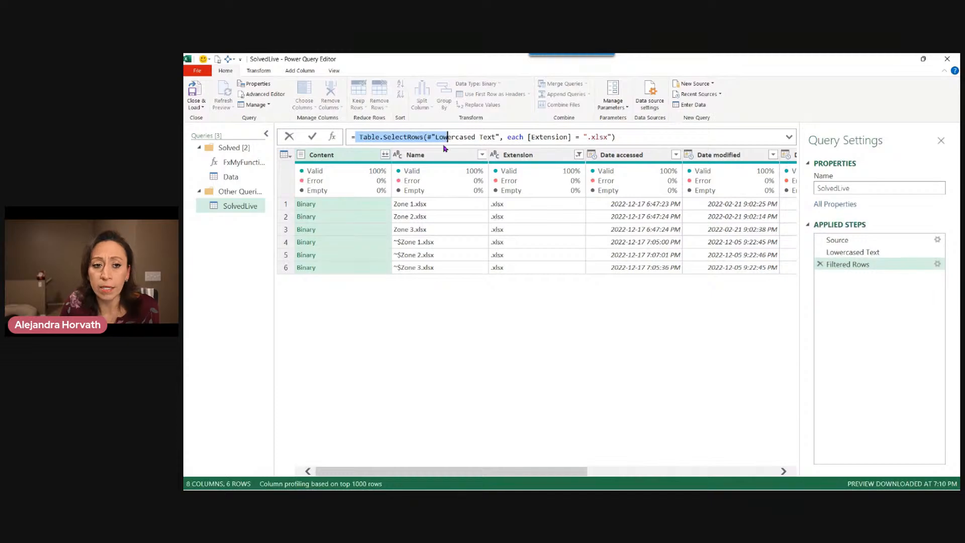
pyautogui.click(392, 137)
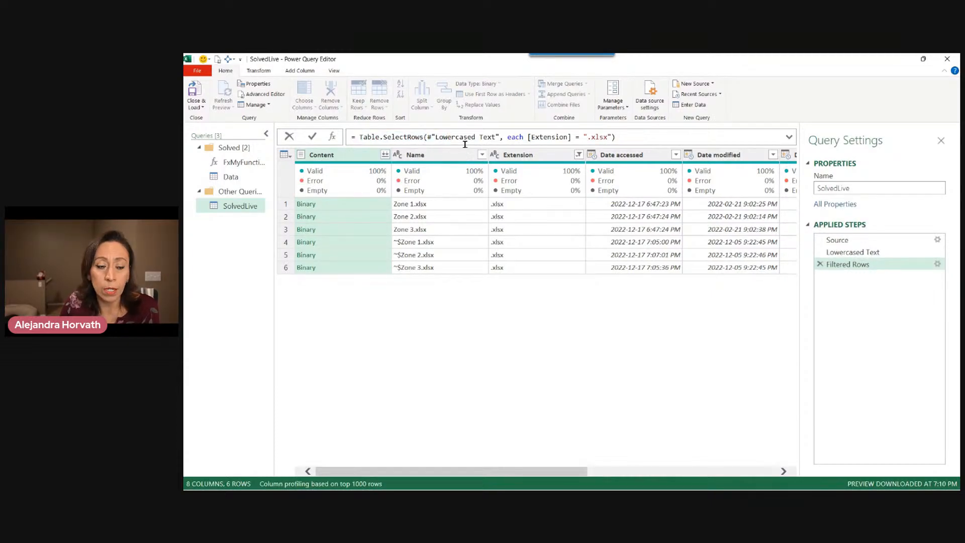
pyautogui.moveTo(427, 136); pyautogui.dragTo(500, 137)
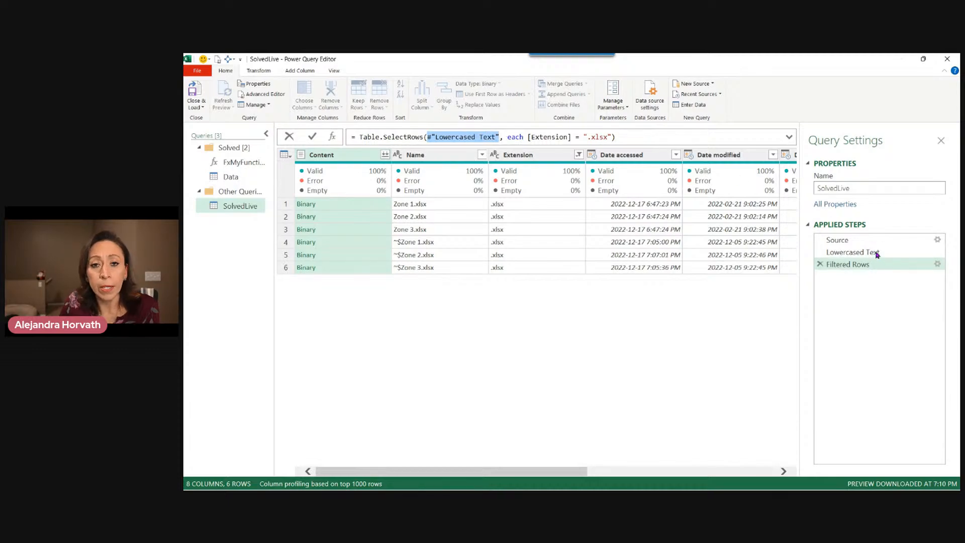
pyautogui.moveTo(504, 136); pyautogui.dragTo(528, 137)
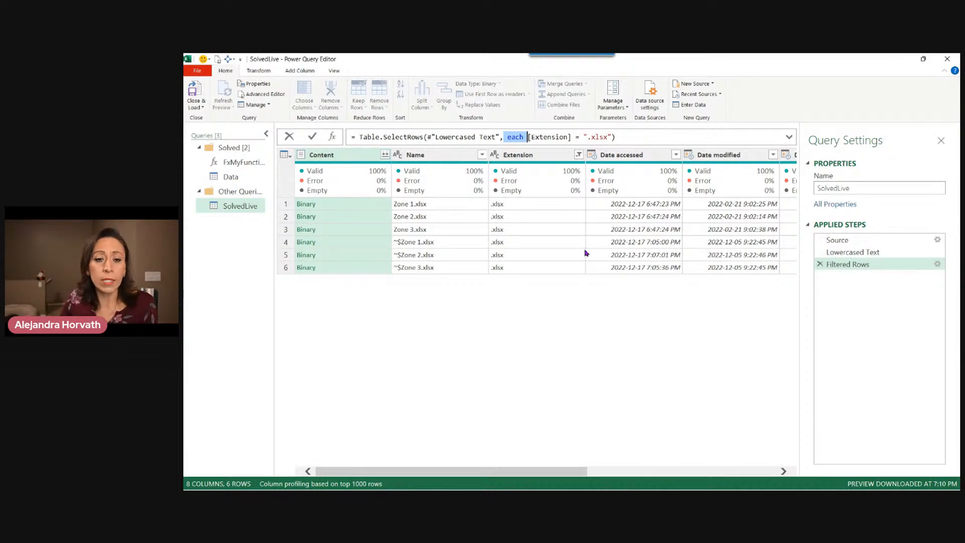
pyautogui.click(527, 137)
pyautogui.moveTo(528, 137); pyautogui.dragTo(576, 138)
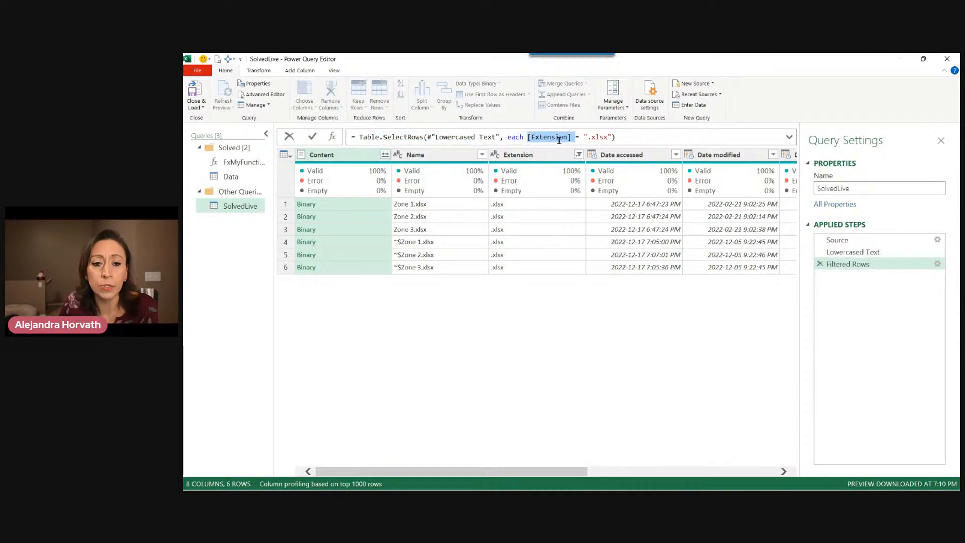
# Examine the row condition in the Filtered Rows formula, from the each keyword through [Extension] to the ".xlsx" comparison value.
pyautogui.click(509, 140)
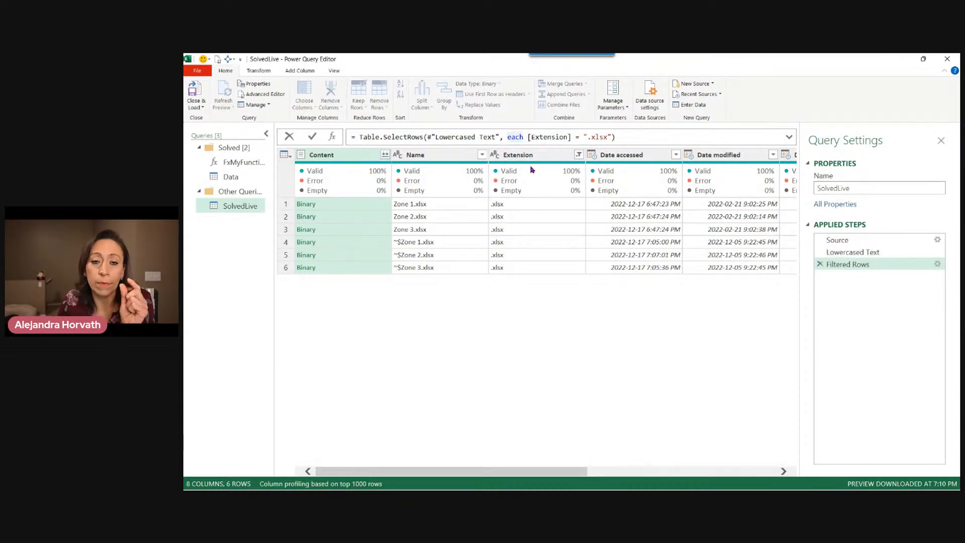
pyautogui.click(529, 136)
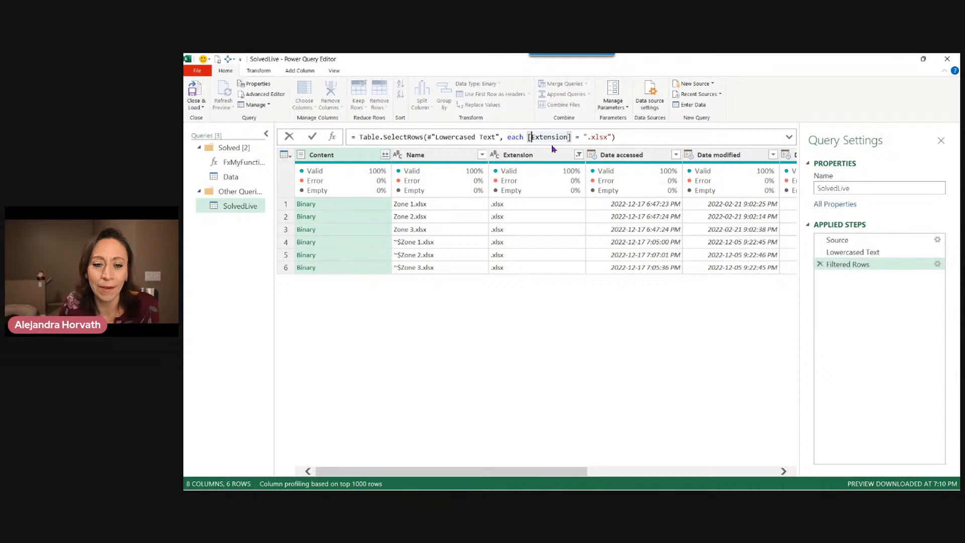
pyautogui.click(526, 137)
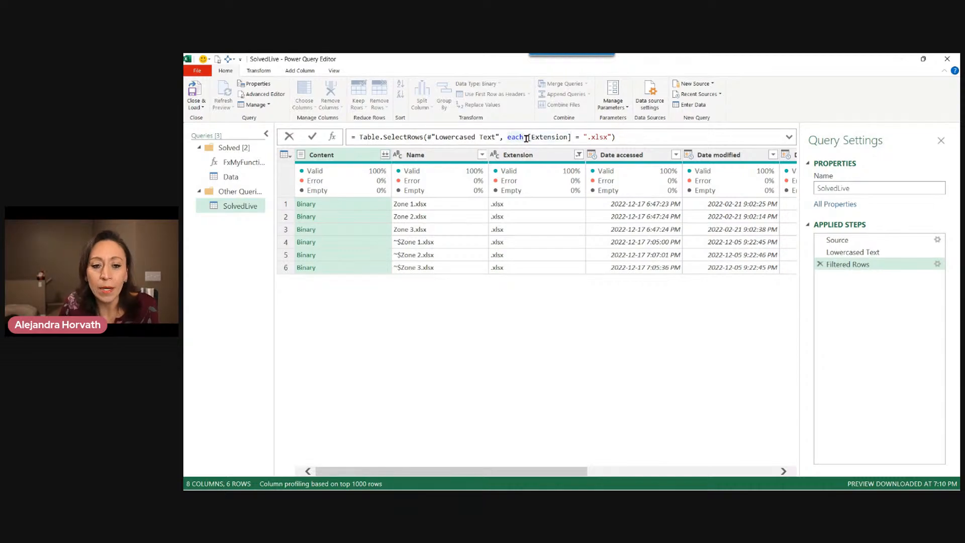
pyautogui.moveTo(526, 137); pyautogui.dragTo(571, 136)
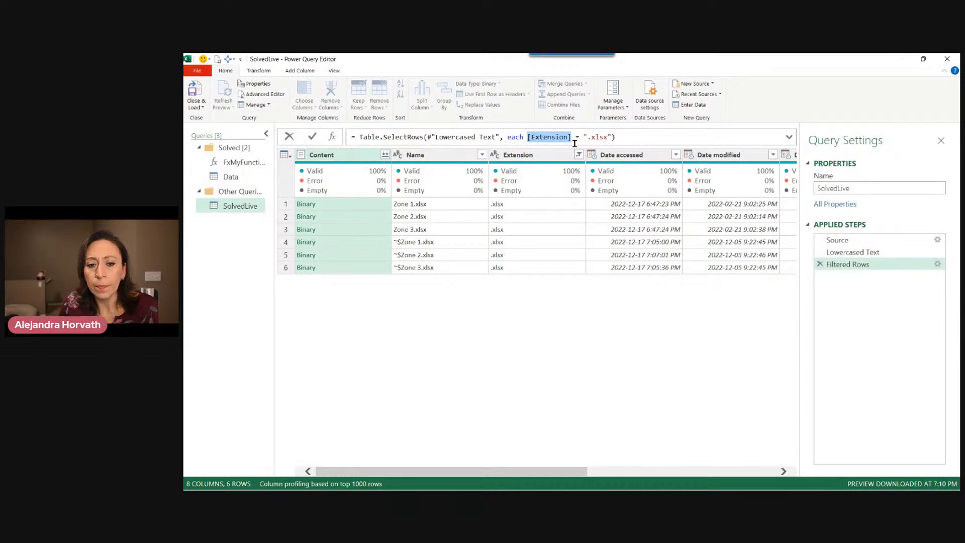
pyautogui.moveTo(583, 137); pyautogui.dragTo(613, 137)
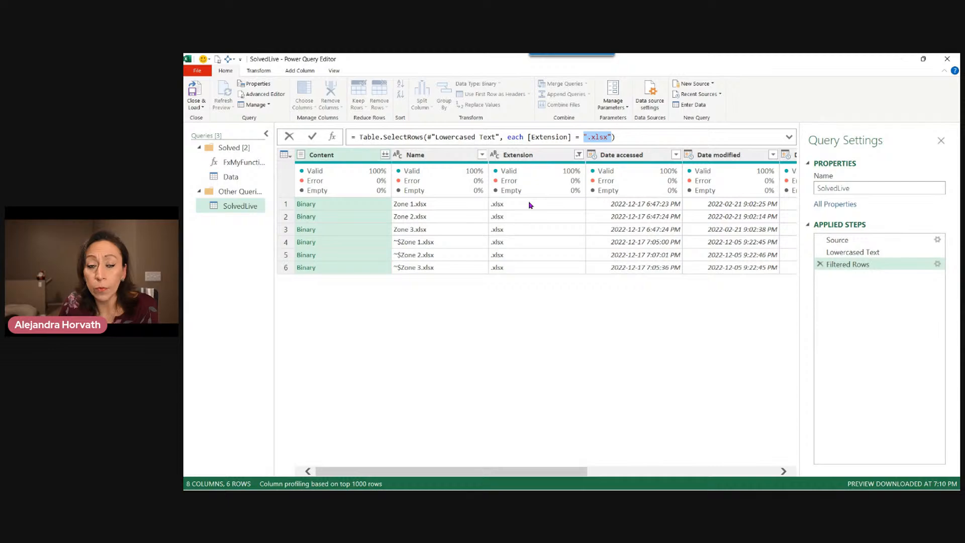
pyautogui.click(612, 137)
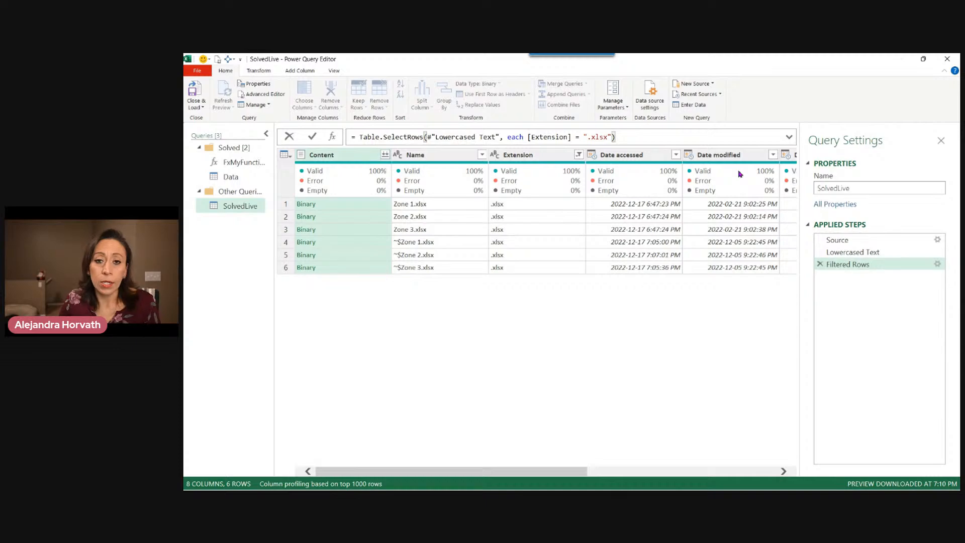
# Filter the Name column to keep rows that do not begin with "~" and that begin with "zone".
pyautogui.click(442, 154)
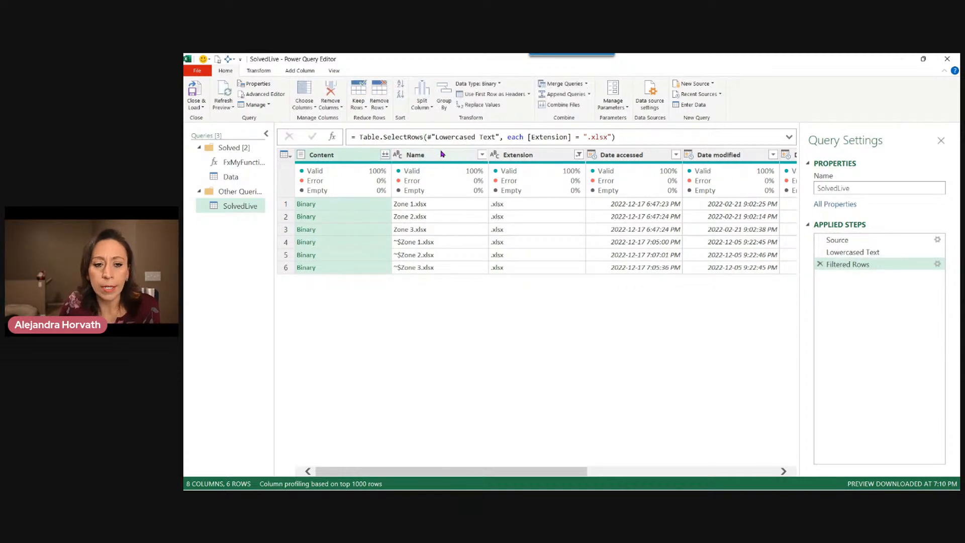
pyautogui.click(427, 158)
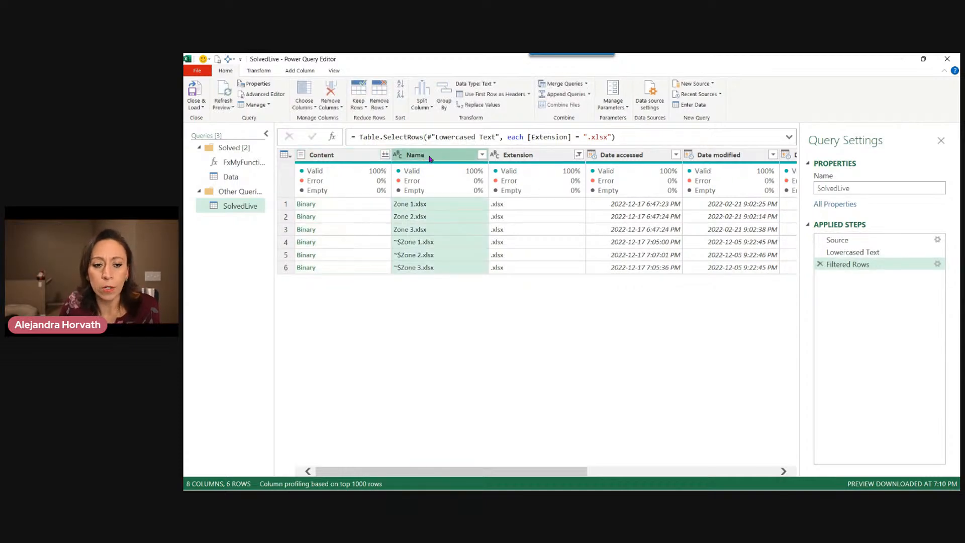
pyautogui.click(482, 156)
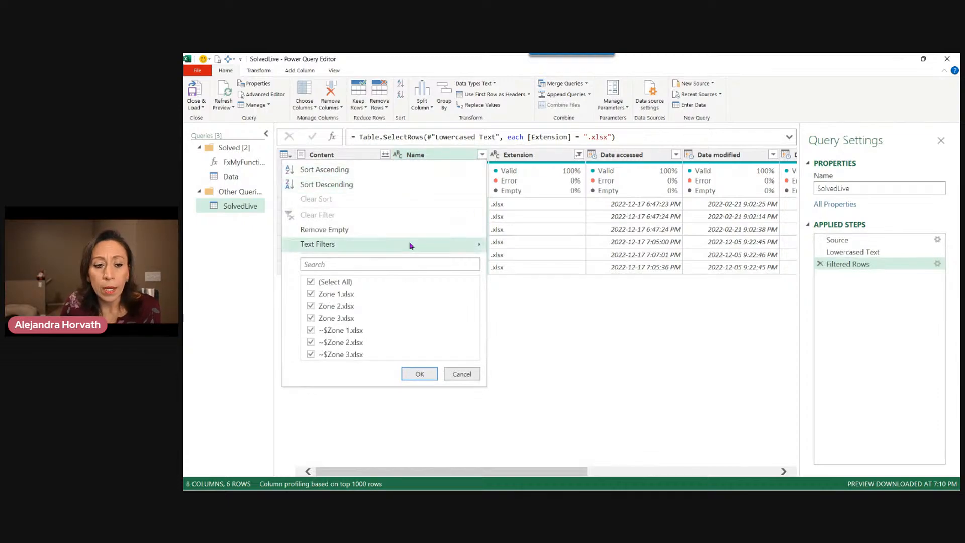
pyautogui.moveTo(473, 244)
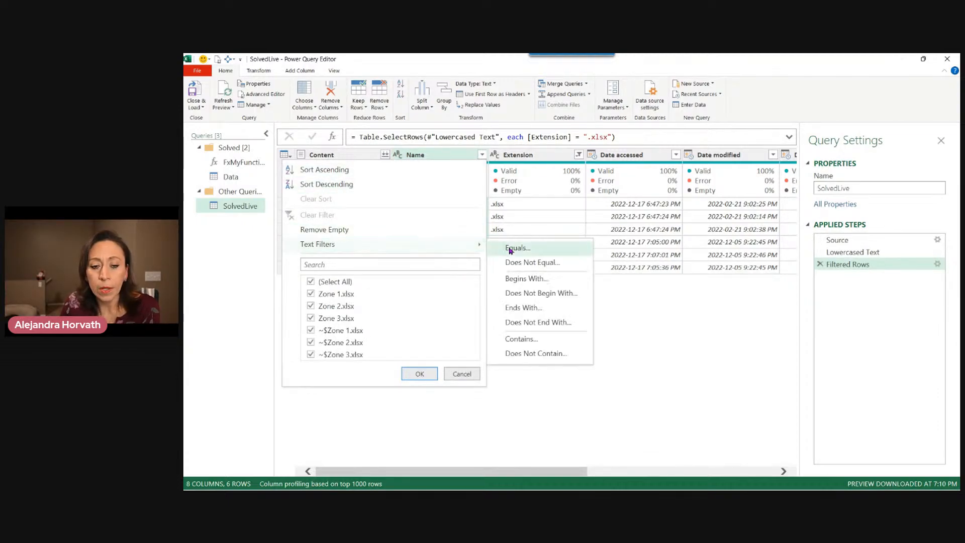
pyautogui.click(558, 295)
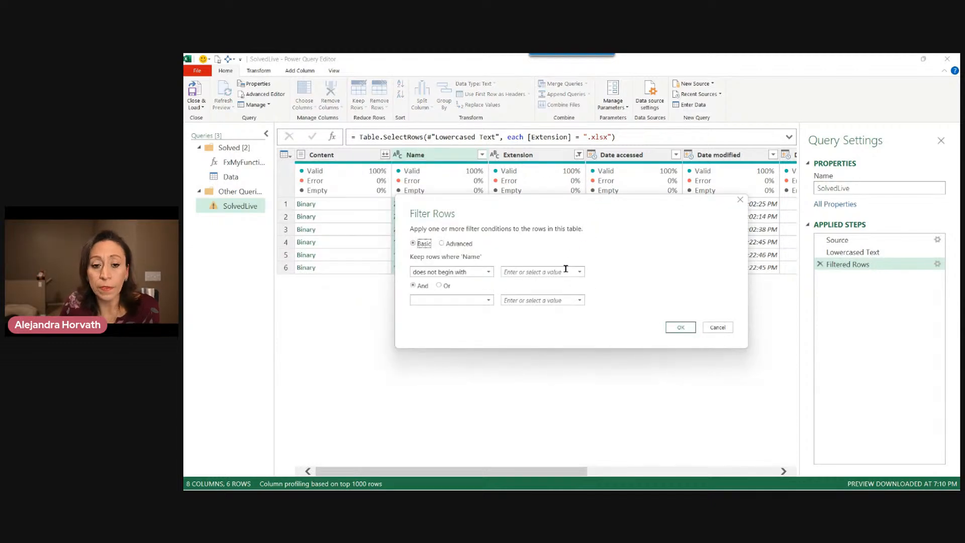
pyautogui.click(536, 270)
pyautogui.click(539, 273)
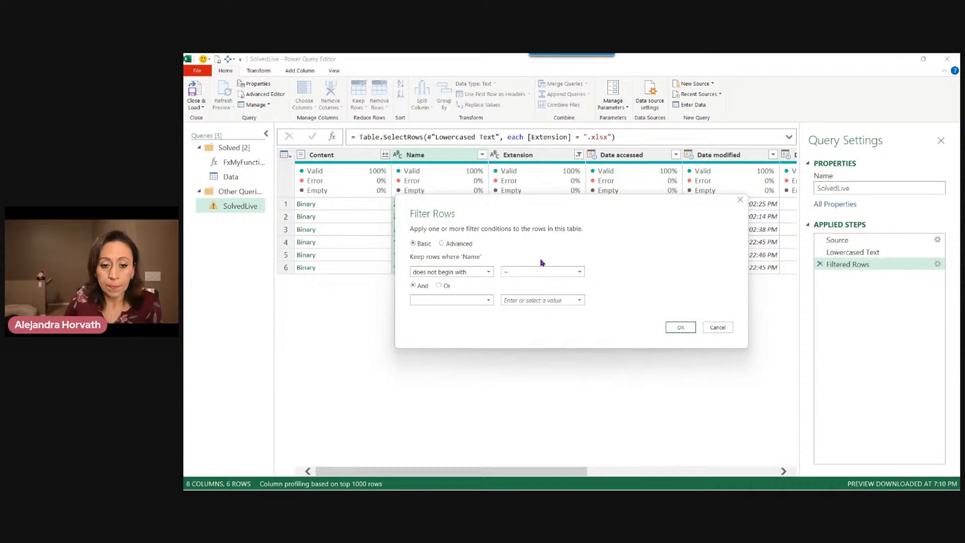
pyautogui.click(440, 304)
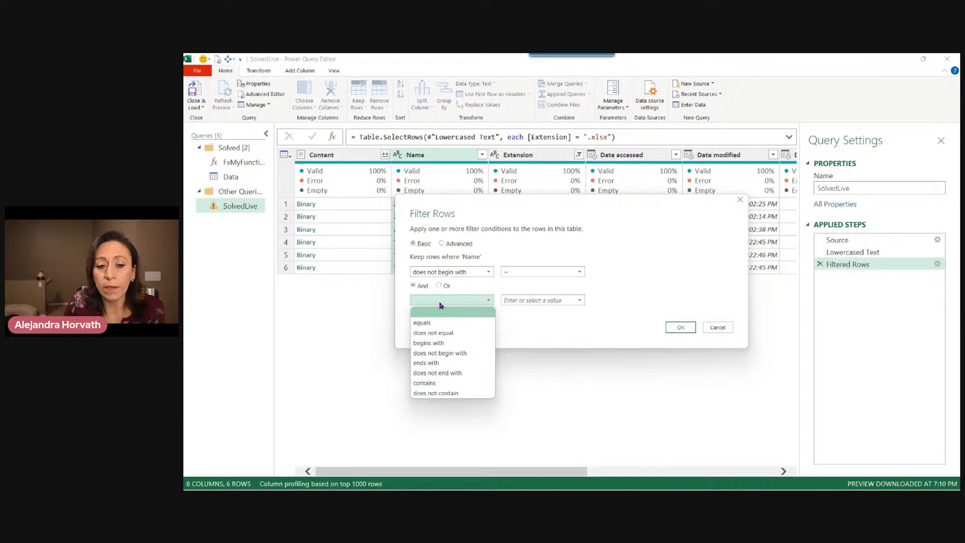
pyautogui.click(461, 343)
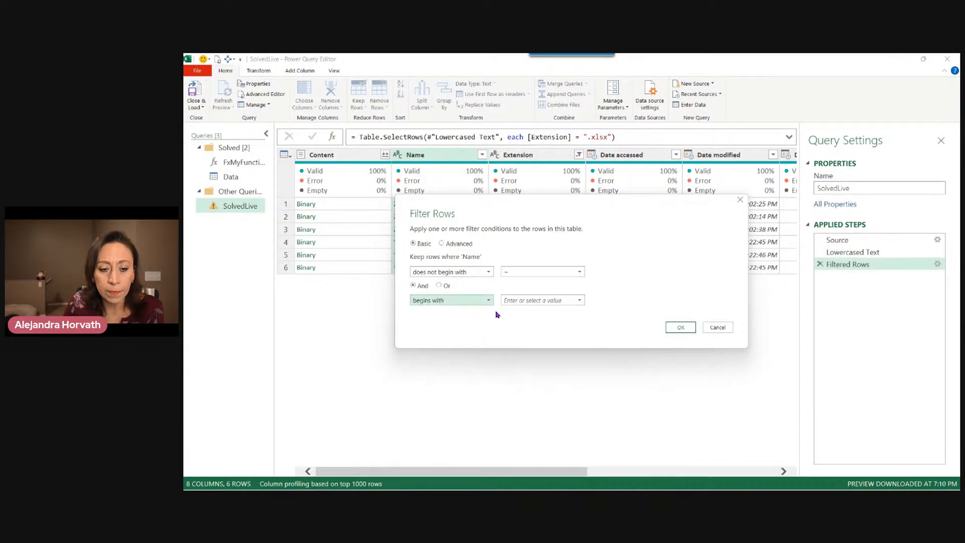
pyautogui.click(537, 300)
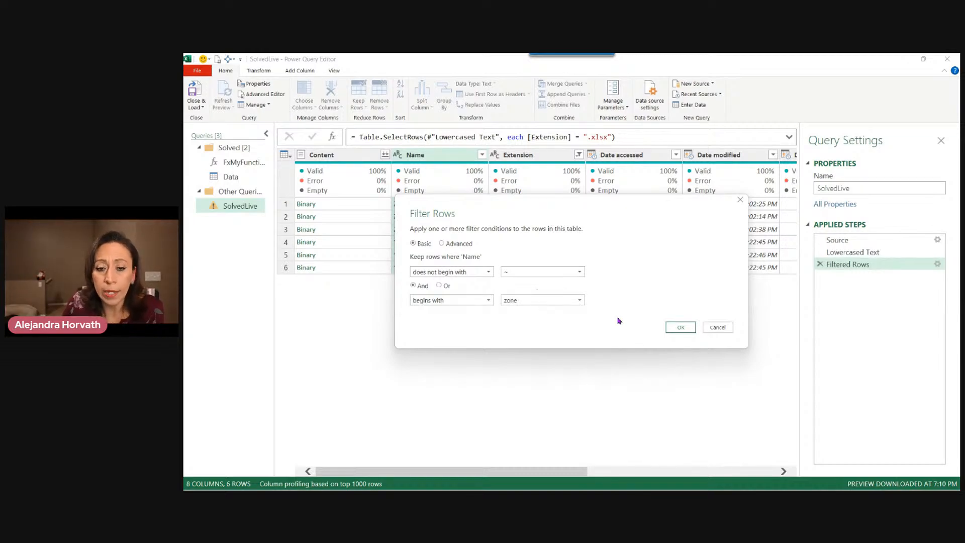
pyautogui.click(679, 327)
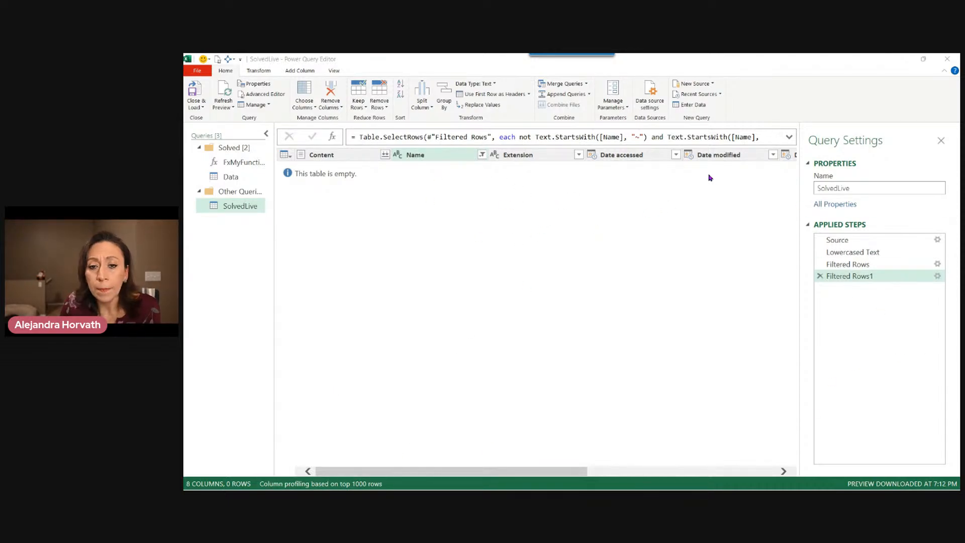
# Expand the Filtered Rows1 formula and break it after the each keyword, indenting the conditions on a new line.
pyautogui.click(789, 137)
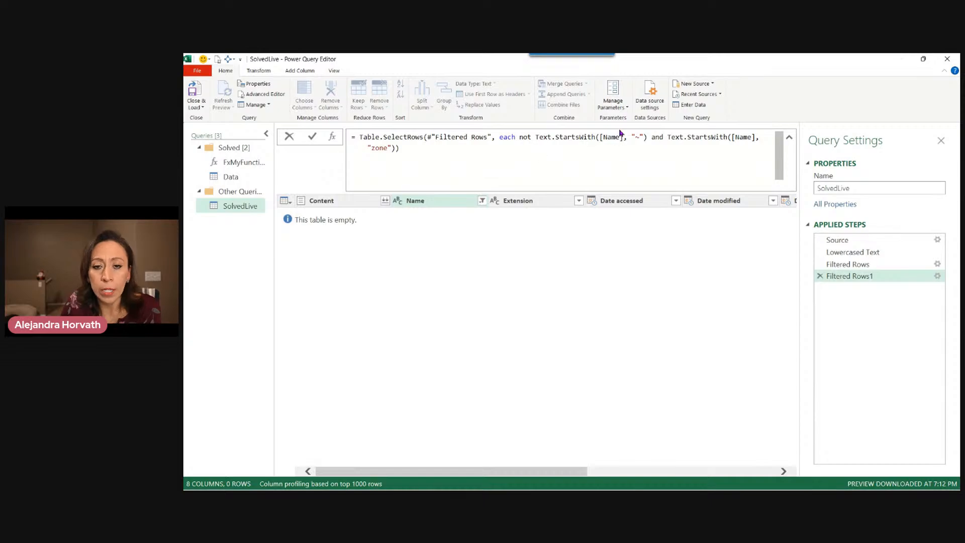
pyautogui.click(519, 136)
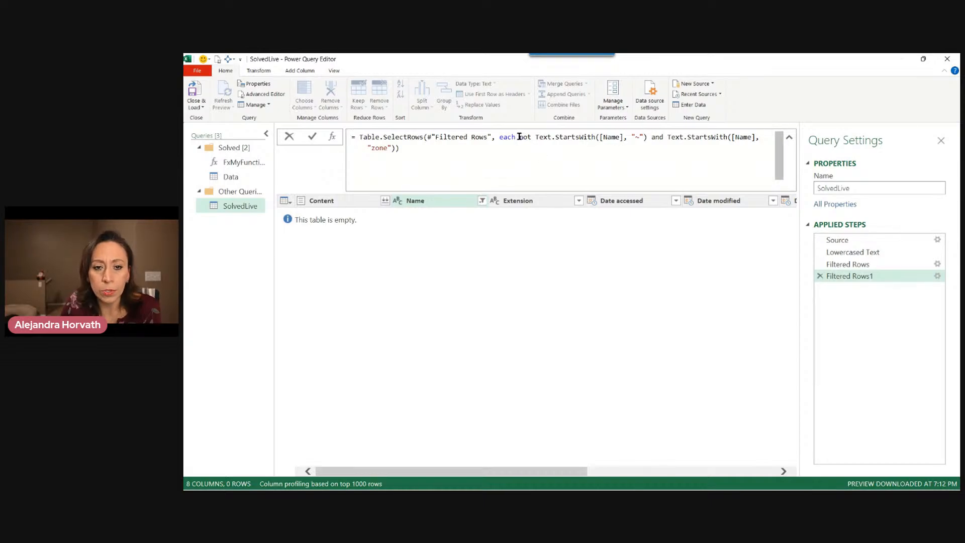
pyautogui.hotkey('shift', 'Return')
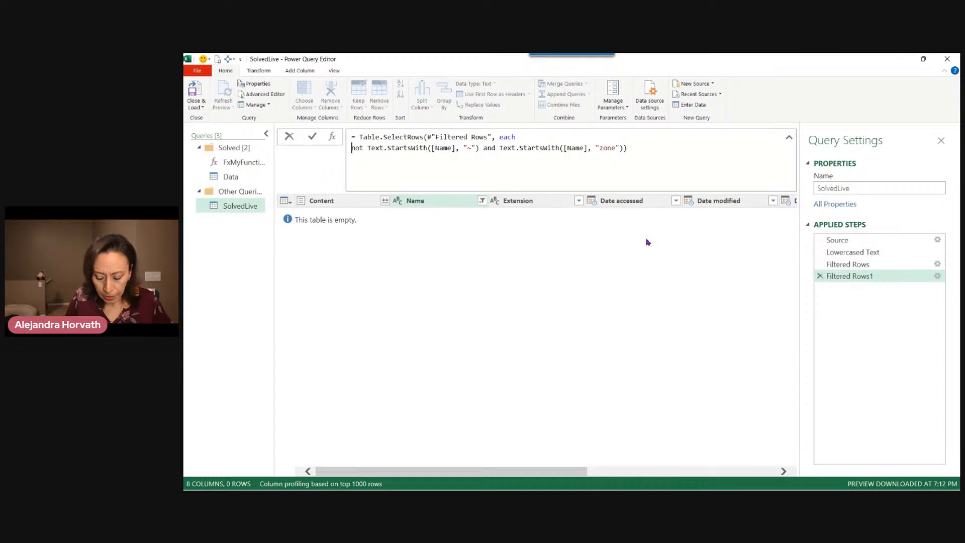
pyautogui.press('Tab')
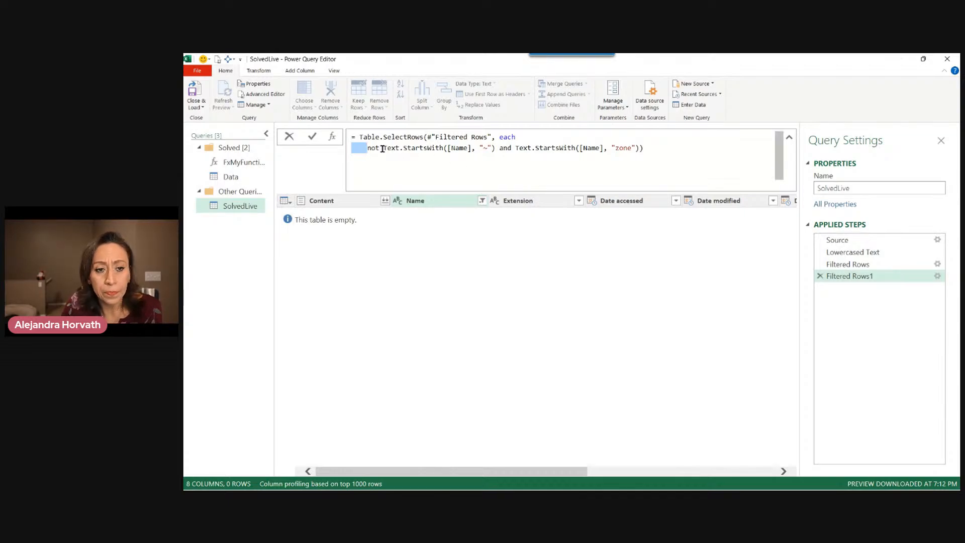
# Make the "zone" condition case-insensitive by adding Comparer.OrdinalIgnoreCase as the third argument of its Text.StartsWith function.
pyautogui.moveTo(388, 148); pyautogui.dragTo(492, 146)
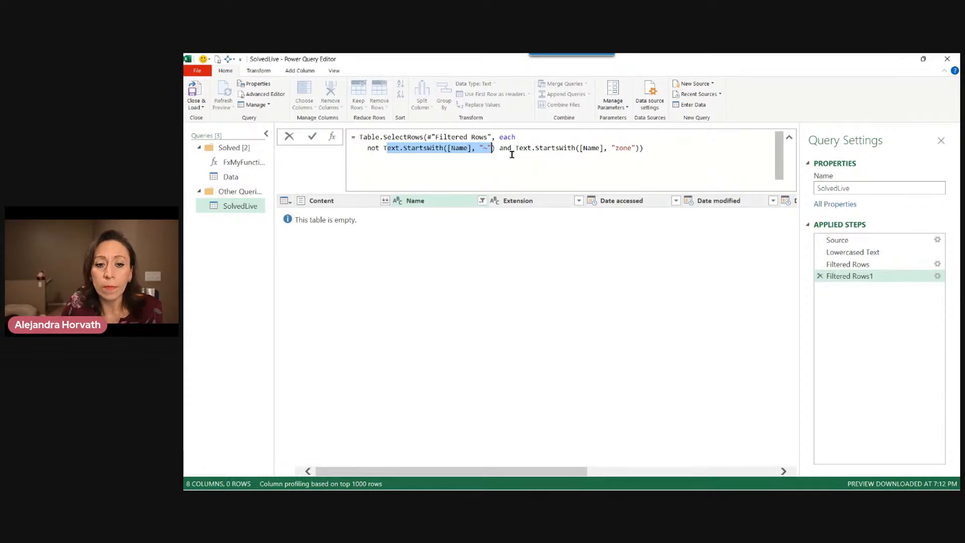
pyautogui.moveTo(514, 148); pyautogui.dragTo(633, 149)
pyautogui.click(633, 149)
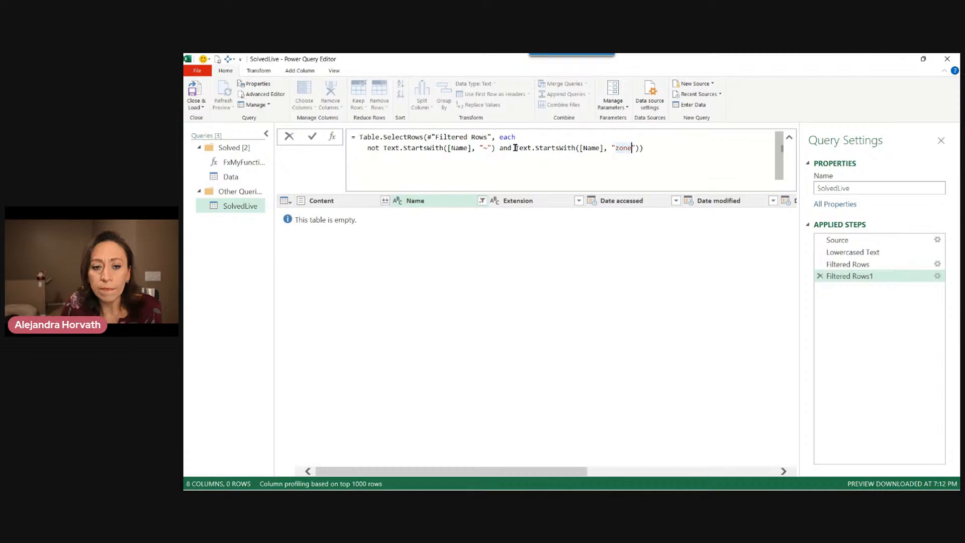
pyautogui.moveTo(515, 148); pyautogui.dragTo(573, 148)
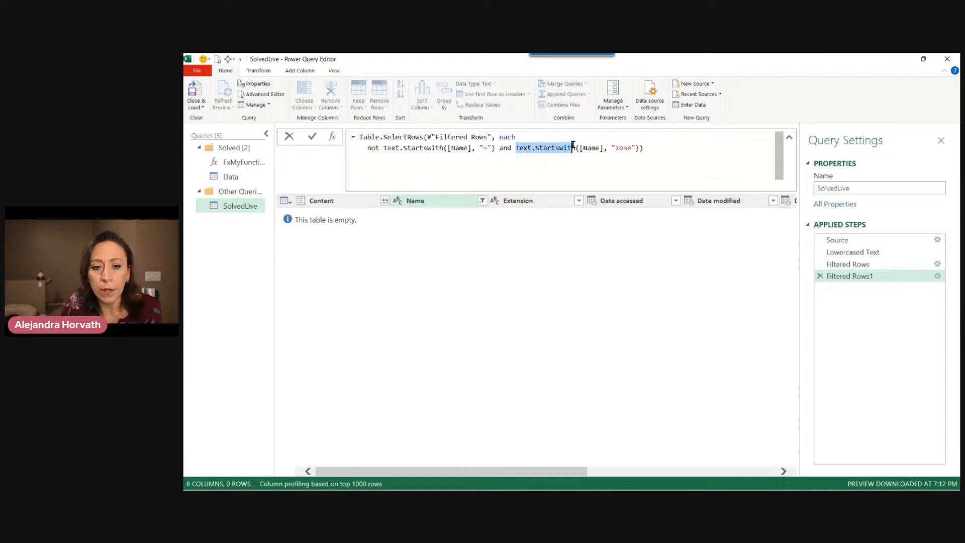
pyautogui.click(635, 147)
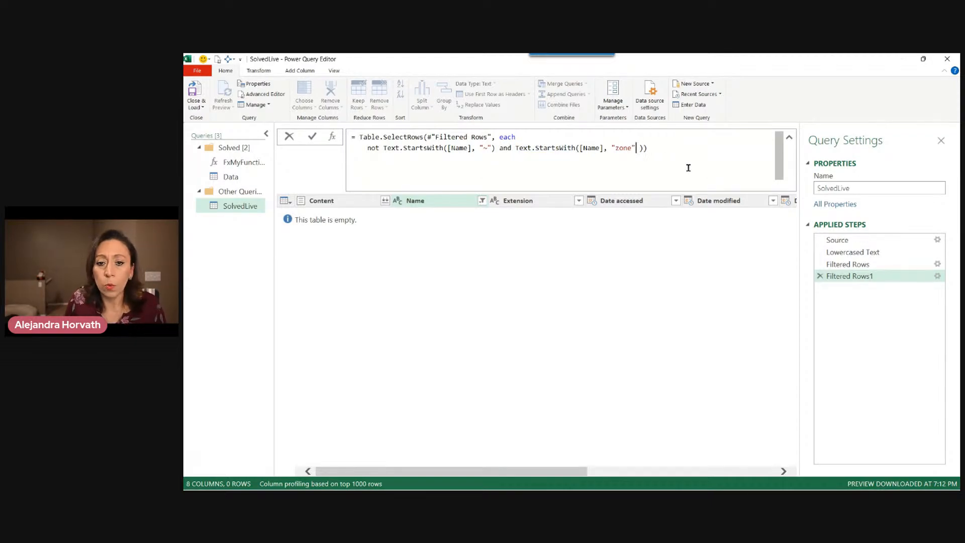
pyautogui.write(',')
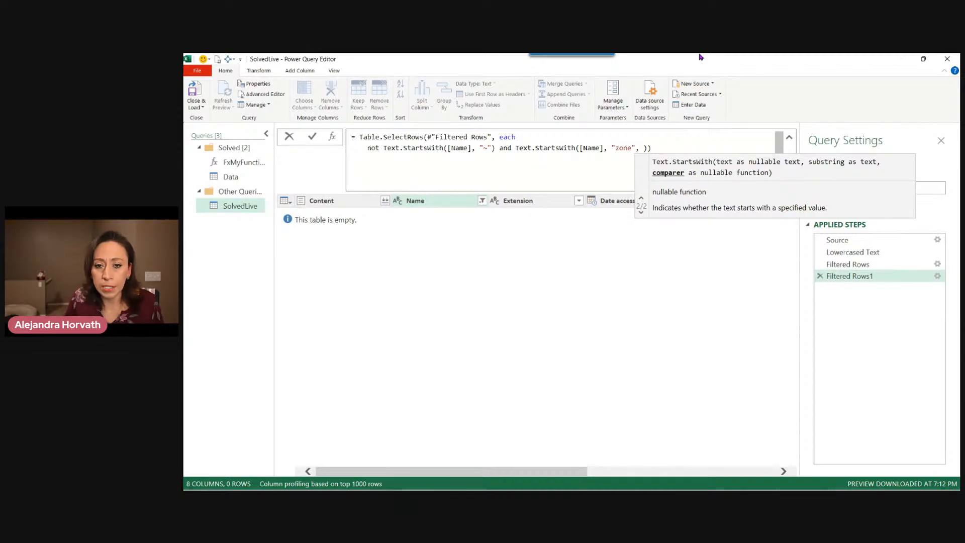
pyautogui.write('ig')
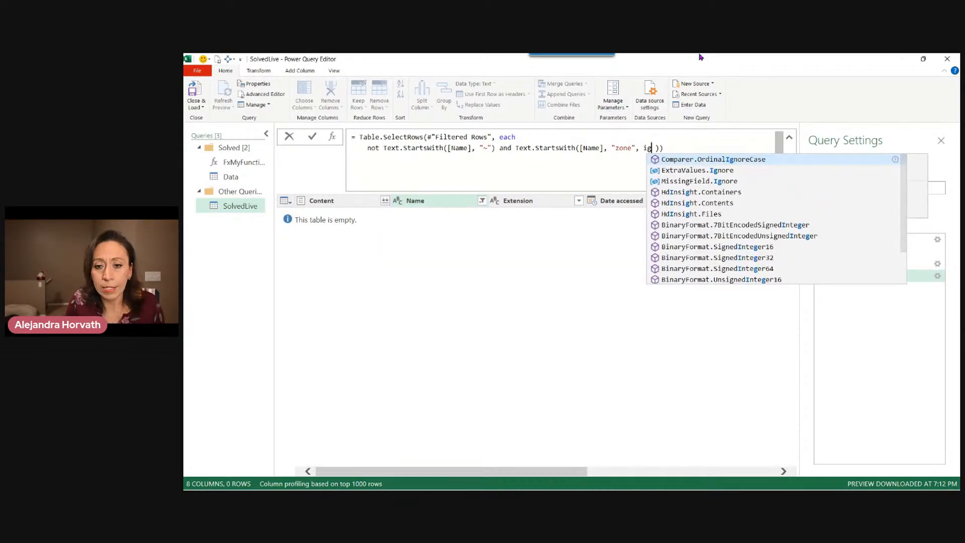
pyautogui.click(743, 164)
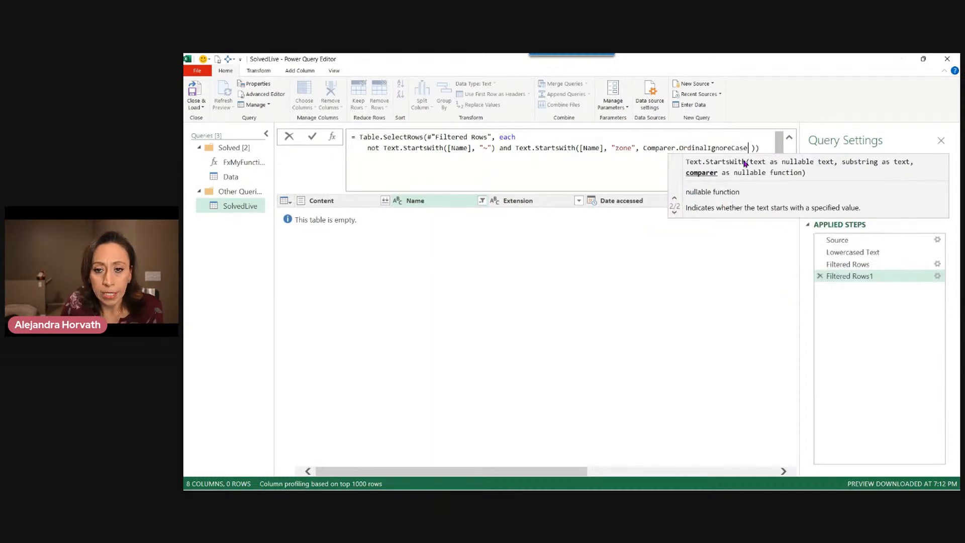
pyautogui.write(')')
pyautogui.click(765, 146)
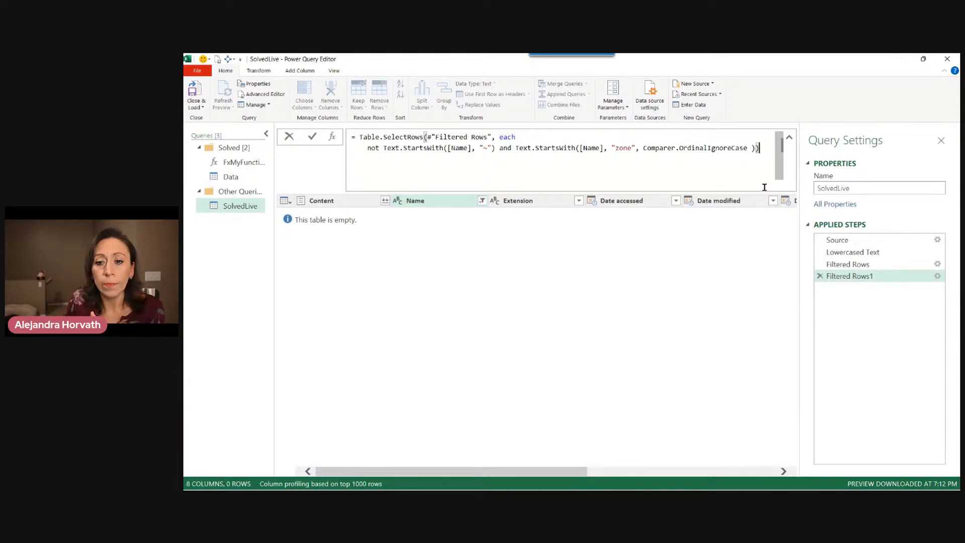
pyautogui.press('Return')
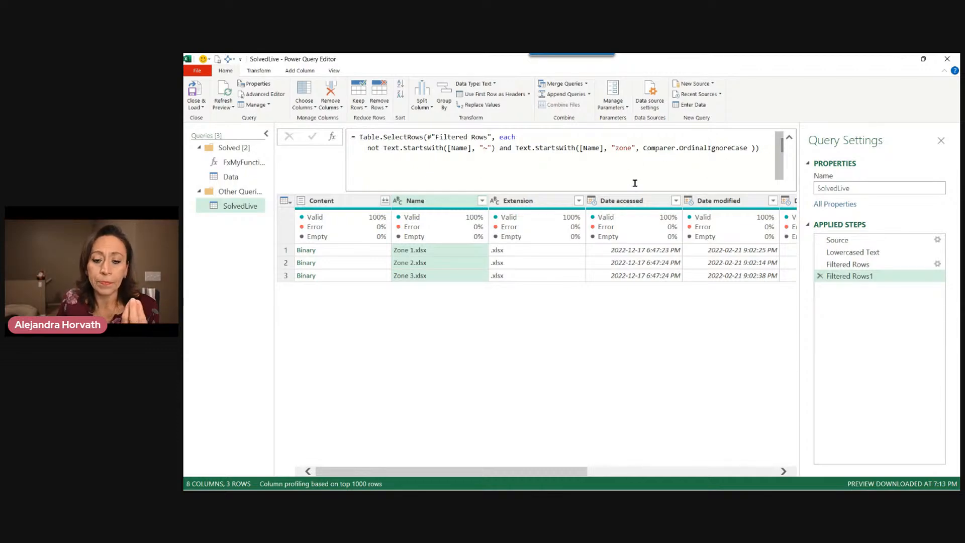
# Compare the formulas of the two filter steps and copy the condition [Extension] = ".xlsx" from Filtered Rows.
pyautogui.click(832, 261)
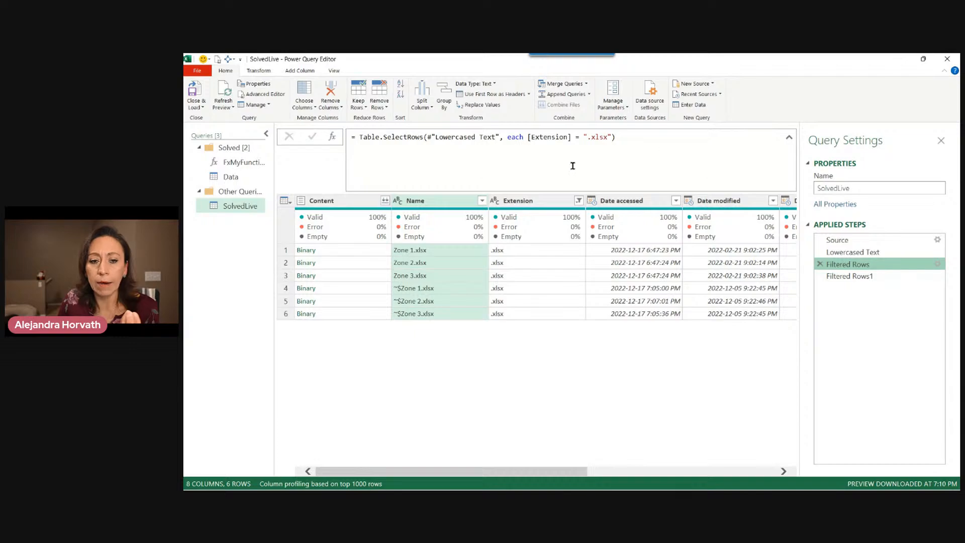
pyautogui.click(410, 136)
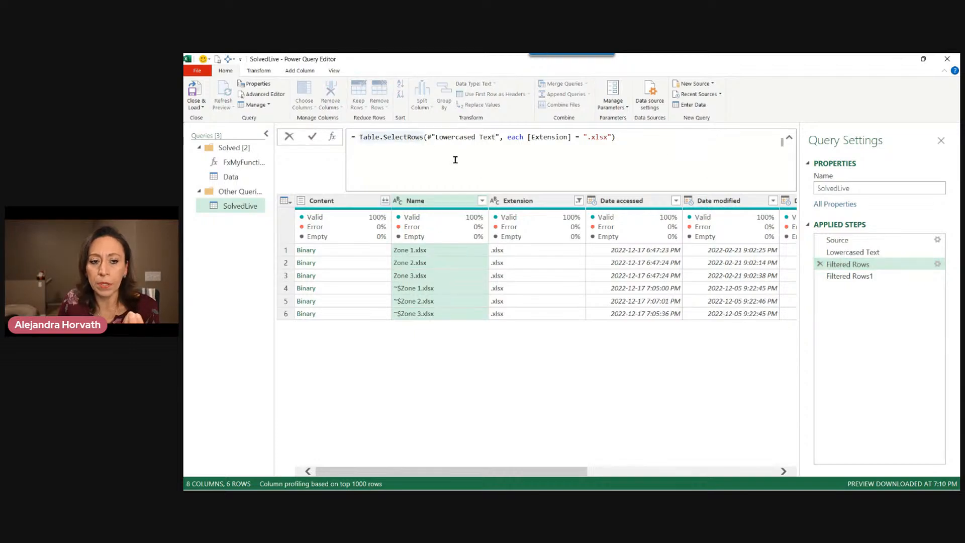
pyautogui.click(881, 276)
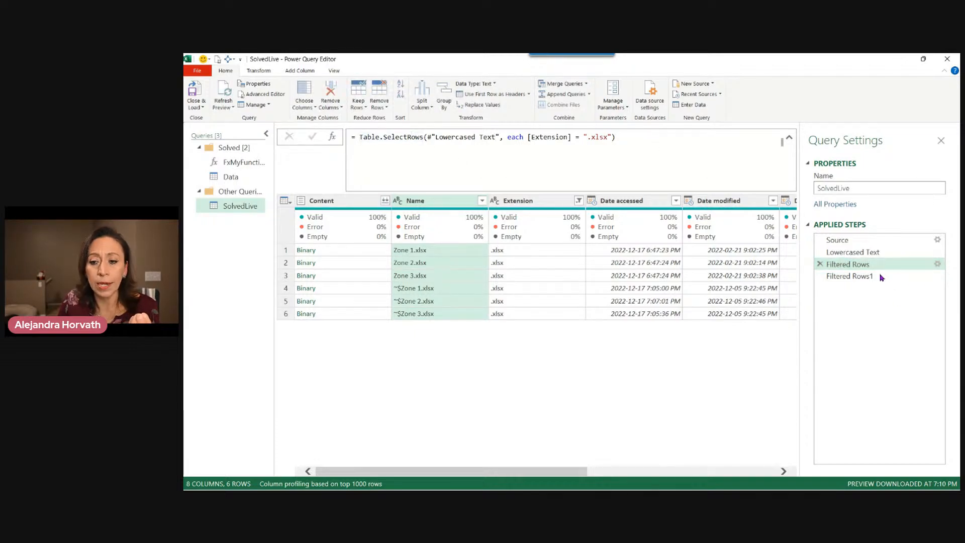
pyautogui.click(866, 279)
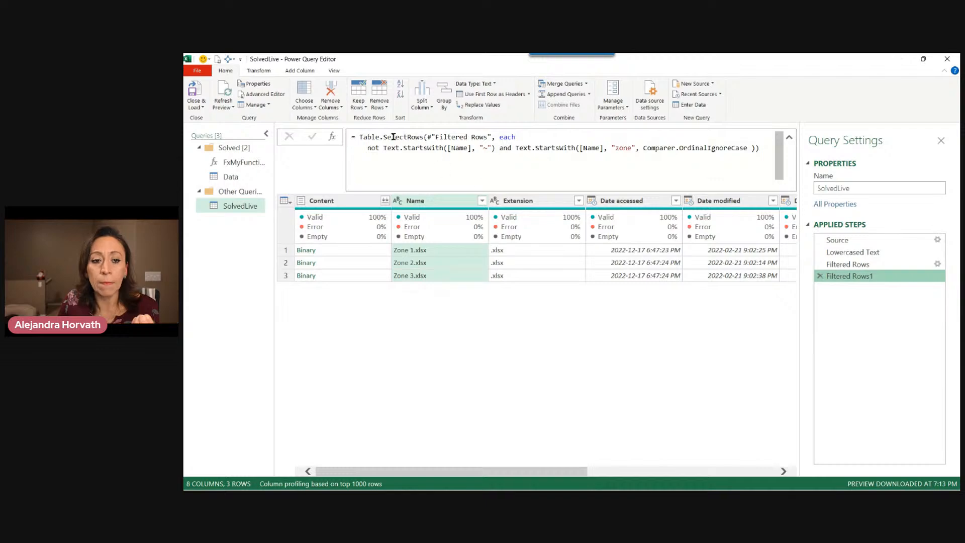
pyautogui.click(870, 263)
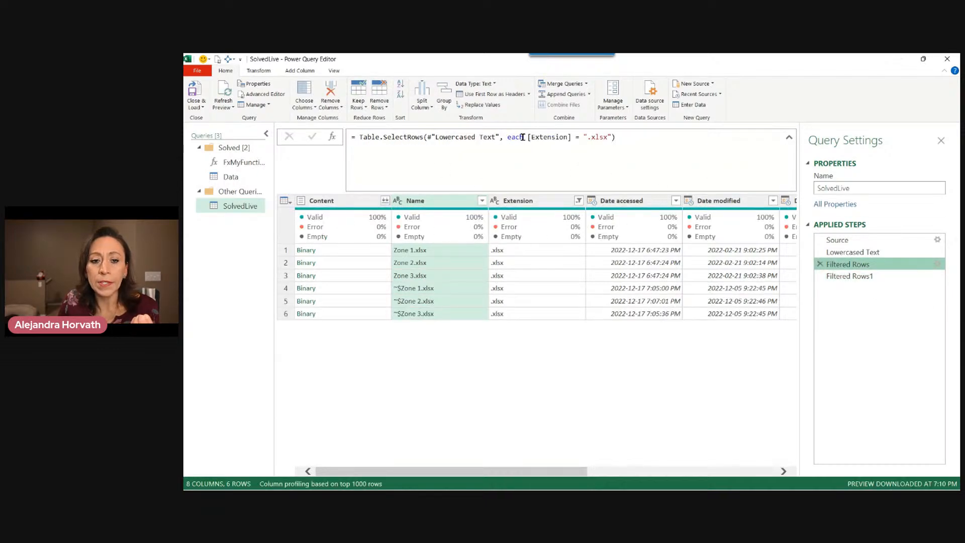
pyautogui.moveTo(527, 137); pyautogui.dragTo(610, 135)
pyautogui.hotkey('ctrl', 'c')
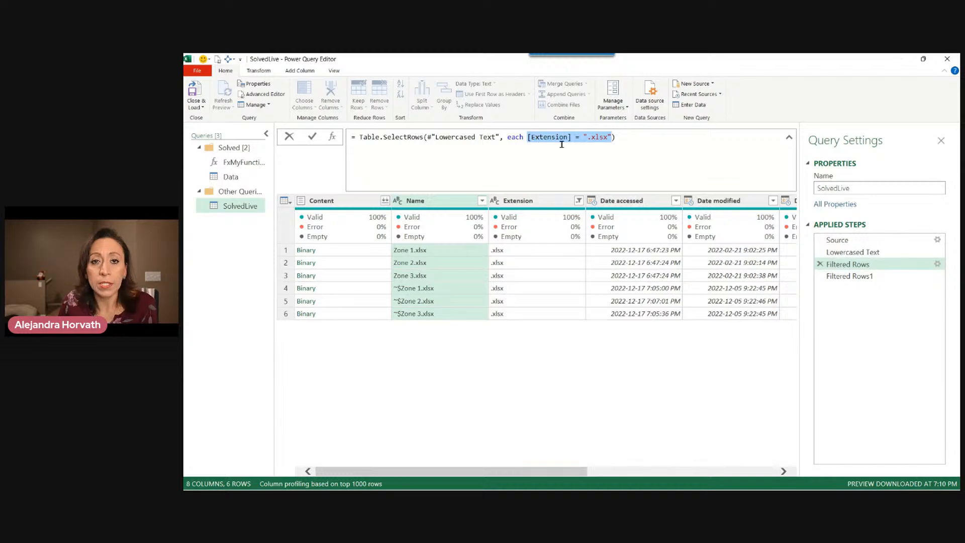
# Break the Filtered Rows1 formula after the first and, placing the "zone" Text.StartsWith condition on its own indented line.
pyautogui.click(850, 278)
pyautogui.click(852, 278)
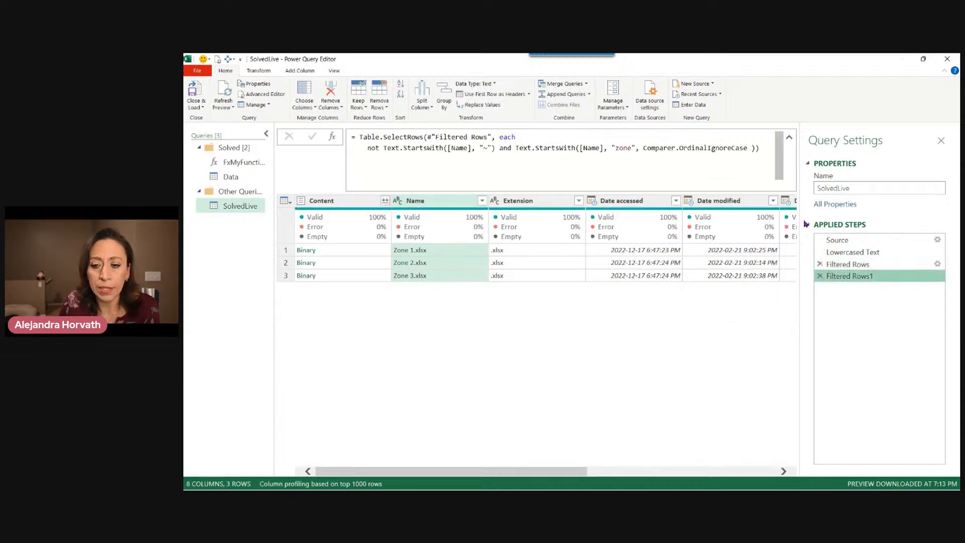
pyautogui.click(748, 149)
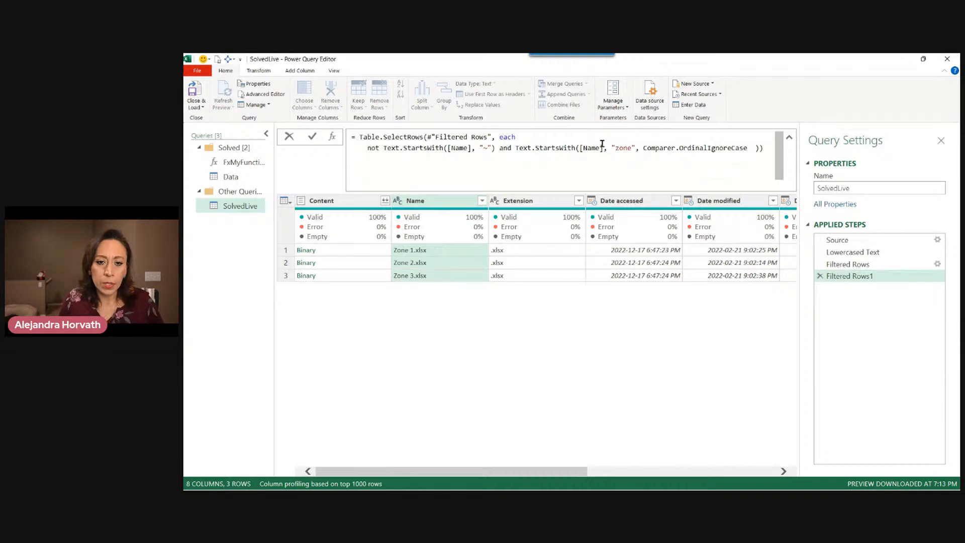
pyautogui.click(515, 147)
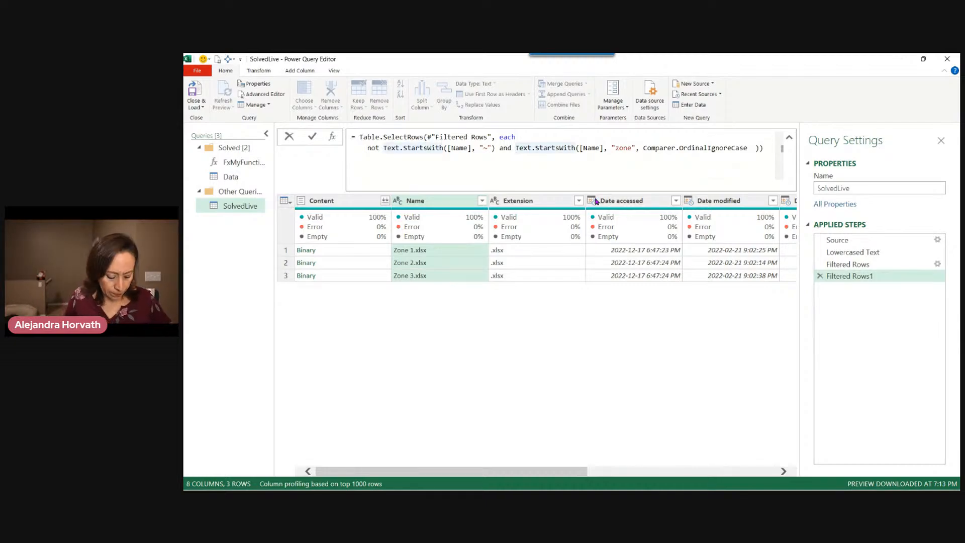
pyautogui.hotkey('shift', 'Return')
pyautogui.press('Tab')
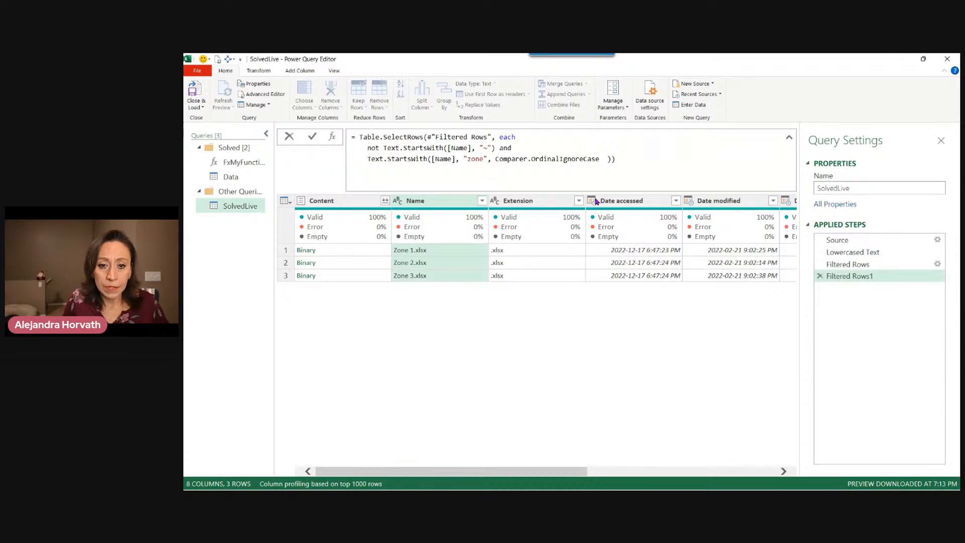
# Put the closing parentheses of the Filtered Rows1 formula on a separate line and add and after Comparer.OrdinalIgnoreCase.
pyautogui.click(603, 158)
pyautogui.hotkey('shift', 'Return')
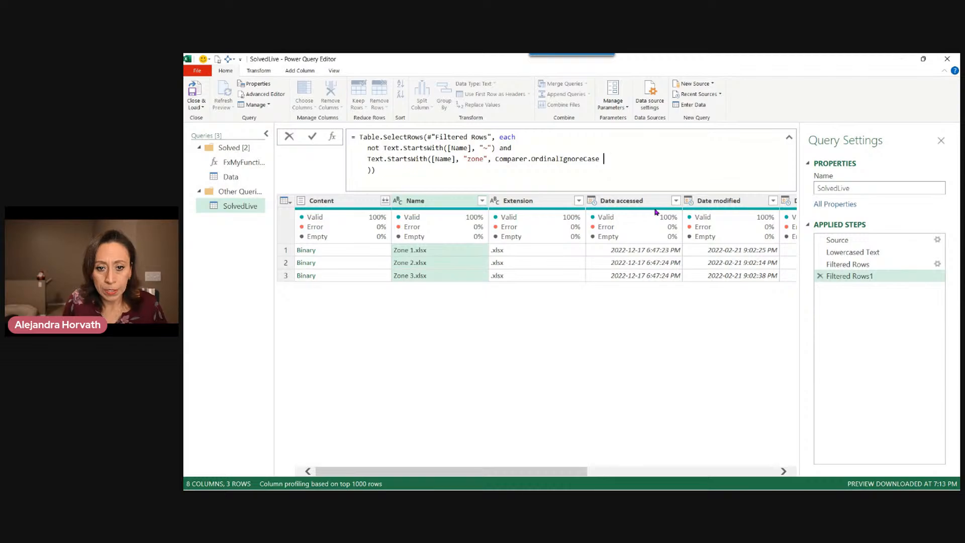
pyautogui.write('and')
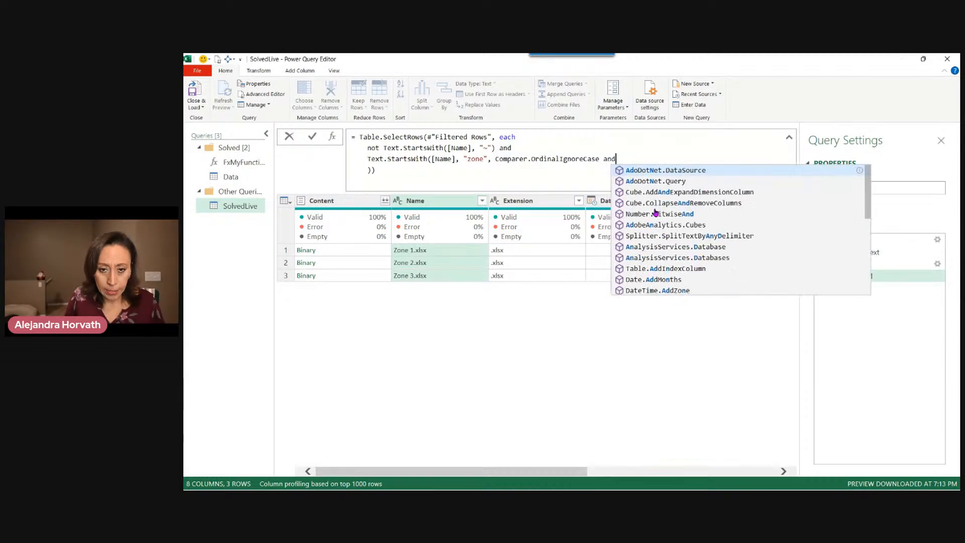
pyautogui.press('Tab')
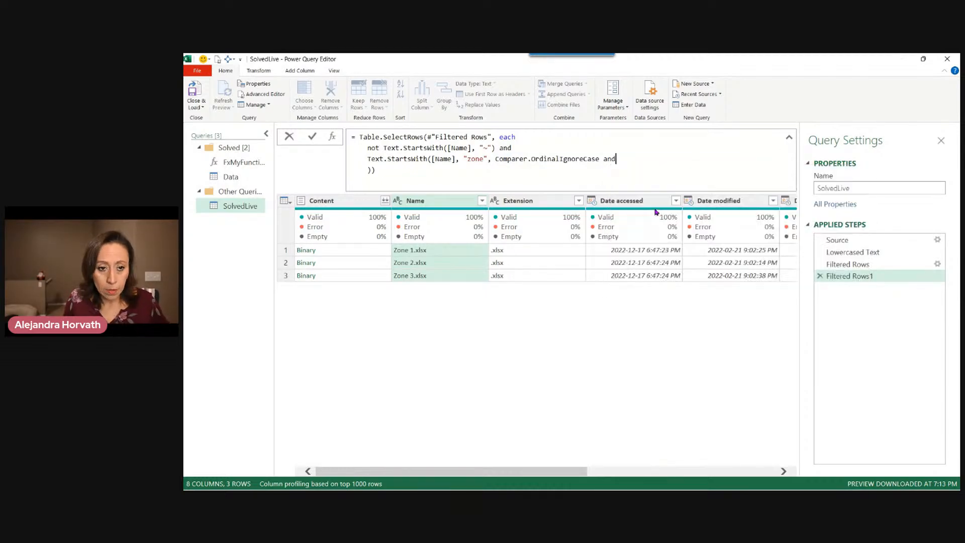
pyautogui.hotkey('ctrl', 'z')
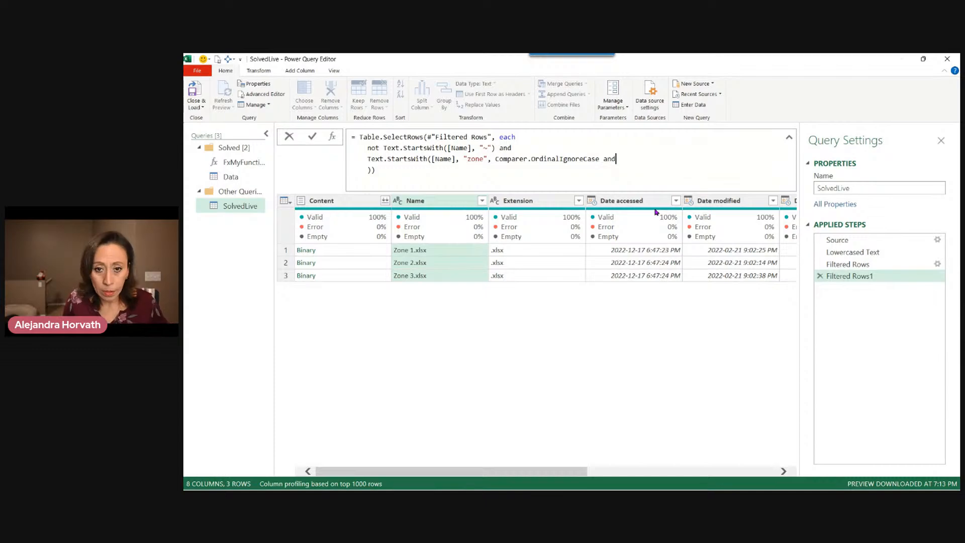
pyautogui.press('Return')
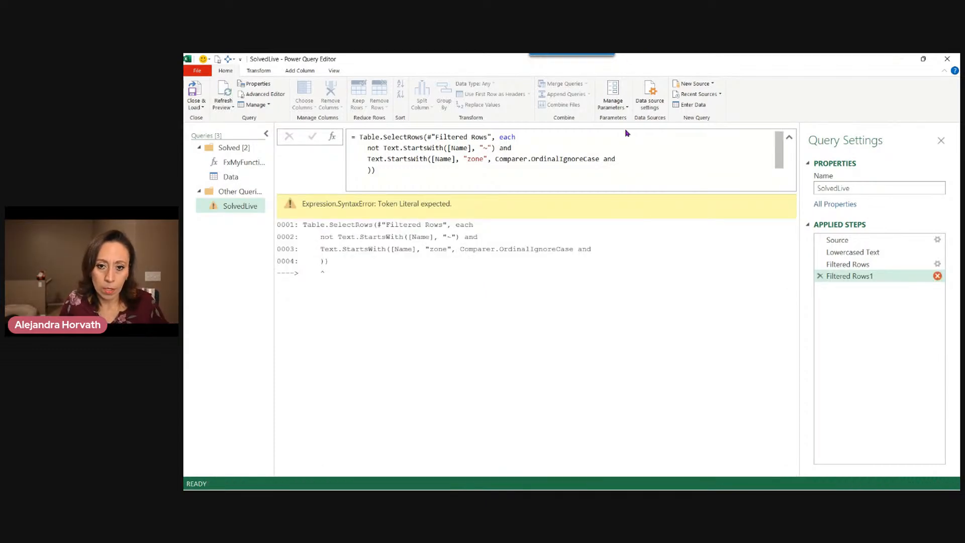
# Insert the copied condition [Extension] = ".xlsx" on a new line after the "zone" condition and apply the formula.
pyautogui.click(624, 159)
pyautogui.hotkey('shift', 'Return')
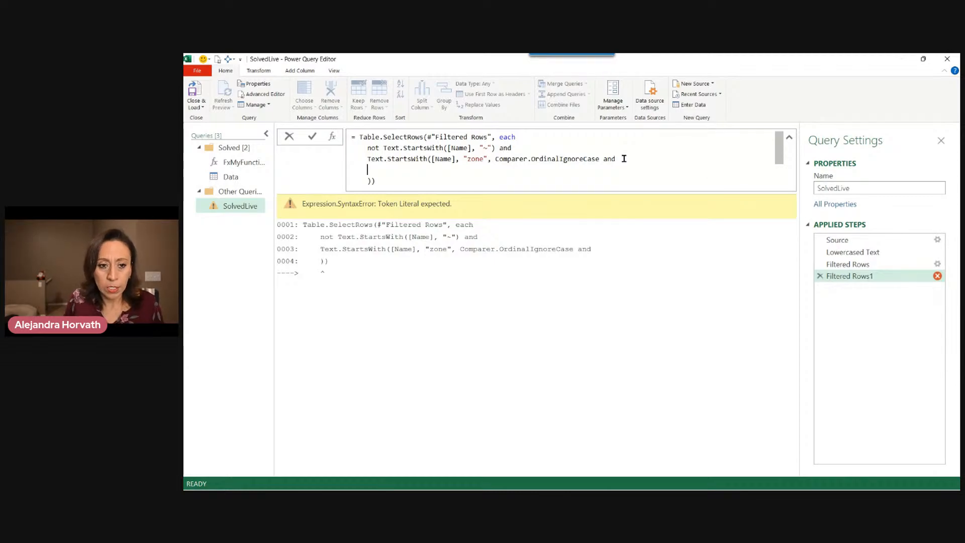
pyautogui.hotkey('ctrl', 'v')
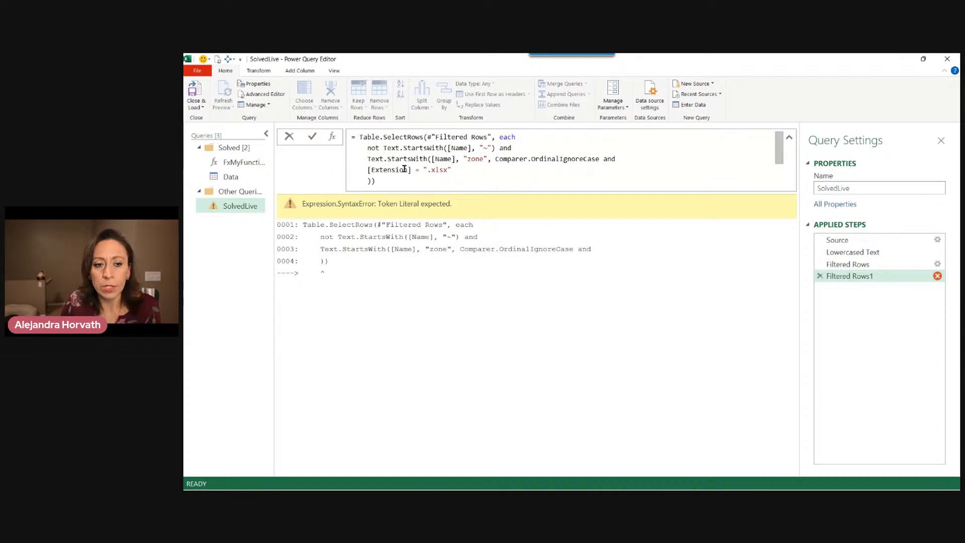
pyautogui.click(844, 276)
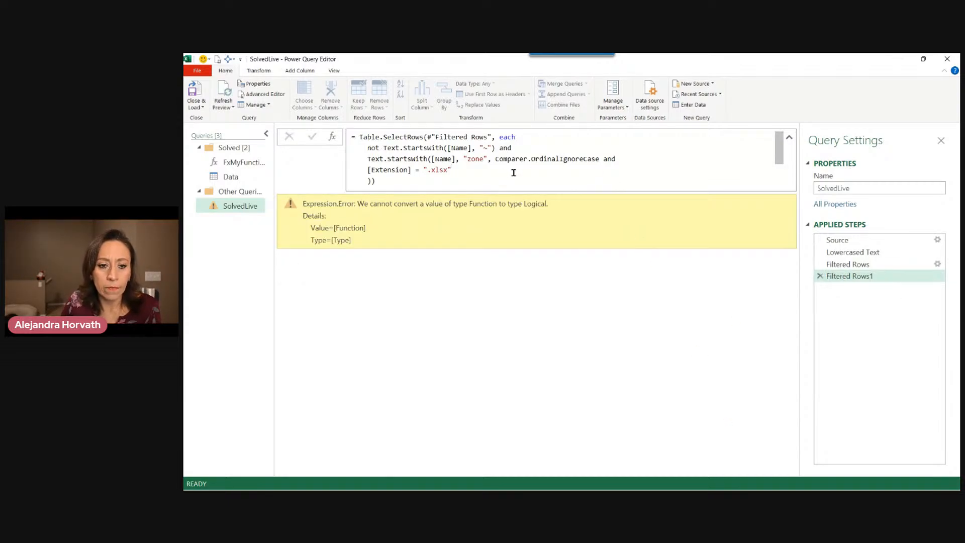
# Delete the redundant Filtered Rows step from the query.
pyautogui.click(840, 264)
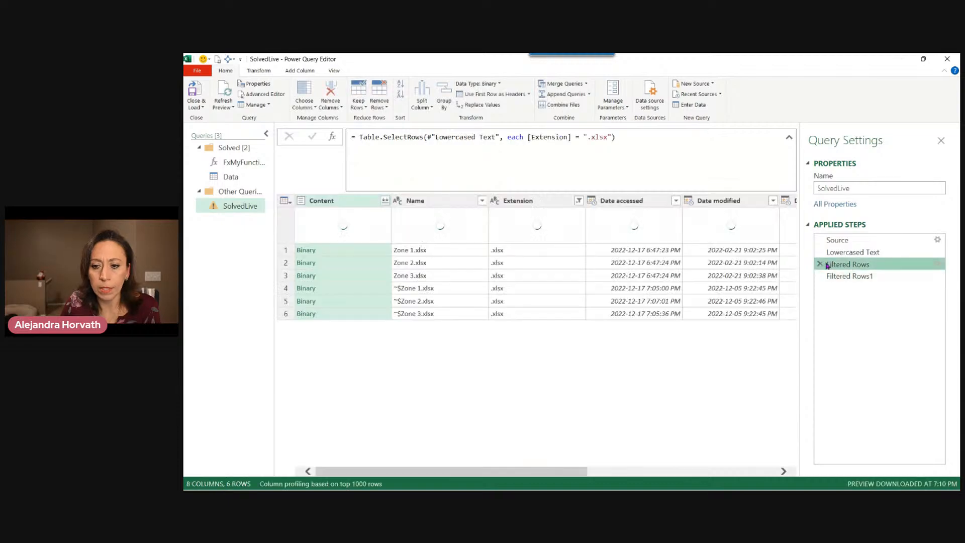
pyautogui.click(820, 265)
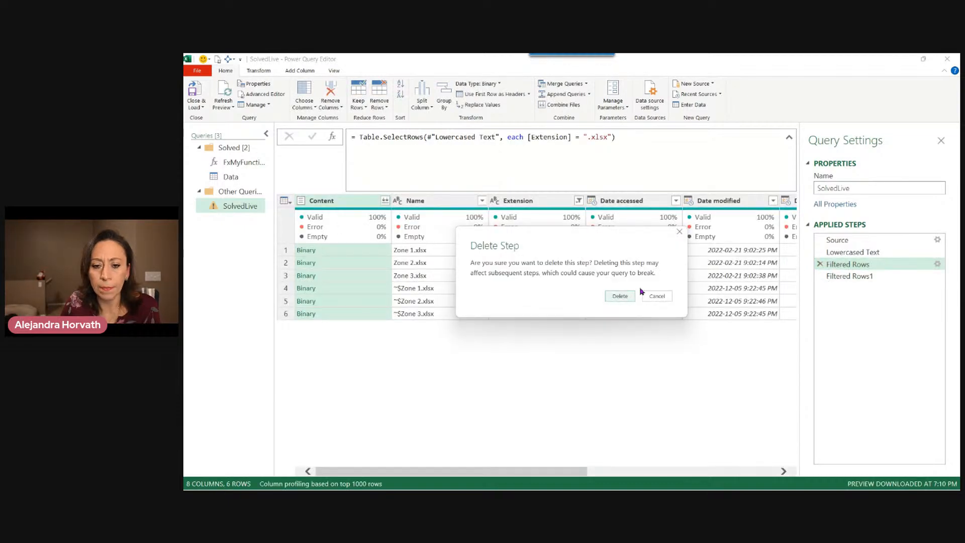
pyautogui.click(620, 296)
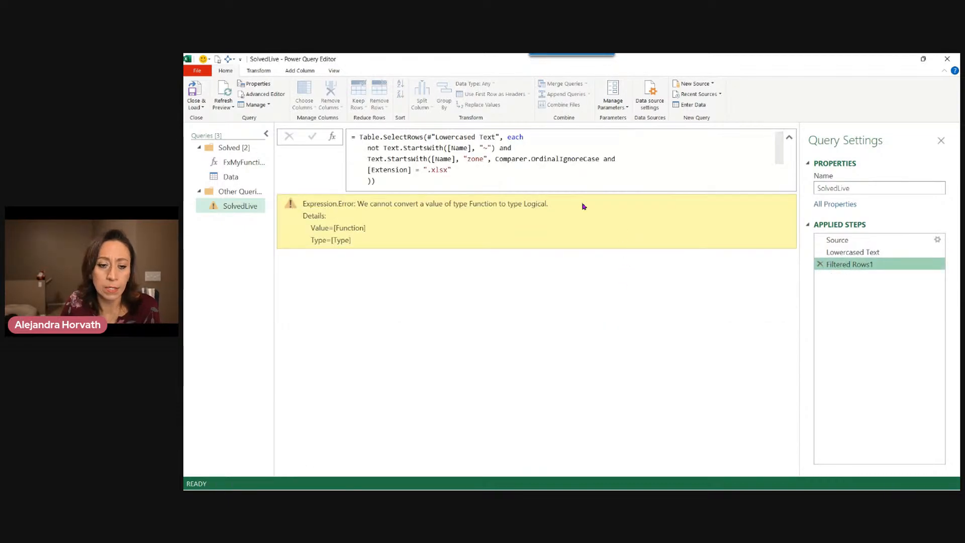
# Close Text.StartsWith right after Comparer.OrdinalIgnoreCase, remove the extra parenthesis at the formula's end, and apply the corrected formula.
pyautogui.click(625, 159)
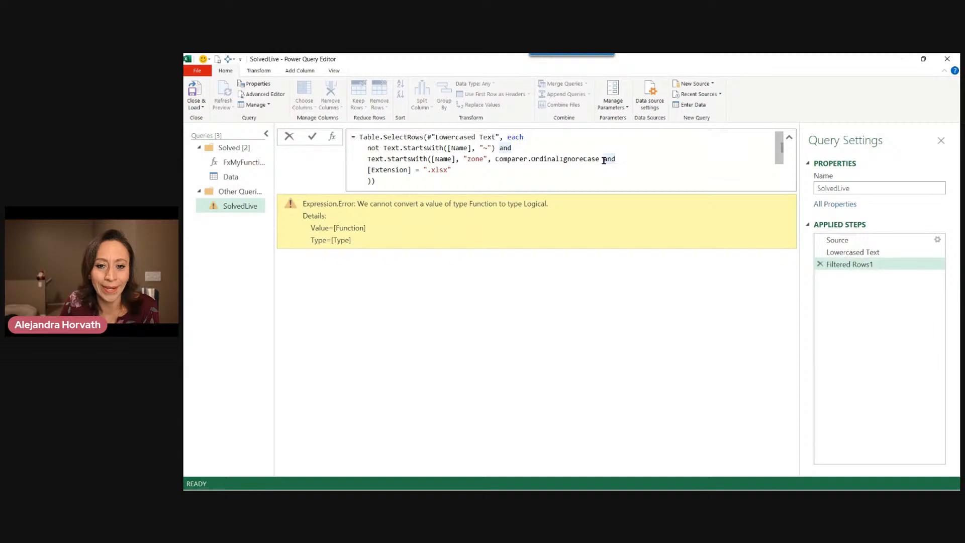
pyautogui.press('Left')
pyautogui.press('Left')
pyautogui.press('Left')
pyautogui.press('Left')
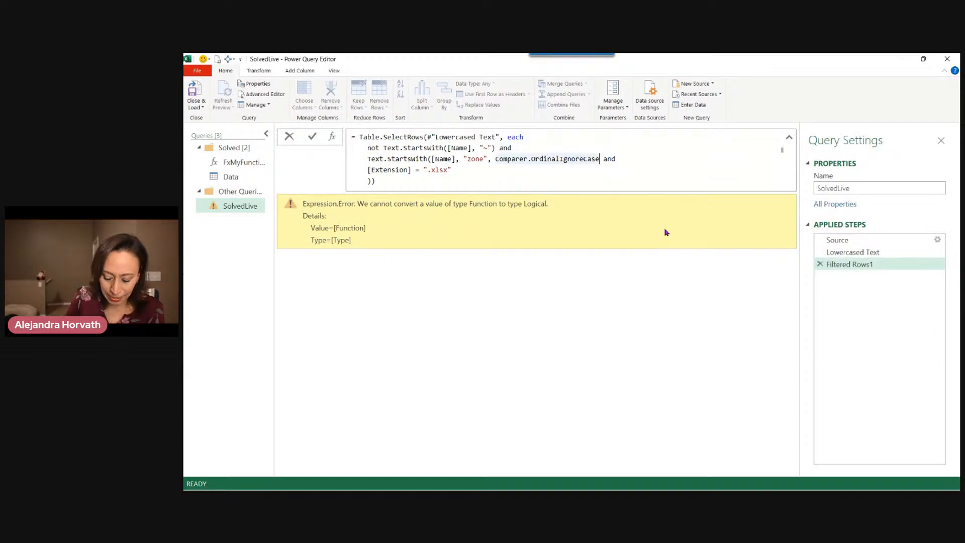
pyautogui.write(')')
pyautogui.click(393, 182)
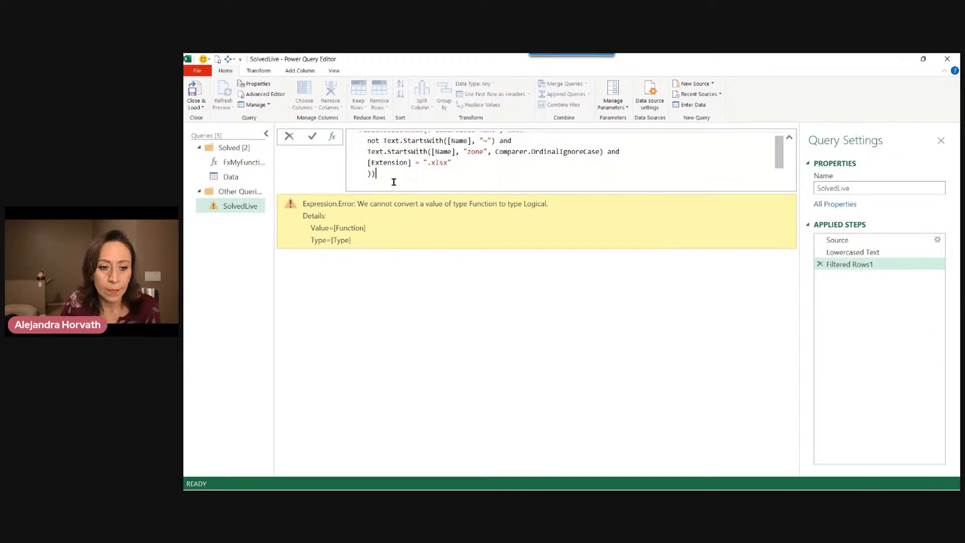
pyautogui.press('BackSpace')
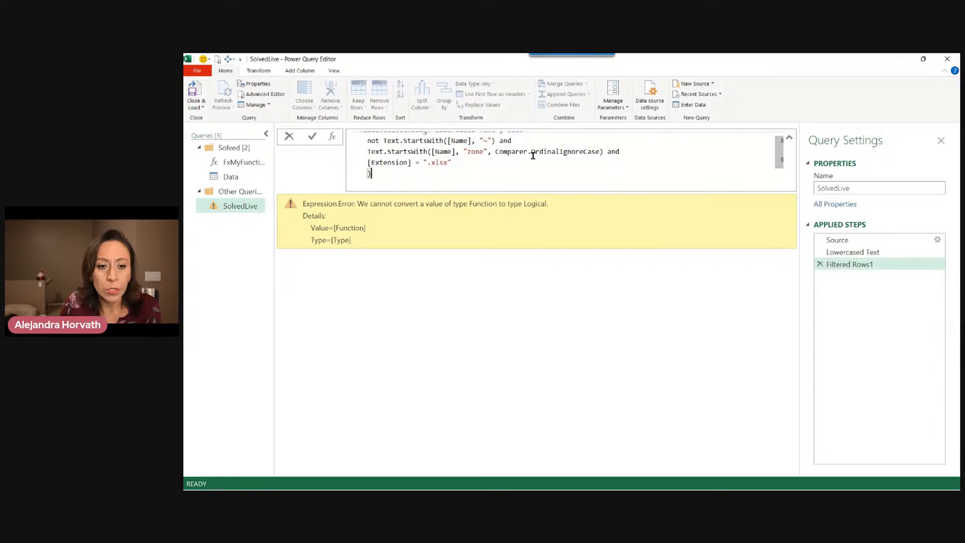
pyautogui.moveTo(369, 151); pyautogui.dragTo(602, 152)
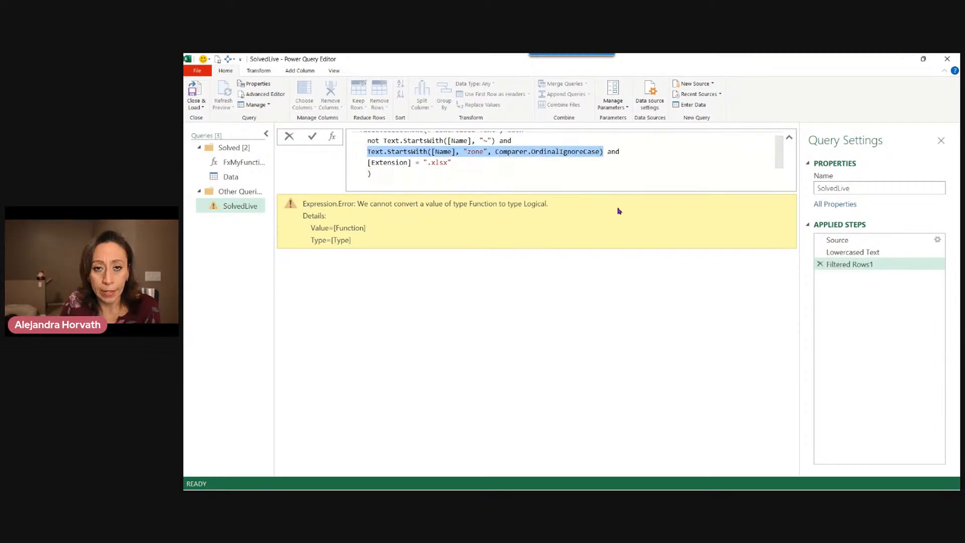
pyautogui.doubleClick(612, 151)
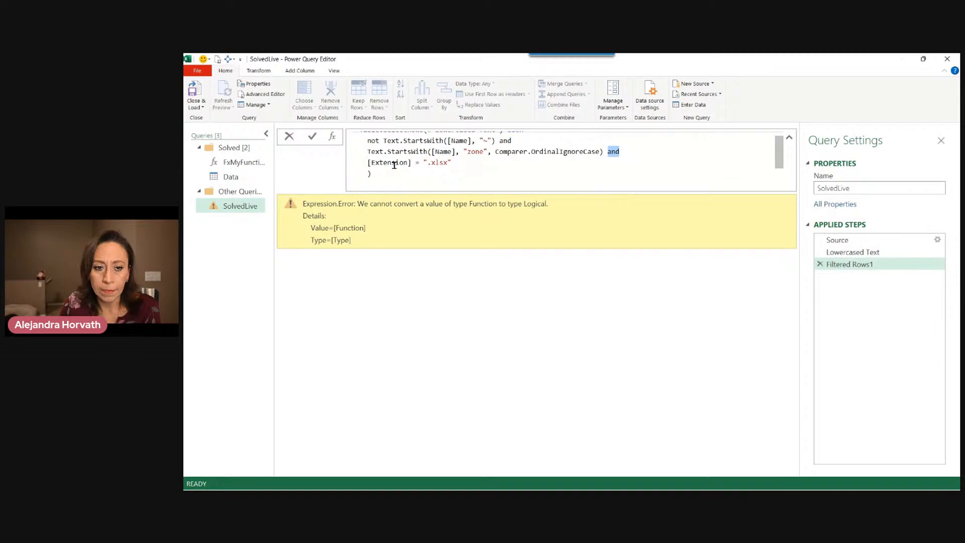
pyautogui.moveTo(369, 161); pyautogui.dragTo(452, 162)
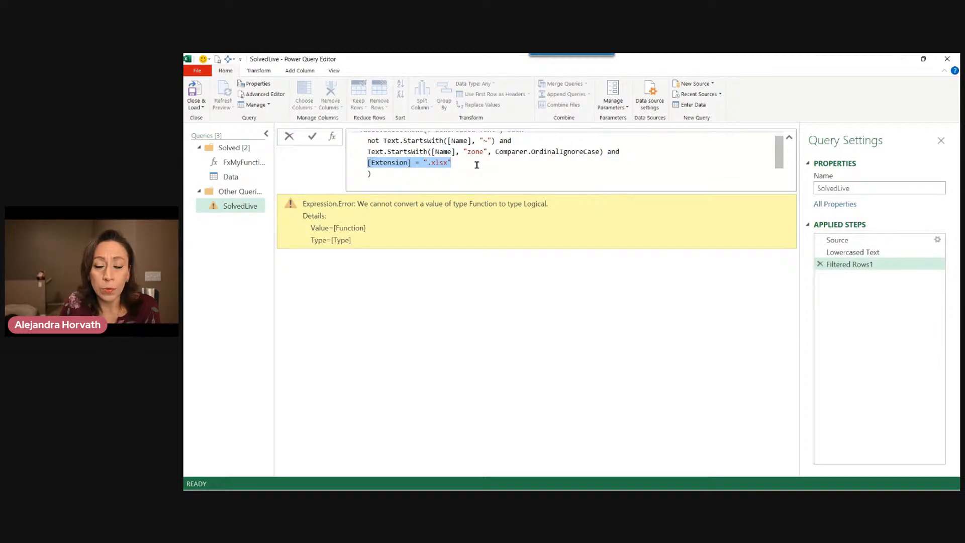
pyautogui.click(471, 169)
pyautogui.press('Return')
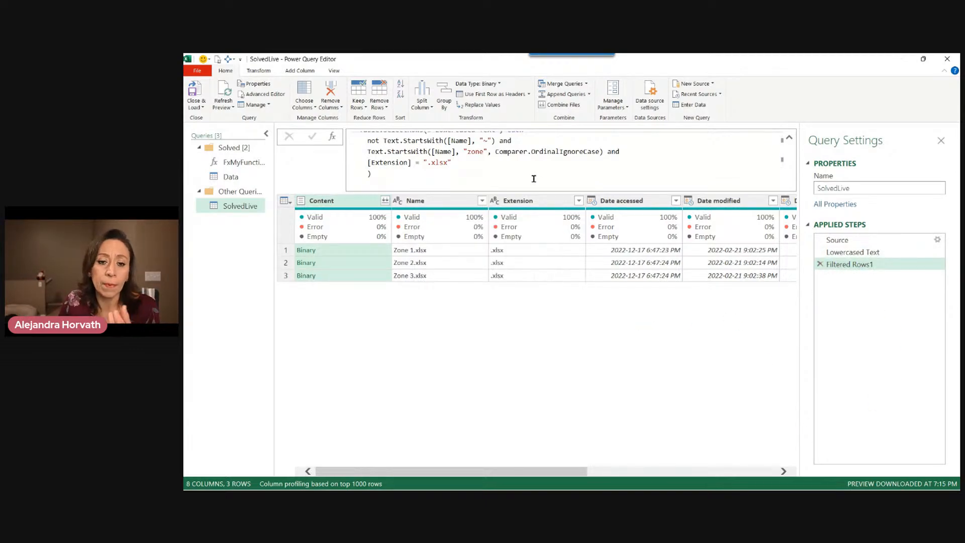
# Review the combined Table.SelectRows formula and its extension condition, and check the Content and Name columns.
pyautogui.moveTo(365, 162); pyautogui.dragTo(454, 162)
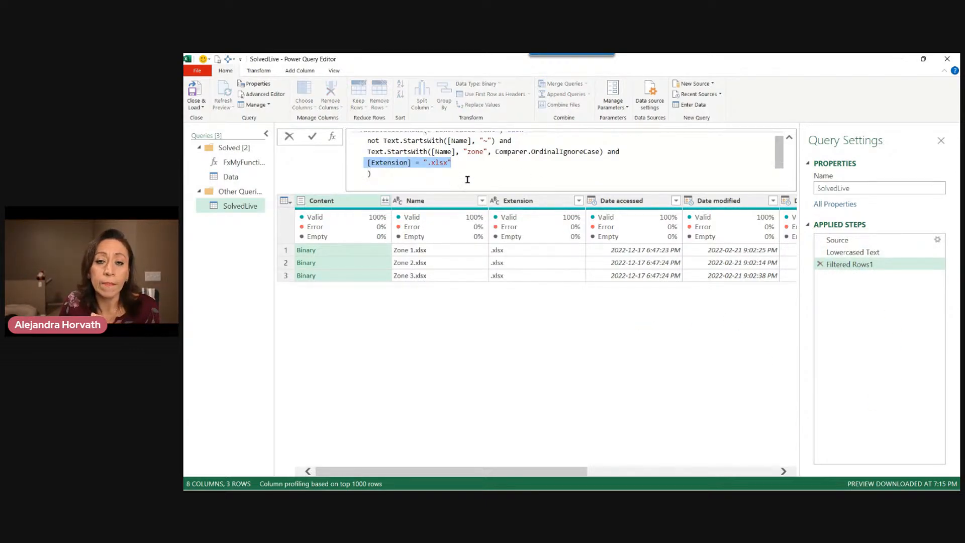
pyautogui.scroll(1, 475, 162)
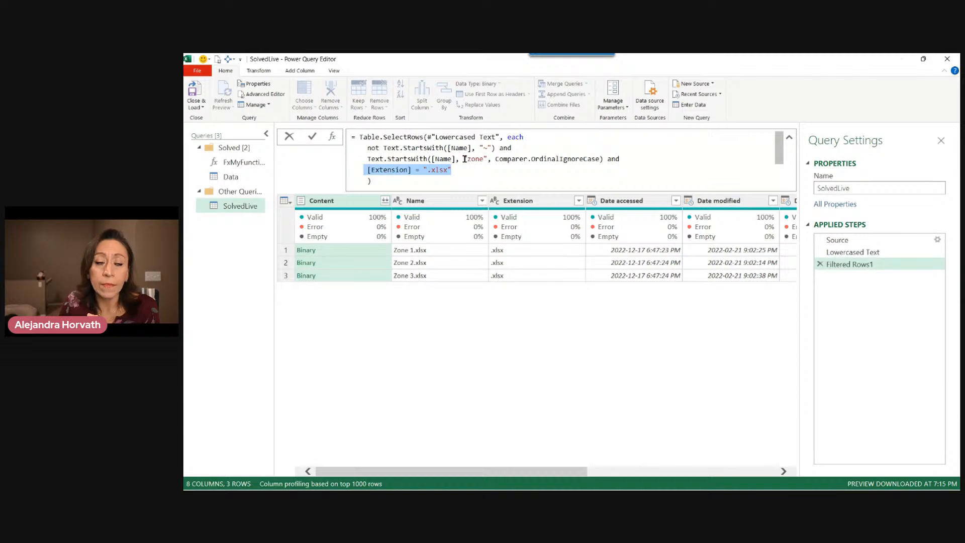
pyautogui.moveTo(358, 136); pyautogui.dragTo(427, 137)
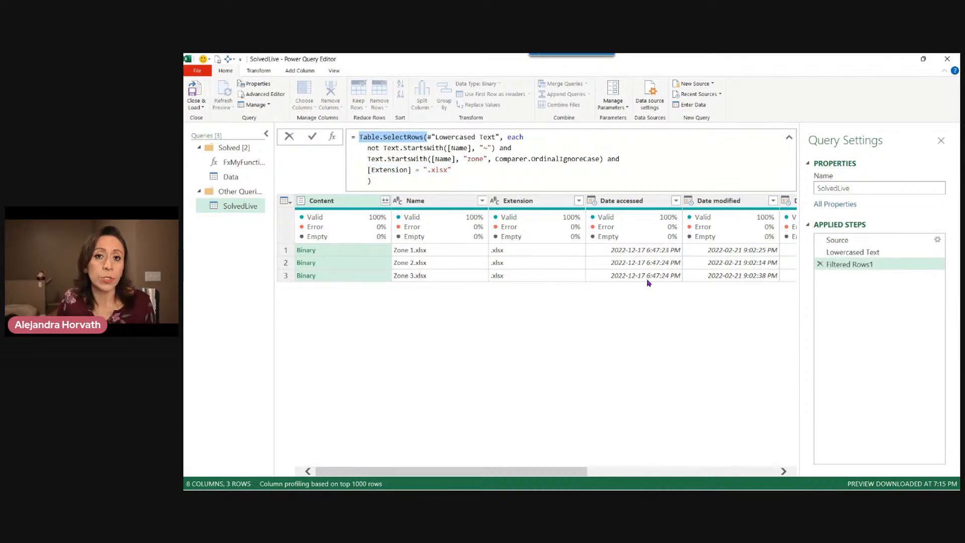
pyautogui.click(559, 184)
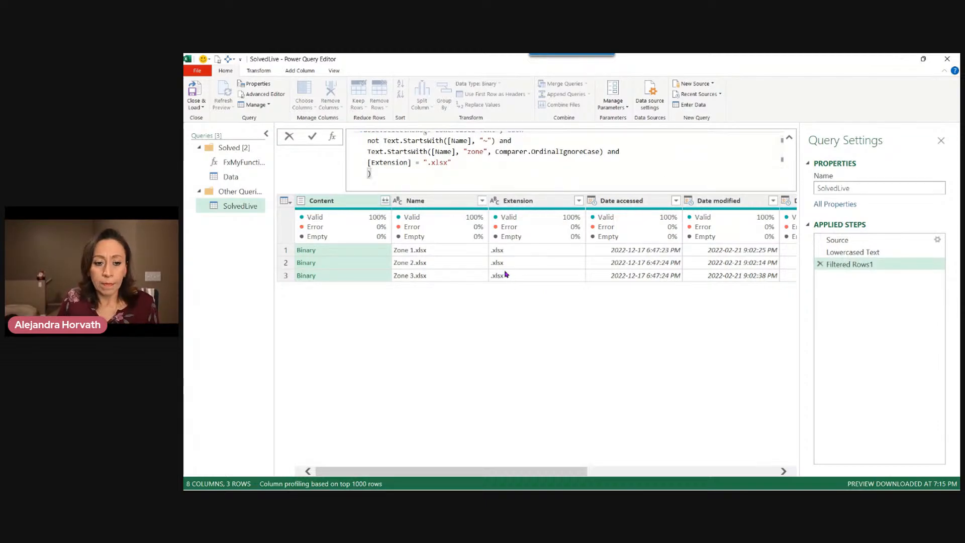
pyautogui.click(366, 201)
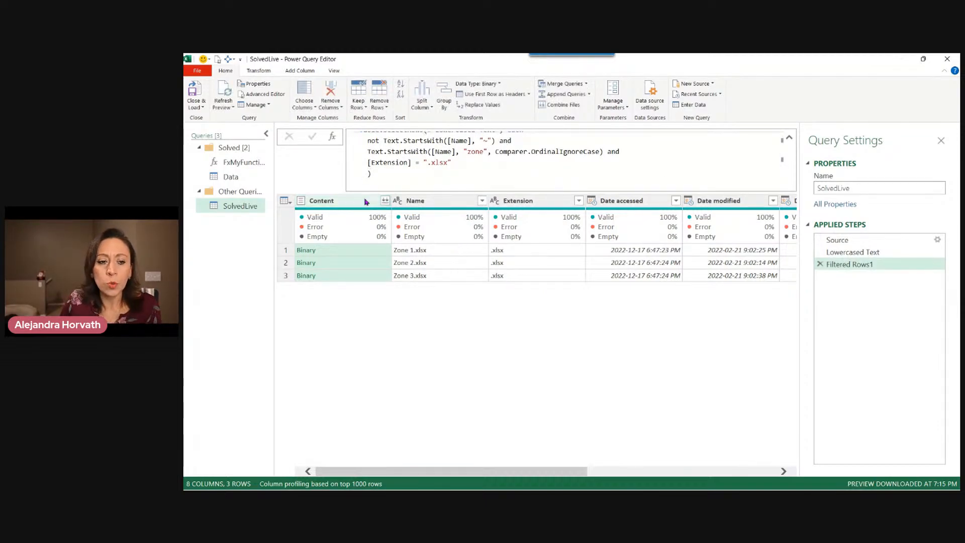
pyautogui.click(451, 205)
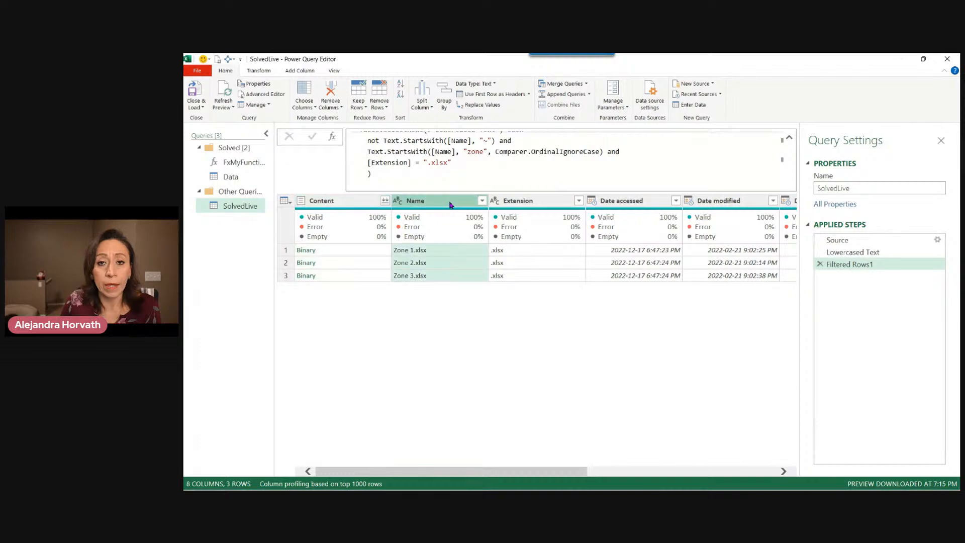
# Append the column selection [[Content], [Name]] after the closing parenthesis of the Table.SelectRows formula.
pyautogui.click(453, 176)
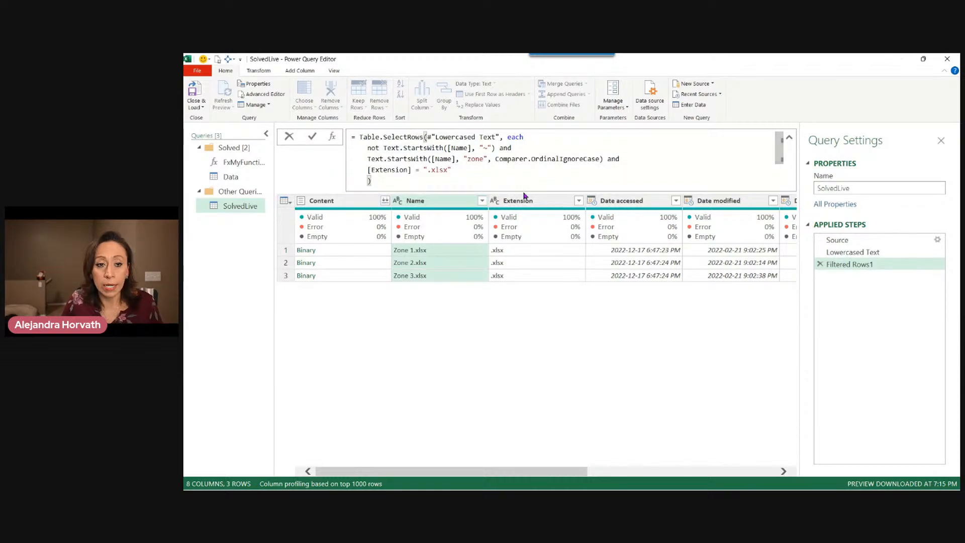
pyautogui.scroll(-1, 533, 189)
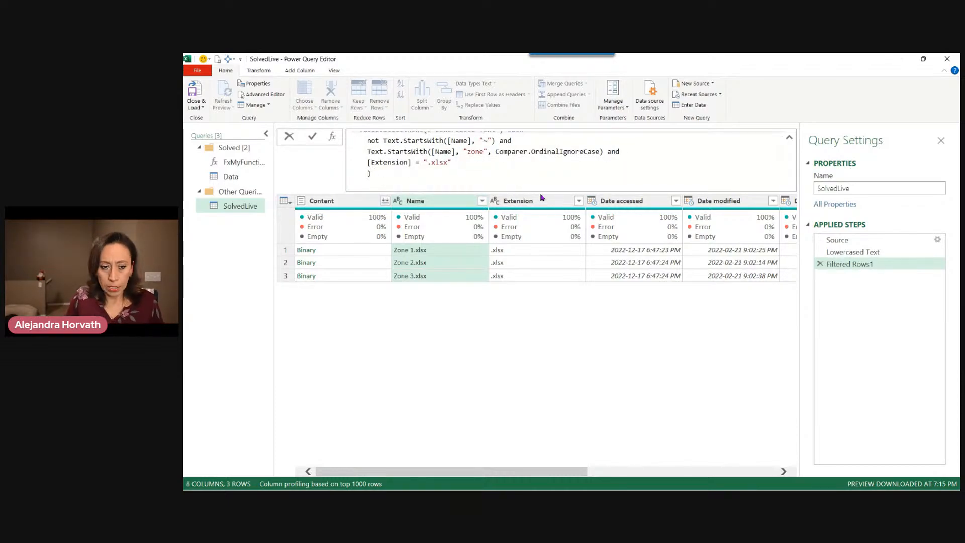
pyautogui.write('[[]]')
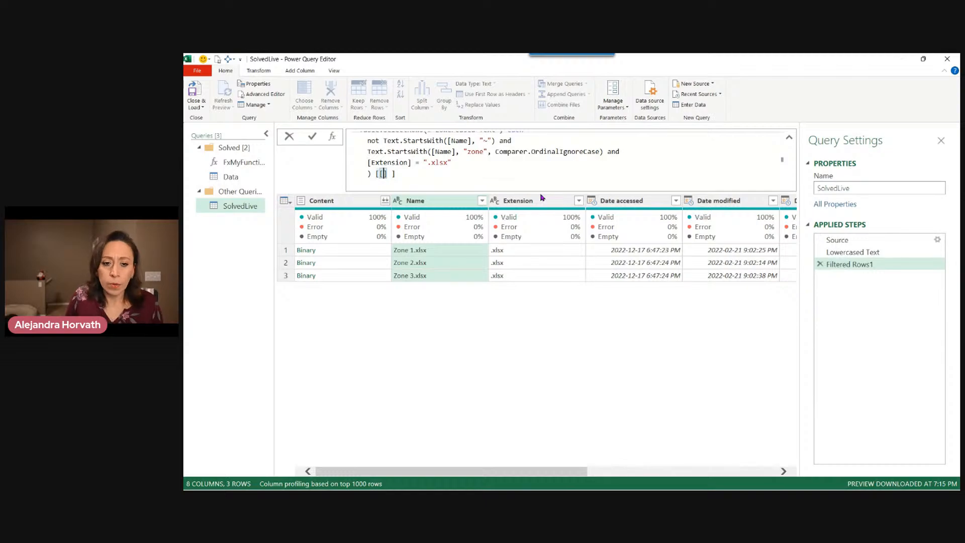
pyautogui.write(' Conten')
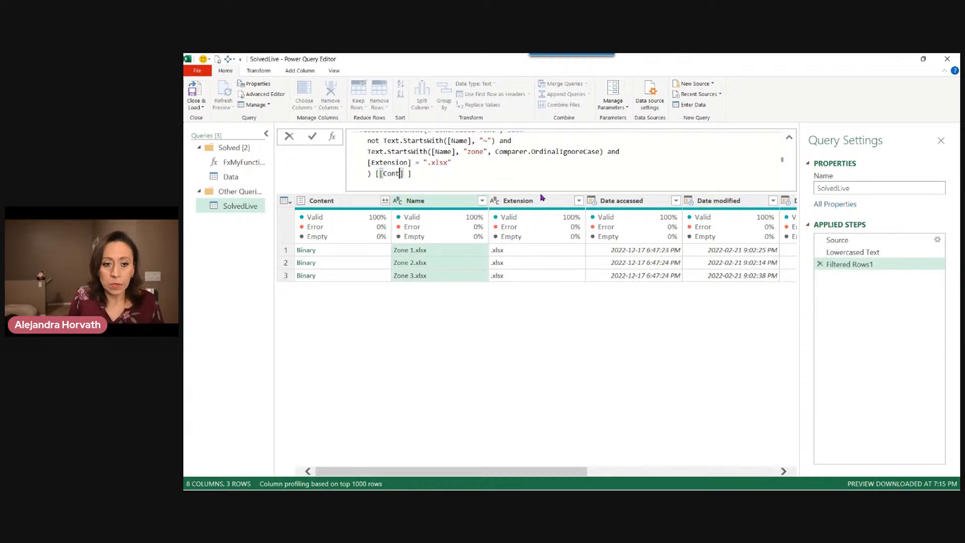
pyautogui.write('t')
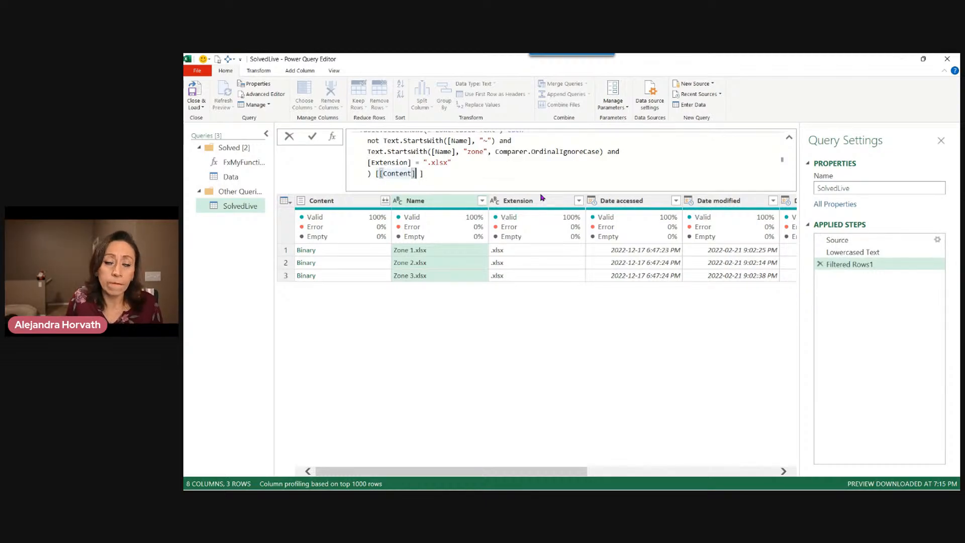
pyautogui.write(',')
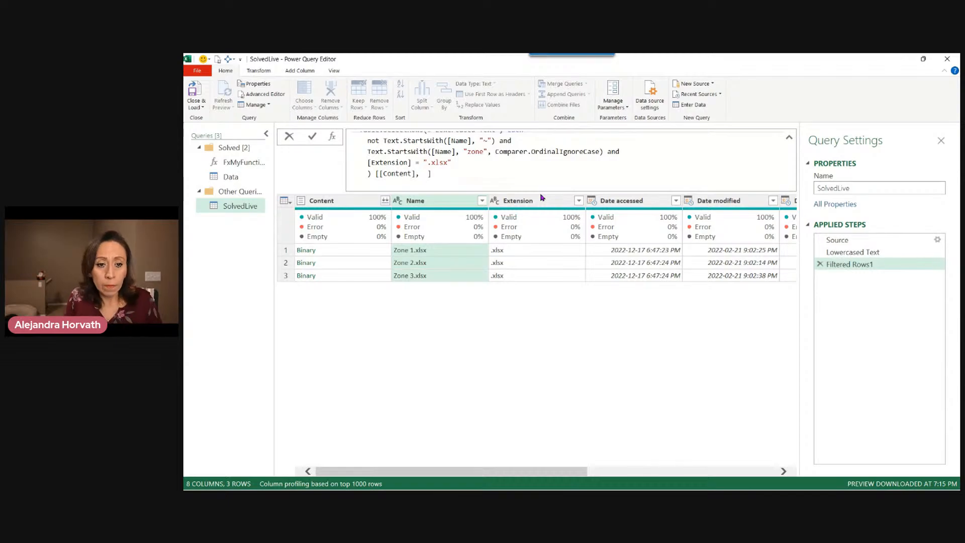
pyautogui.write(' []')
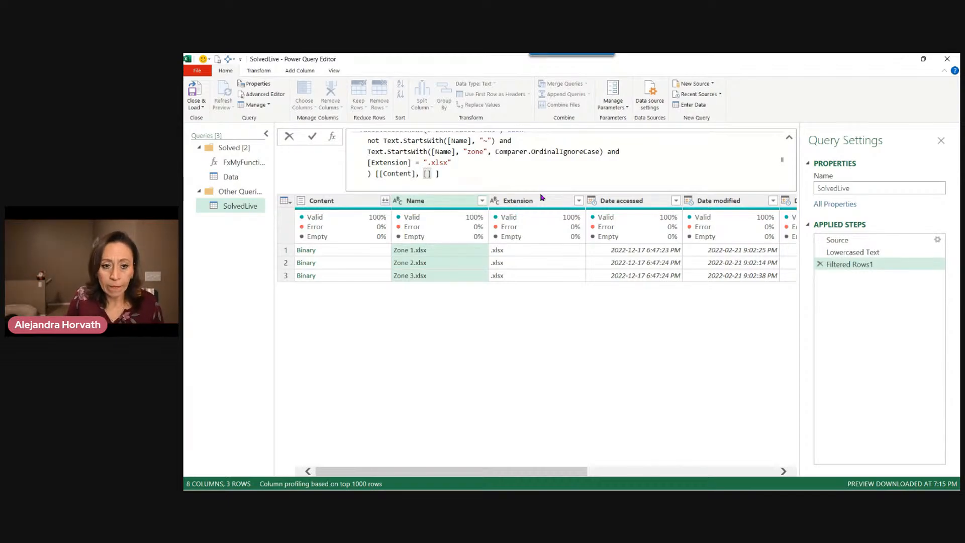
pyautogui.write('Name')
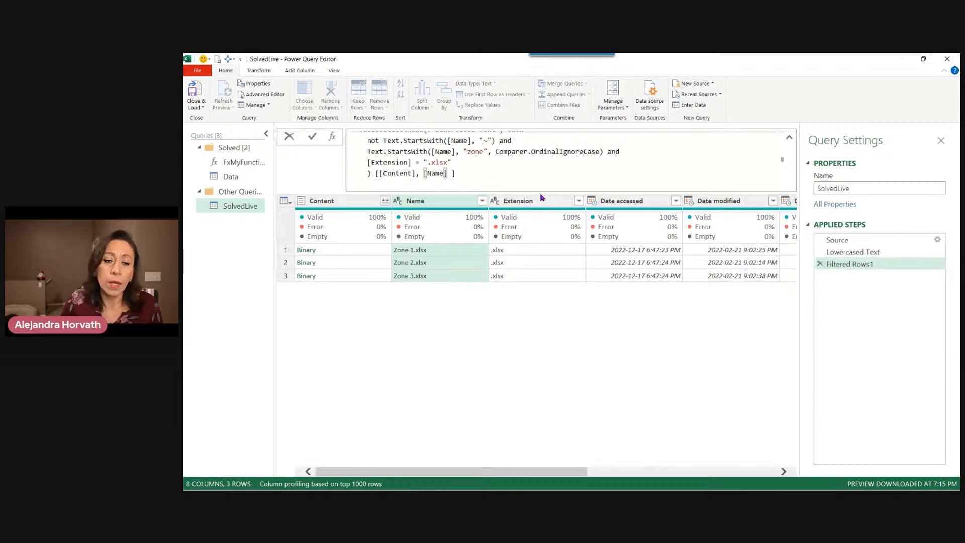
# Remove the extra space before the final bracket of the column selection and apply the formula.
pyautogui.doubleClick(427, 173)
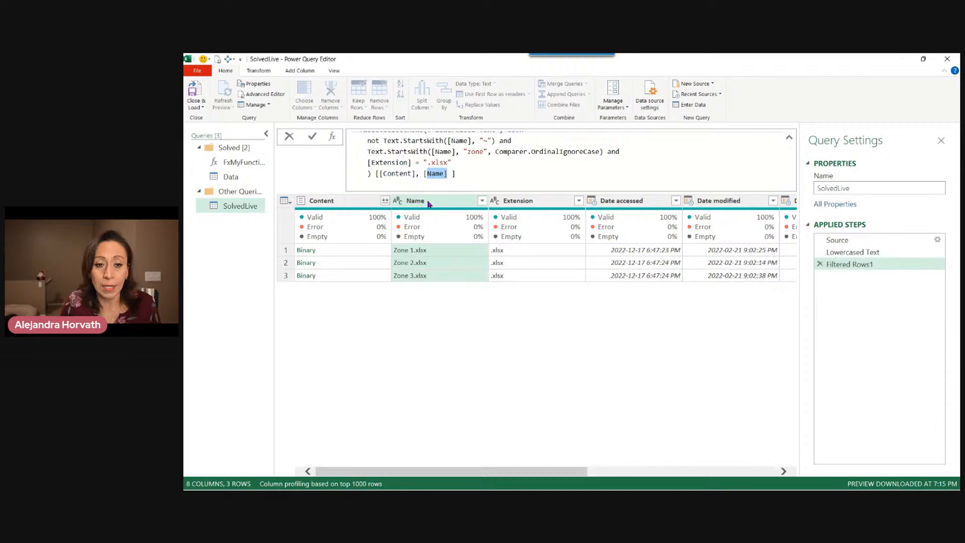
pyautogui.click(448, 177)
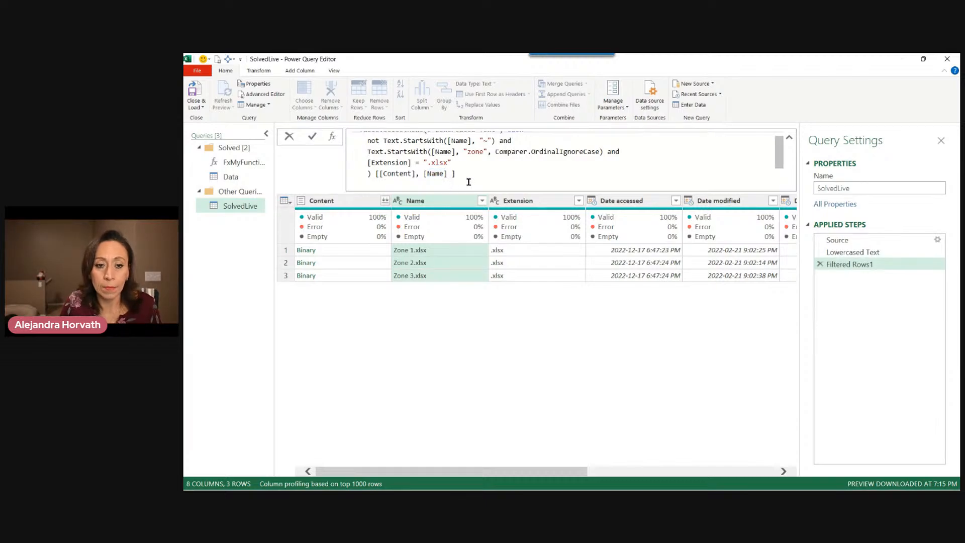
pyautogui.click(451, 175)
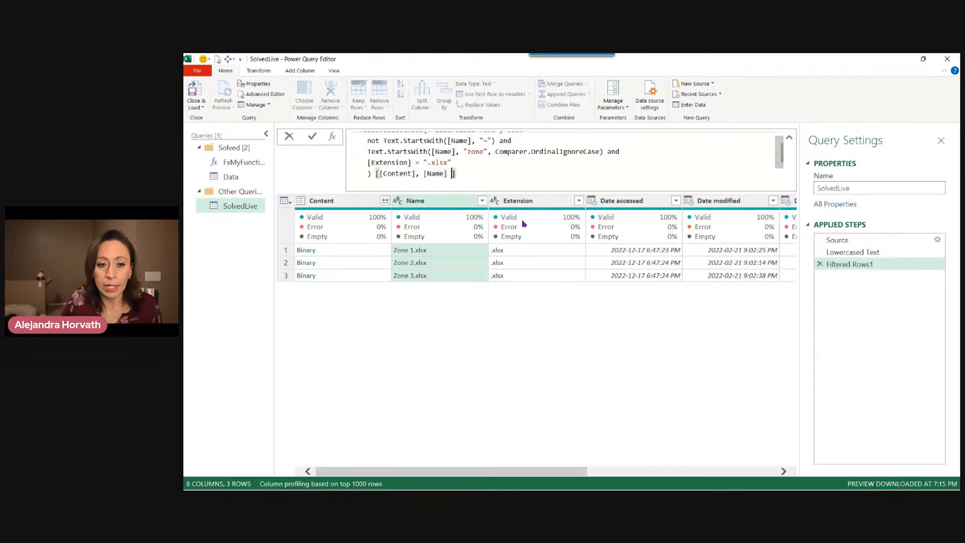
pyautogui.press('BackSpace')
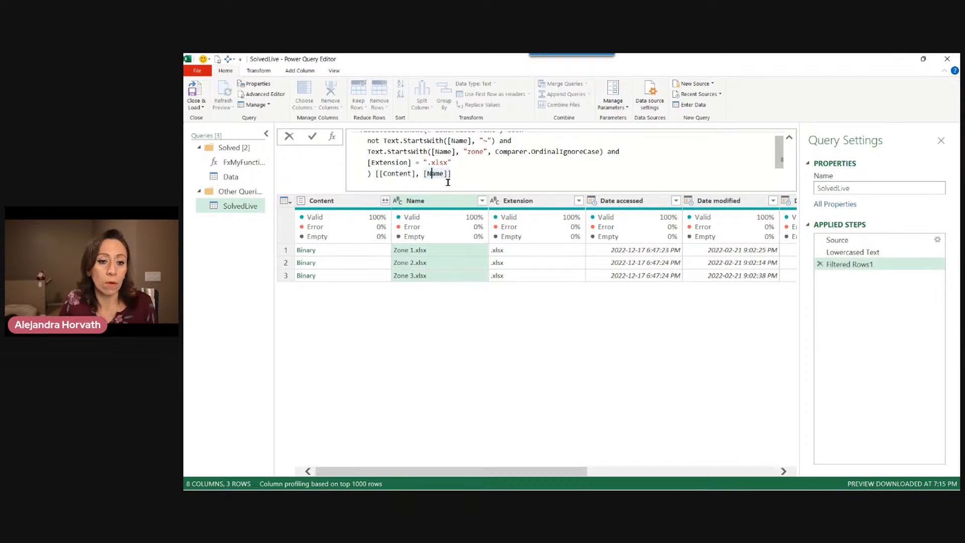
pyautogui.click(404, 174)
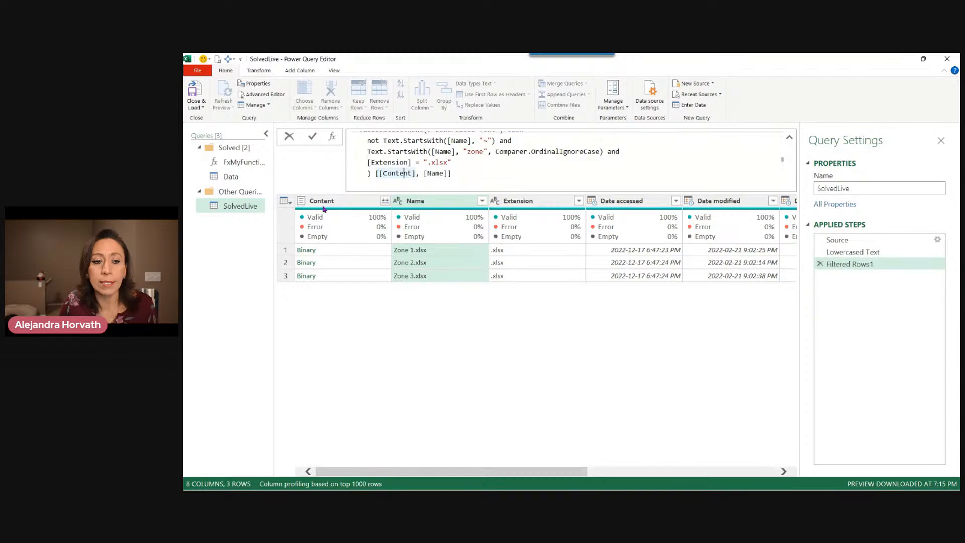
pyautogui.click(465, 174)
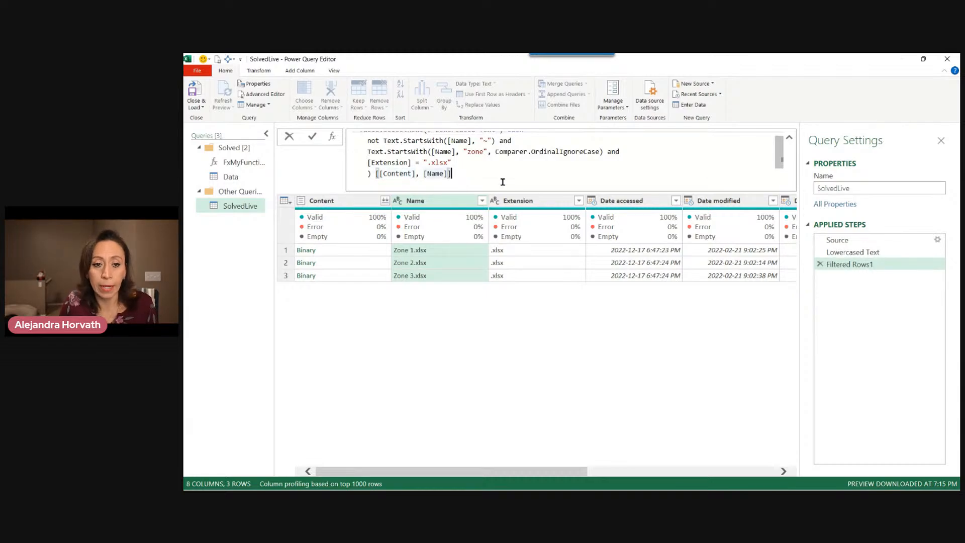
pyautogui.press('Return')
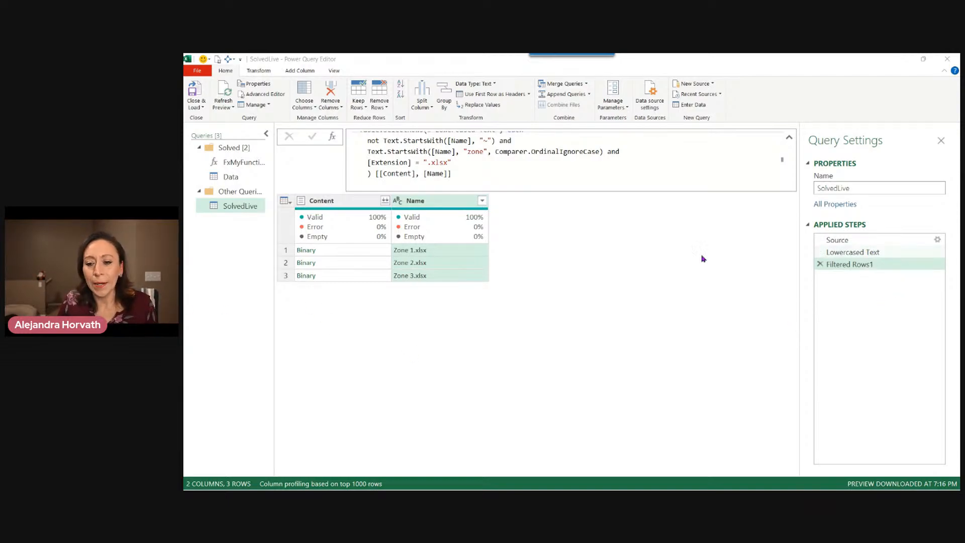
# Preview the binary in the first row of the Content column and enlarge the preview area.
pyautogui.click(347, 202)
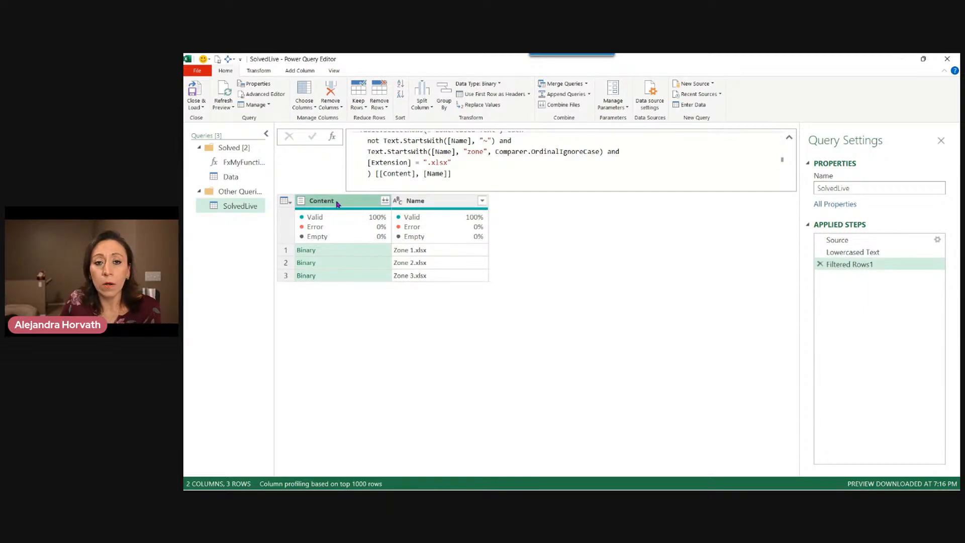
pyautogui.click(357, 254)
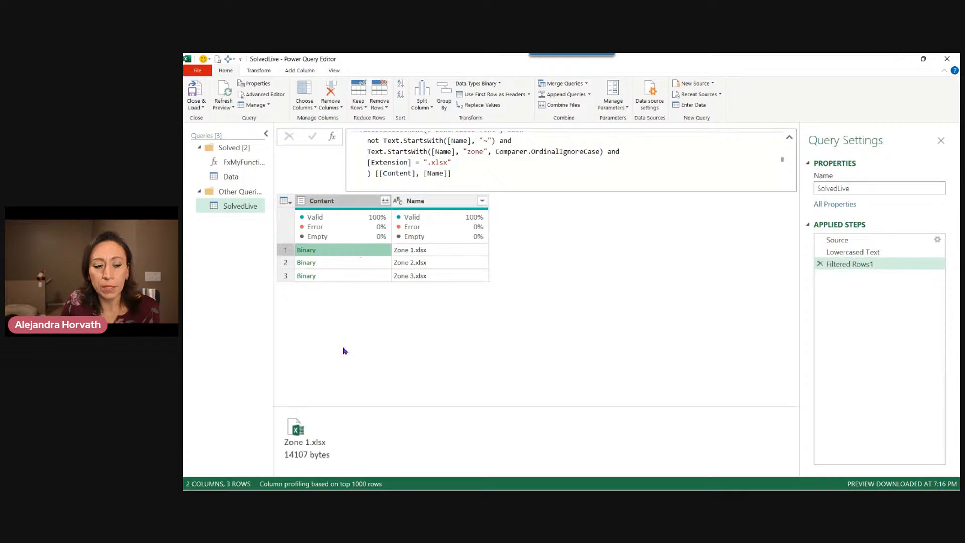
pyautogui.moveTo(453, 406); pyautogui.dragTo(453, 324)
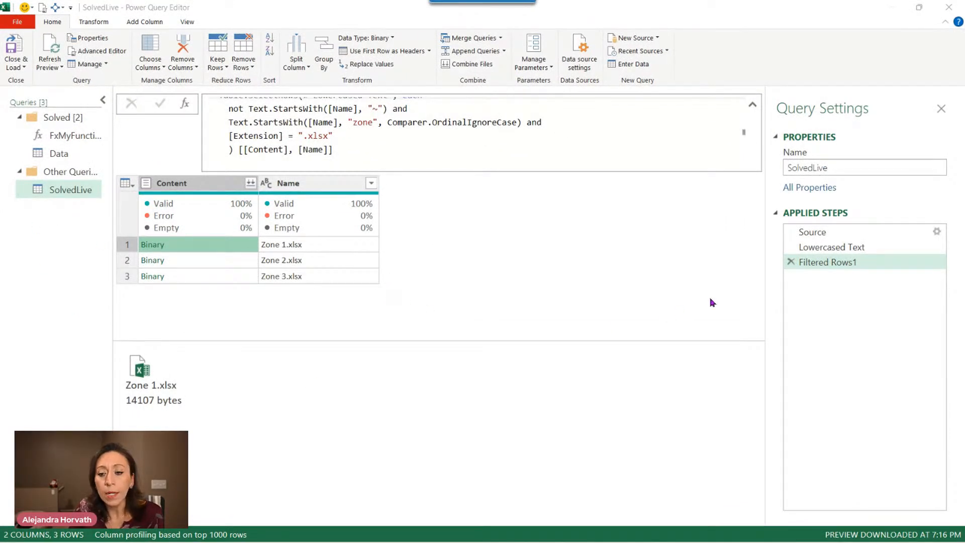
# Rename the applied step Lowercased Text as Lowercased.
pyautogui.doubleClick(863, 247)
pyautogui.click(865, 247)
pyautogui.press('BackSpace')
pyautogui.press('BackSpace')
pyautogui.press('BackSpace')
pyautogui.press('BackSpace')
pyautogui.press('BackSpace')
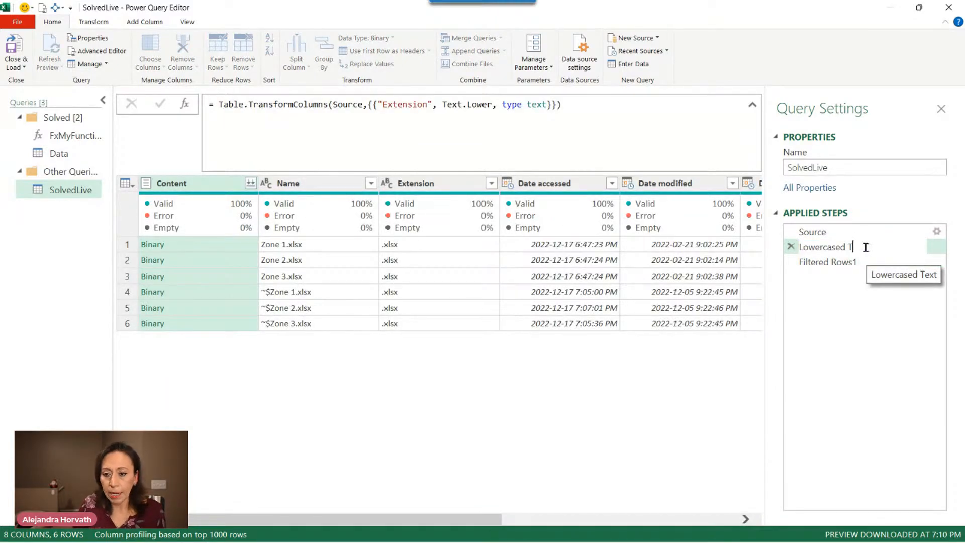
pyautogui.press('Return')
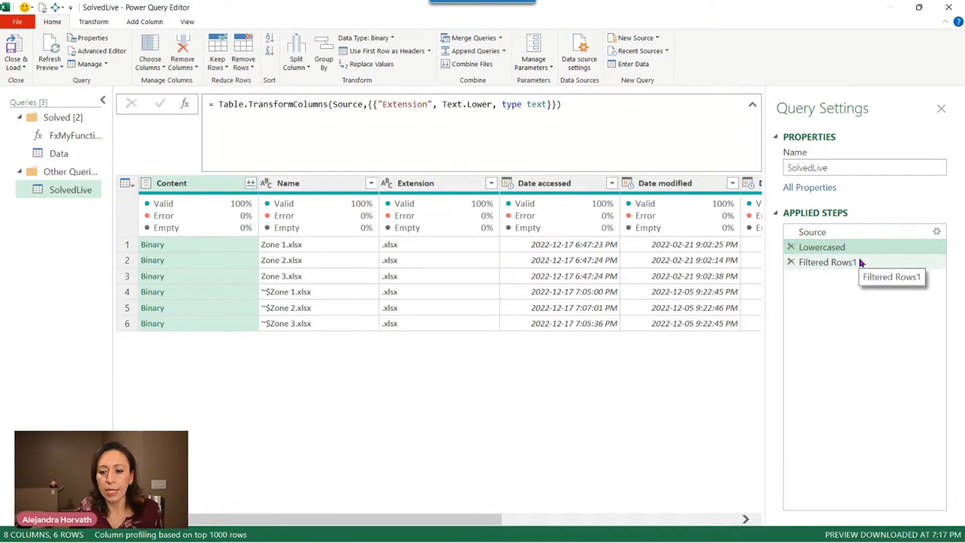
# Rename the applied step Filtered Rows1 as Filtered.
pyautogui.click(858, 261)
pyautogui.press('End')
pyautogui.press('BackSpace')
pyautogui.press('BackSpace')
pyautogui.press('BackSpace')
pyautogui.press('BackSpace')
pyautogui.press('BackSpace')
pyautogui.press('BackSpace')
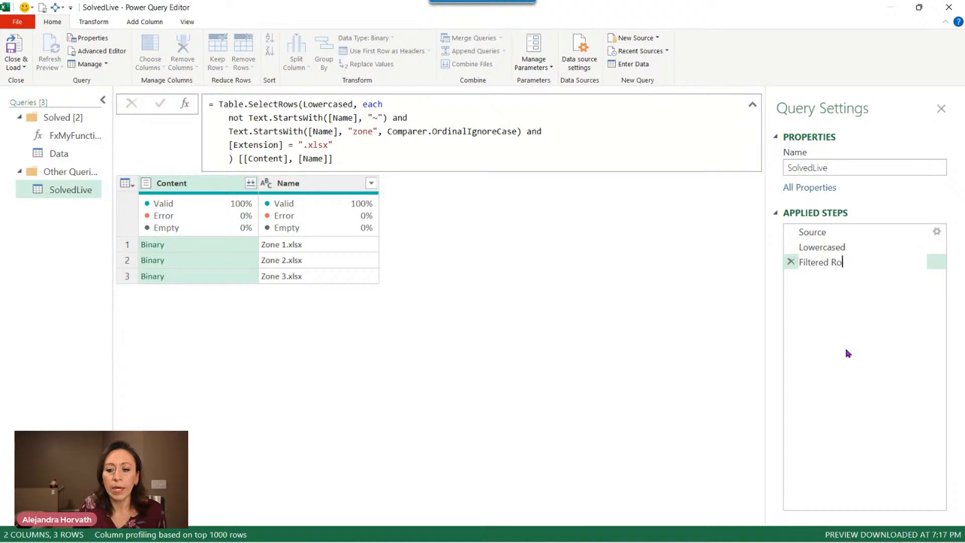
pyautogui.press('Return')
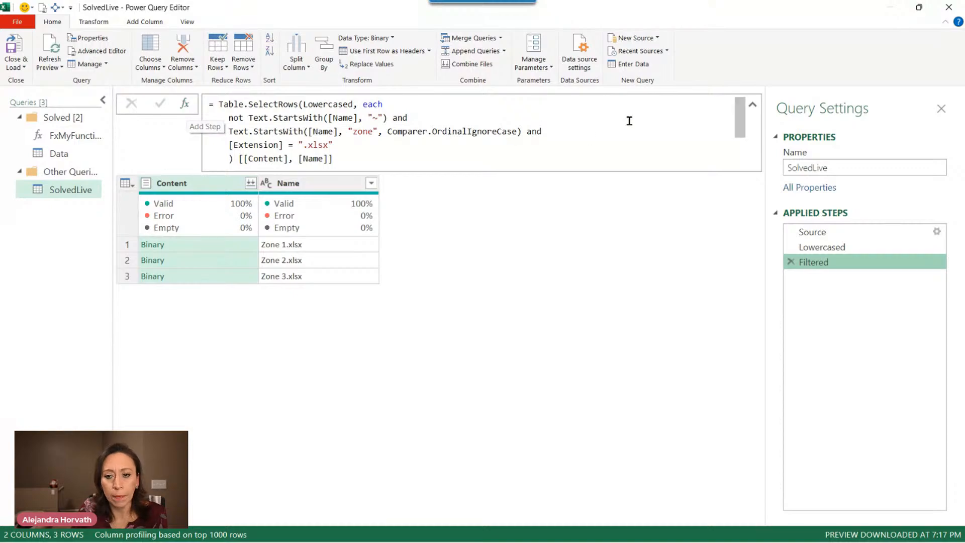
# Add a new custom step that references Filtered, collapse the formula area to one line, and check the formula display options.
pyautogui.click(186, 103)
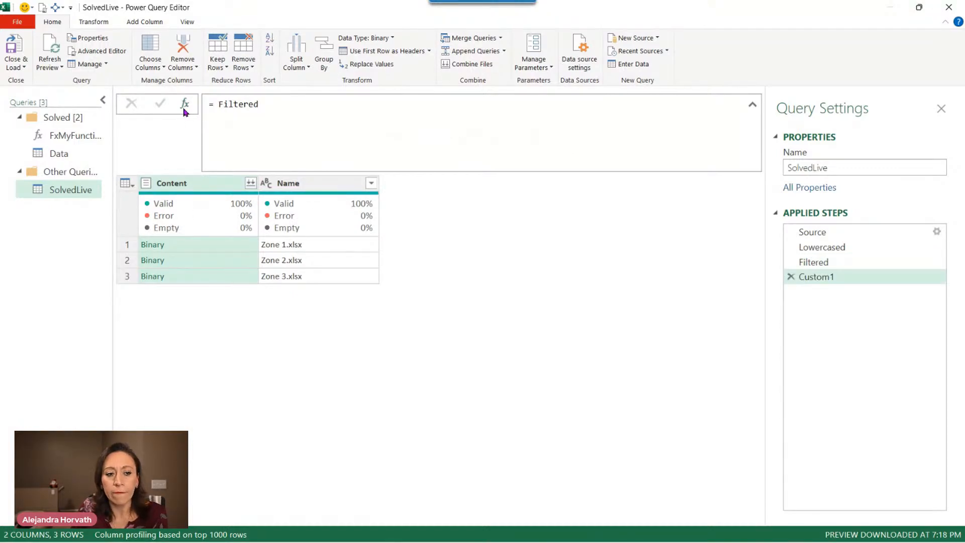
pyautogui.click(752, 110)
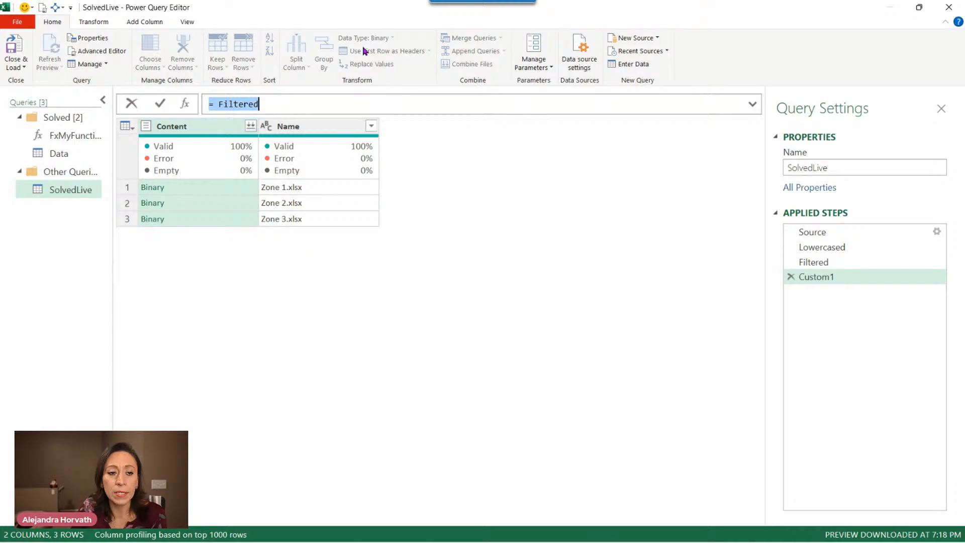
pyautogui.click(184, 24)
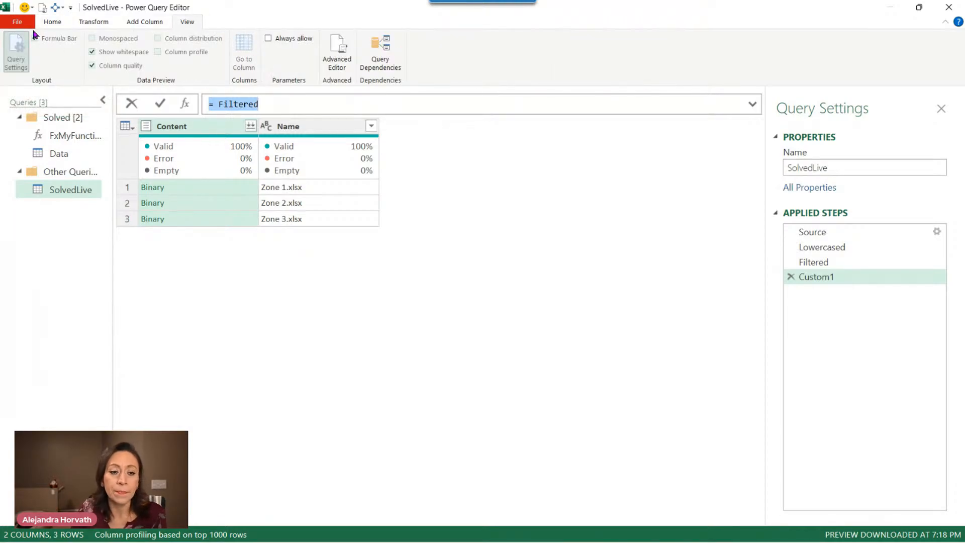
pyautogui.click(282, 102)
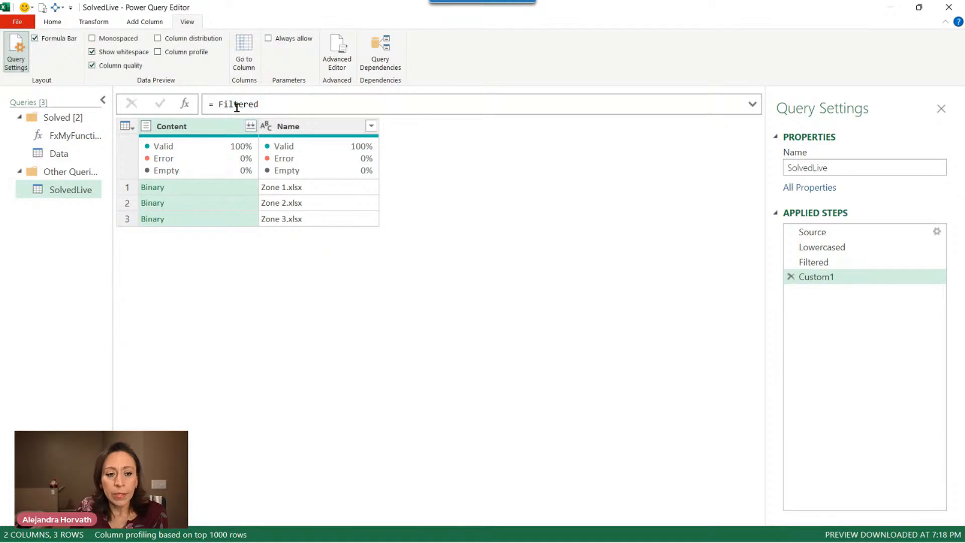
# Insert the Table.TransformColumns function with an opening parenthesis before Filtered in the custom step's formula.
pyautogui.click(218, 106)
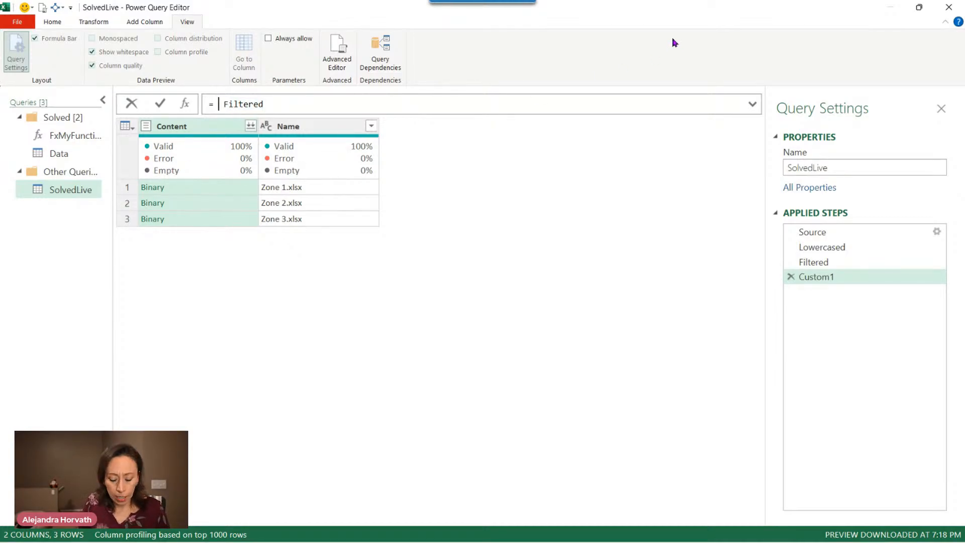
pyautogui.write('tabtr')
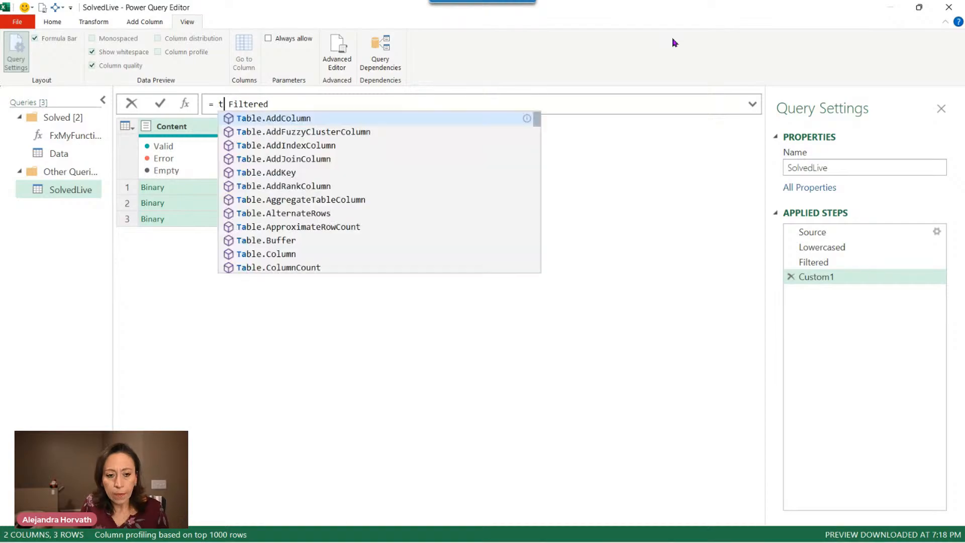
pyautogui.write('col')
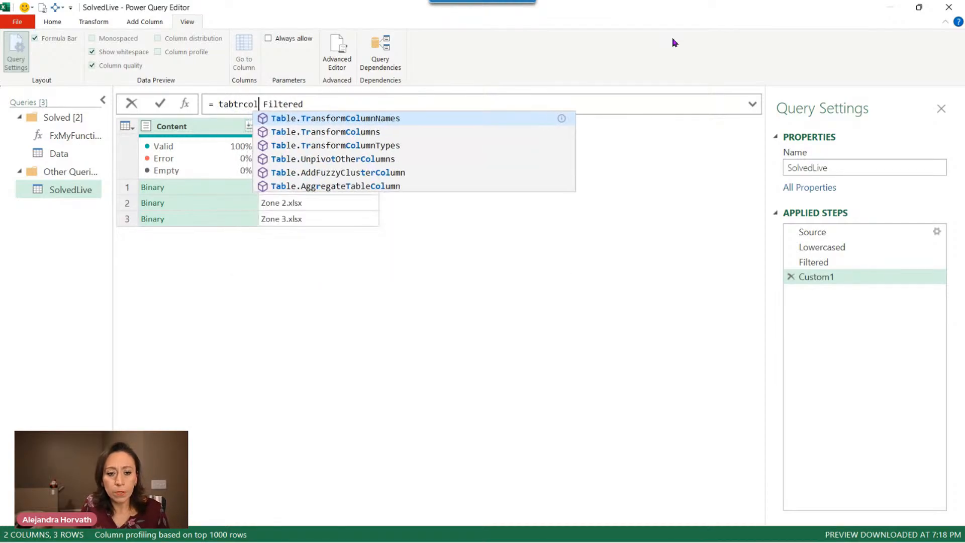
pyautogui.press('Tab')
pyautogui.press('BackSpace')
pyautogui.press('BackSpace')
pyautogui.press('BackSpace')
pyautogui.press('BackSpace')
pyautogui.press('BackSpace')
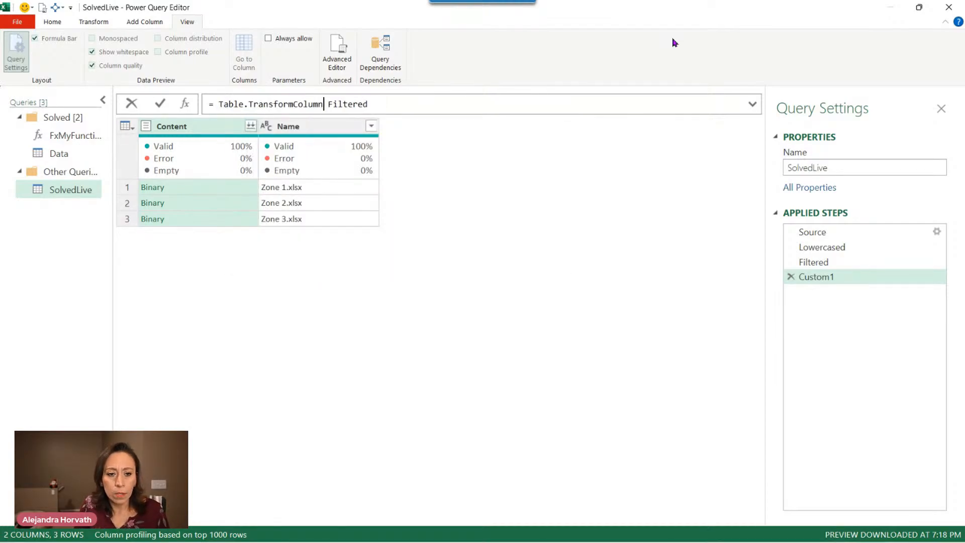
pyautogui.write('s')
pyautogui.press('Right')
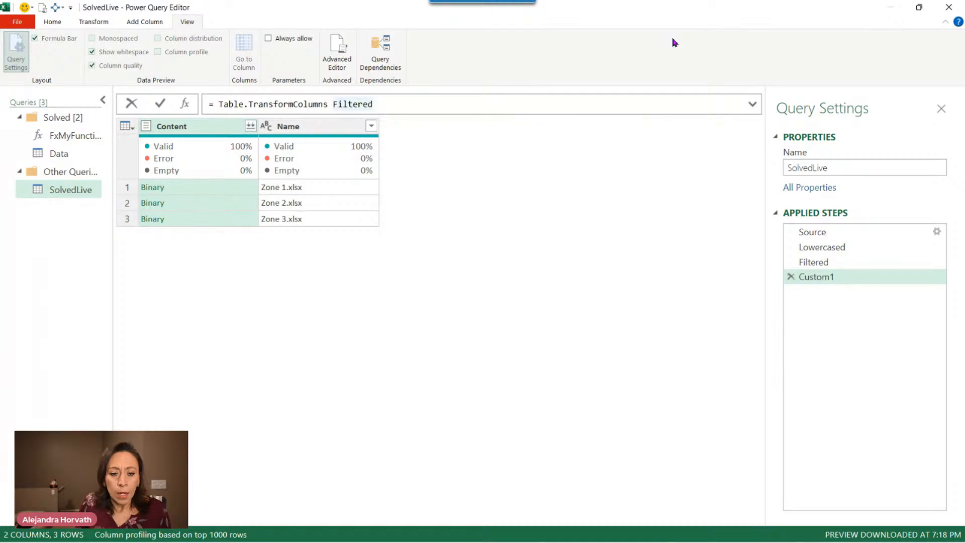
pyautogui.write('(')
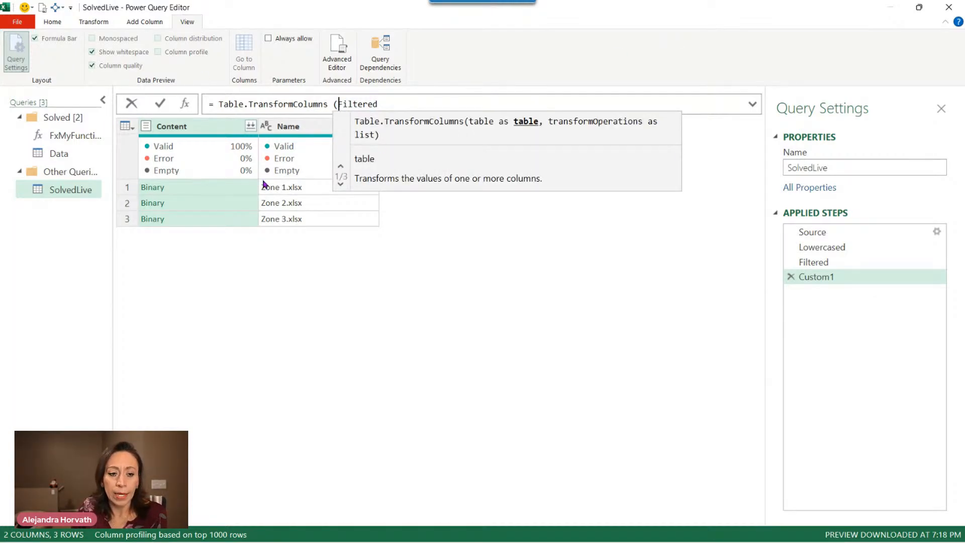
# Add a transformOperations list in curly braces after Filtered in the custom step's formula, with "Content" as its first item.
pyautogui.click(413, 102)
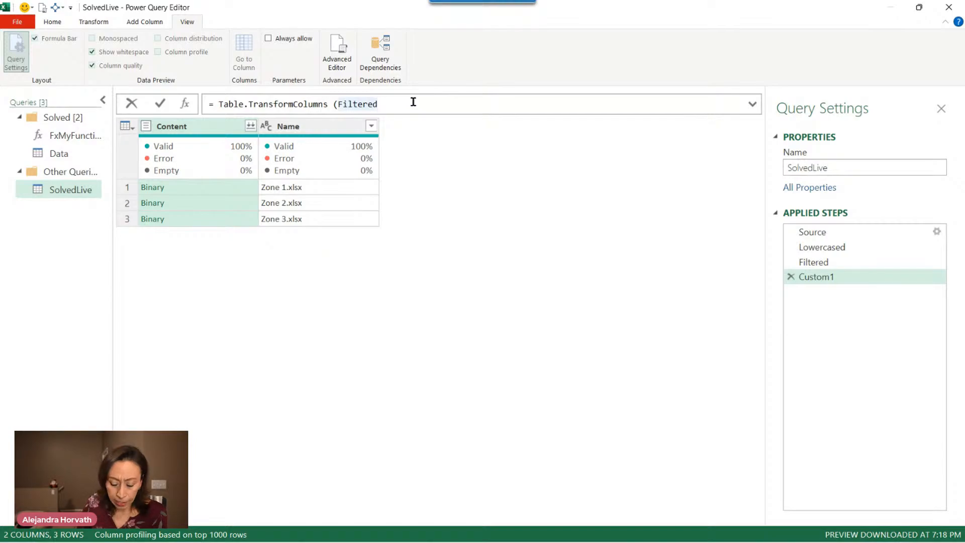
pyautogui.write(',')
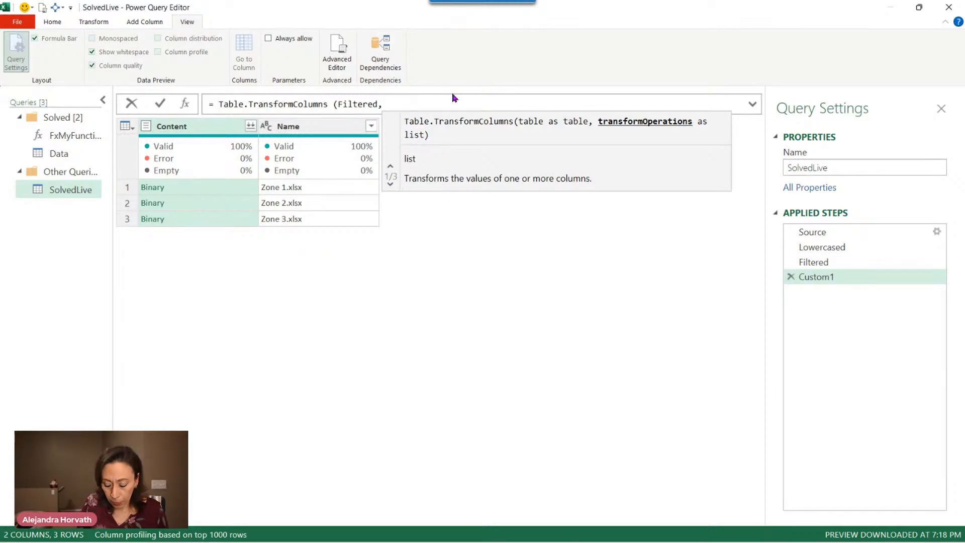
pyautogui.write('{')
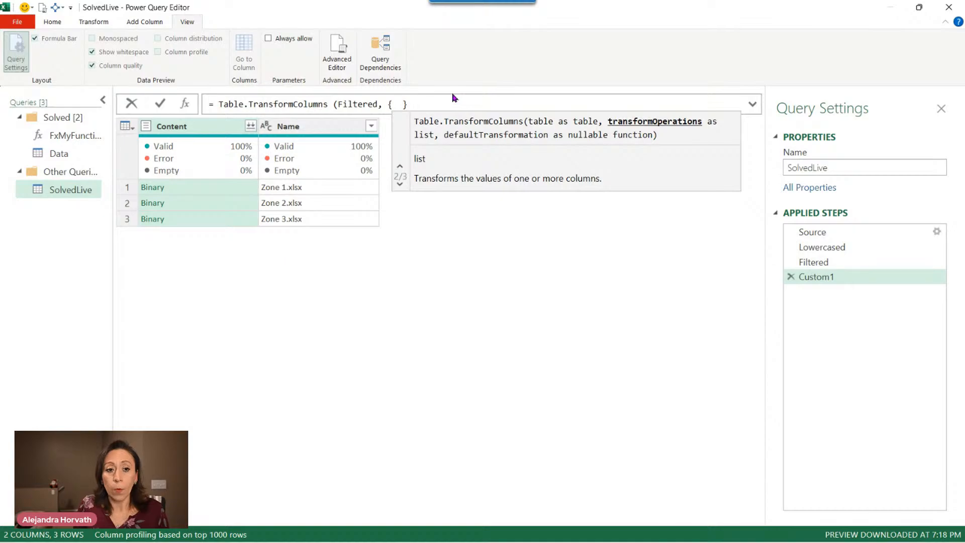
pyautogui.write('"Content')
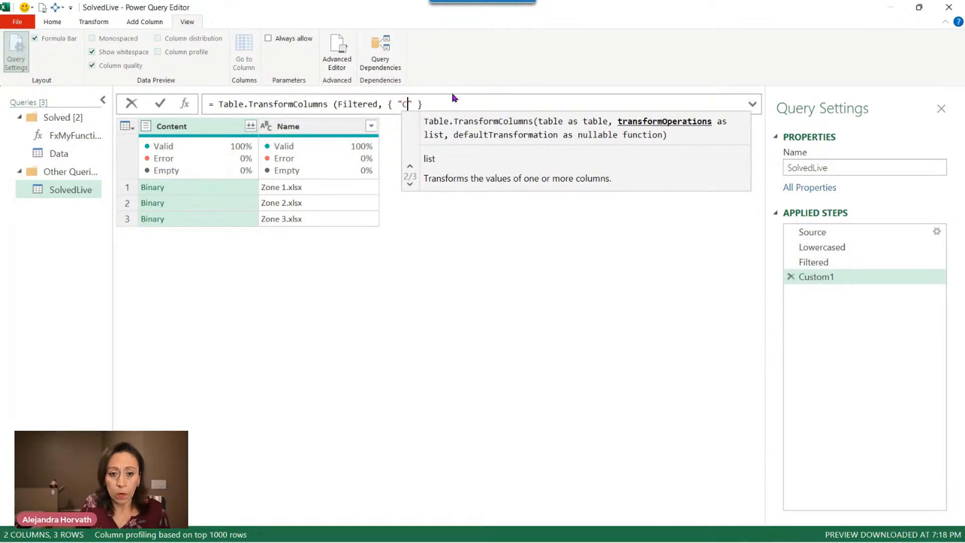
pyautogui.write('"')
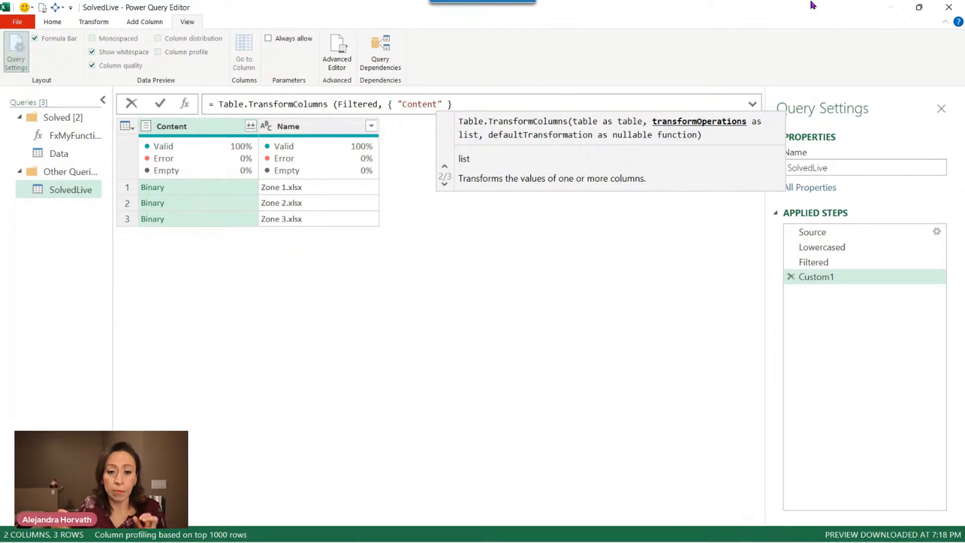
pyautogui.write(',')
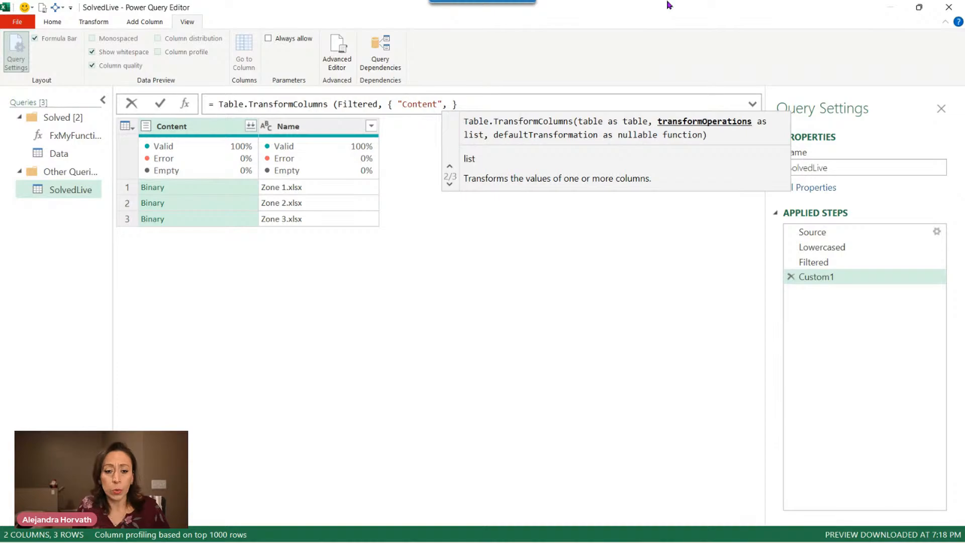
# Complete the transformation with each Excel.Workbook(_), close the Table.TransformColumns function and commit the formula.
pyautogui.write(' each  ')
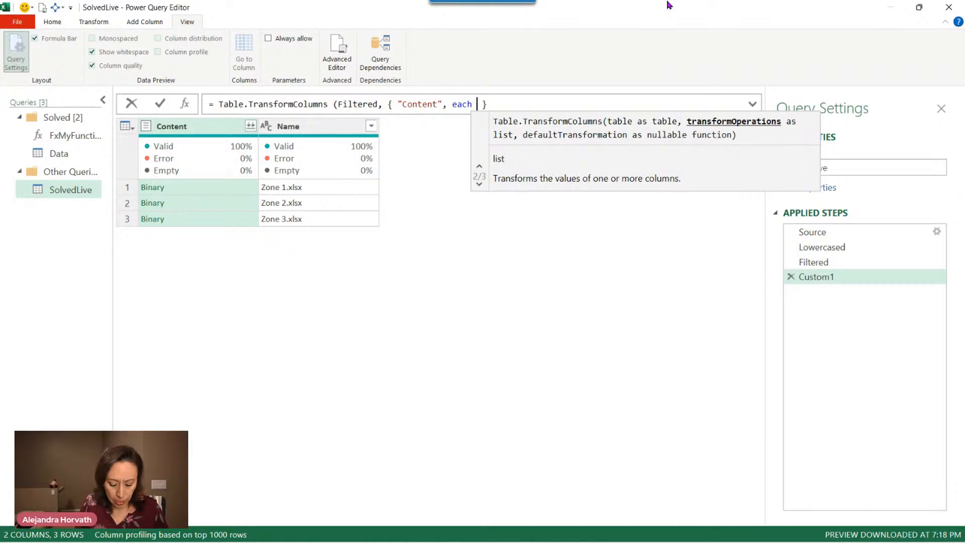
pyautogui.write('wo')
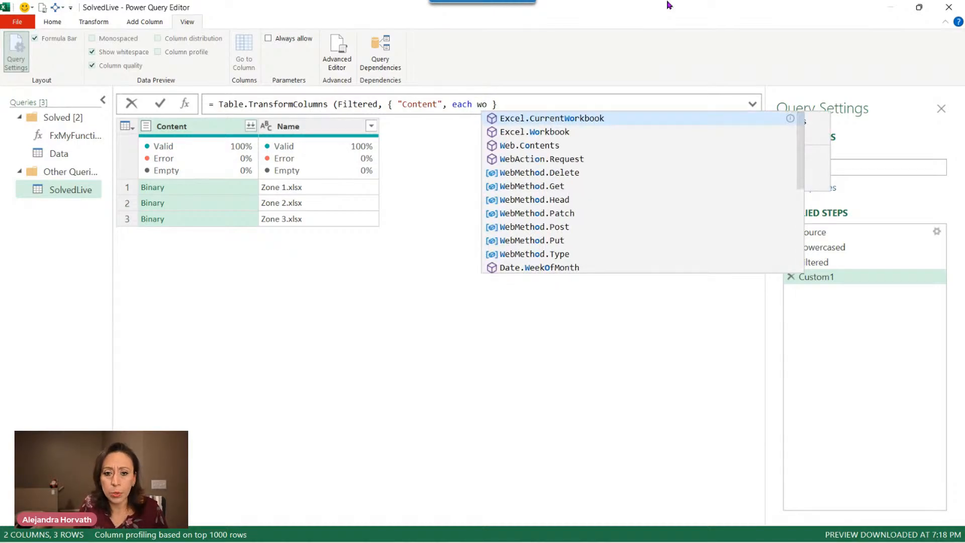
pyautogui.press('Down')
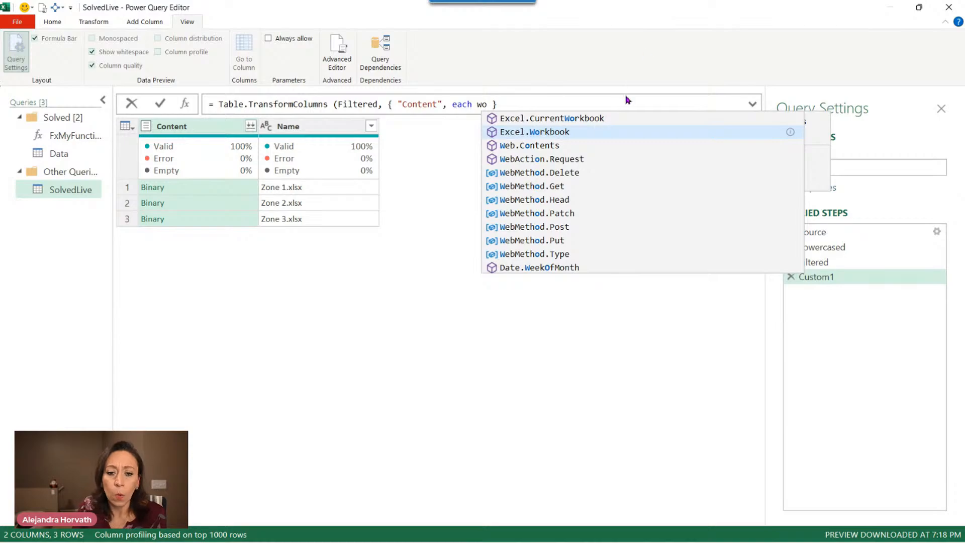
pyautogui.click(606, 134)
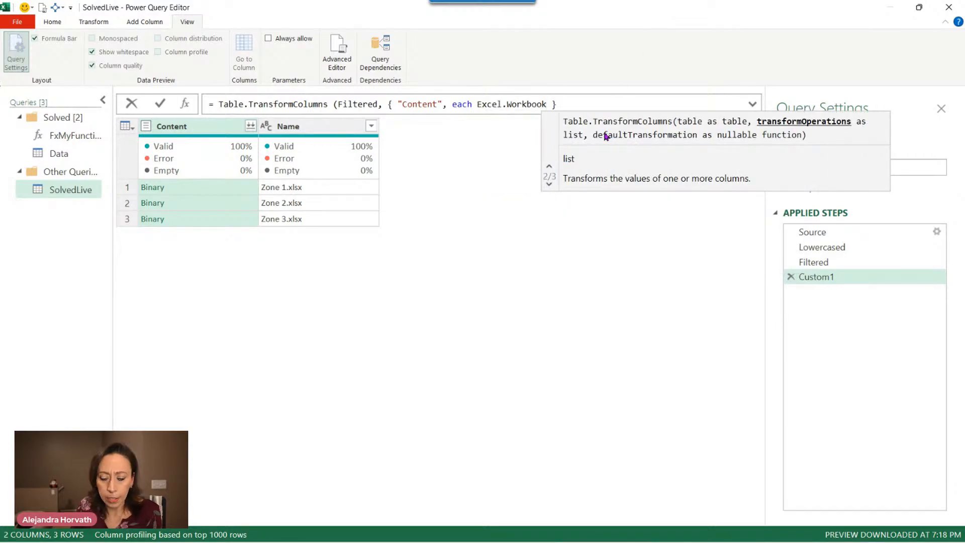
pyautogui.write('(')
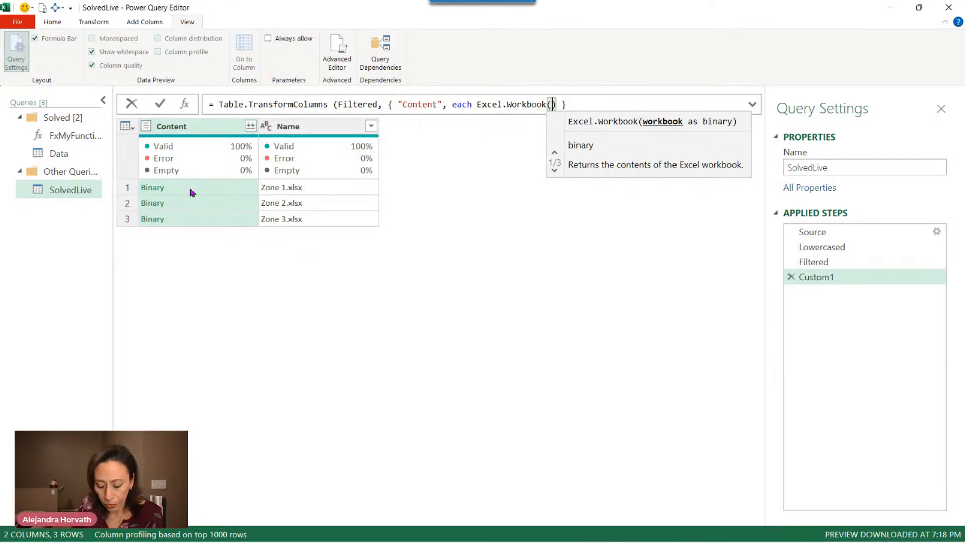
pyautogui.write('_')
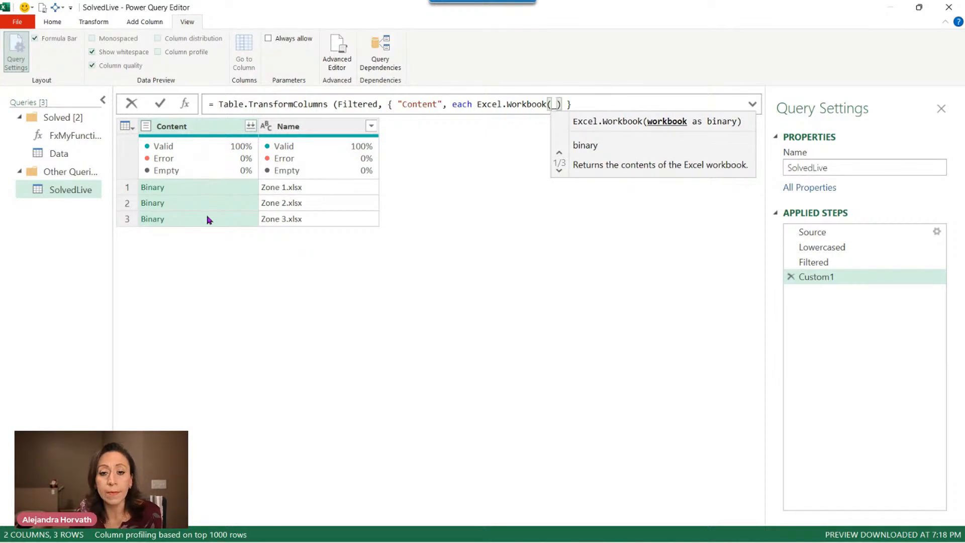
pyautogui.doubleClick(554, 104)
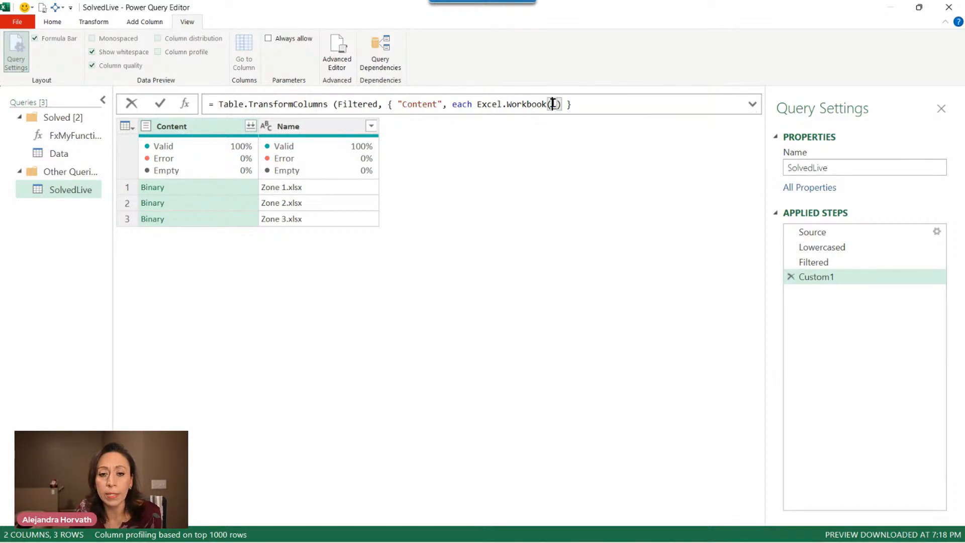
pyautogui.click(648, 107)
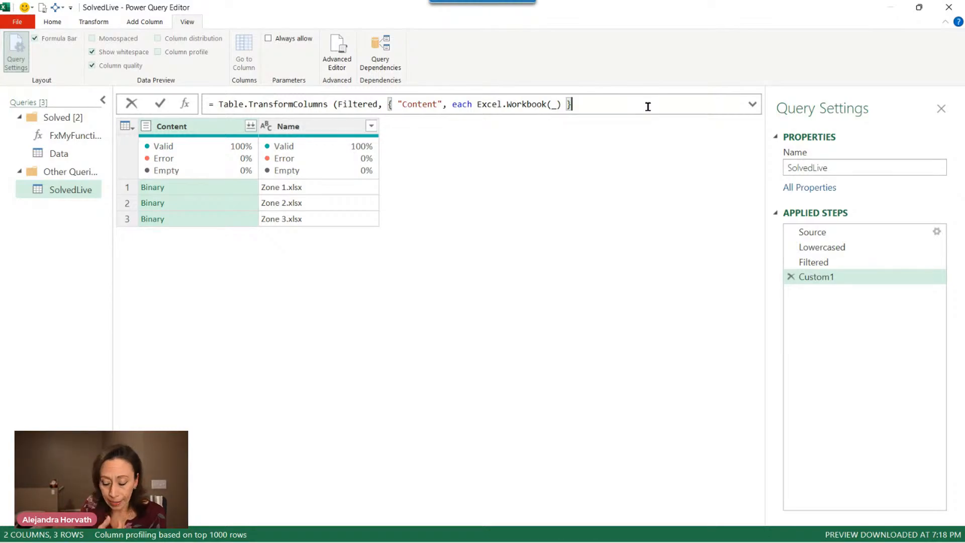
pyautogui.write(')')
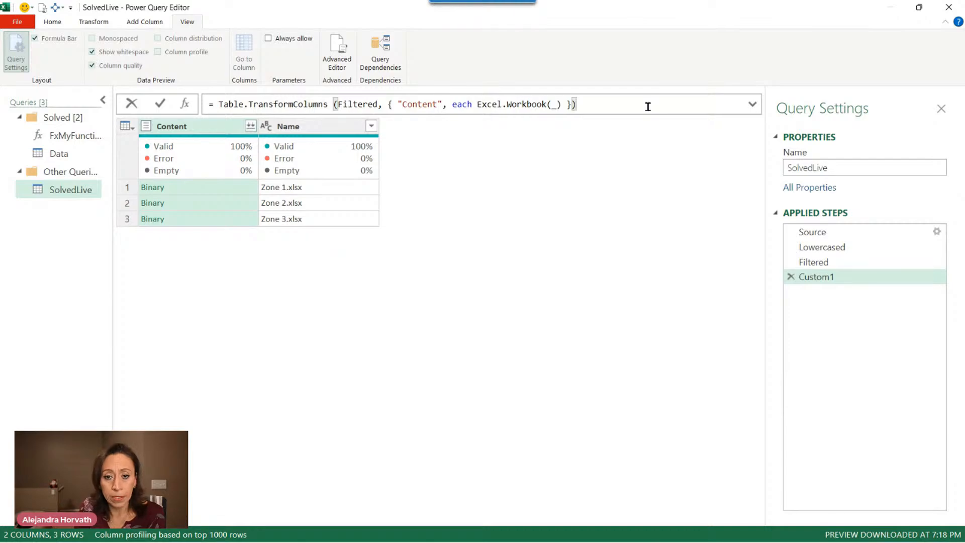
pyautogui.press('Return')
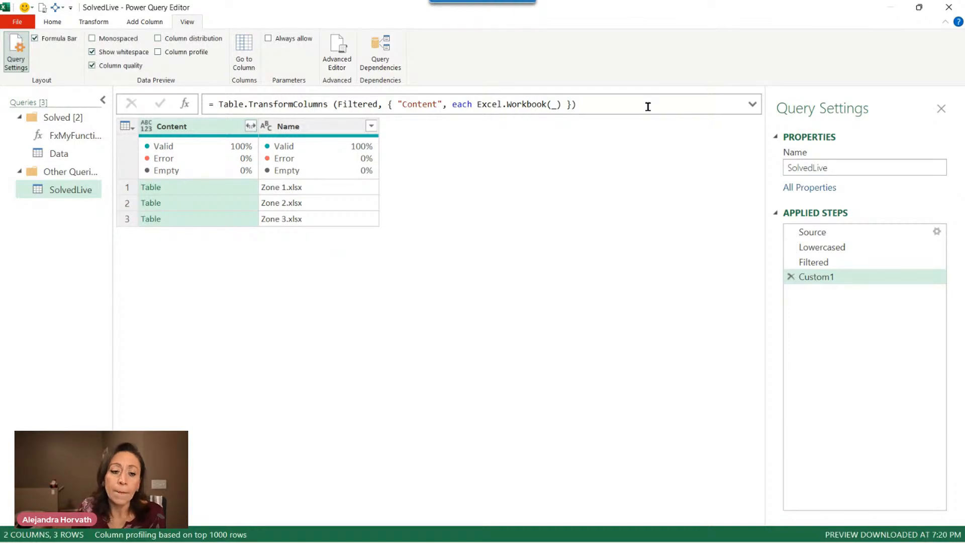
# Preview the nested tables in Content for the three zone files with an enlarged preview area, and review the formula's arguments.
pyautogui.click(228, 192)
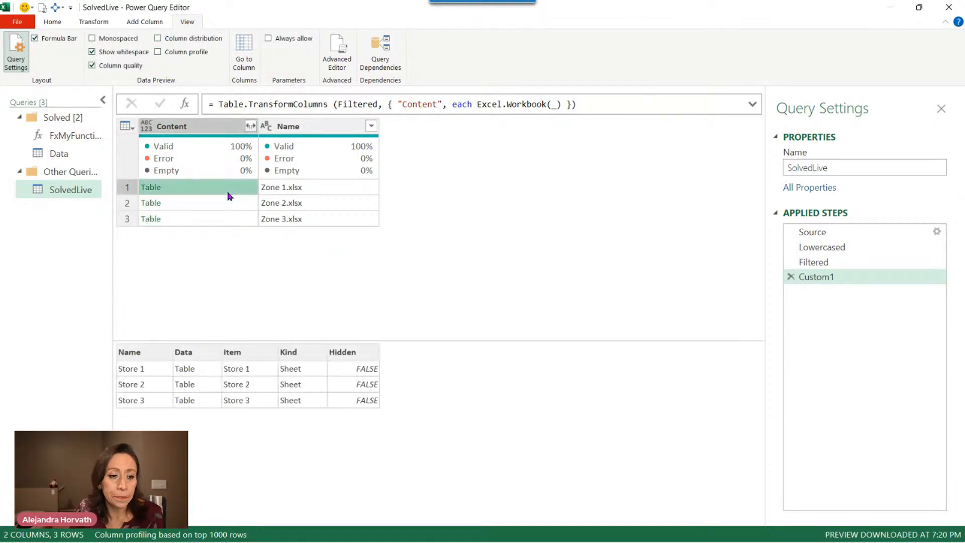
pyautogui.click(229, 203)
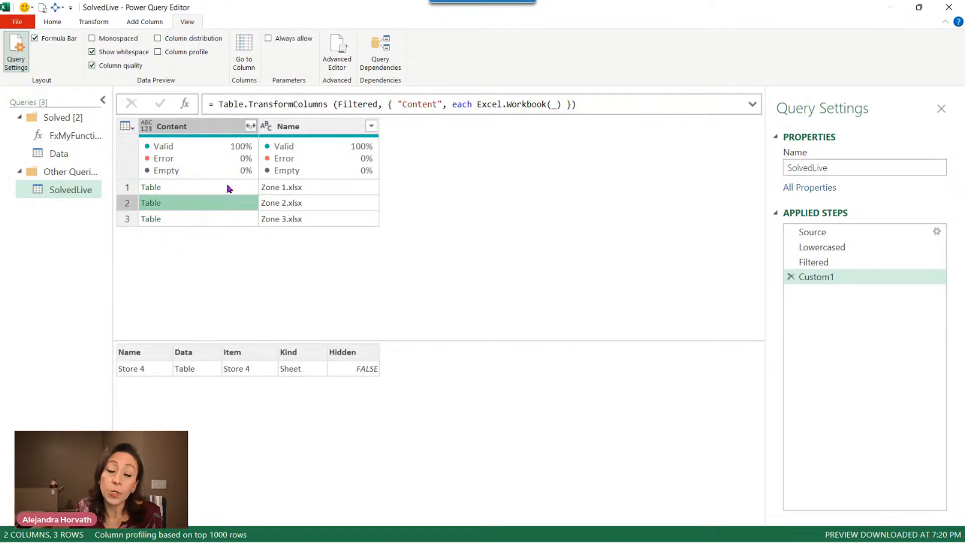
pyautogui.click(228, 188)
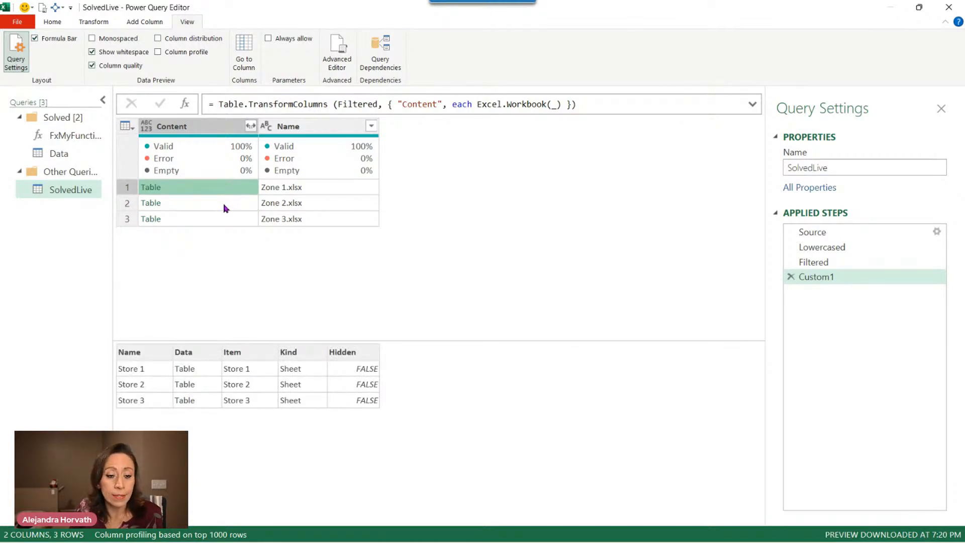
pyautogui.click(226, 206)
pyautogui.moveTo(453, 342); pyautogui.dragTo(443, 265)
pyautogui.click(249, 193)
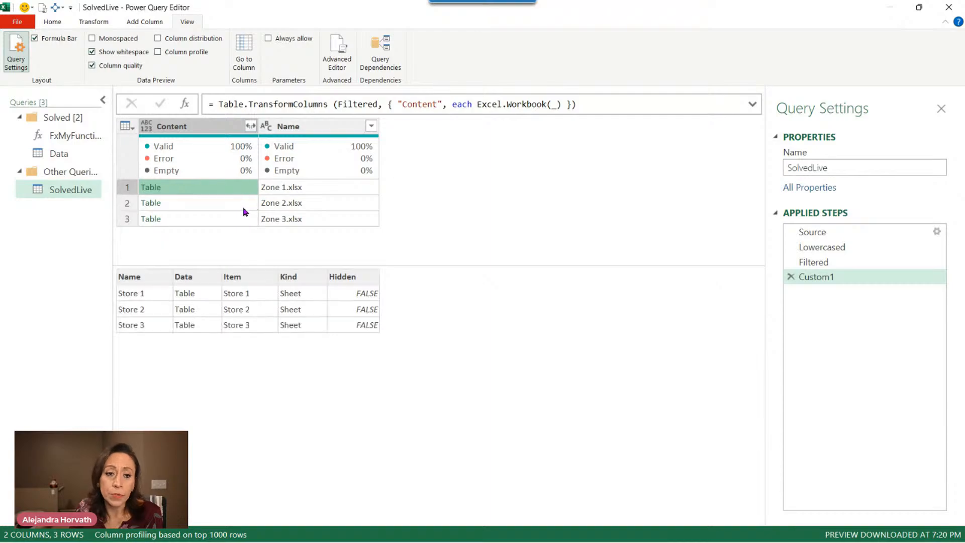
pyautogui.click(242, 221)
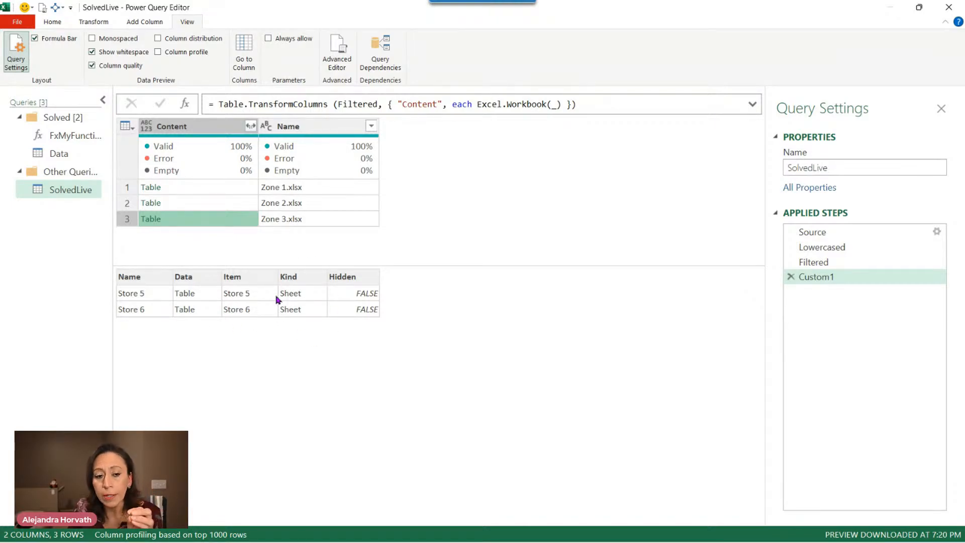
pyautogui.click(250, 205)
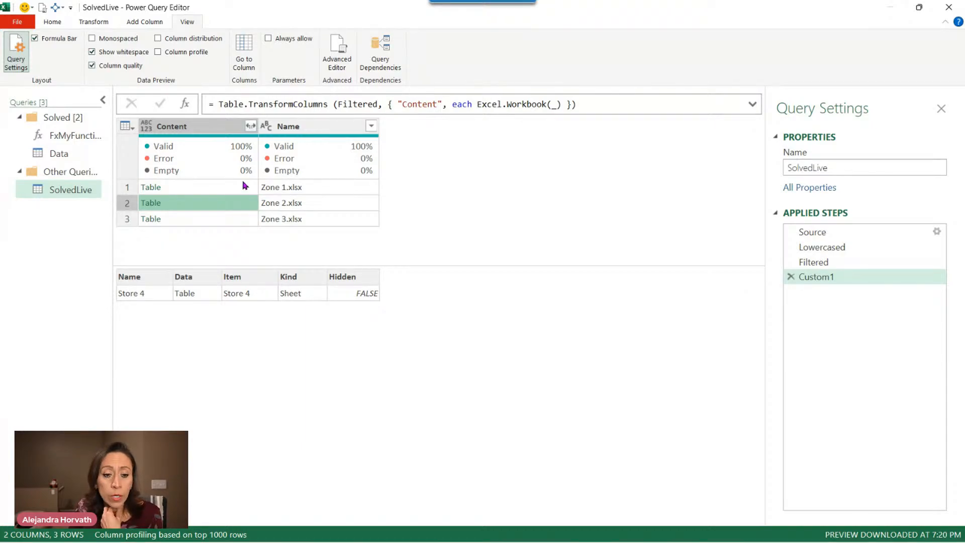
pyautogui.click(245, 187)
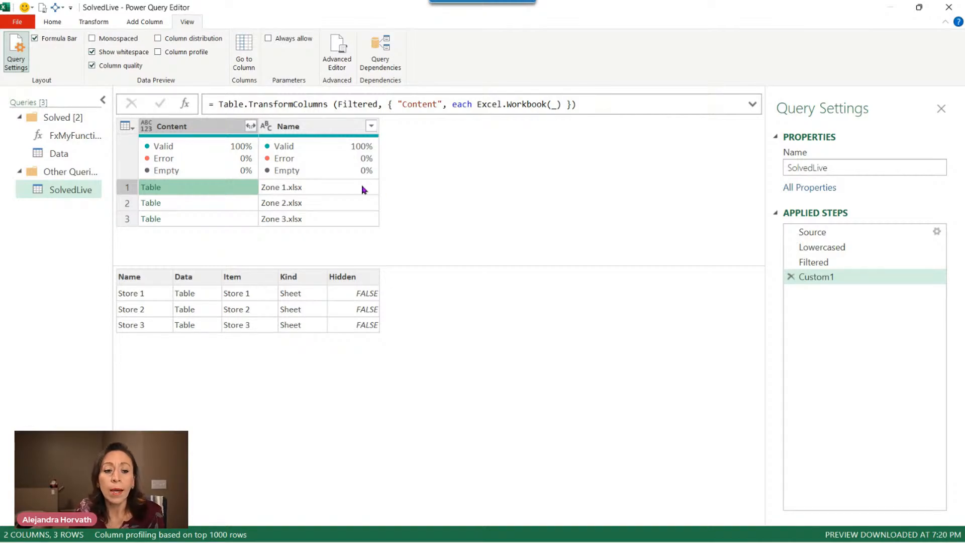
pyautogui.click(475, 104)
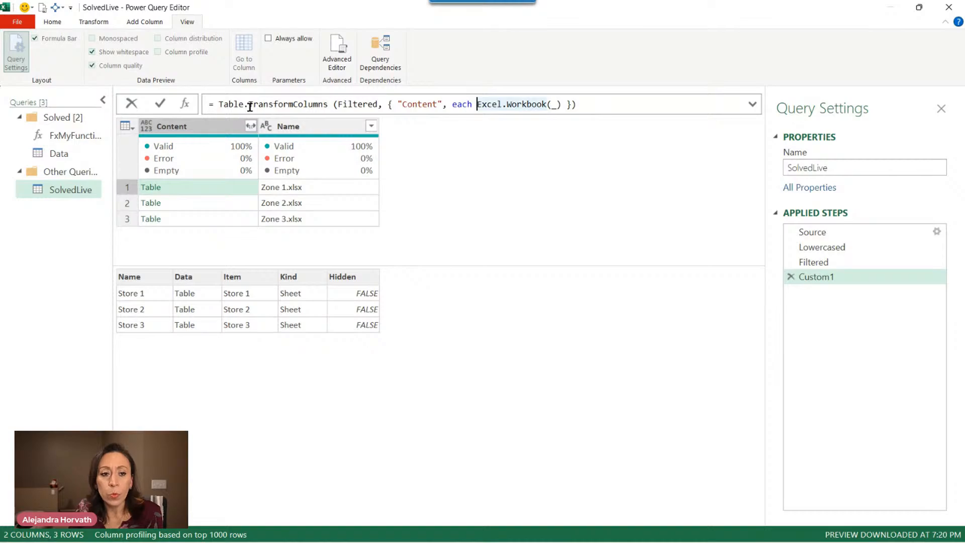
pyautogui.click(369, 105)
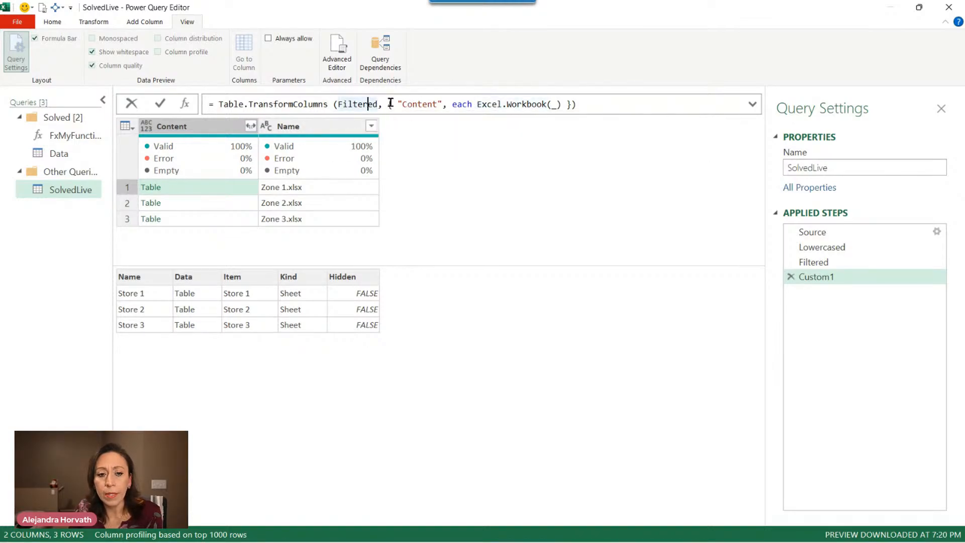
pyautogui.moveTo(392, 104); pyautogui.dragTo(442, 104)
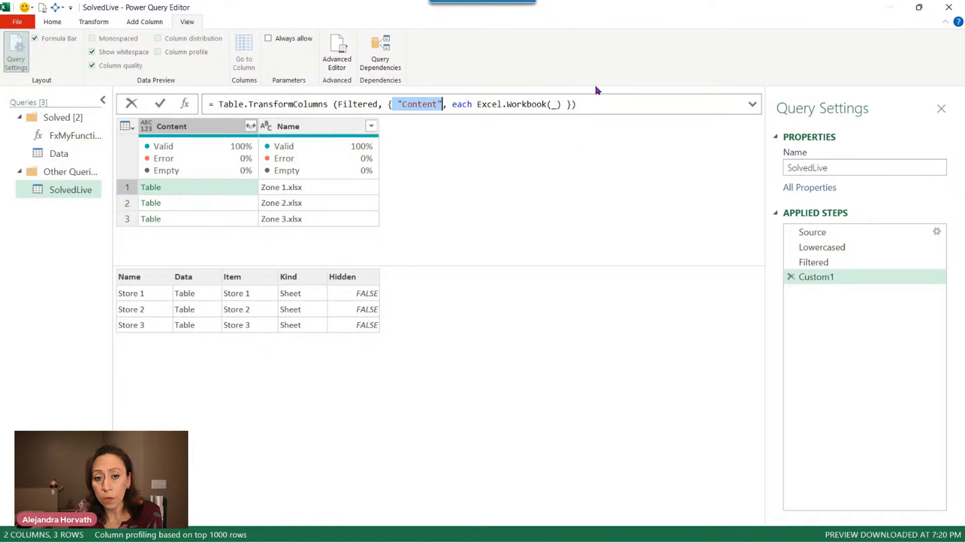
pyautogui.moveTo(477, 104); pyautogui.dragTo(562, 104)
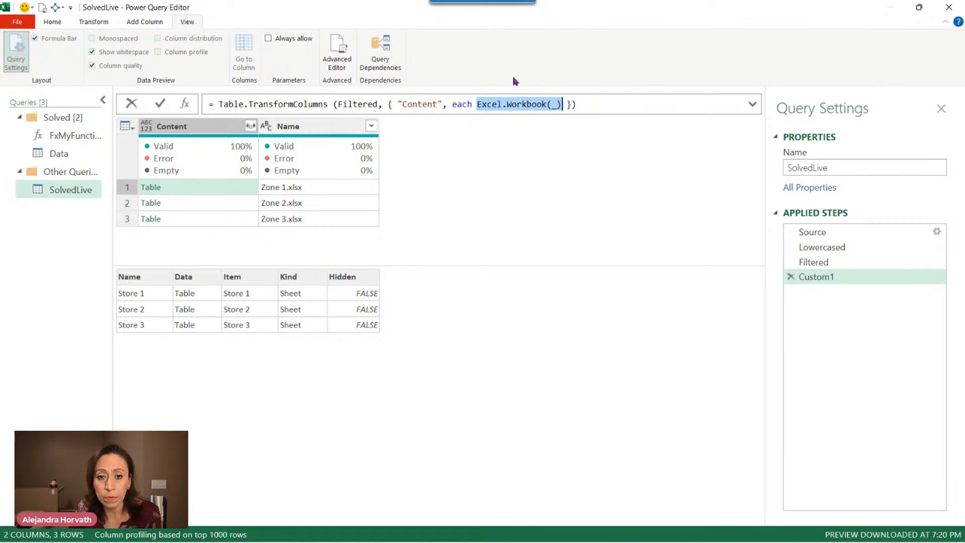
# Expand the formula area and put Excel.Workbook(_) on a new indented line after each, leaving a space before it.
pyautogui.click(470, 103)
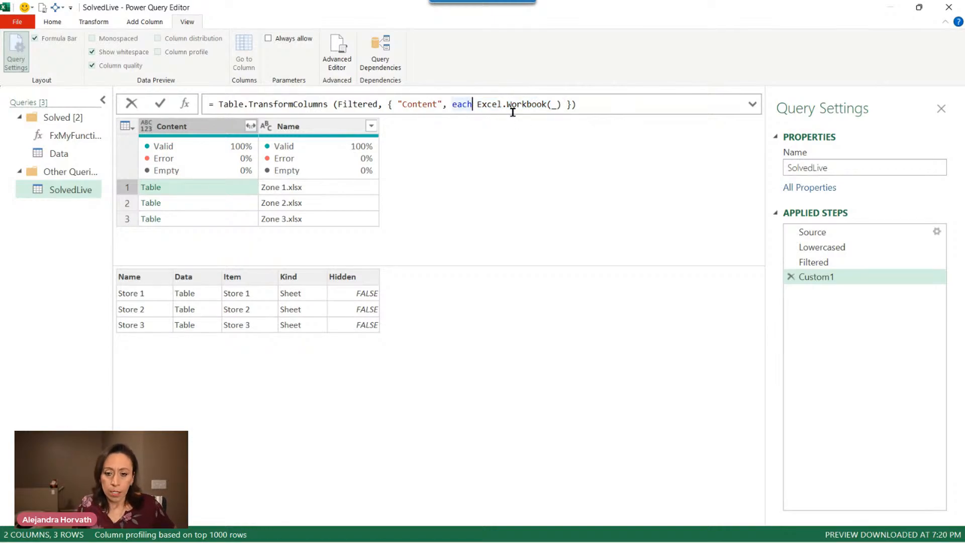
pyautogui.click(753, 104)
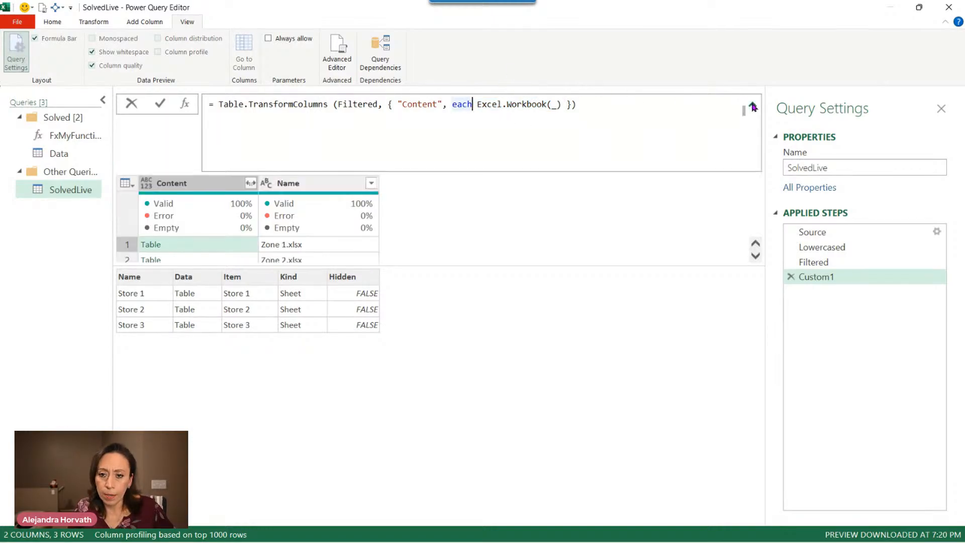
pyautogui.press('Right')
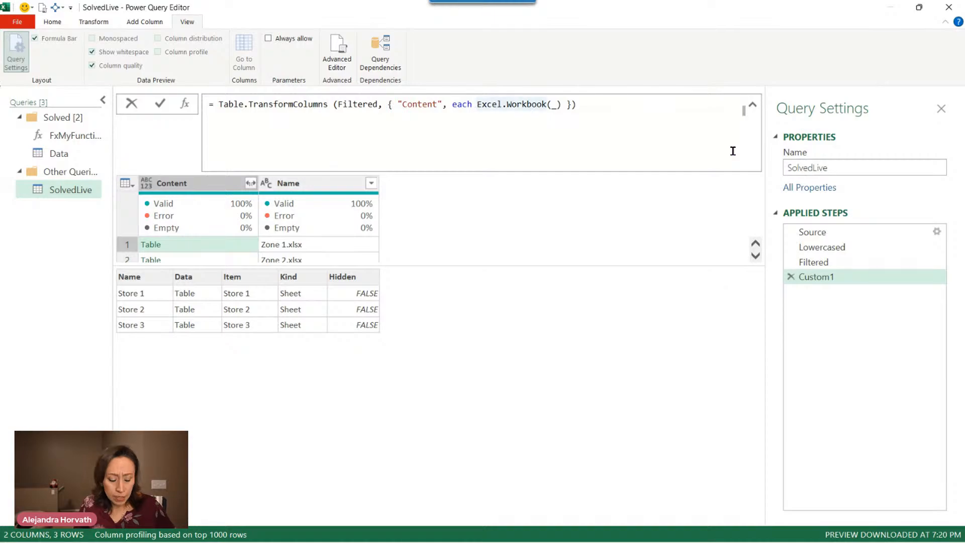
pyautogui.hotkey('shift', 'Return')
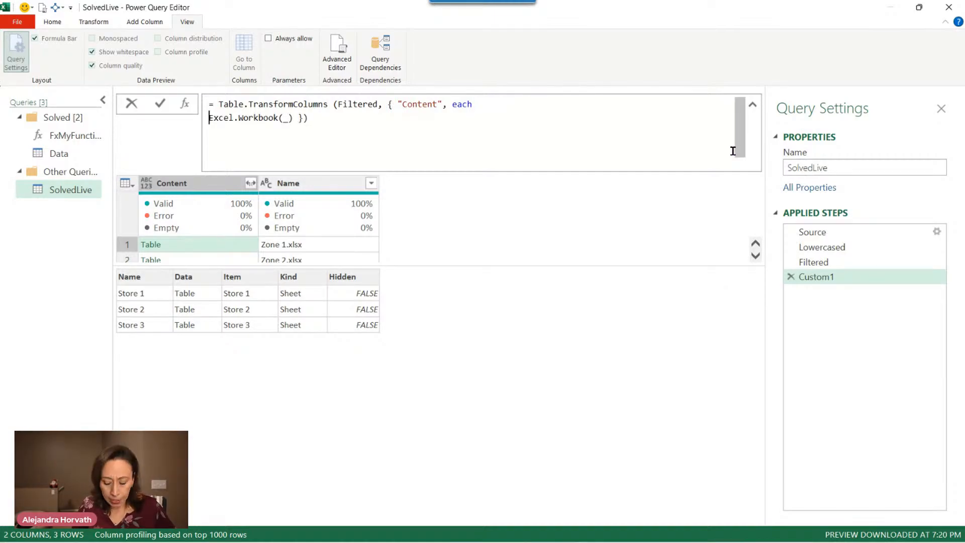
pyautogui.press('Tab')
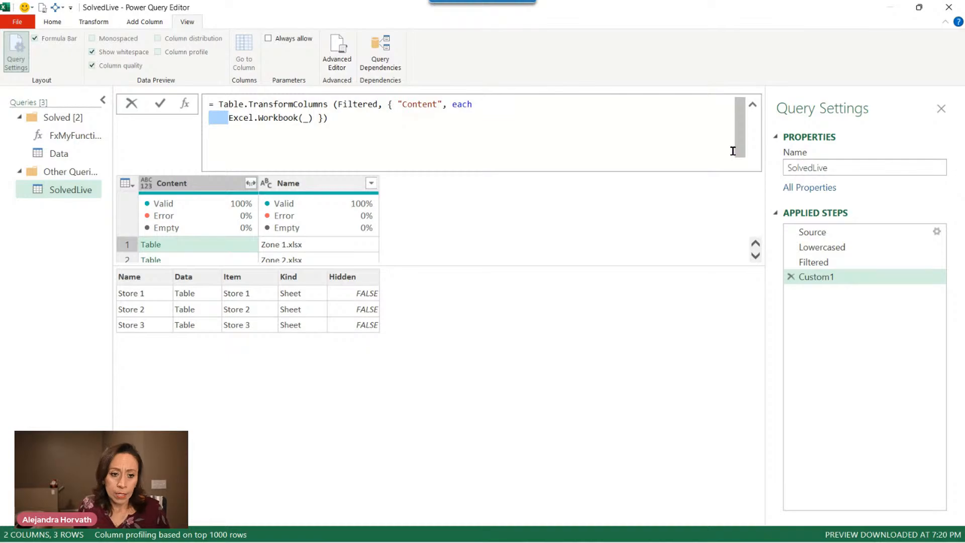
pyautogui.press('Left')
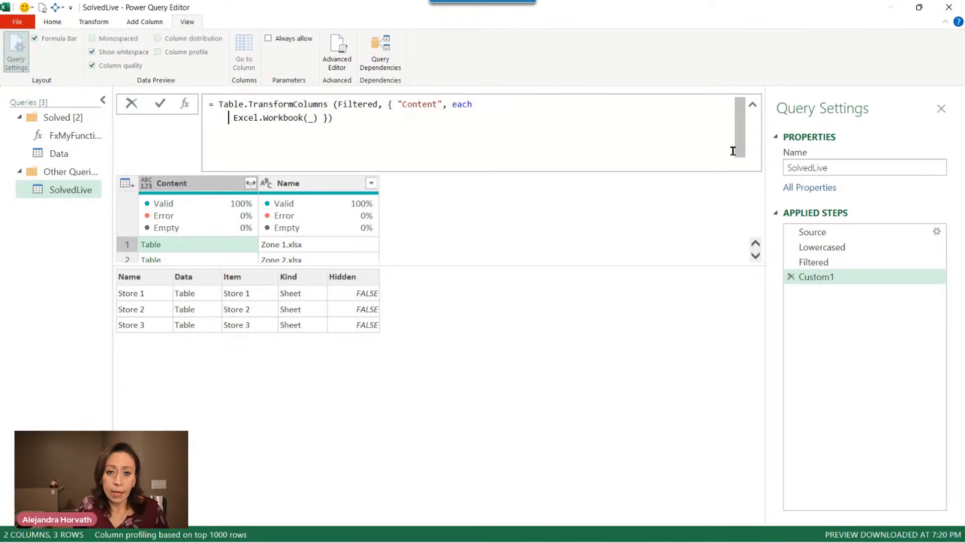
# Insert Table.SelectRows with an opening parenthesis directly before Excel.Workbook(_) in the custom step's formula.
pyautogui.write('tablese')
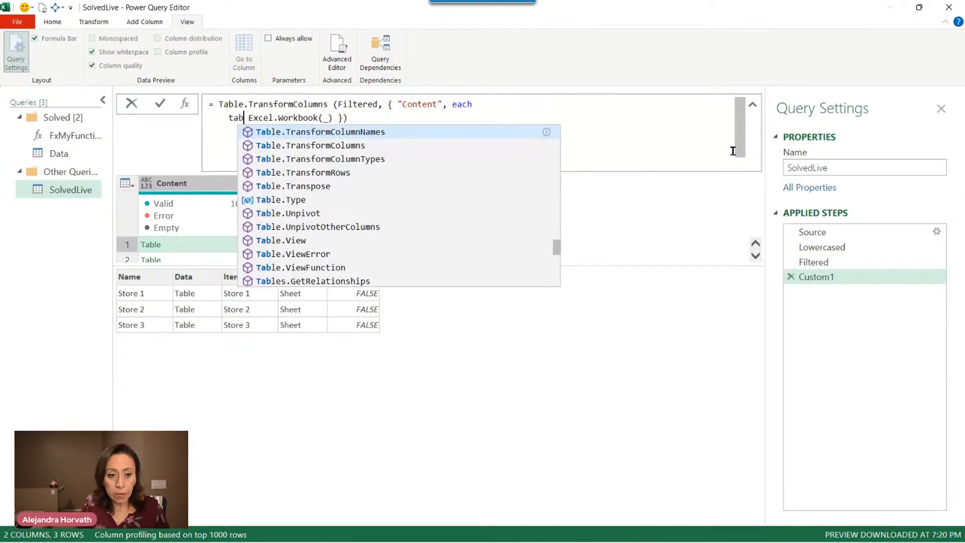
pyautogui.write('r')
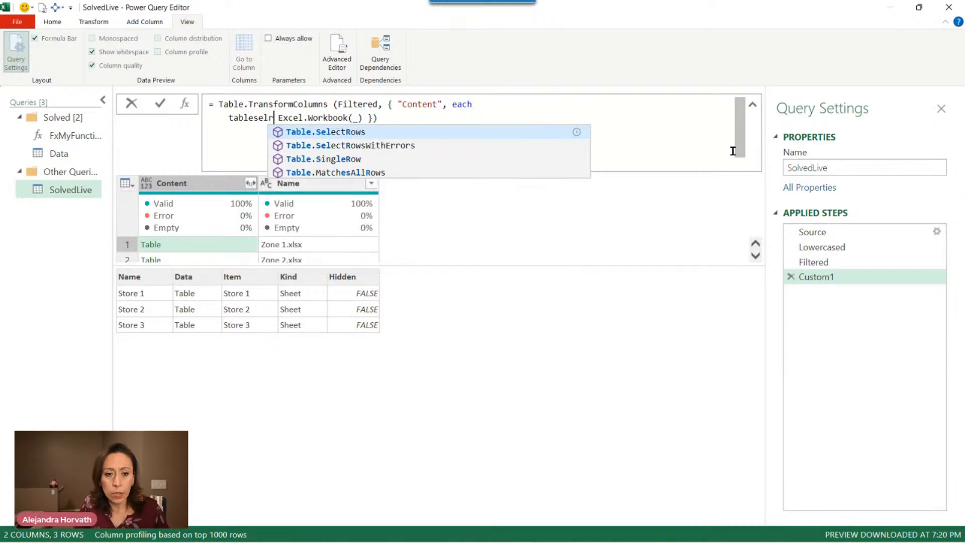
pyautogui.press('Tab')
pyautogui.press('Right')
pyautogui.write('(')
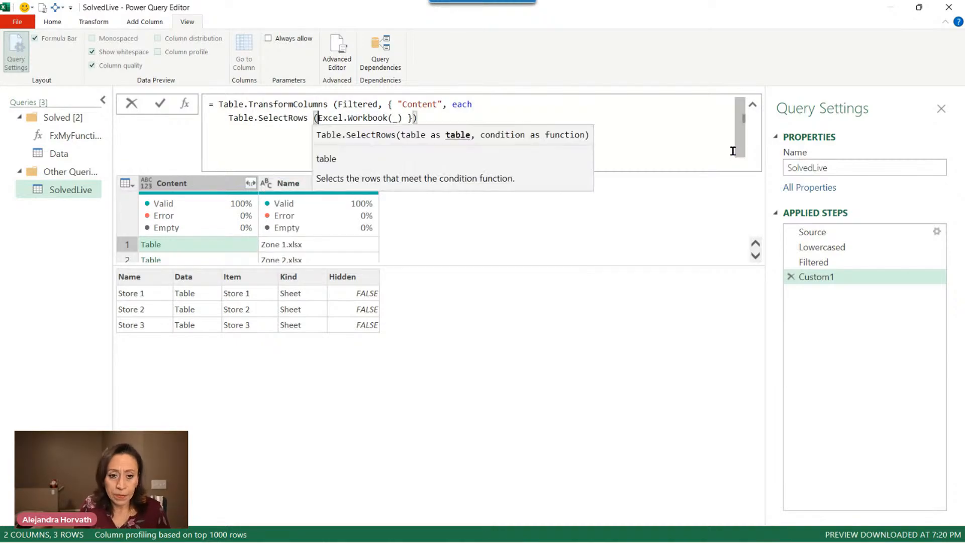
# Start the row condition after Excel.Workbook(_) with a comma, the keyword each and the column reference [Kind].
pyautogui.press('Right')
pyautogui.press('Right')
pyautogui.press('Right')
pyautogui.press('Right')
pyautogui.press('Right')
pyautogui.press('Right')
pyautogui.press('Right')
pyautogui.press('Right')
pyautogui.press('Right')
pyautogui.press('Right')
pyautogui.press('Right')
pyautogui.press('Right')
pyautogui.press('Right')
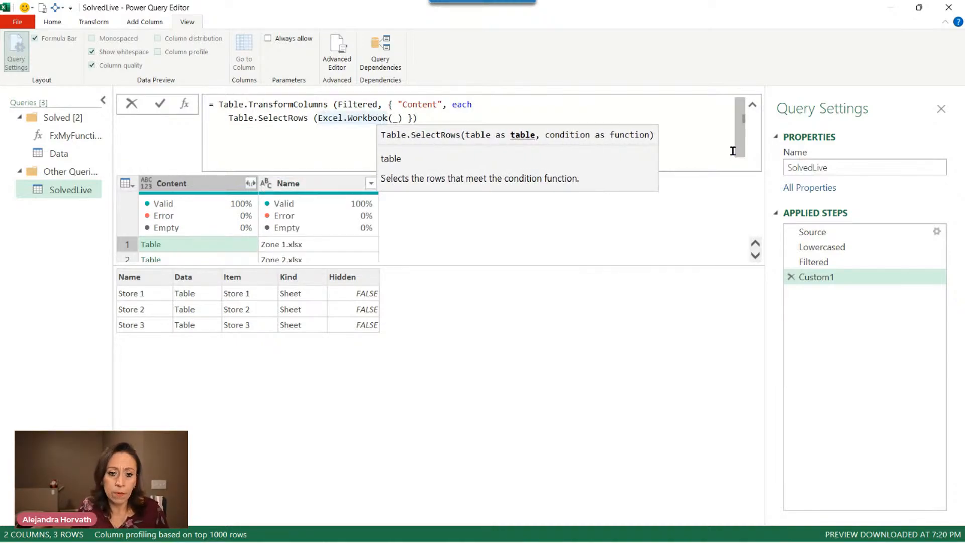
pyautogui.click(401, 119)
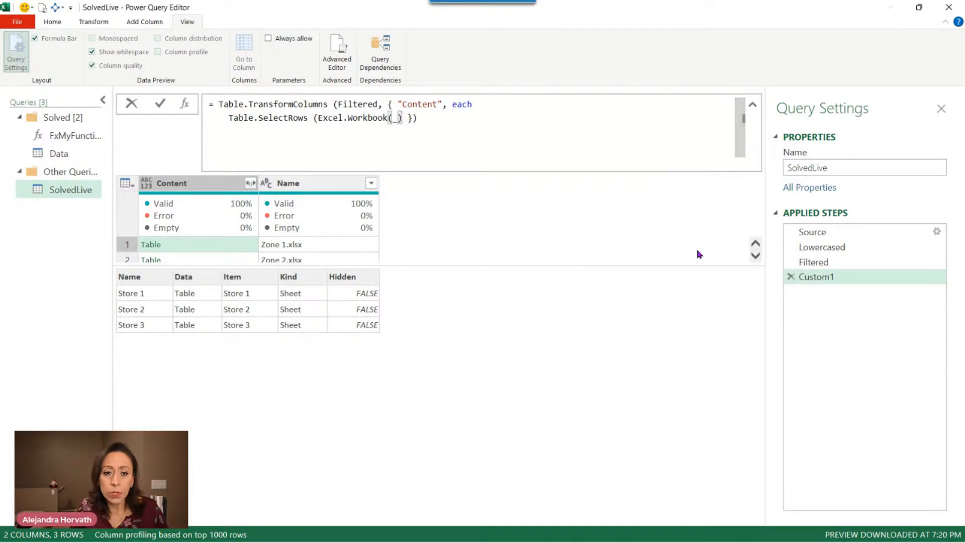
pyautogui.write(', ')
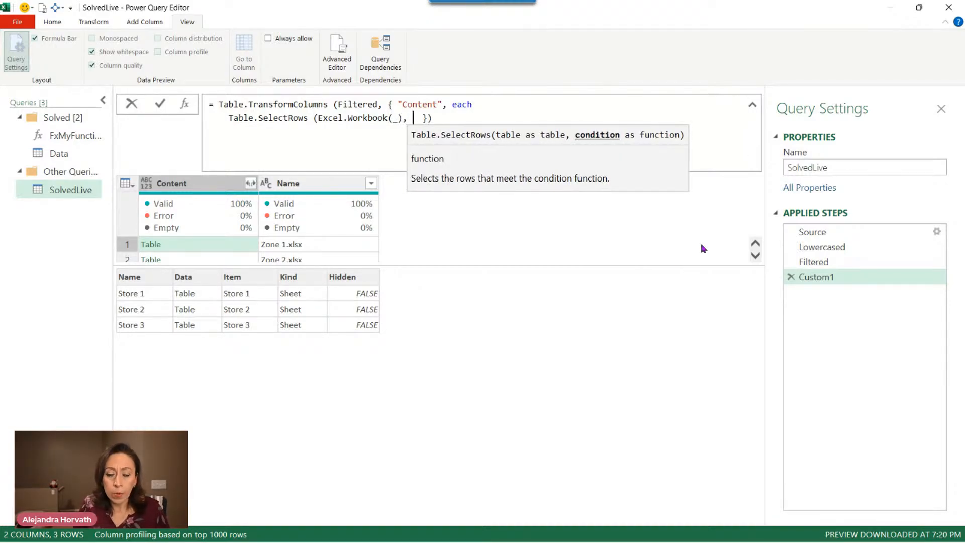
pyautogui.write(' each')
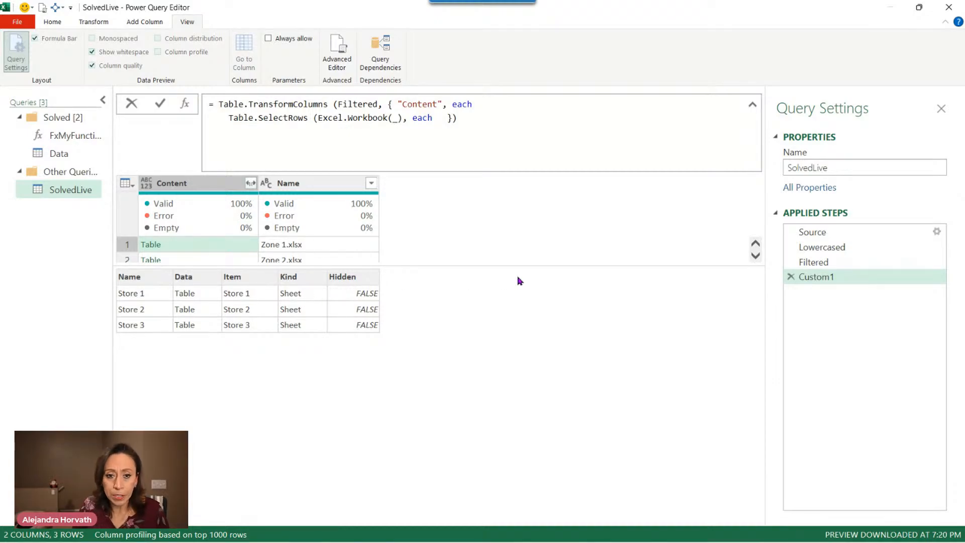
pyautogui.write('[')
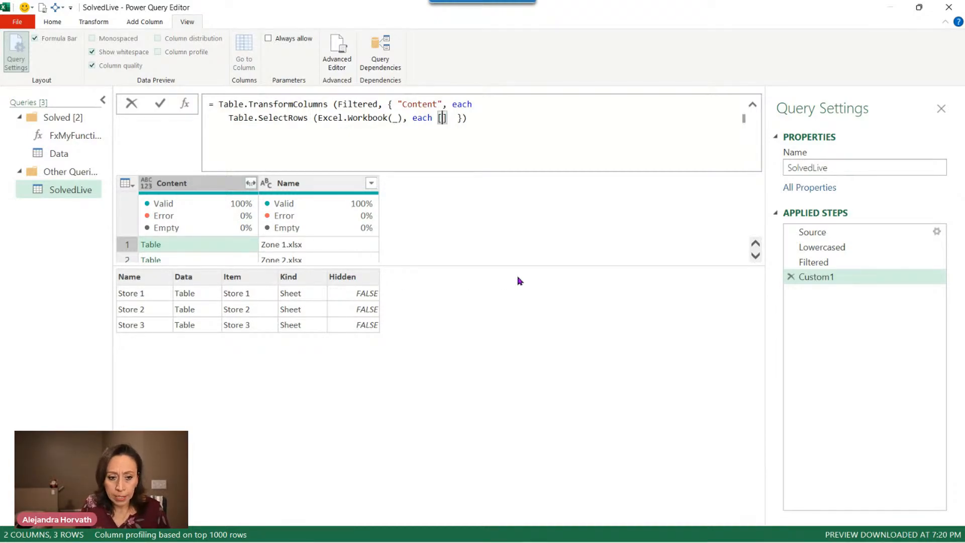
pyautogui.write('Kind]')
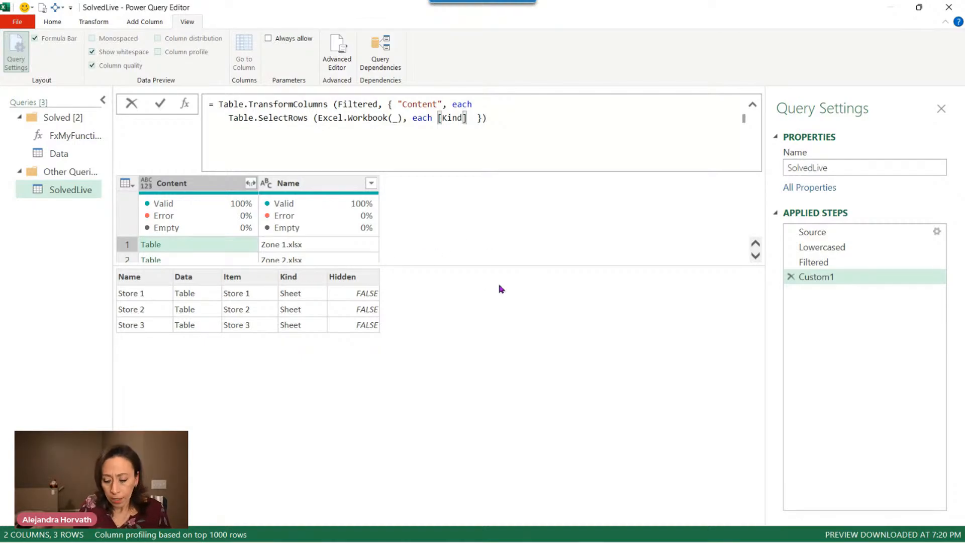
# Complete the row condition by comparing [Kind] with the quoted text "Sheet", and commit the formula.
pyautogui.write(' = S')
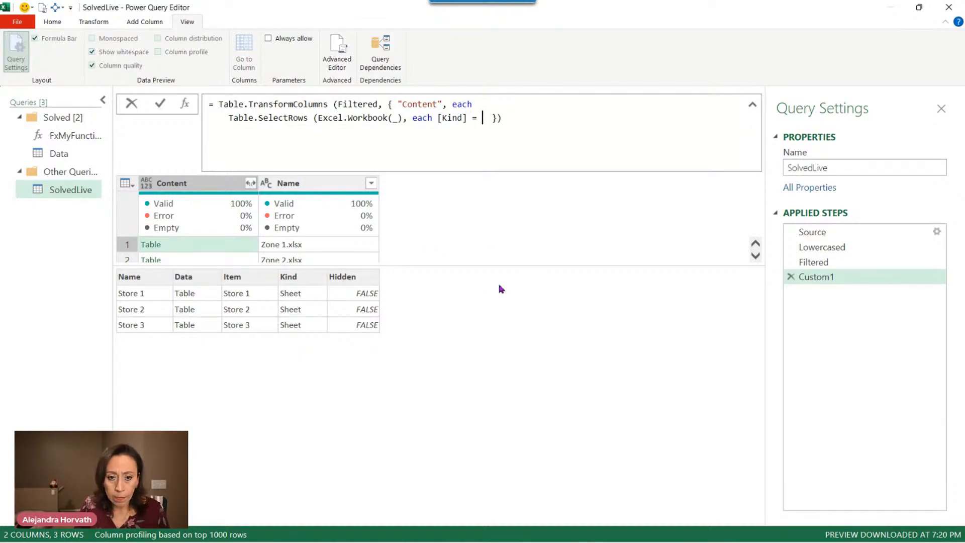
pyautogui.write('heet')
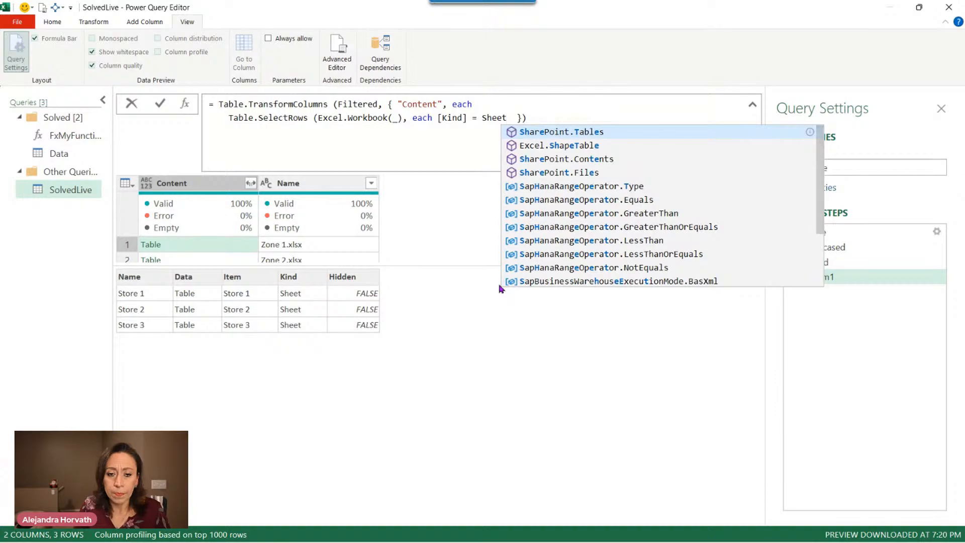
pyautogui.press('Escape')
pyautogui.write('"')
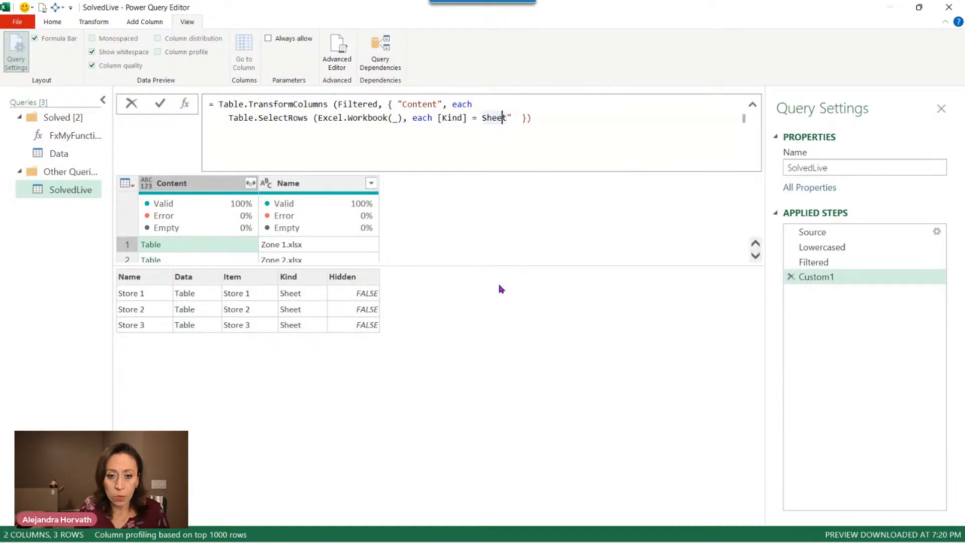
pyautogui.press('Left')
pyautogui.press('Left')
pyautogui.press('Left')
pyautogui.press('Left')
pyautogui.press('Left')
pyautogui.press('Left')
pyautogui.write('"')
pyautogui.press('End')
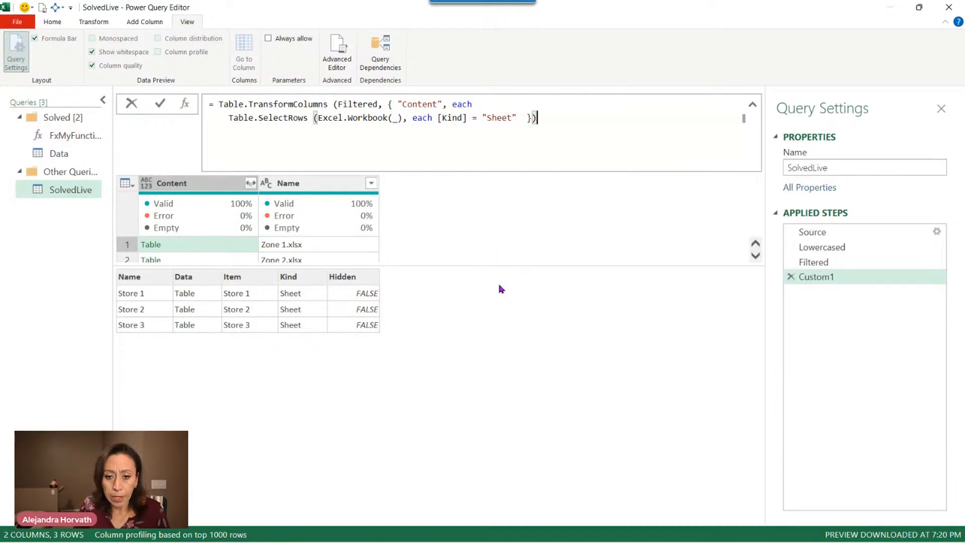
pyautogui.press('Return')
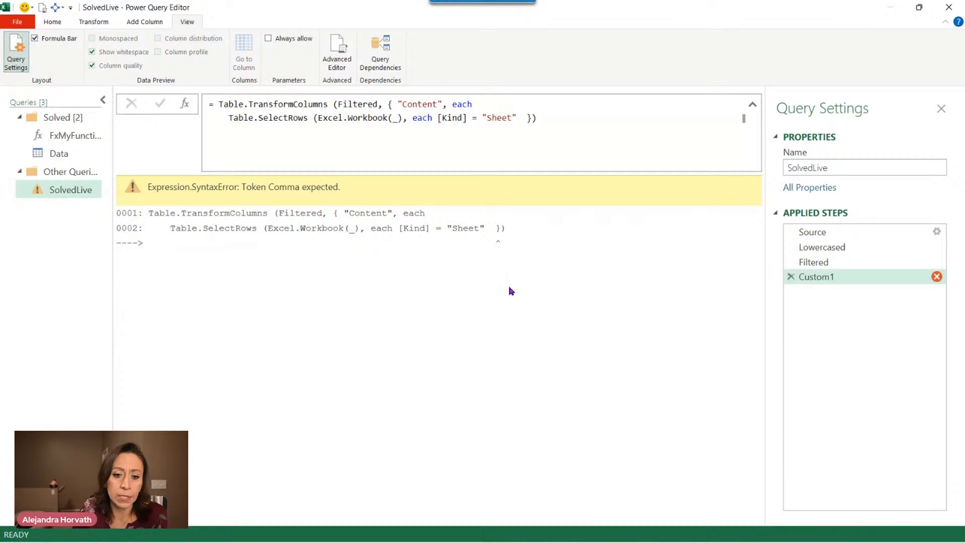
# Close Table.SelectRows with a parenthesis after "Sheet", commit the formula and preview the nested table for Zone 1.xlsx.
pyautogui.click(516, 118)
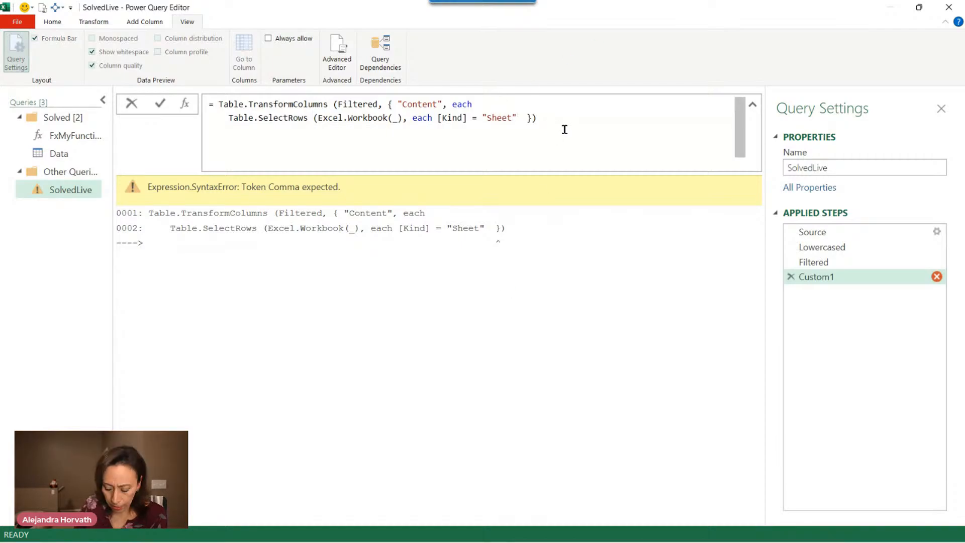
pyautogui.write(')')
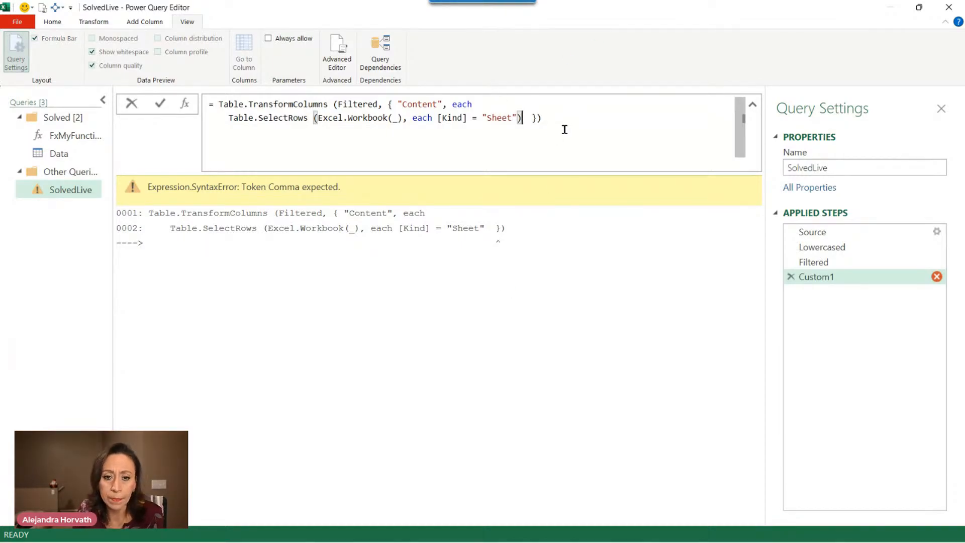
pyautogui.press('Right')
pyautogui.press('Right')
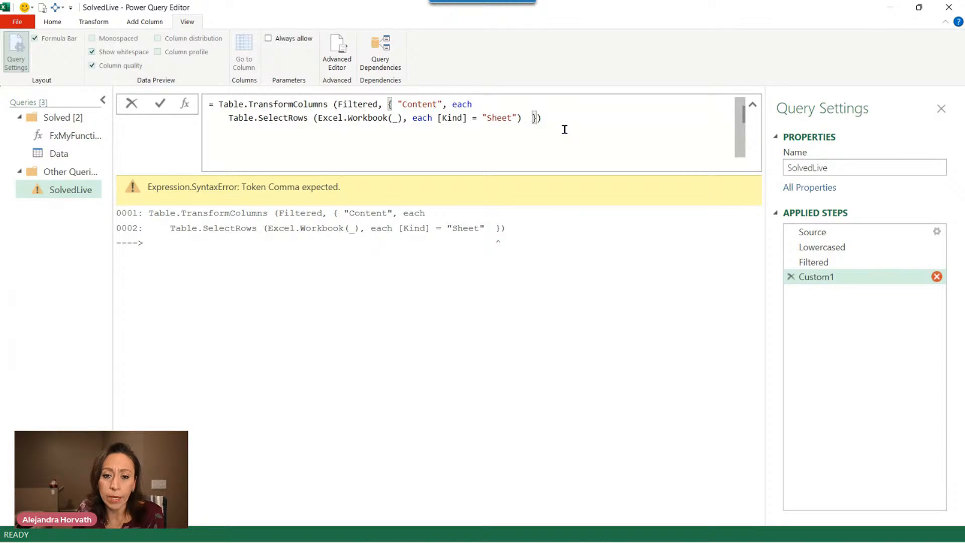
pyautogui.press('Right')
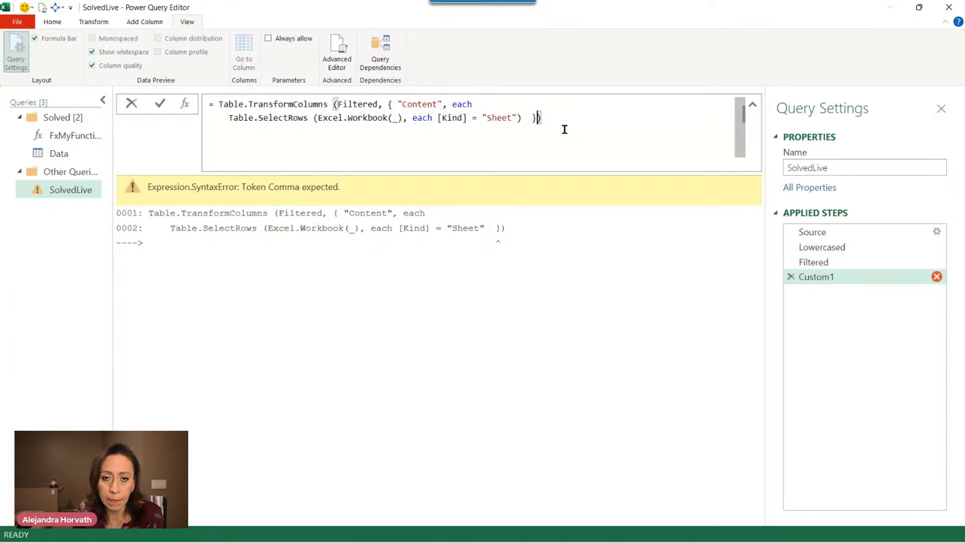
pyautogui.press('Return')
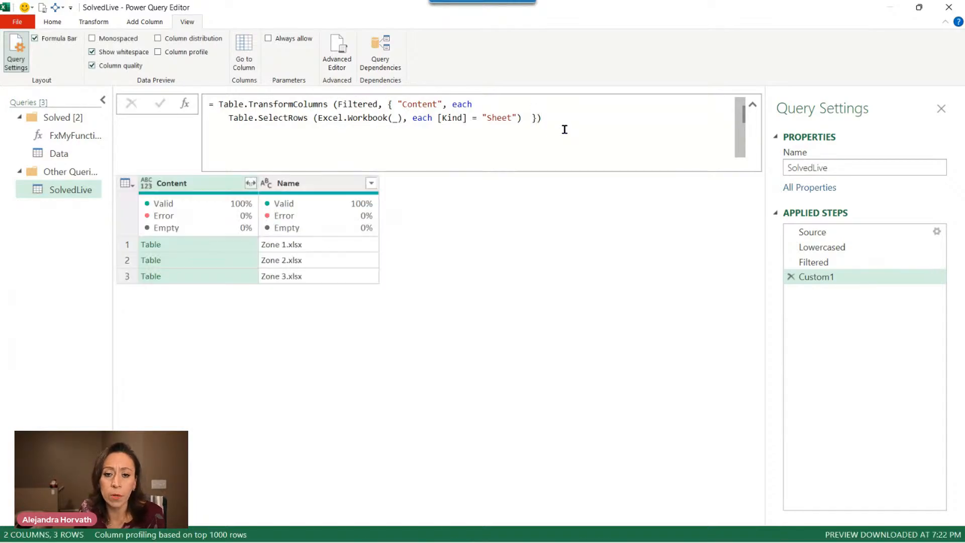
pyautogui.click(253, 246)
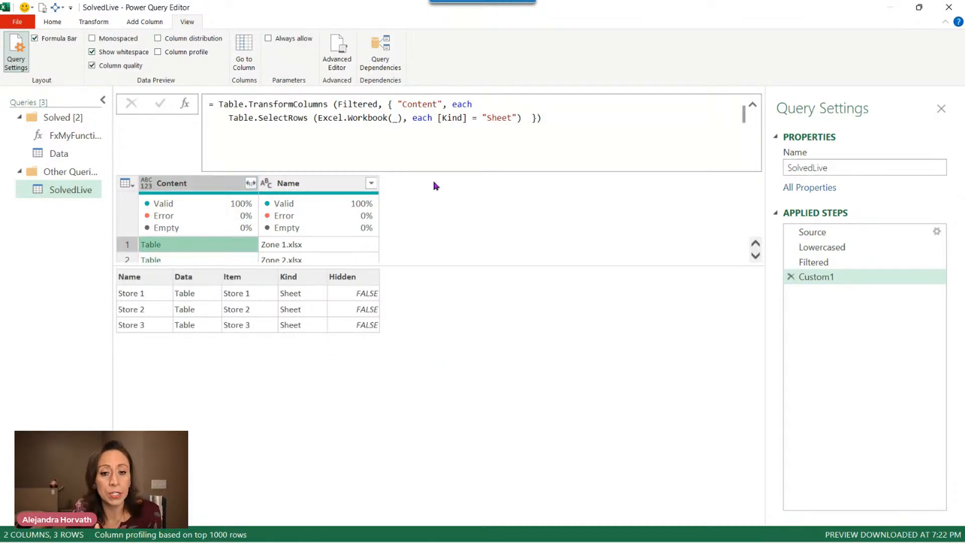
# Try "Table" as the Kind to select, and preview the nested tables for the three zone files.
pyautogui.moveTo(486, 117); pyautogui.dragTo(513, 117)
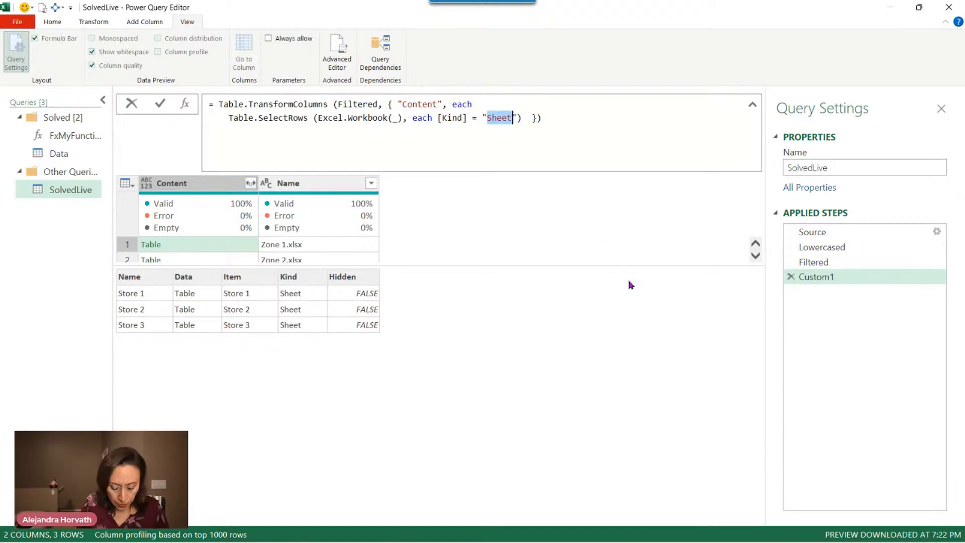
pyautogui.write('Table')
pyautogui.press('Return')
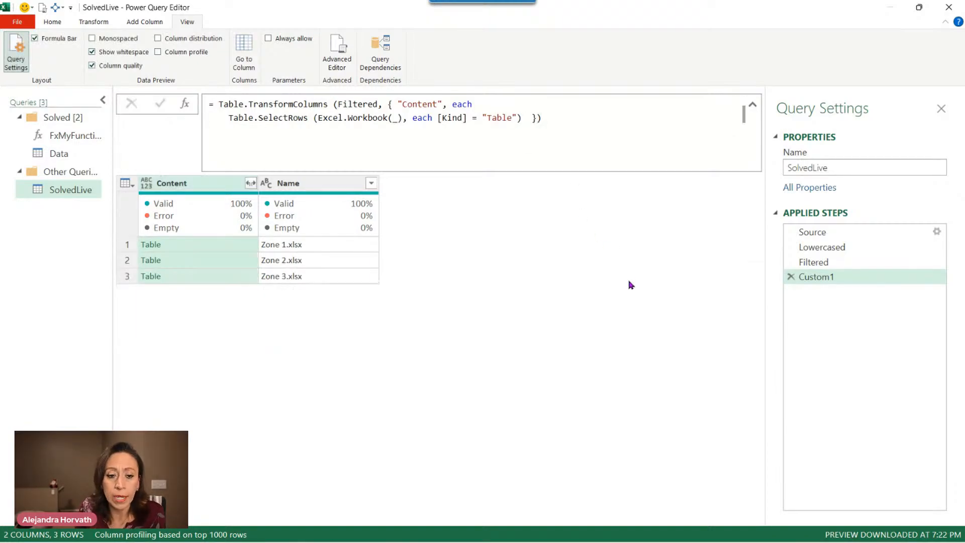
pyautogui.click(247, 245)
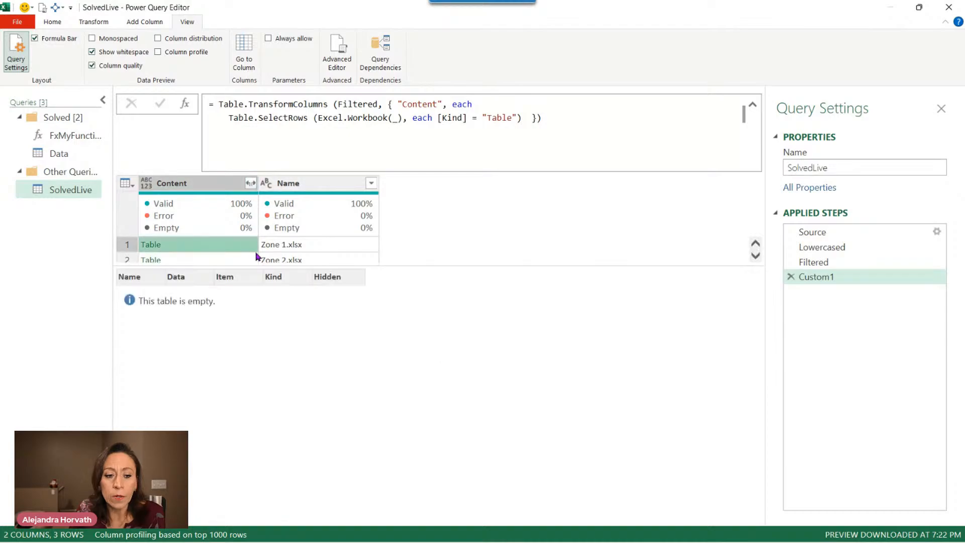
pyautogui.click(247, 260)
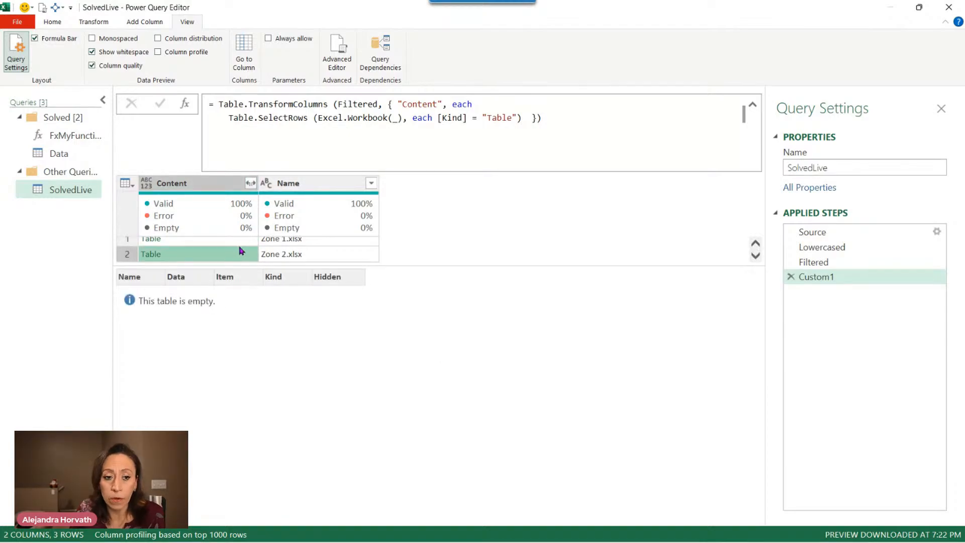
pyautogui.moveTo(452, 264); pyautogui.dragTo(458, 273)
pyautogui.scroll(-1, 322, 247)
pyautogui.click(246, 263)
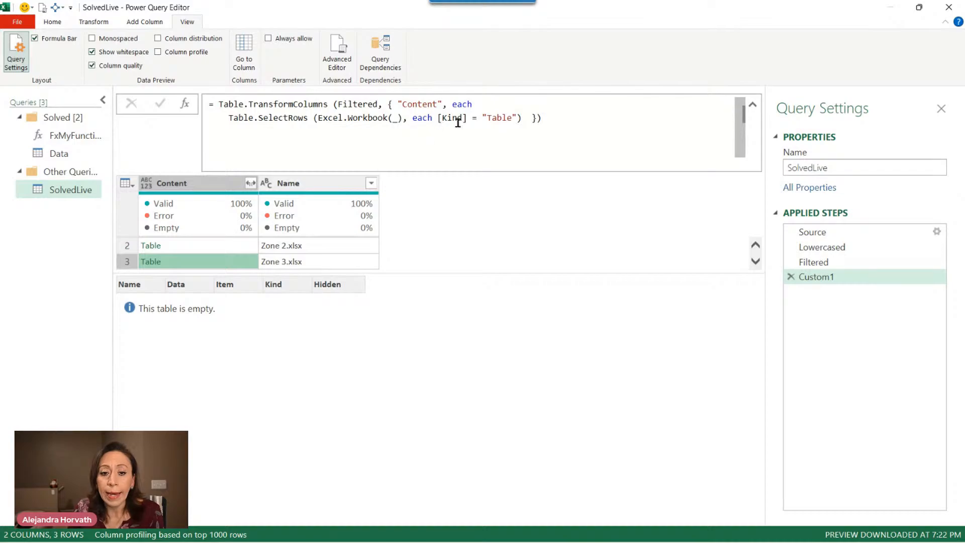
# Set the Kind condition back to "Sheet", and preview the nested tables for the three zone files with a shorter preview area.
pyautogui.moveTo(487, 117); pyautogui.dragTo(513, 118)
pyautogui.write('Sheet')
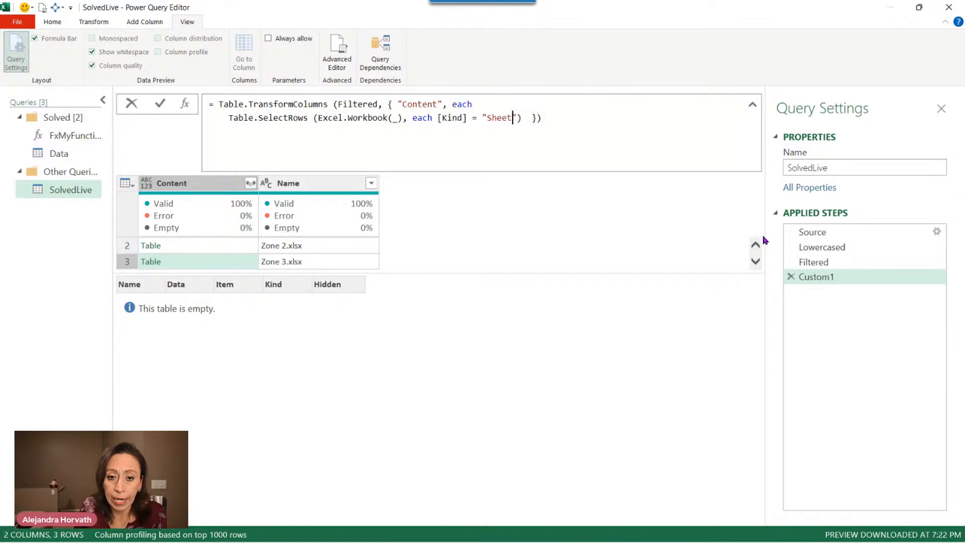
pyautogui.press('Return')
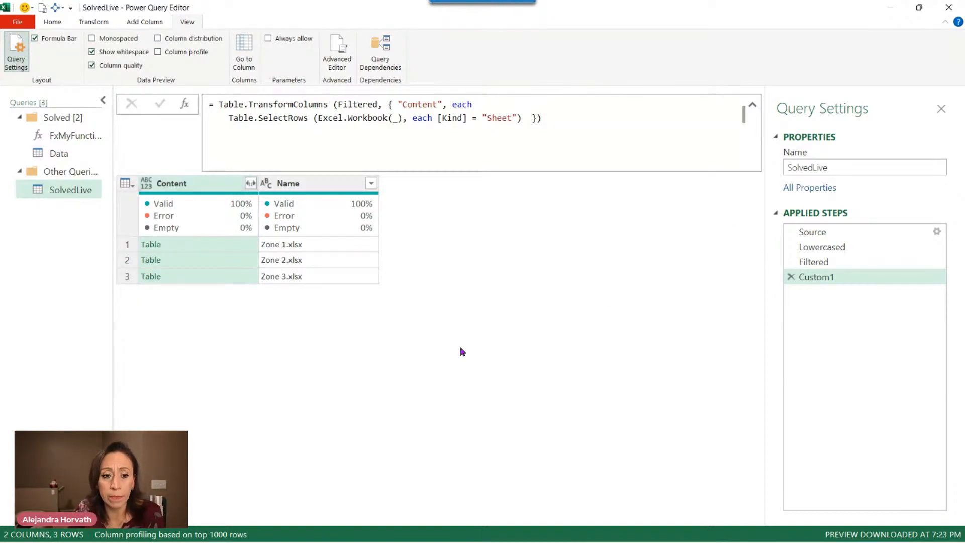
pyautogui.click(223, 249)
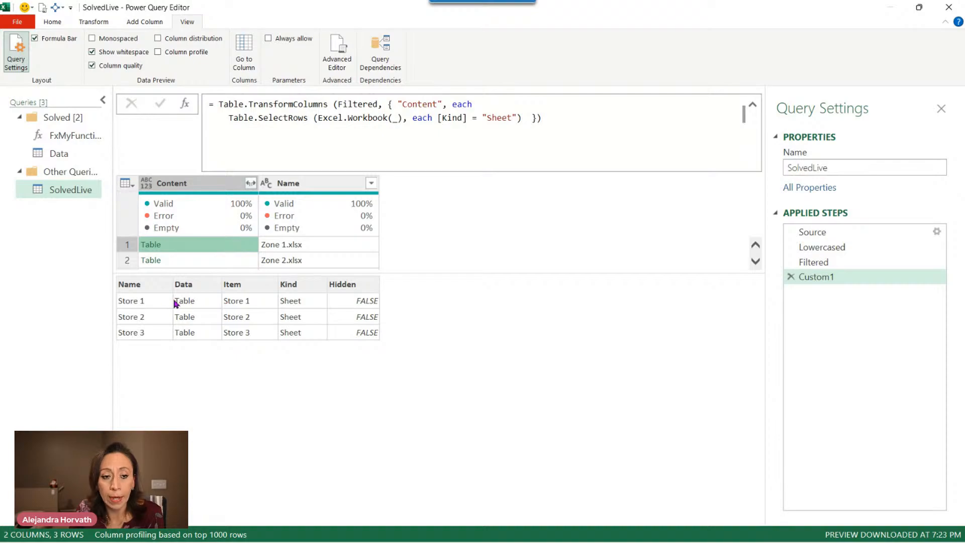
pyautogui.click(254, 261)
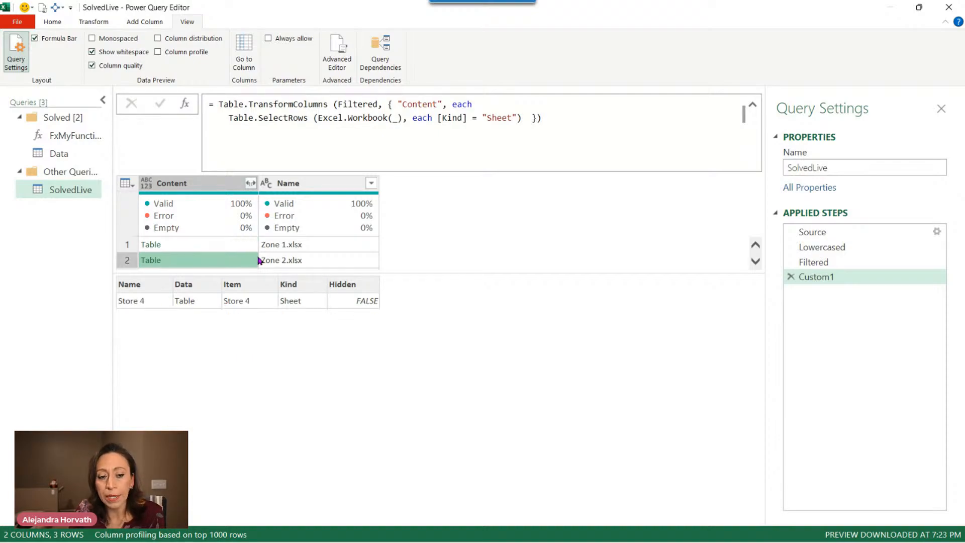
pyautogui.scroll(-1, 456, 258)
pyautogui.click(247, 261)
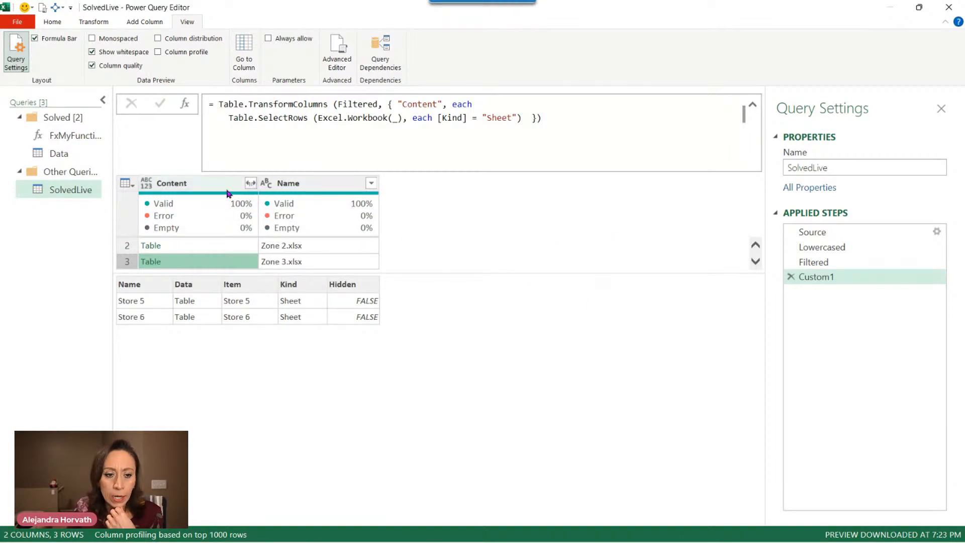
pyautogui.moveTo(471, 275); pyautogui.dragTo(464, 347)
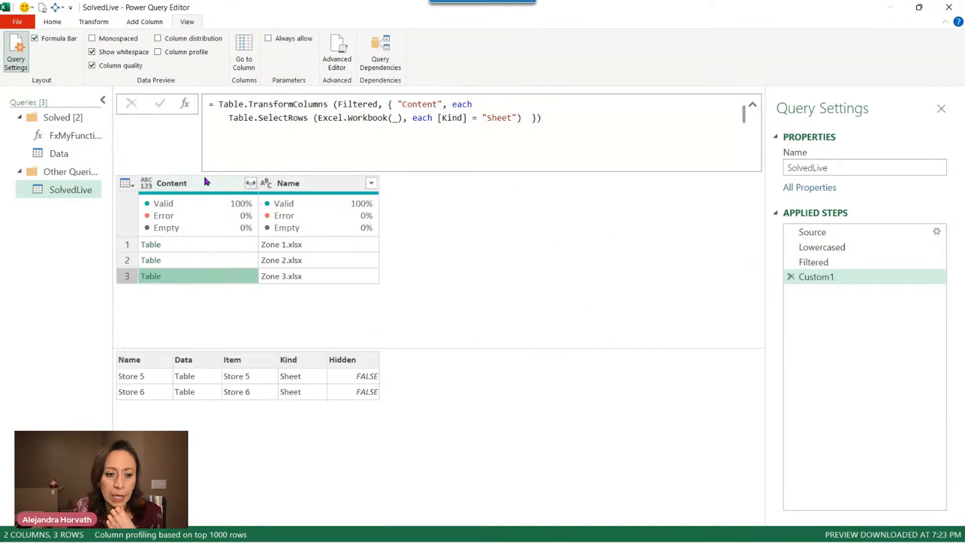
# Expand the Content column to only its Name and Data fields, without using the original column name as prefix.
pyautogui.click(252, 185)
pyautogui.click(252, 185)
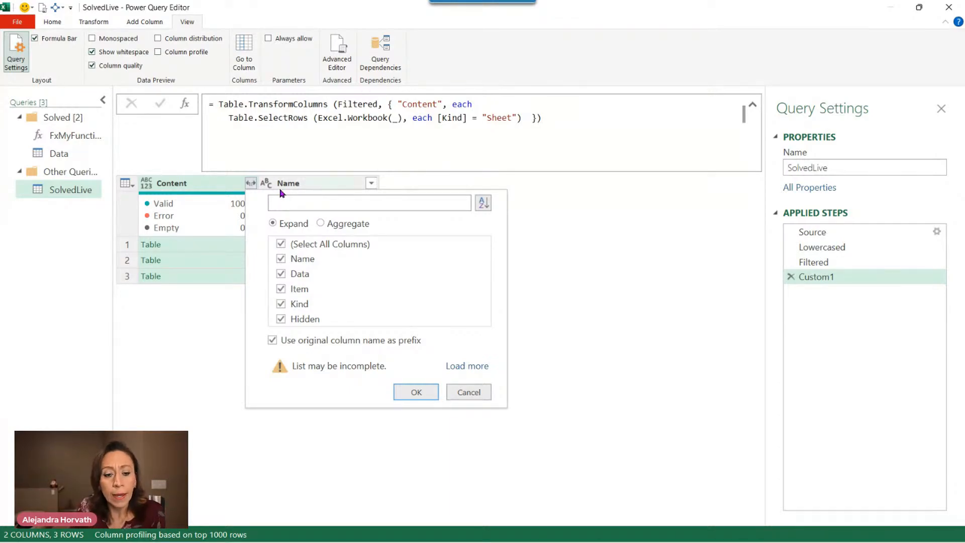
pyautogui.click(272, 341)
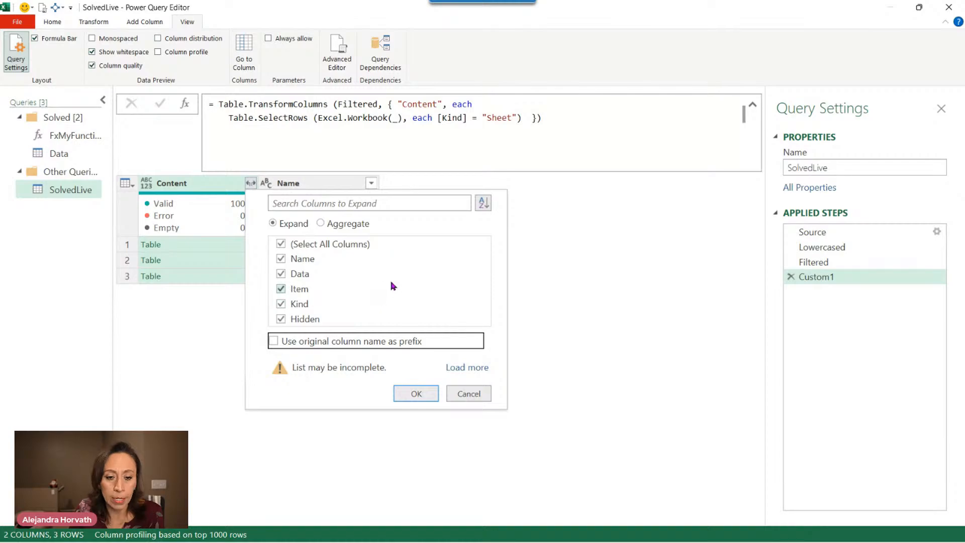
pyautogui.click(280, 244)
pyautogui.click(283, 260)
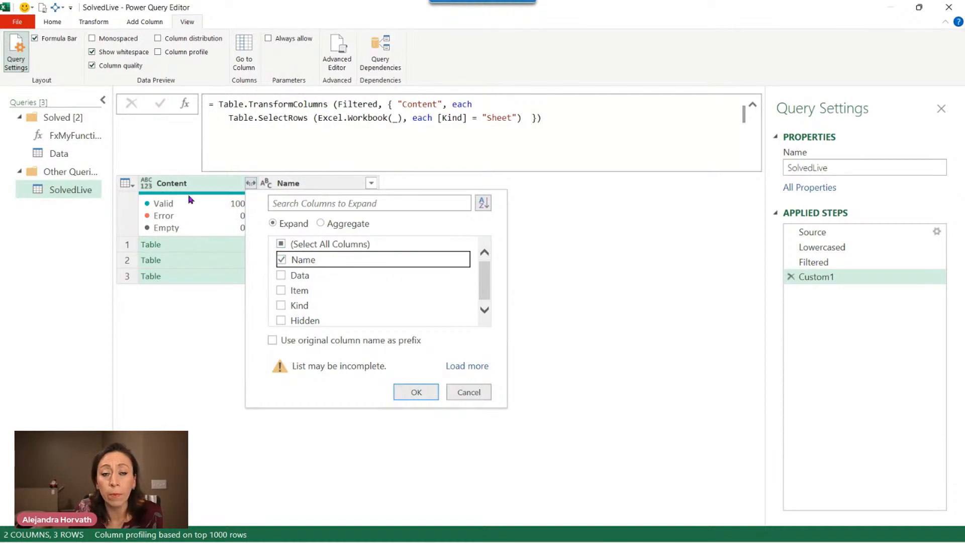
pyautogui.click(281, 275)
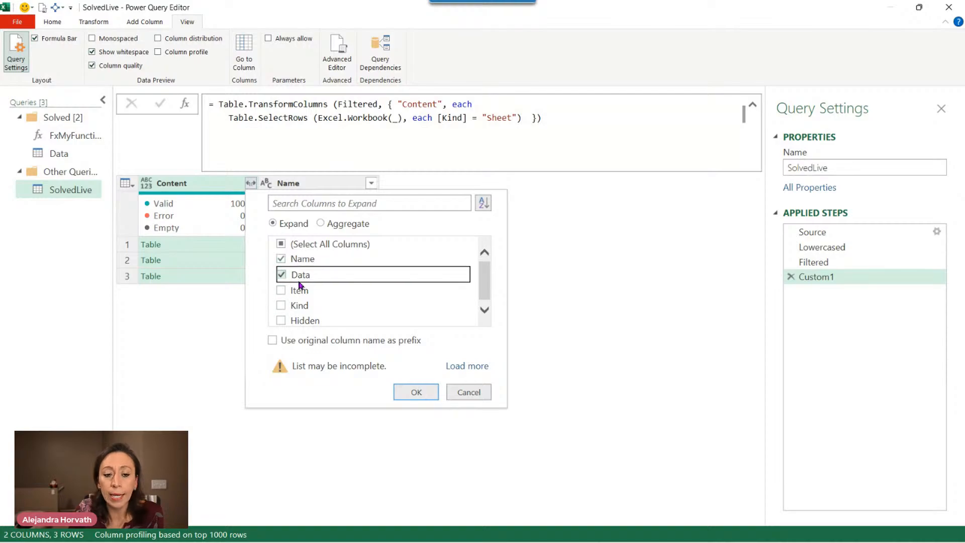
pyautogui.click(416, 392)
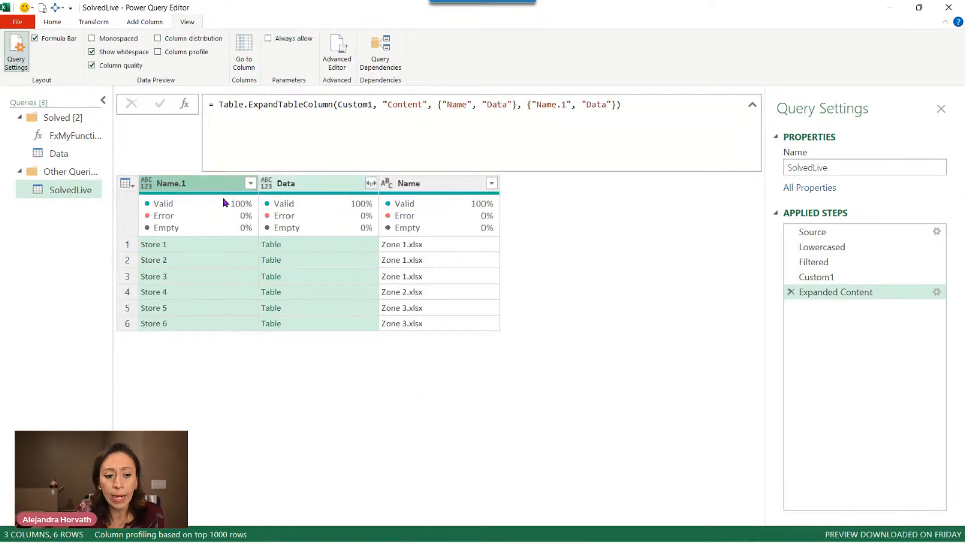
# Compare the expanded sheet name column with the file Name column, and inspect the store names in the first four rows.
pyautogui.click(192, 184)
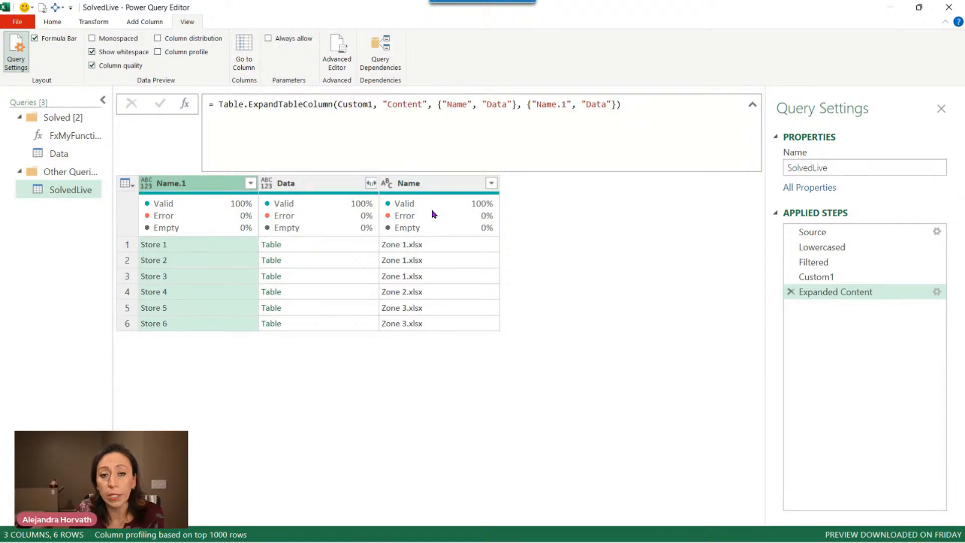
pyautogui.click(433, 183)
pyautogui.click(183, 184)
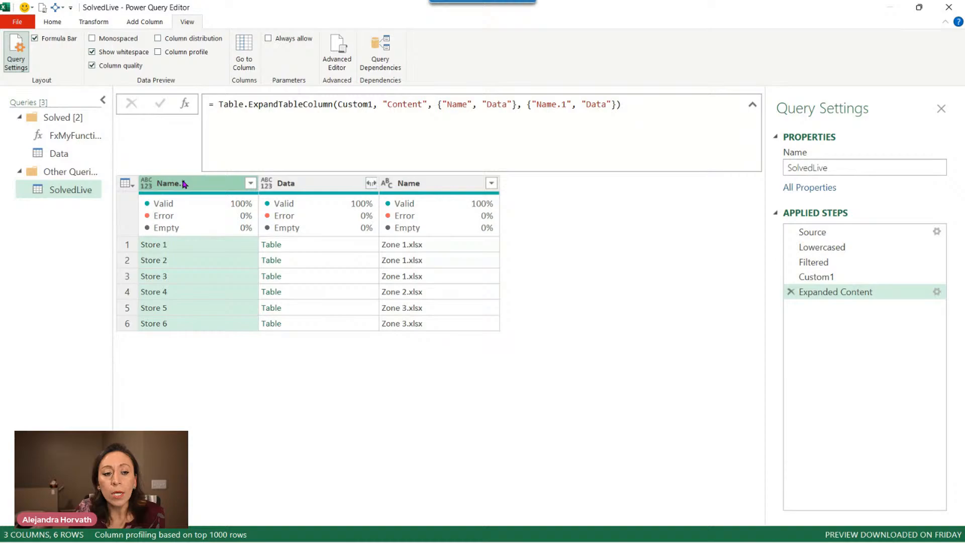
pyautogui.click(194, 248)
pyautogui.click(197, 259)
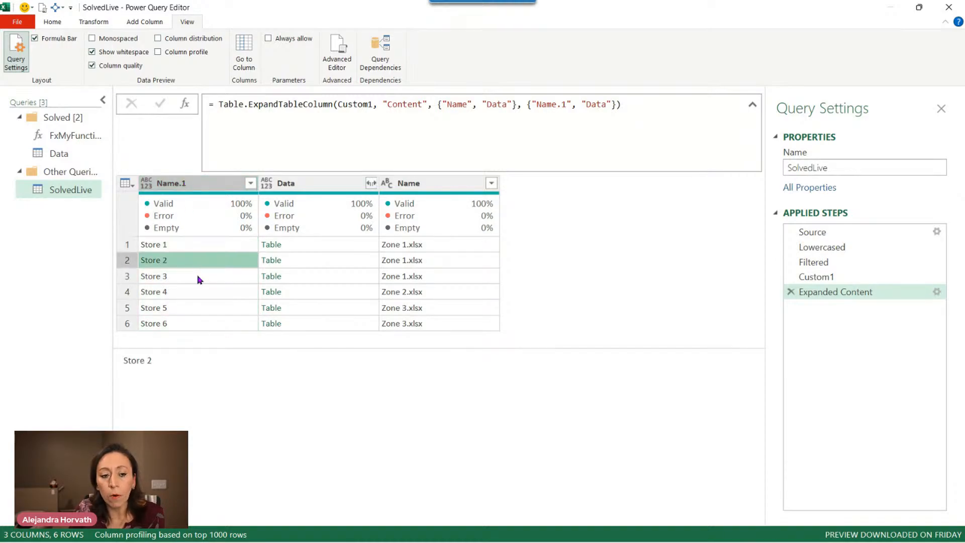
pyautogui.click(199, 277)
pyautogui.click(200, 294)
# Preview the nested Data tables of Store 1 through Store 5, with the formula bar collapsed and the preview area enlarged.
pyautogui.click(315, 185)
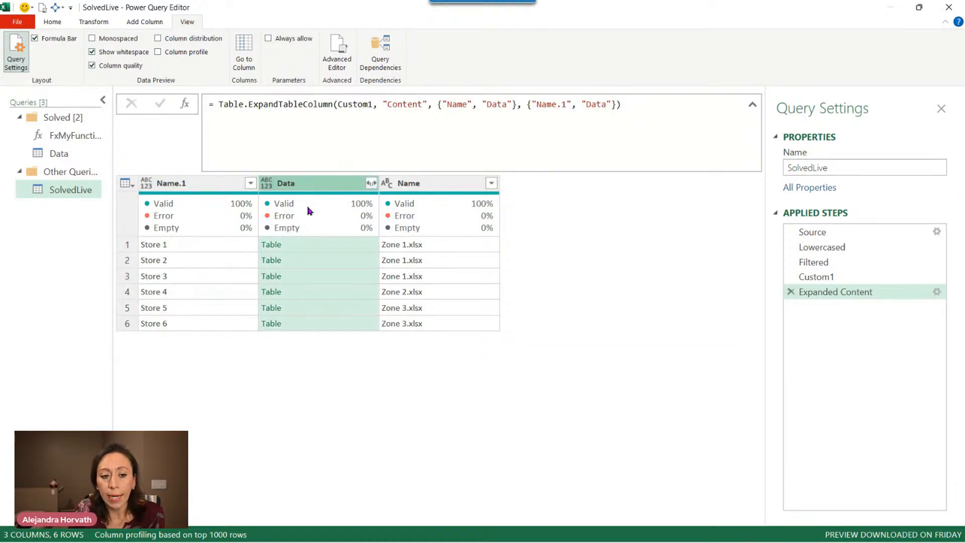
pyautogui.click(339, 248)
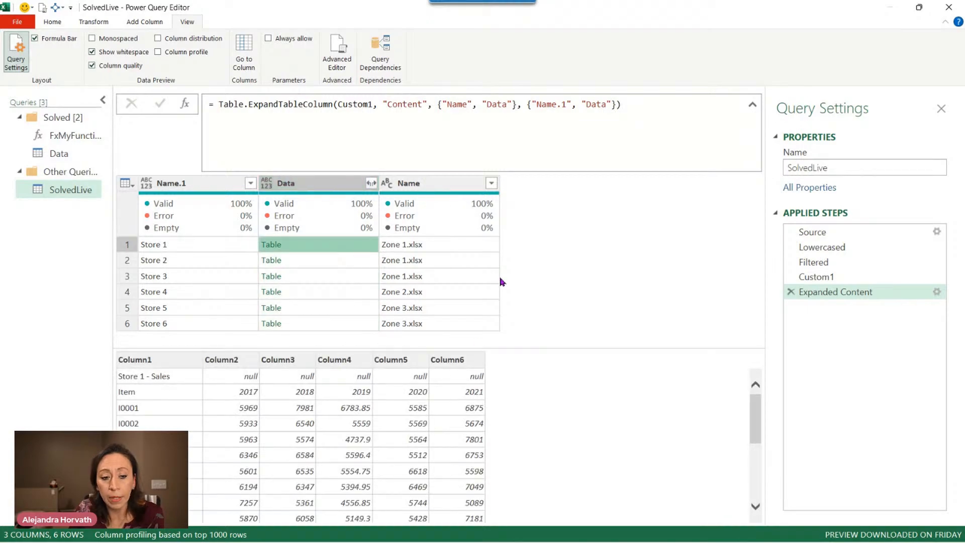
pyautogui.click(364, 260)
pyautogui.click(368, 279)
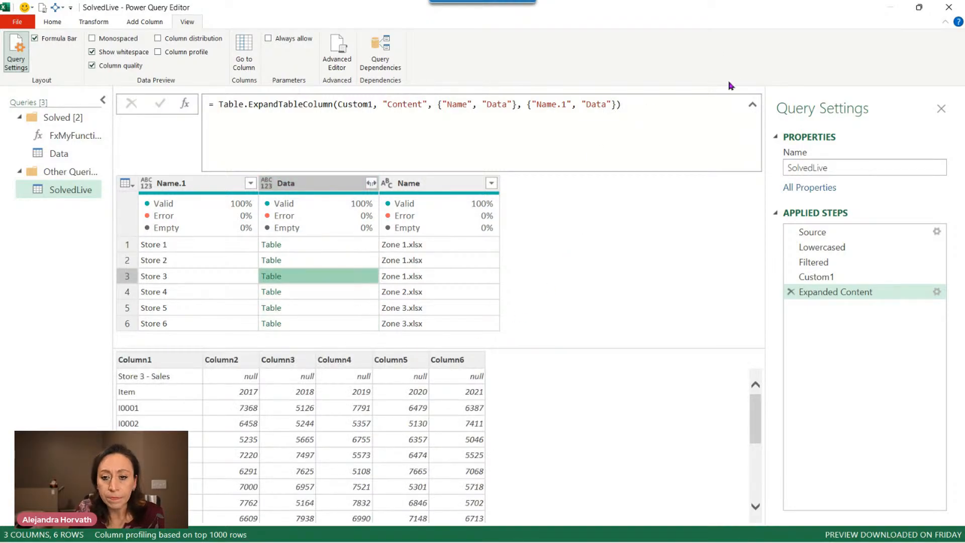
pyautogui.click(752, 104)
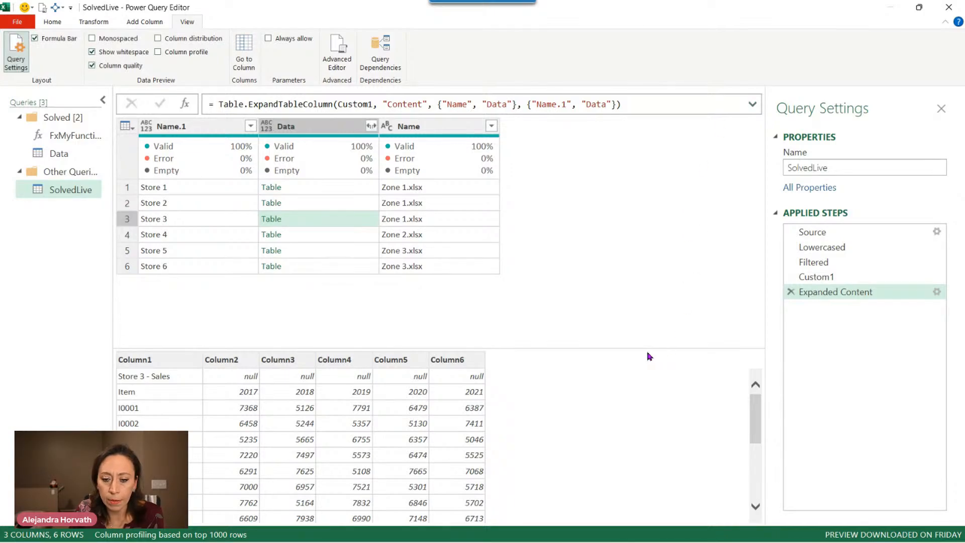
pyautogui.moveTo(604, 348); pyautogui.dragTo(603, 287)
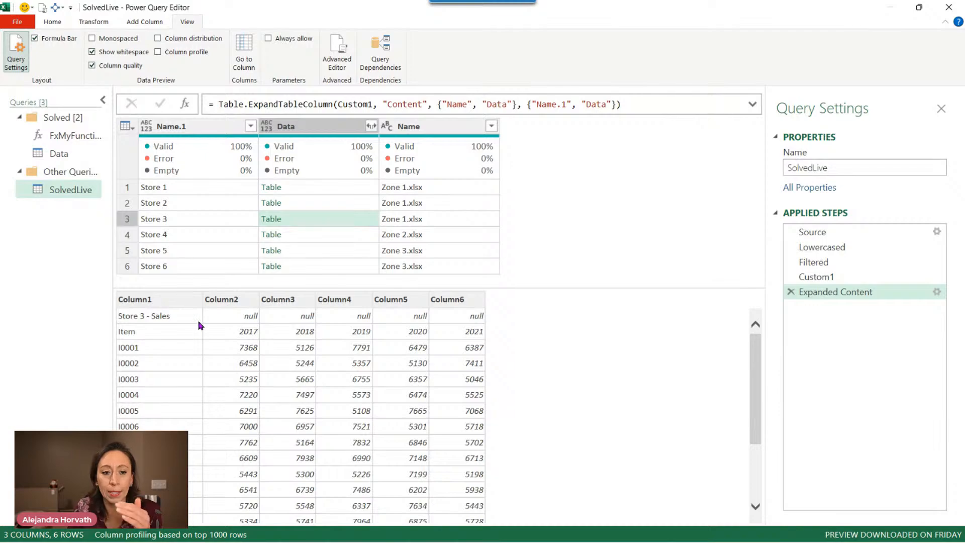
pyautogui.click(370, 237)
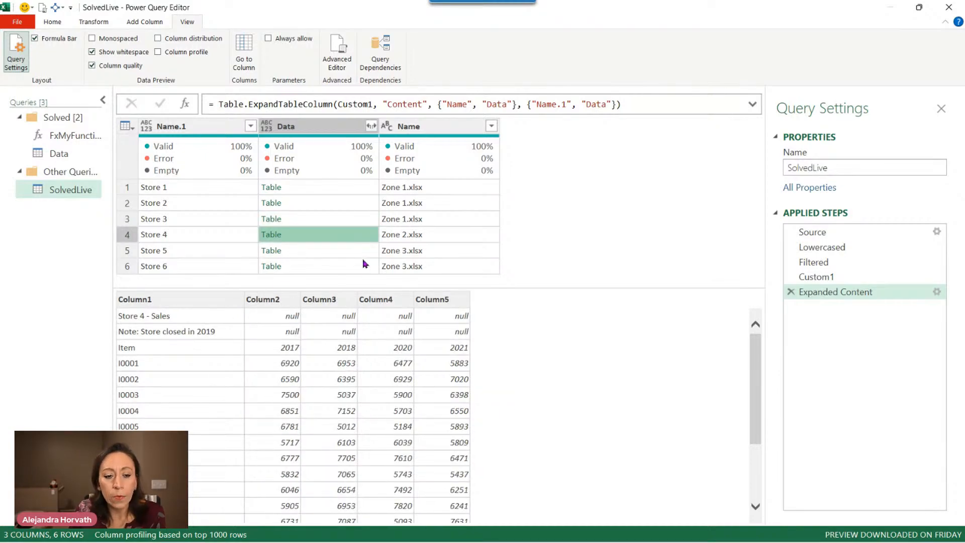
pyautogui.click(366, 250)
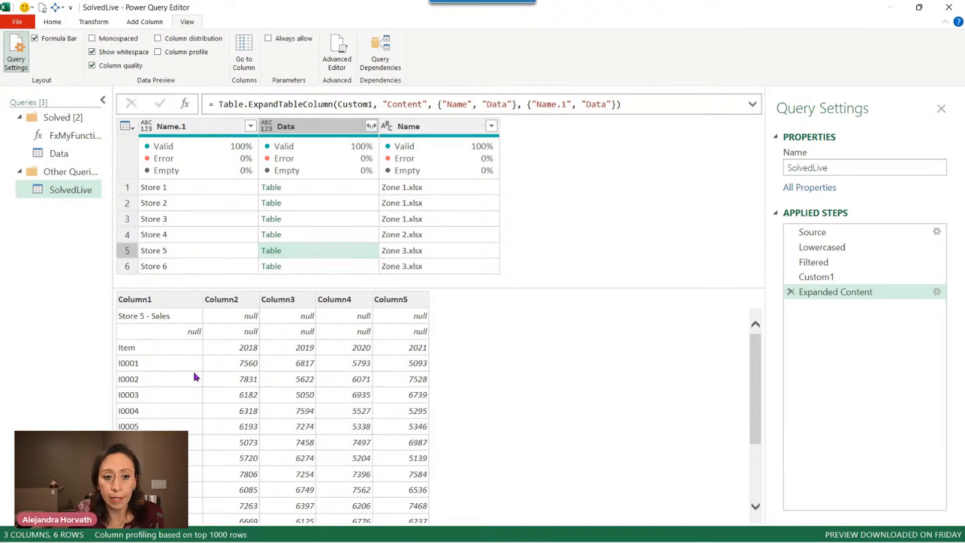
pyautogui.scroll(-2, 187, 360)
pyautogui.scroll(2, 355, 341)
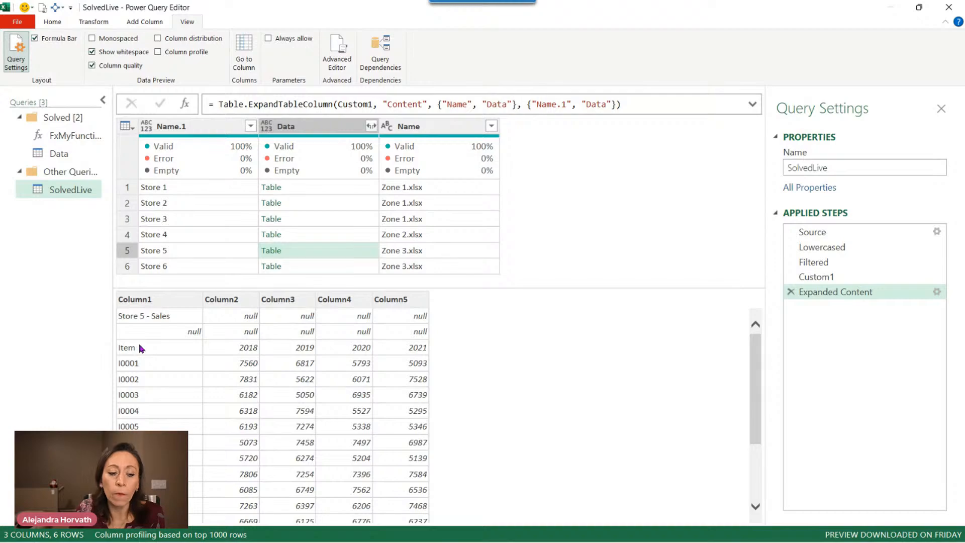
# Rename the applied step Custom1 as ExtractContent.
pyautogui.click(862, 277)
pyautogui.click(869, 279)
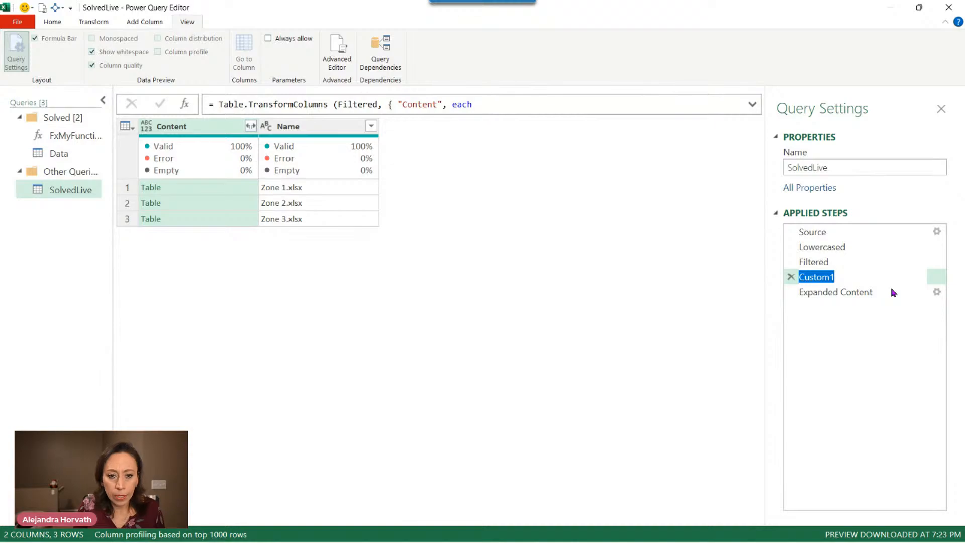
pyautogui.write('E')
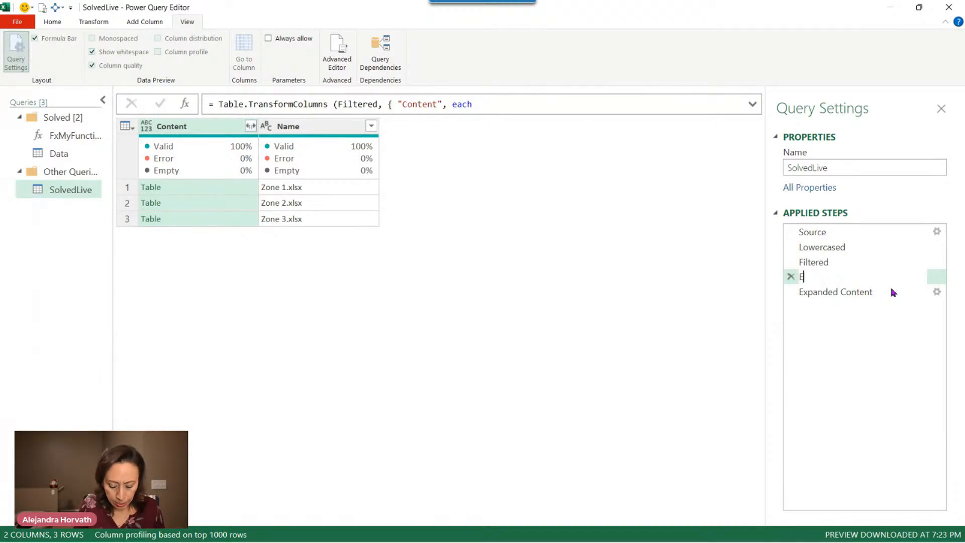
pyautogui.write('xtractCo')
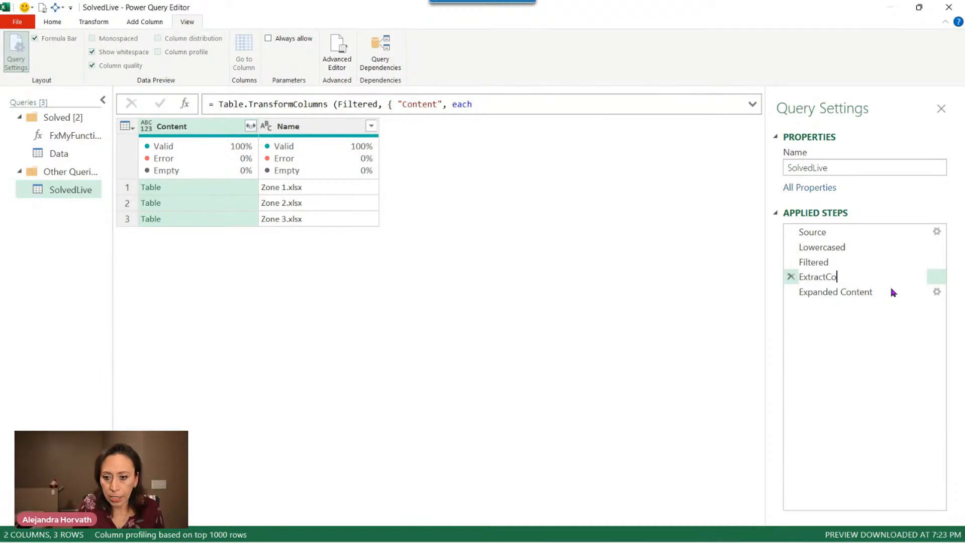
pyautogui.write('ntent')
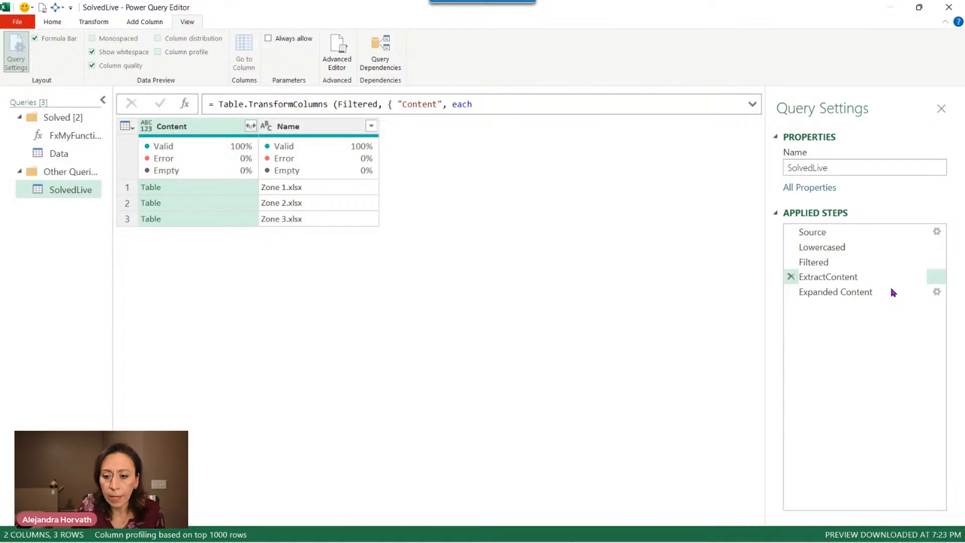
# Shorten the name of the applied step Expanded Content to Expanded.
pyautogui.doubleClick(835, 292)
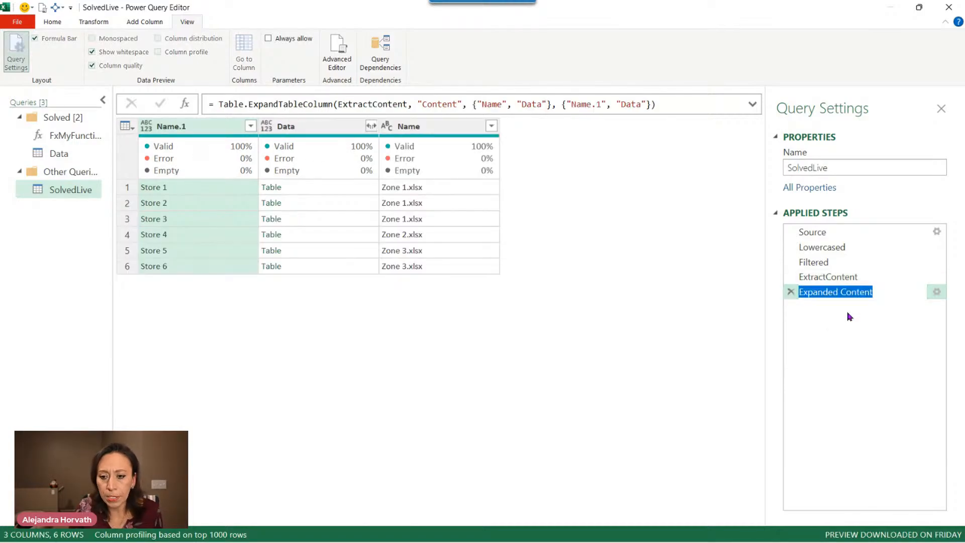
pyautogui.press('End')
pyautogui.press('BackSpace')
pyautogui.press('BackSpace')
pyautogui.press('BackSpace')
pyautogui.press('BackSpace')
pyautogui.press('BackSpace')
pyautogui.press('BackSpace')
pyautogui.press('BackSpace')
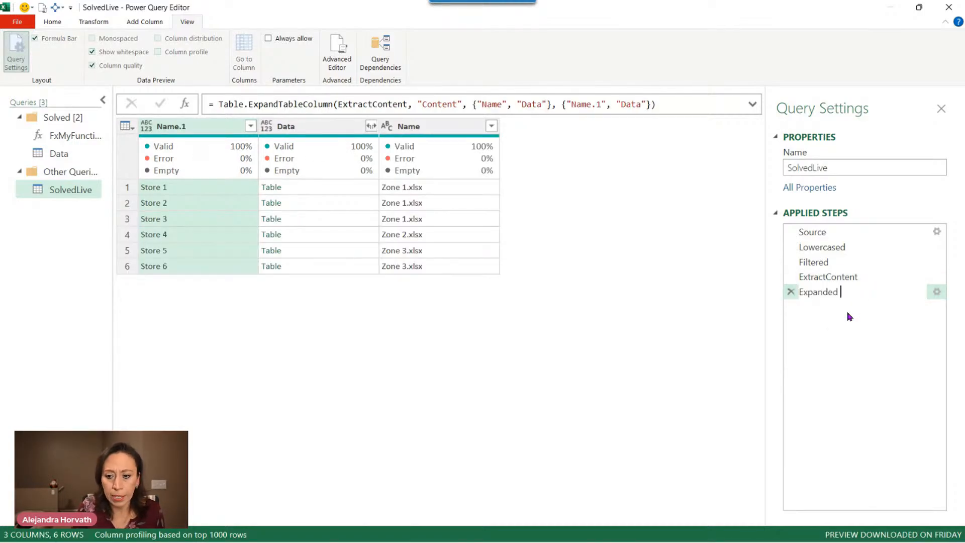
pyautogui.press('Return')
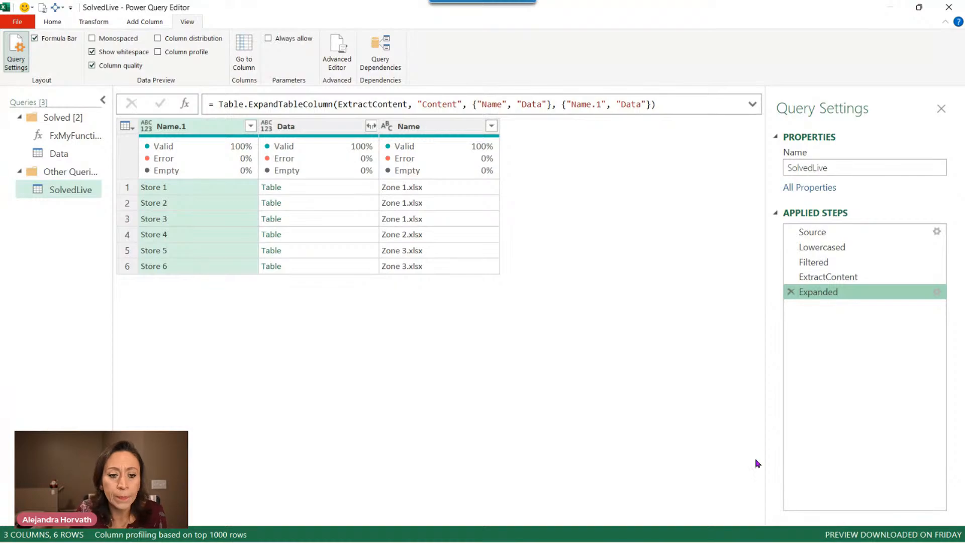
# Preview the nested sales table in the Data column for Store 1.
pyautogui.click(366, 191)
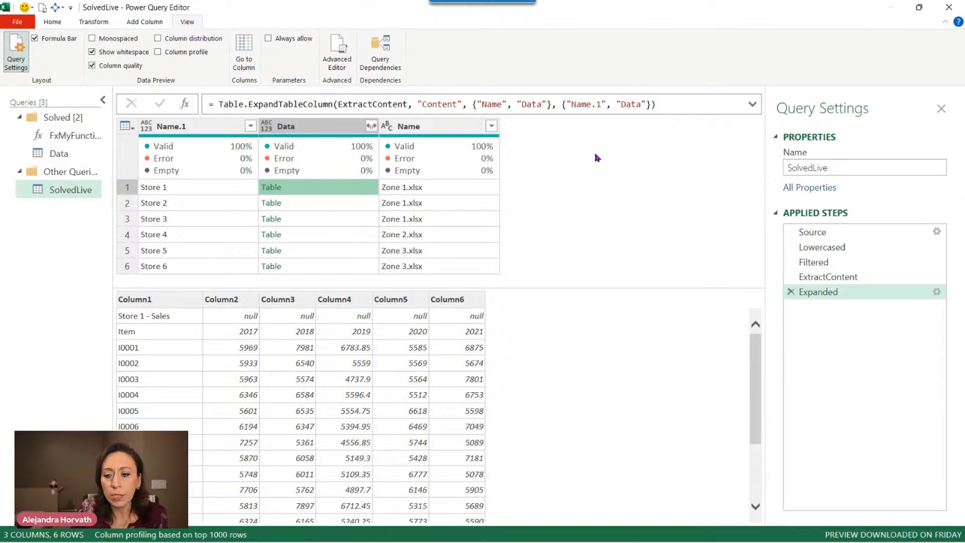
pyautogui.moveTo(351, 154)
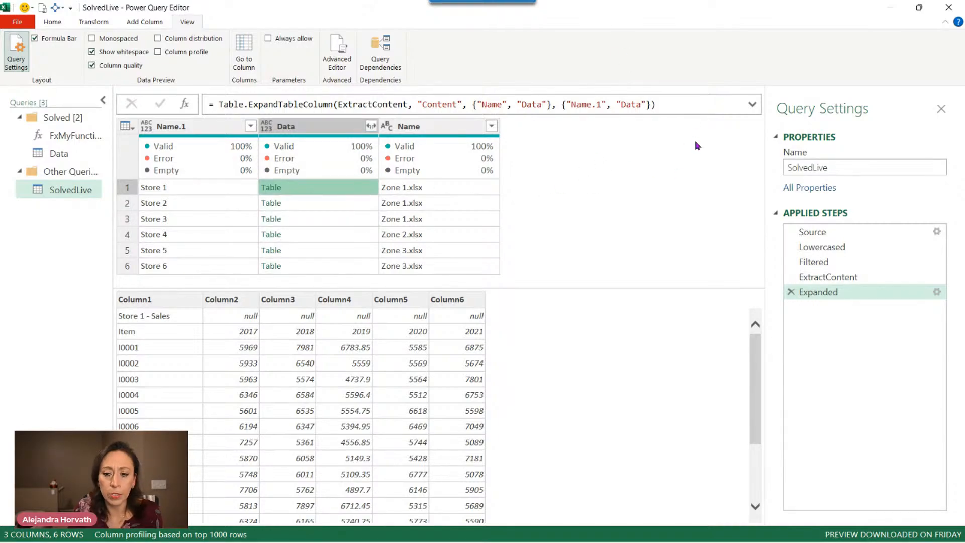
pyautogui.click(752, 103)
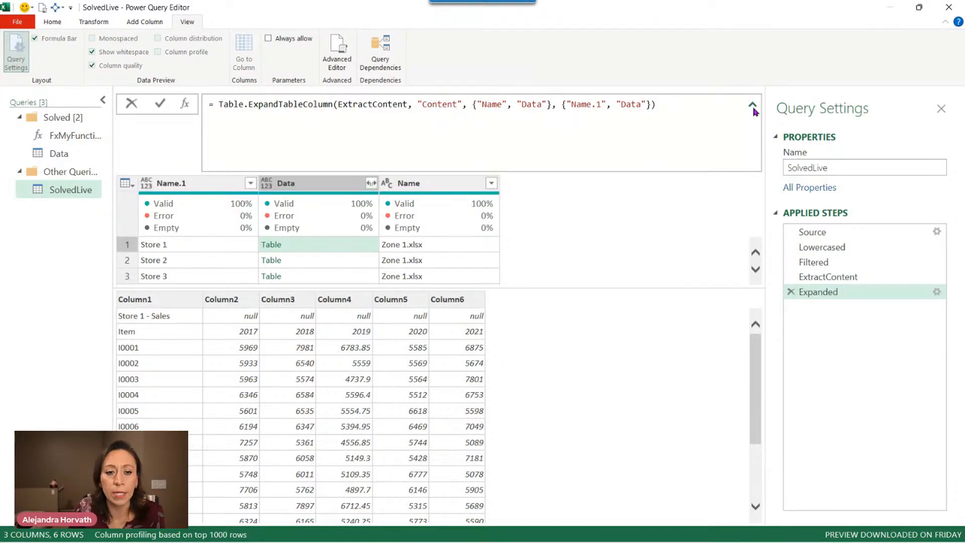
pyautogui.click(752, 104)
# Add a custom step after Expanded and insert Table.TransformColumns in front of the Expanded reference in its formula.
pyautogui.click(186, 104)
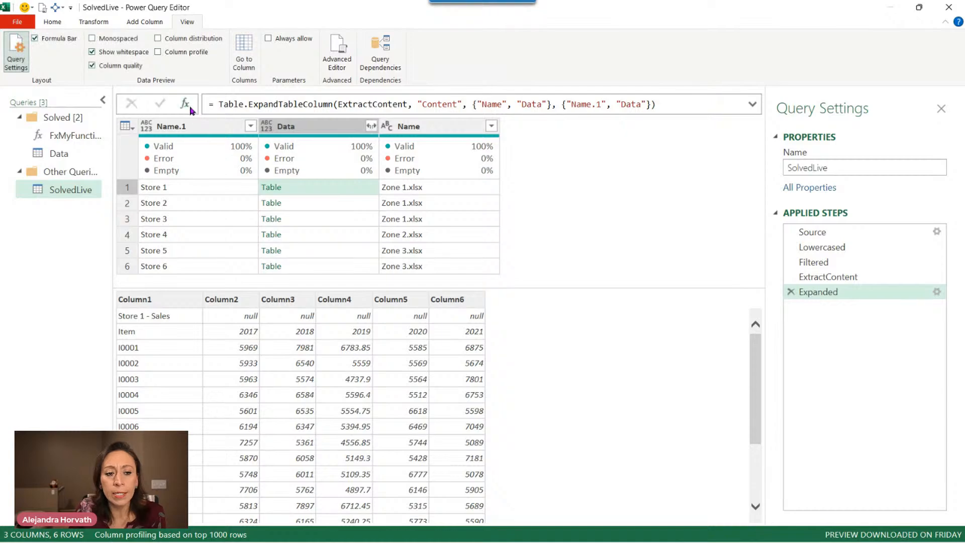
pyautogui.click(190, 106)
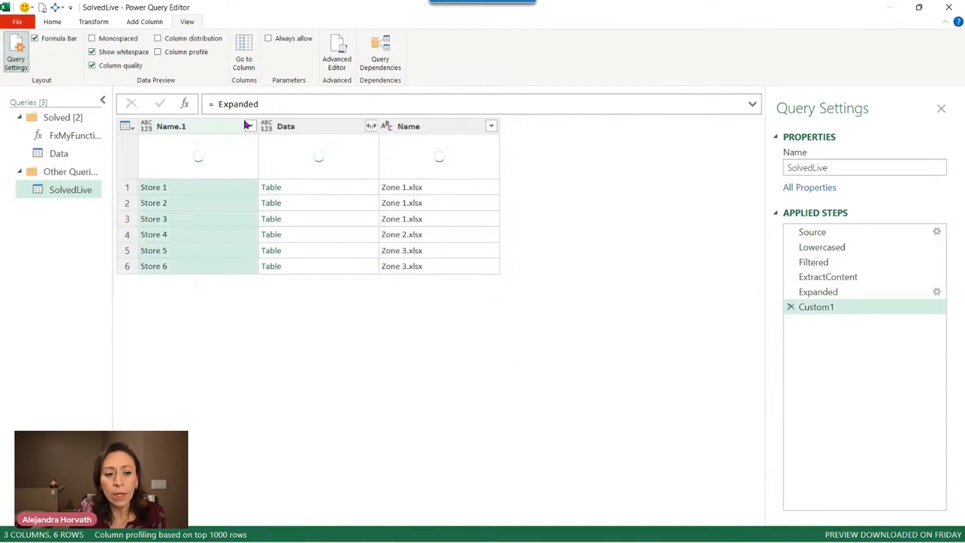
pyautogui.write('tab')
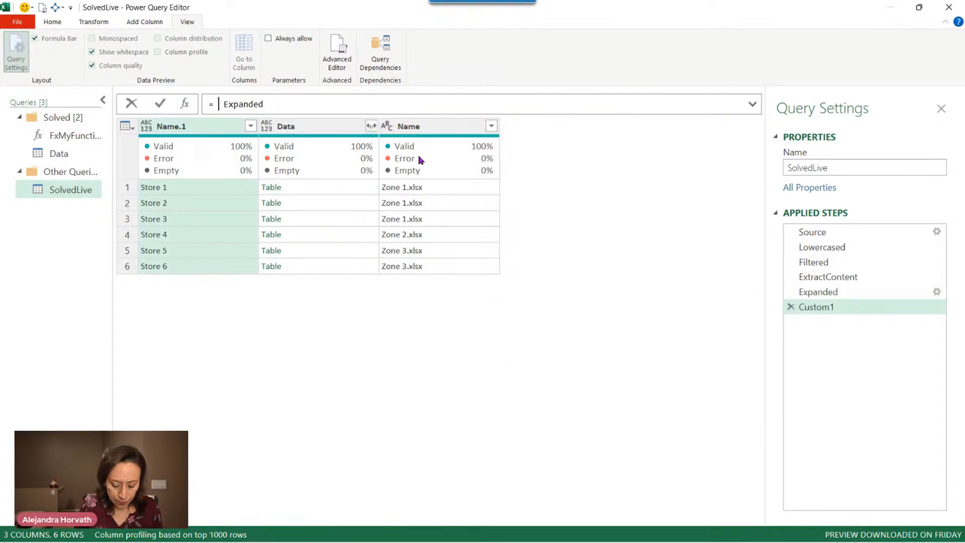
pyautogui.write('tr')
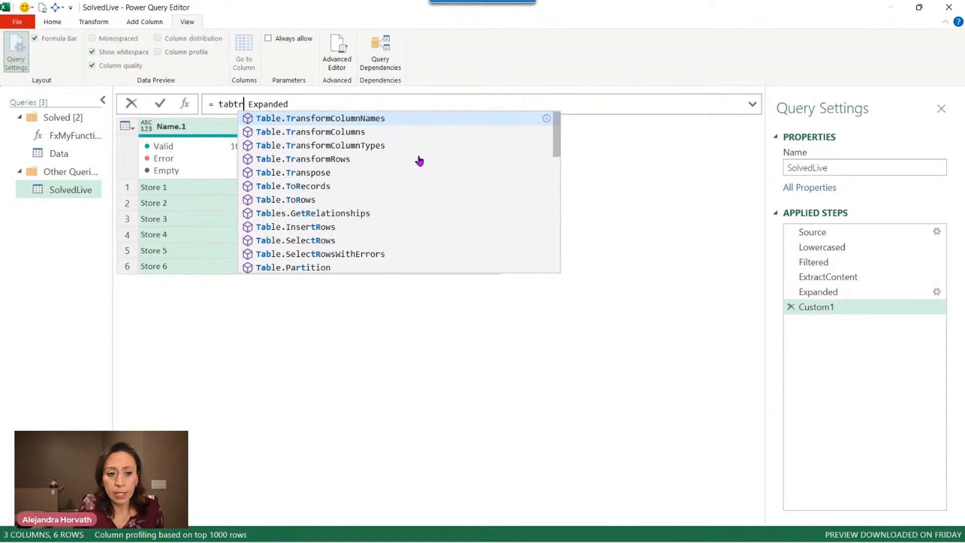
pyautogui.press('Down')
pyautogui.press('Tab')
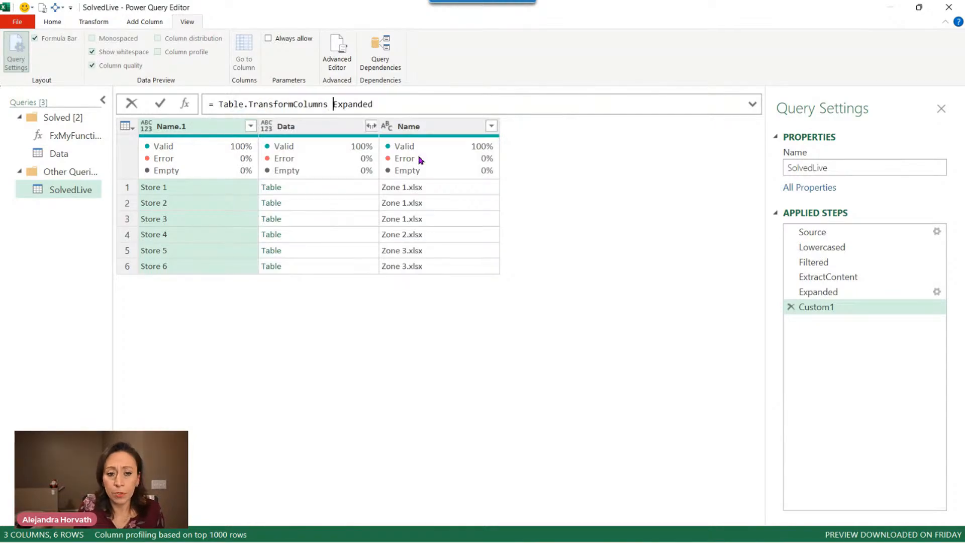
# Give Table.TransformColumns the Expanded table and open a transformation list for the "Data" column with each.
pyautogui.write('(')
pyautogui.press('End')
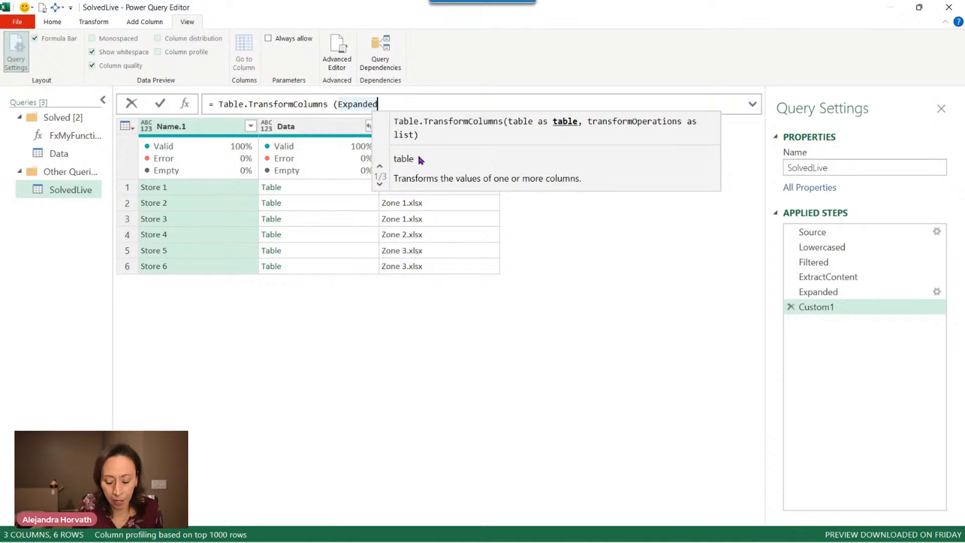
pyautogui.write(',')
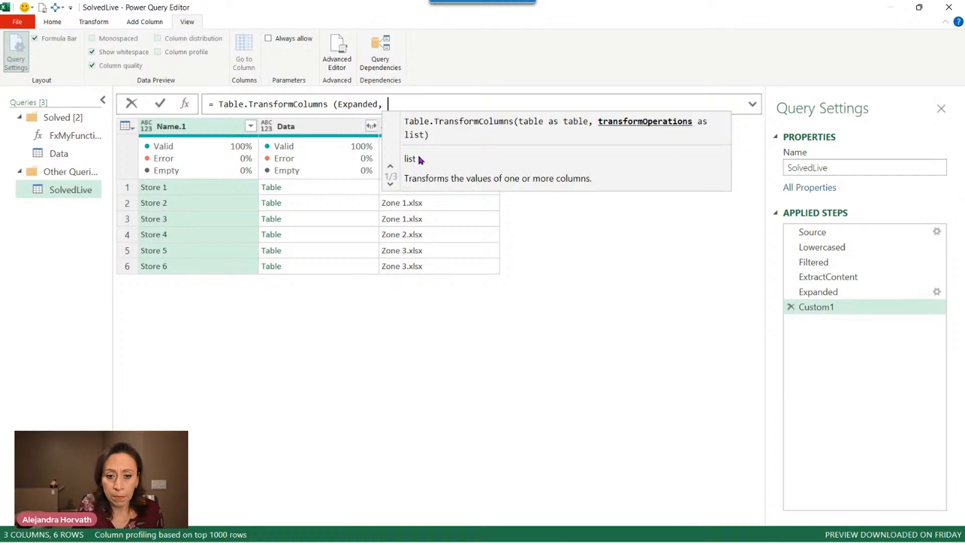
pyautogui.write(' {')
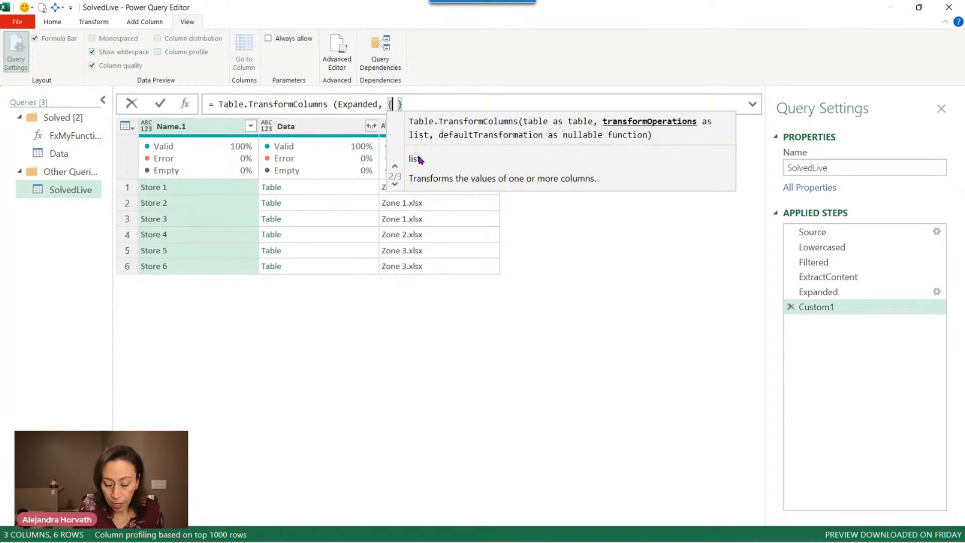
pyautogui.write(' "')
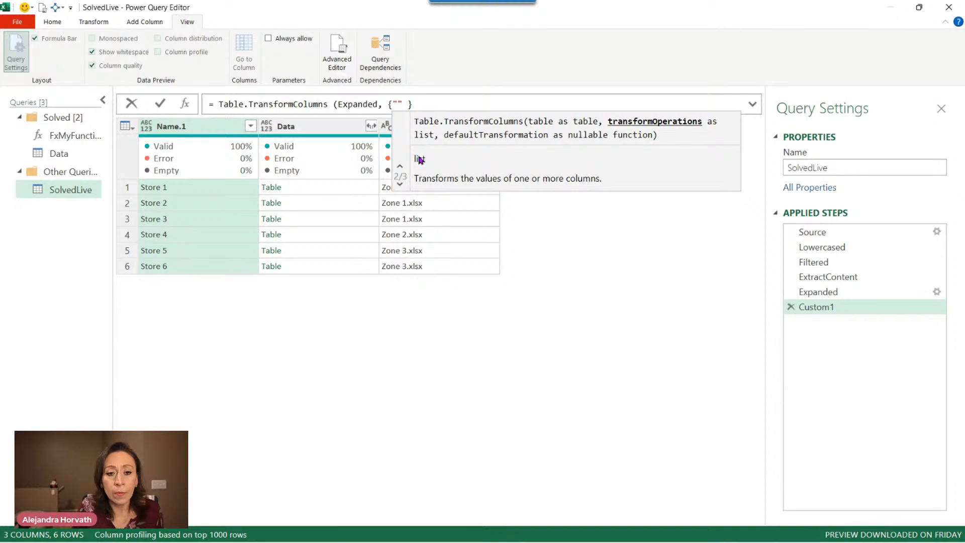
pyautogui.write('Data"')
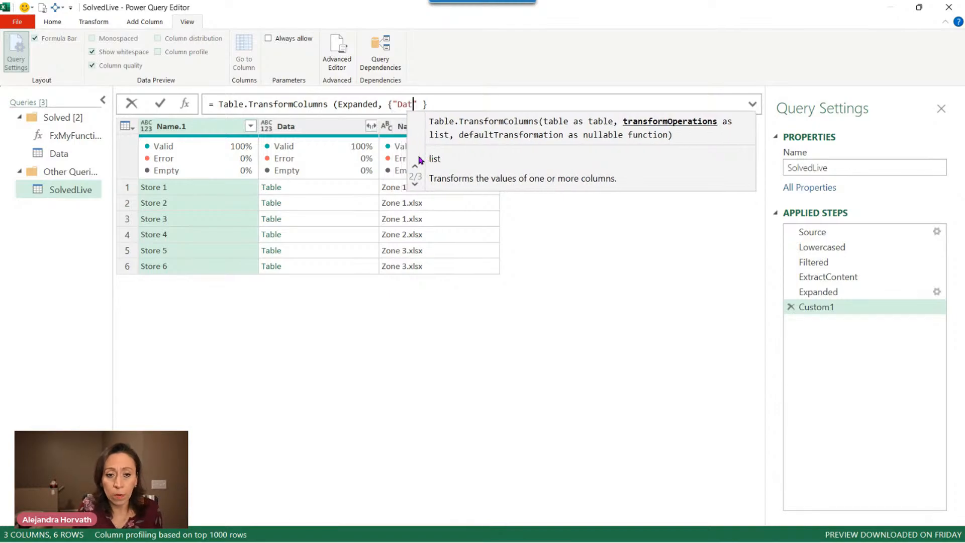
pyautogui.write(', ')
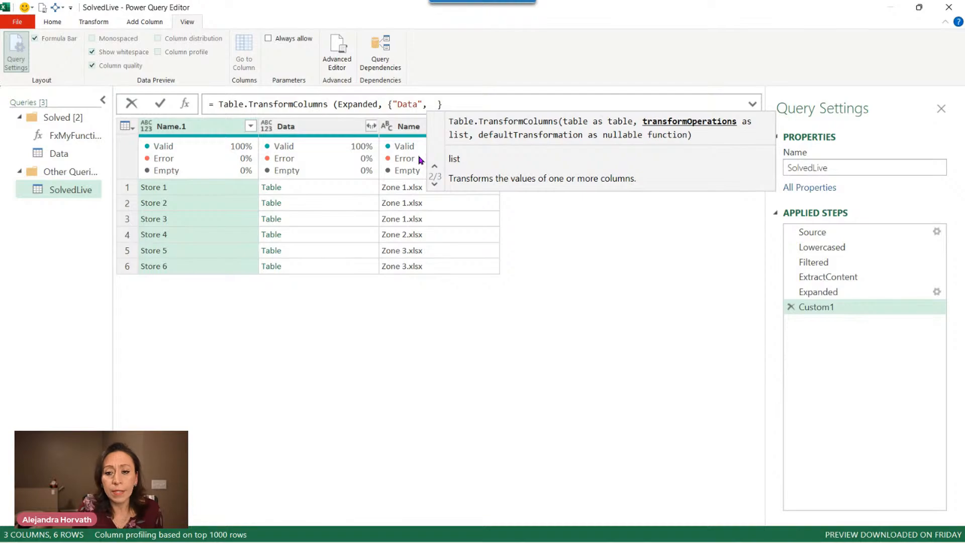
pyautogui.write('each')
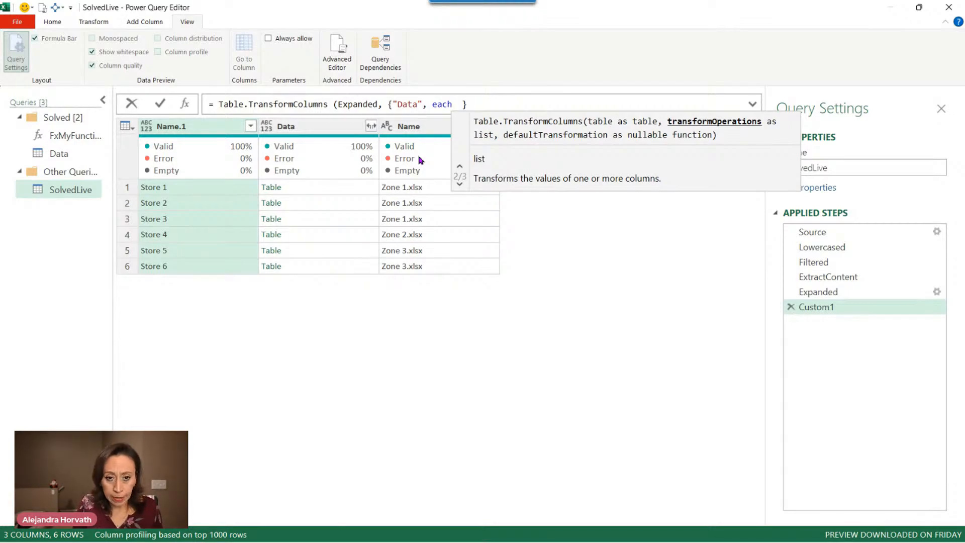
# Add Table.Skip as the Data column's transformation, with the current nested table (_) as its first argument.
pyautogui.write('tab')
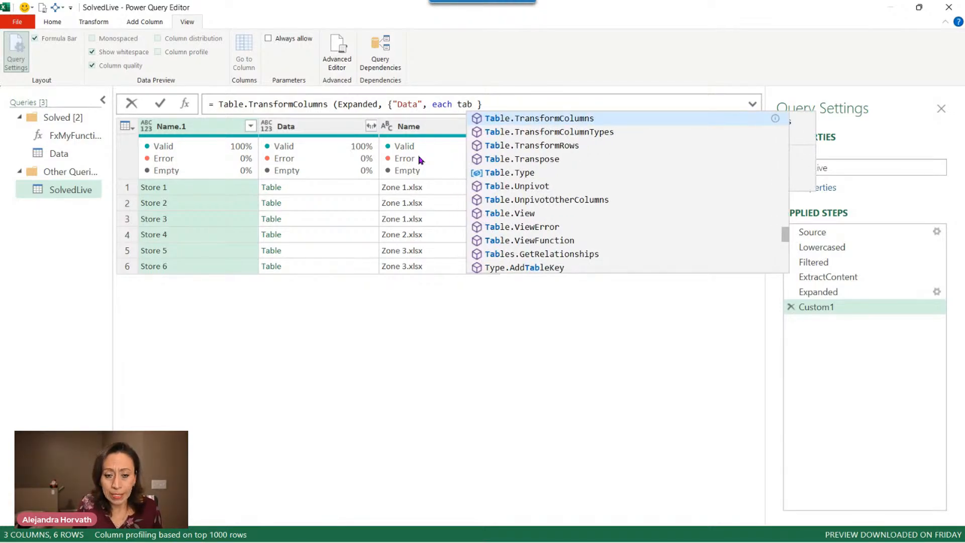
pyautogui.write('sk')
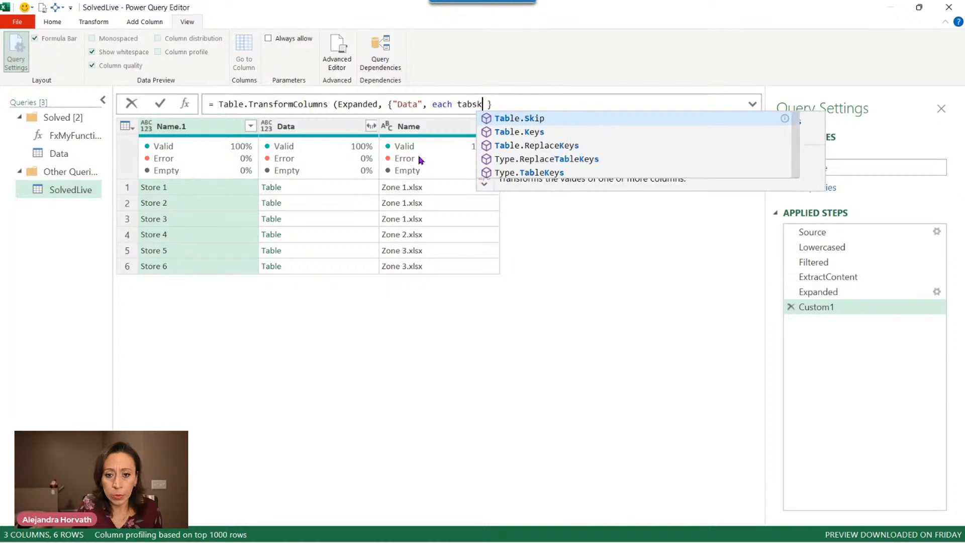
pyautogui.press('Tab')
pyautogui.write('(')
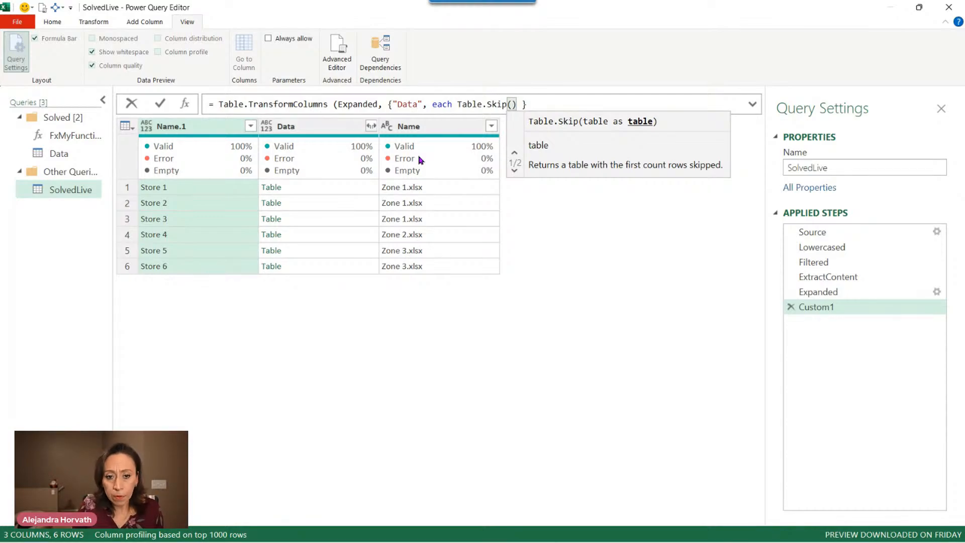
pyautogui.write('_')
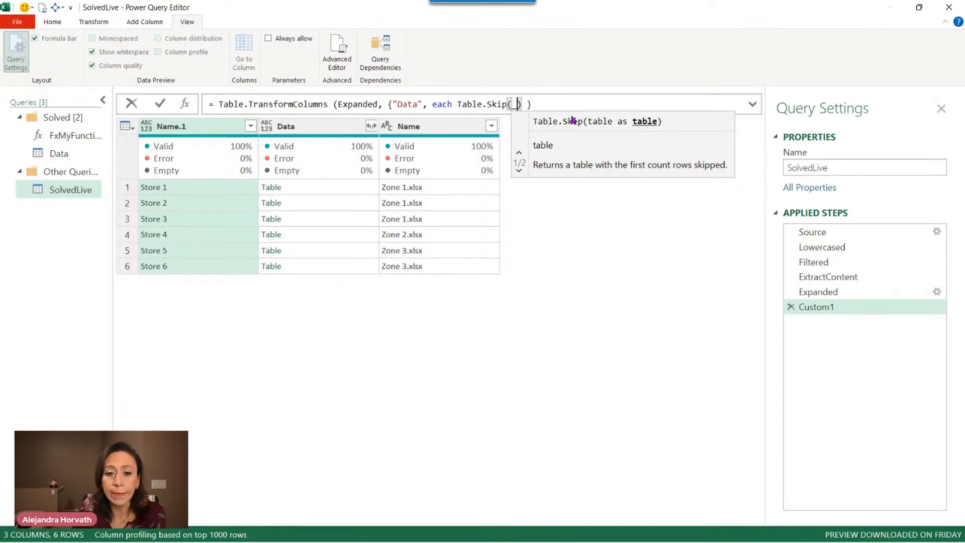
pyautogui.write(', each [Column1')
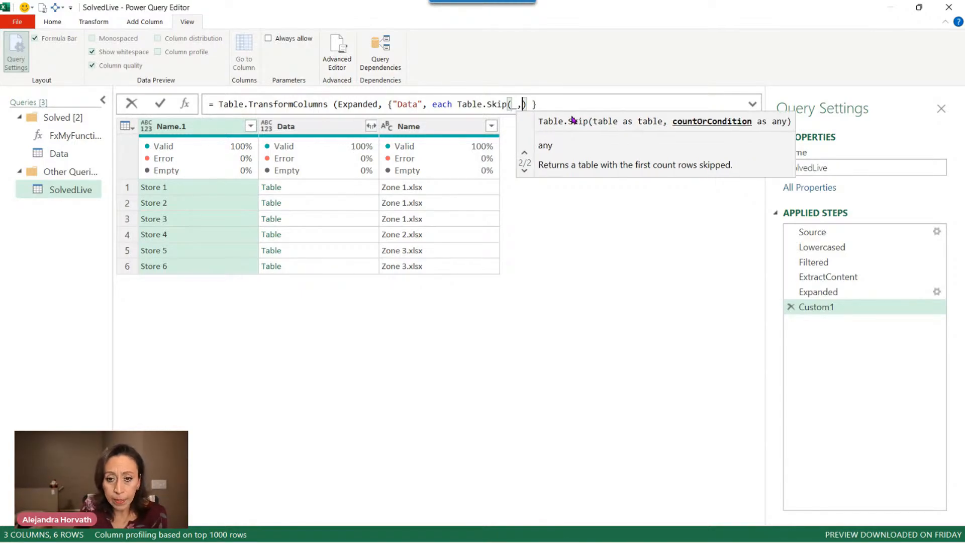
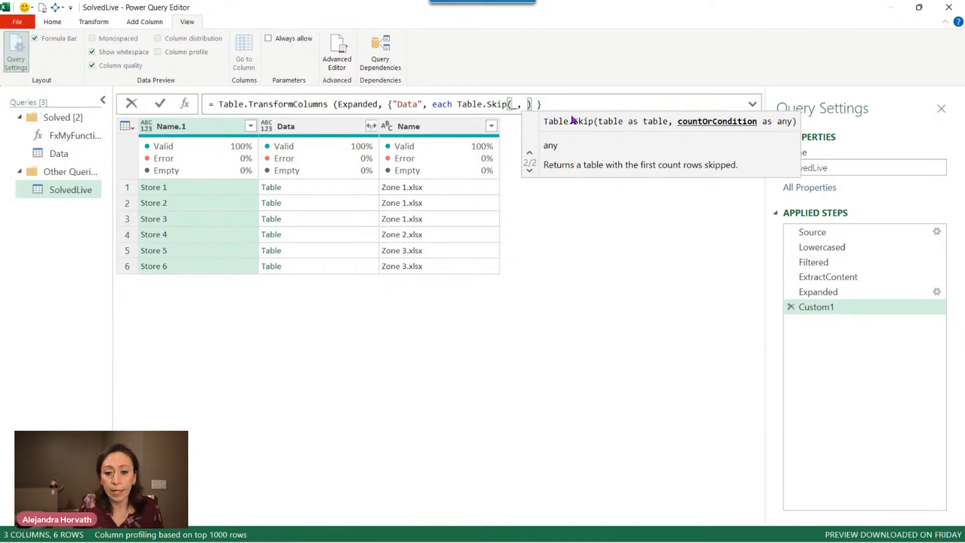
# Set the Table.Skip condition to each [Column1] <> "Item", then close and commit the formula.
pyautogui.write('each ')
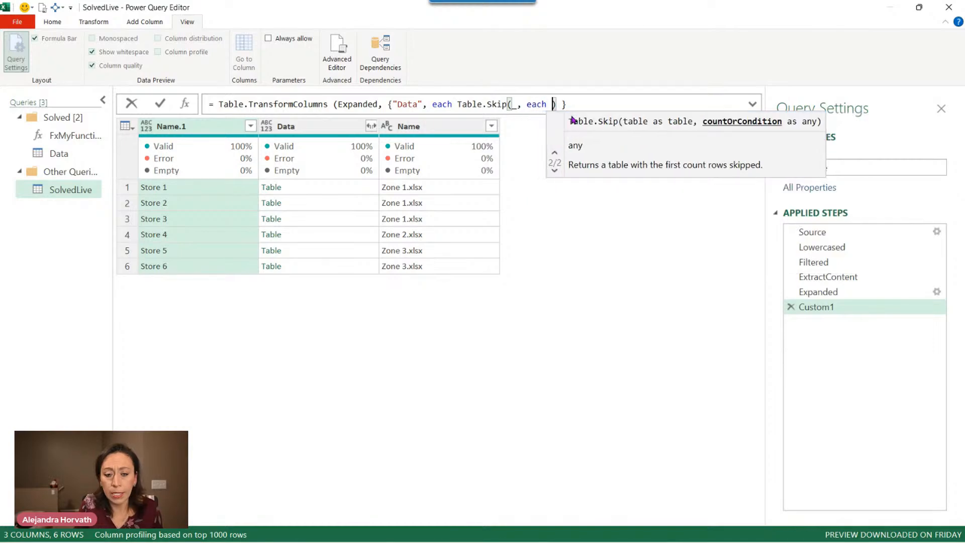
pyautogui.write('[')
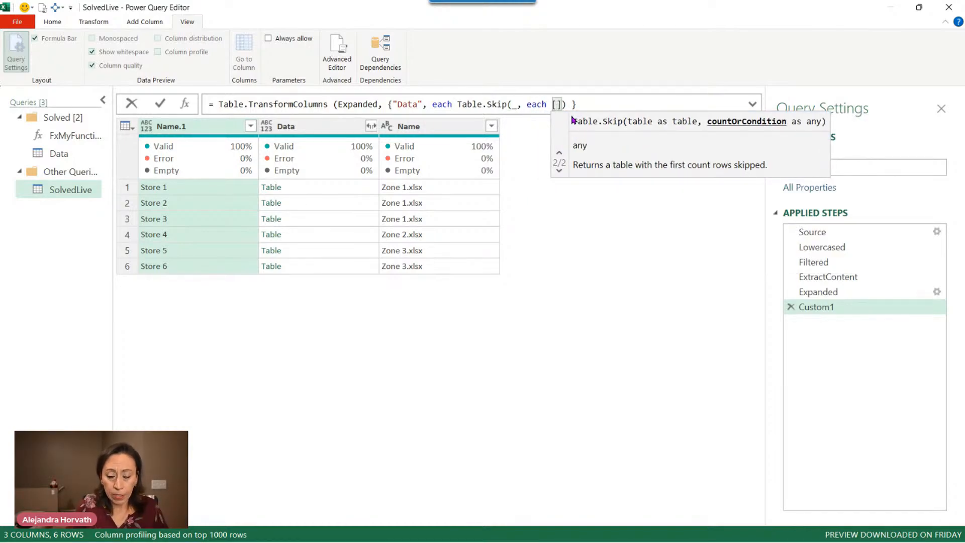
pyautogui.write('Colu')
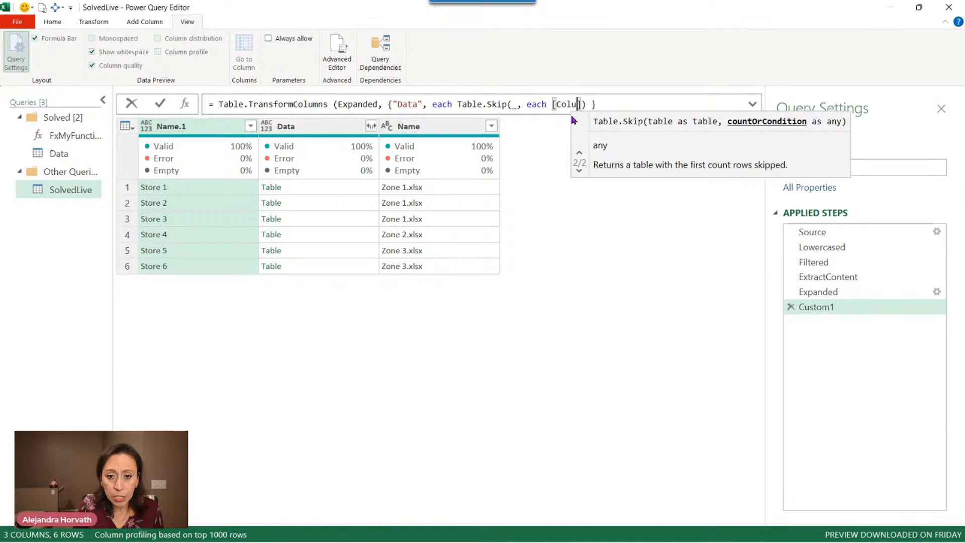
pyautogui.write('mn')
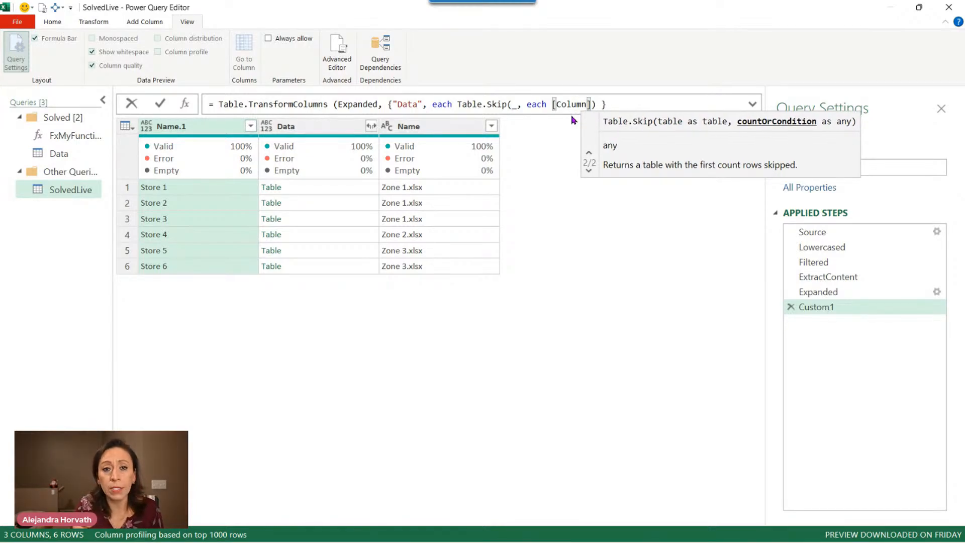
pyautogui.write('1')
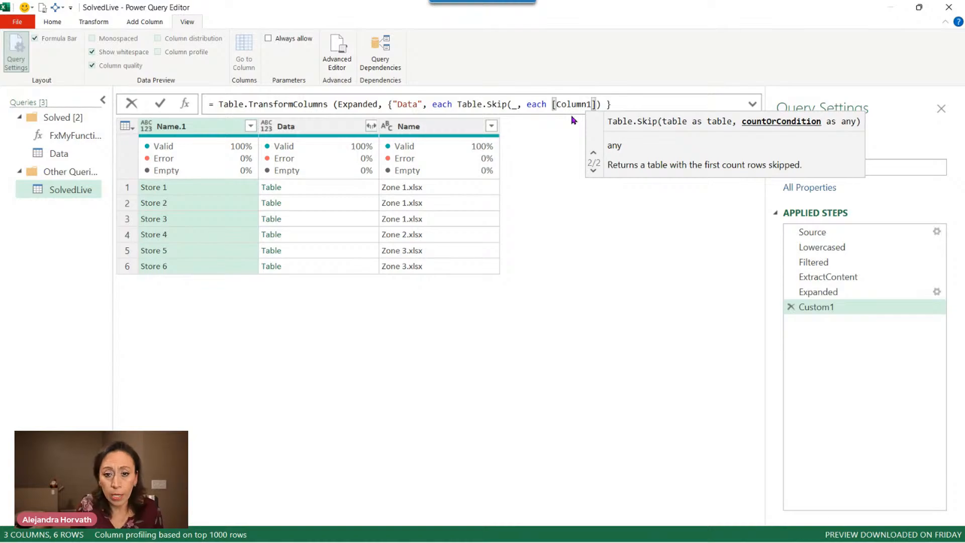
pyautogui.press('Right')
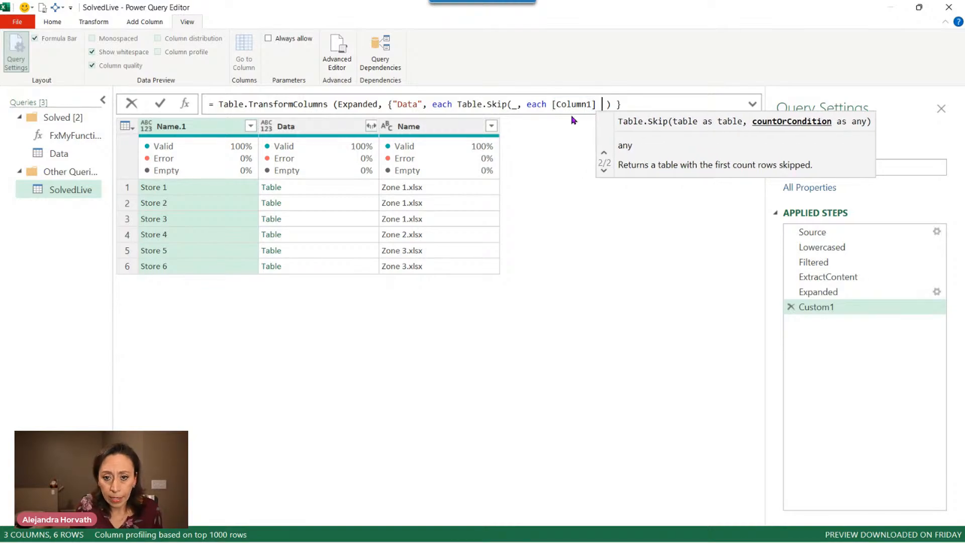
pyautogui.write('<> ')
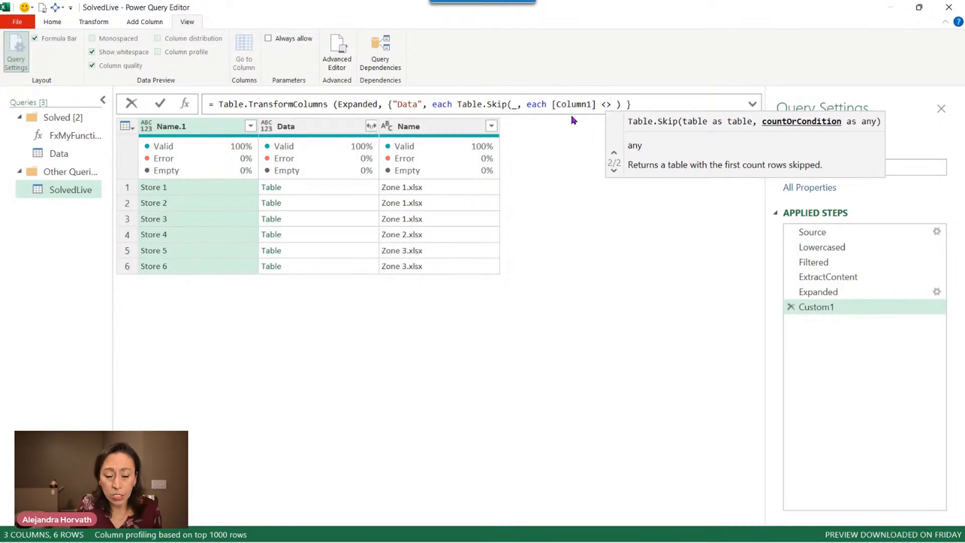
pyautogui.write('"Item')
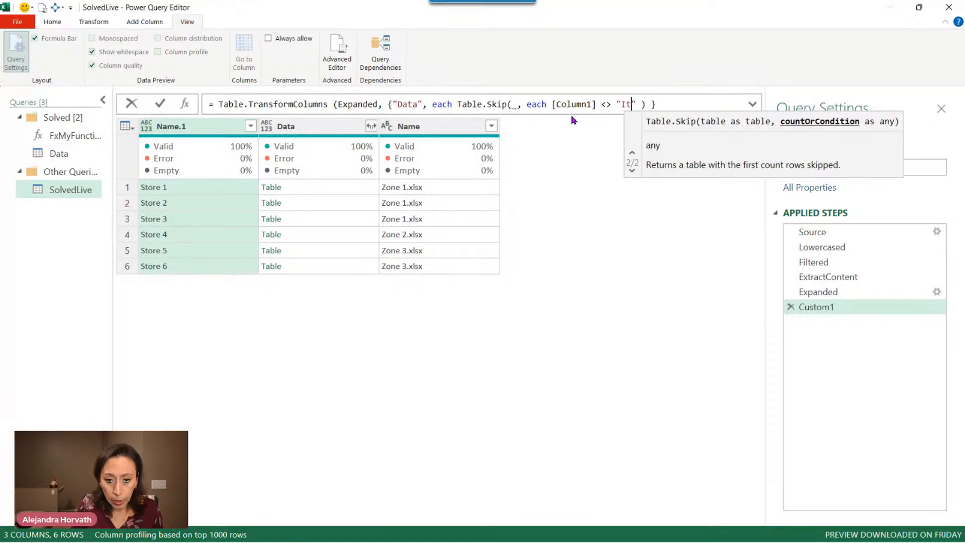
pyautogui.press('Right')
pyautogui.press('Right')
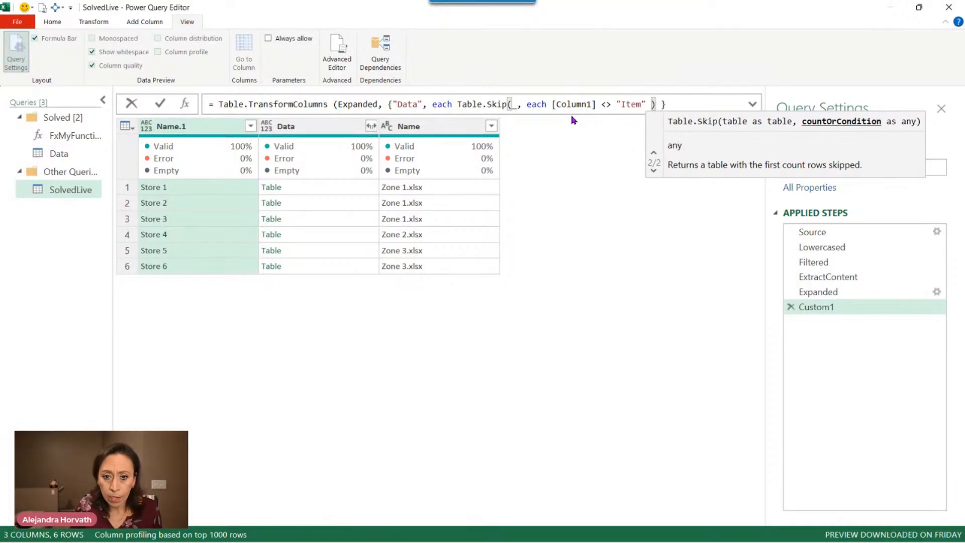
pyautogui.press('Right')
pyautogui.press('Right')
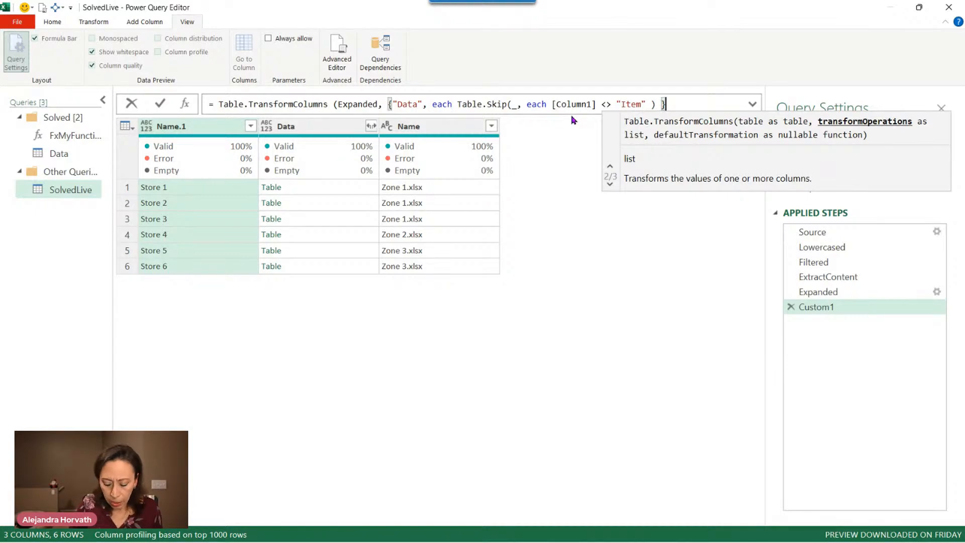
pyautogui.press('Right')
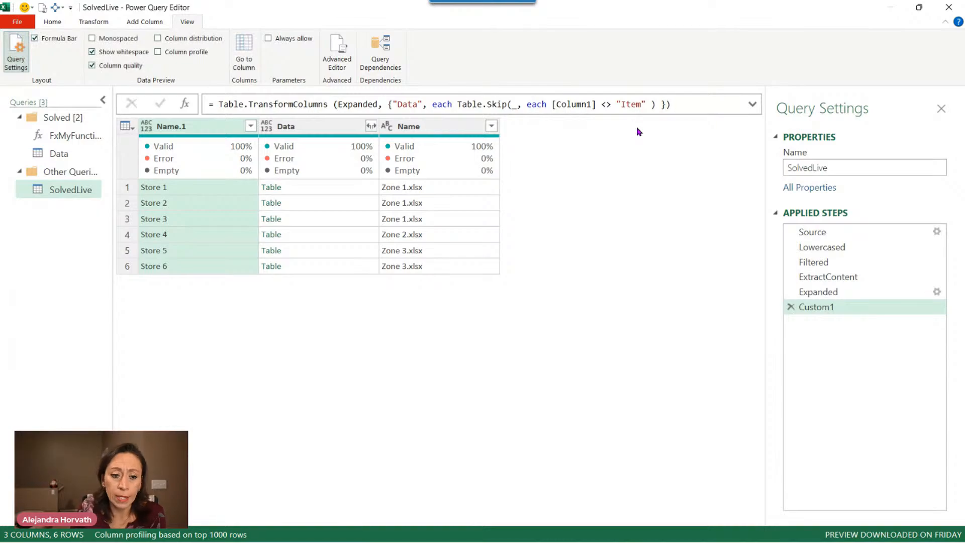
# Preview the nested tables in the Data column for Stores 1 to 6 to check their first rows.
pyautogui.click(366, 191)
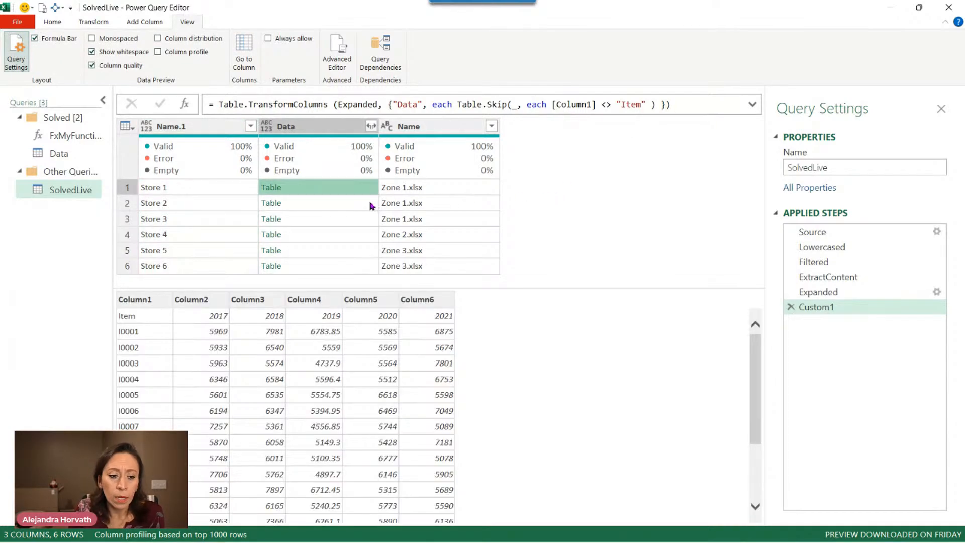
pyautogui.click(370, 203)
pyautogui.click(370, 220)
pyautogui.click(371, 234)
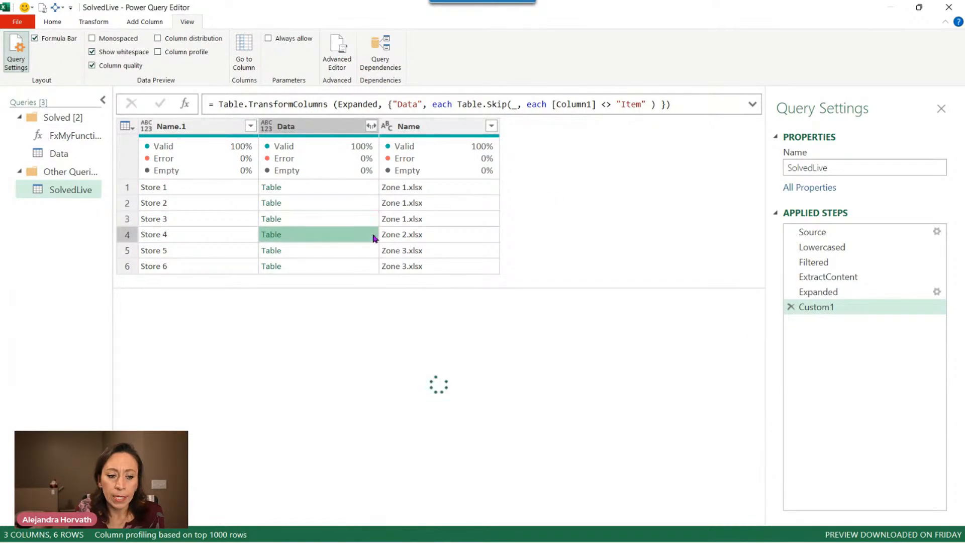
pyautogui.click(369, 254)
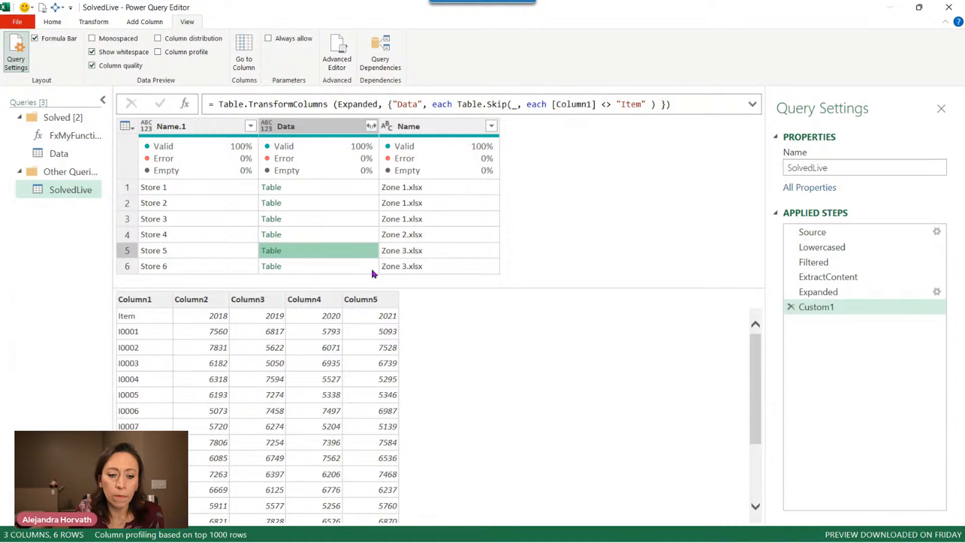
pyautogui.click(372, 270)
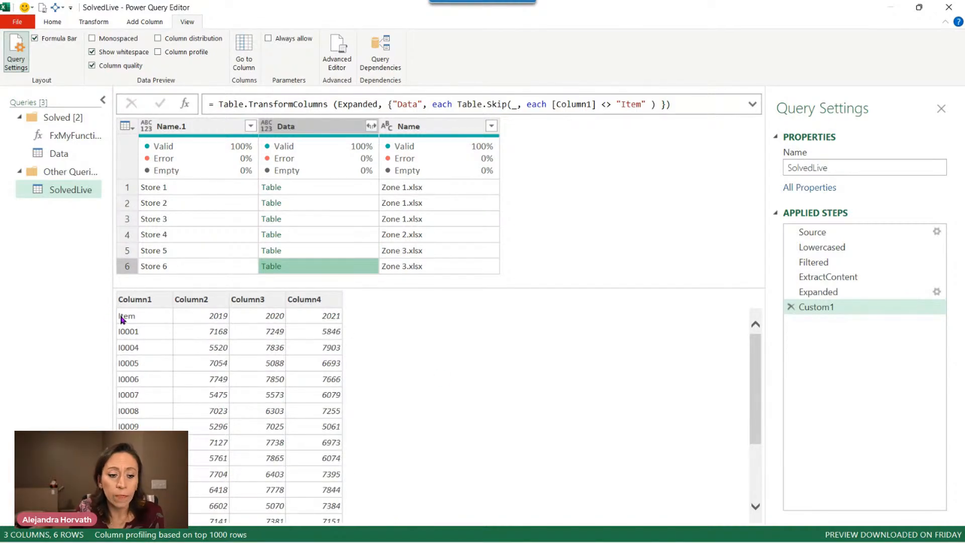
pyautogui.click(348, 254)
pyautogui.click(349, 241)
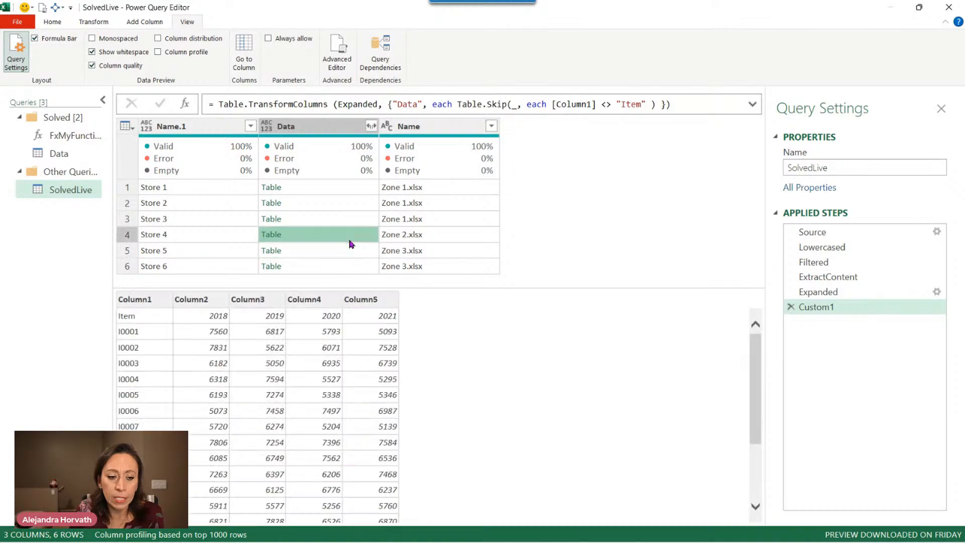
pyautogui.click(353, 221)
pyautogui.click(355, 205)
pyautogui.click(358, 190)
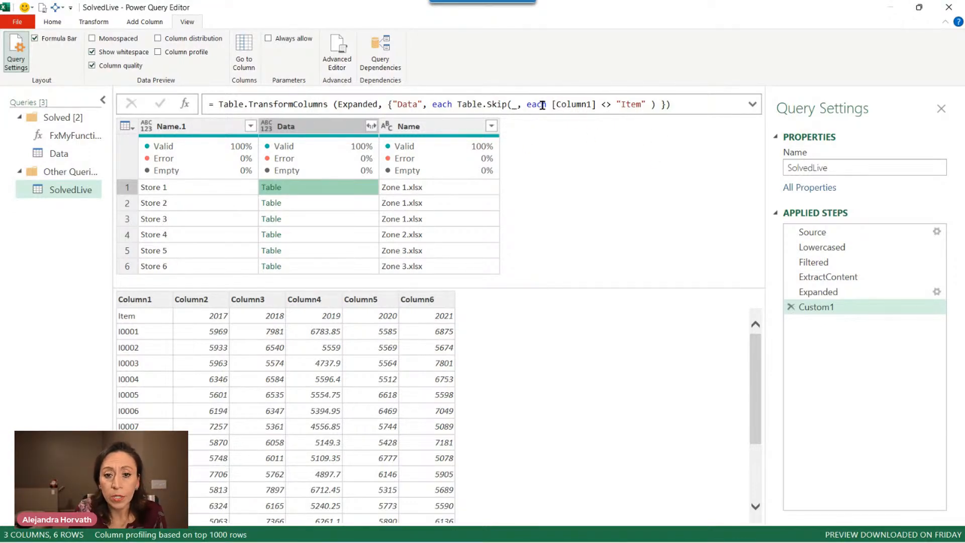
# Expand the formula bar and put the Table.Skip expression on its own indented line after each.
pyautogui.click(213, 104)
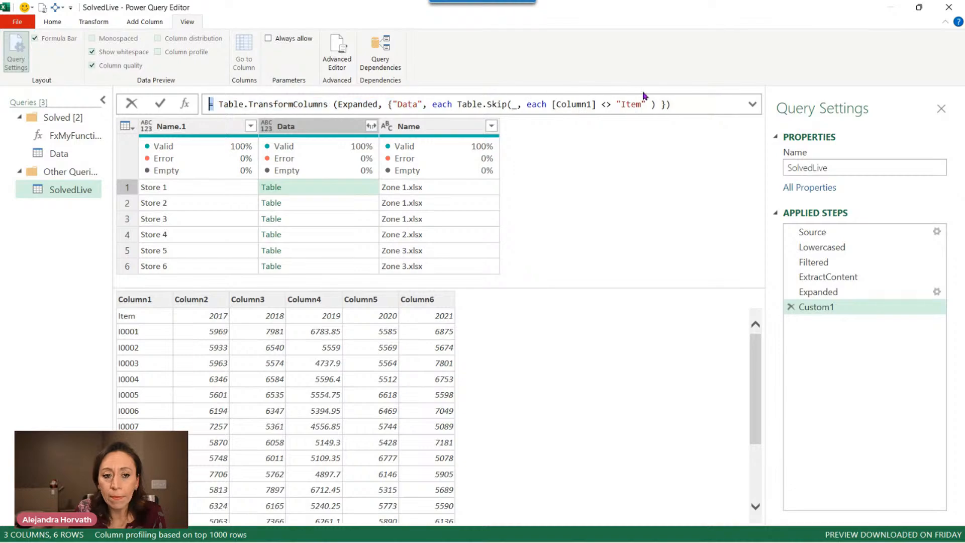
pyautogui.keyDown('shift'); pyautogui.click(673, 99); pyautogui.keyUp('shift')
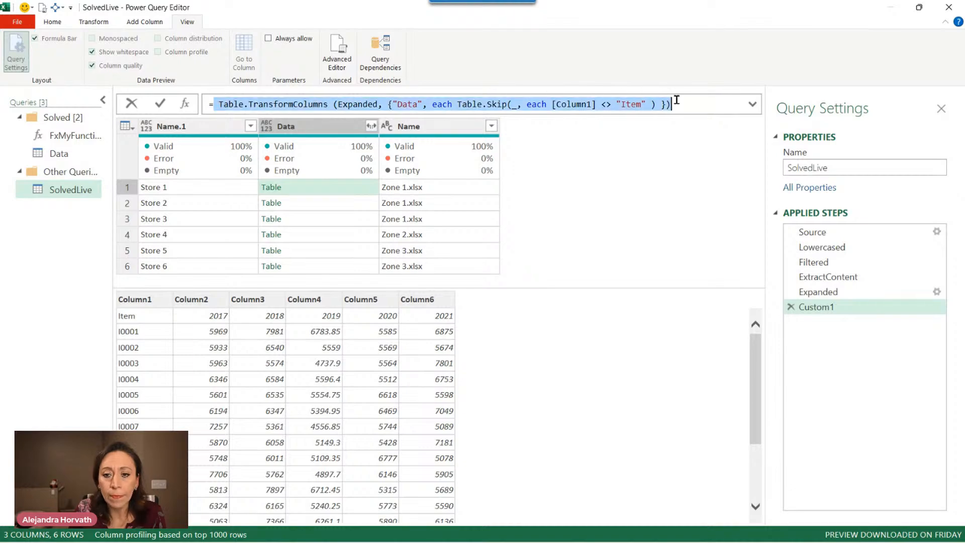
pyautogui.click(753, 106)
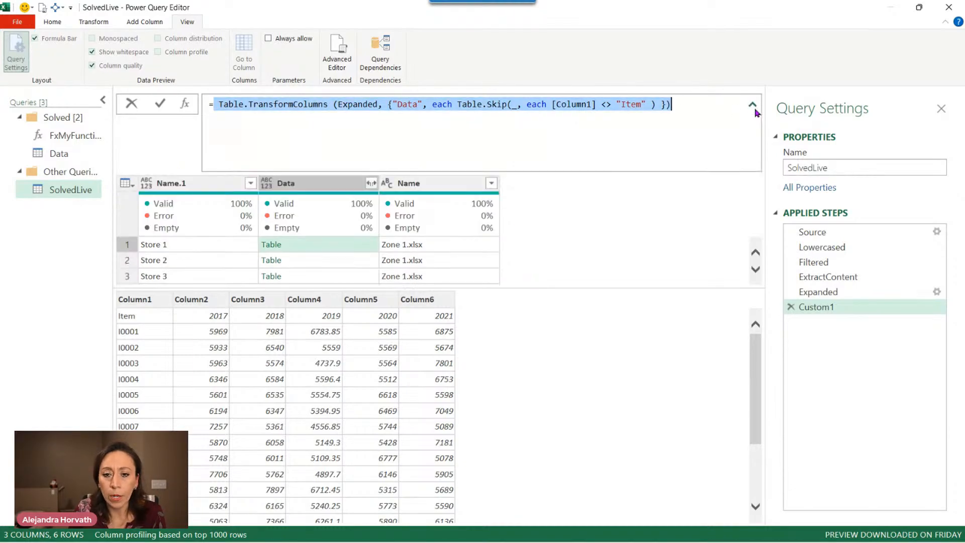
pyautogui.click(457, 105)
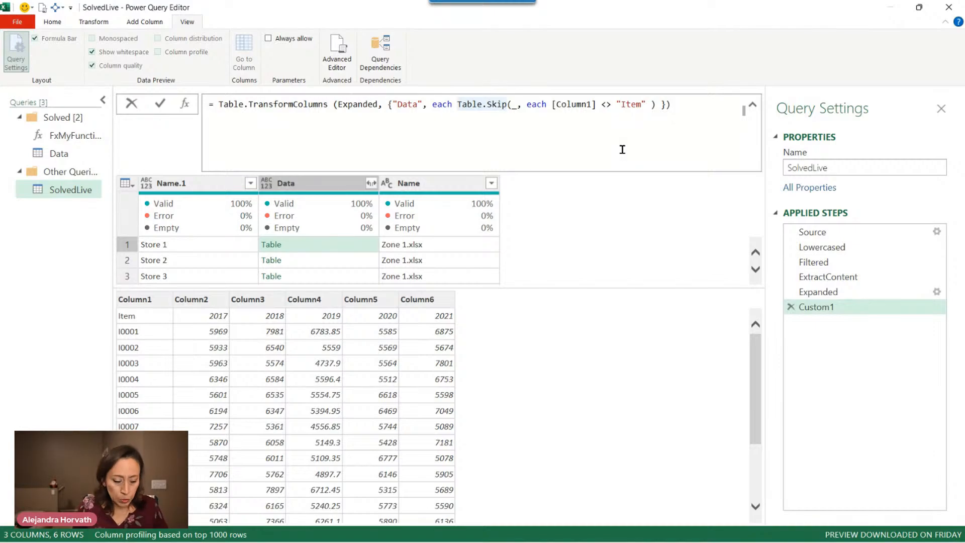
pyautogui.hotkey('shift', 'Return')
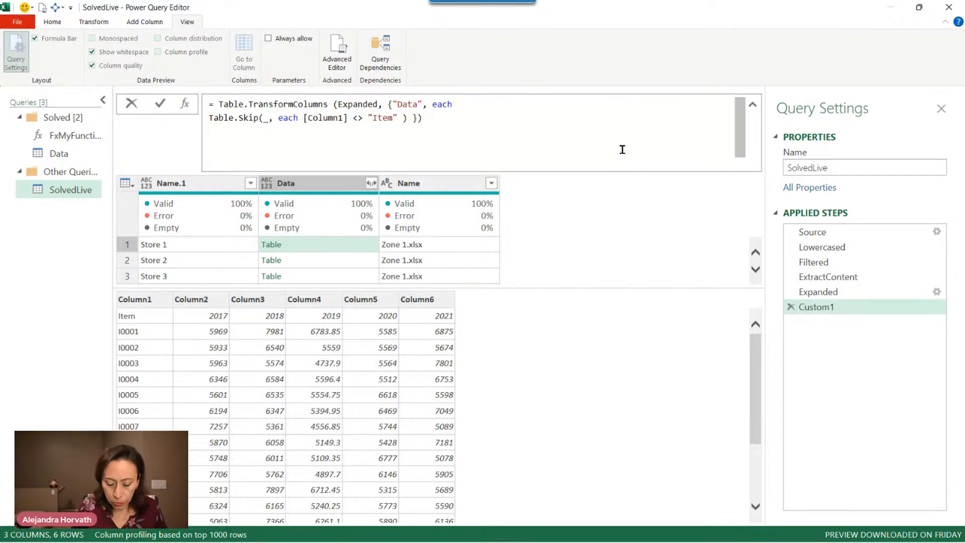
pyautogui.press('Tab')
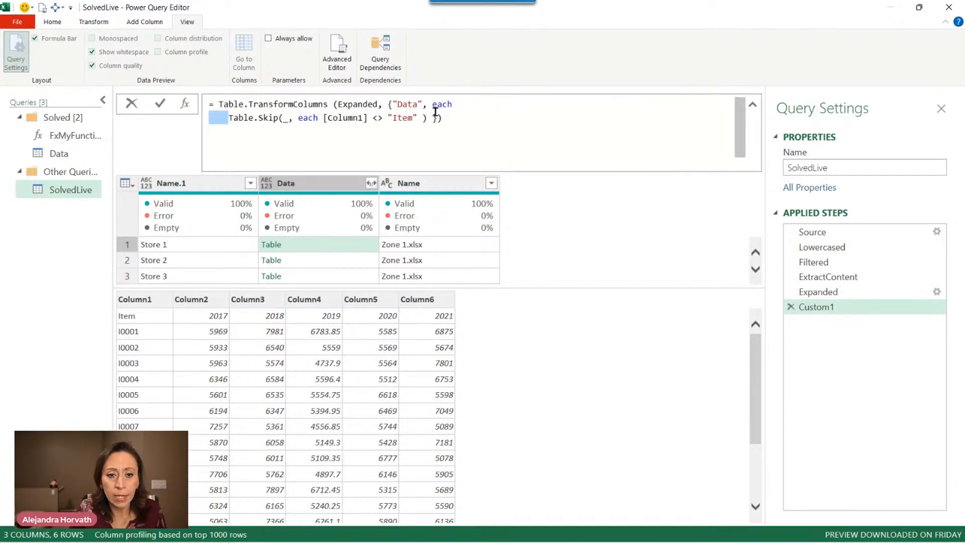
pyautogui.press('BackSpace')
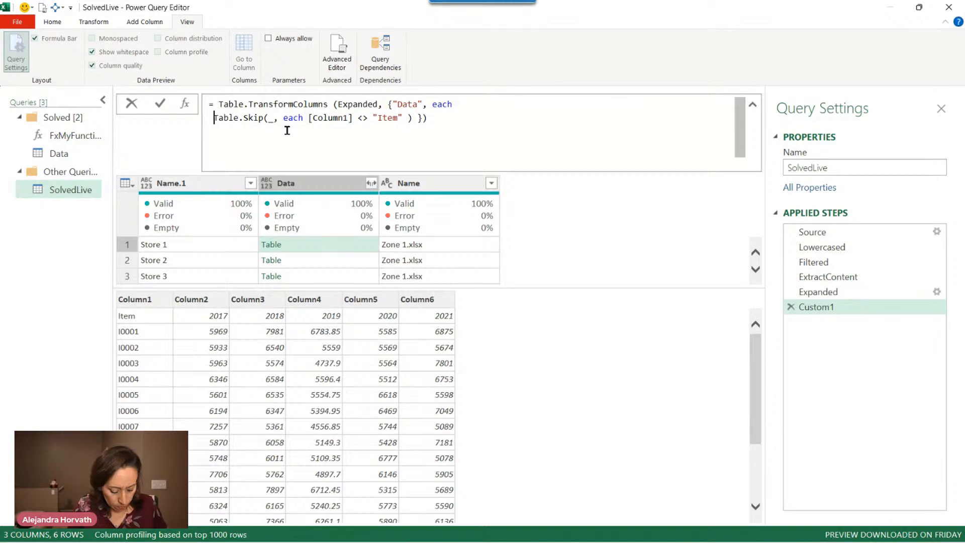
pyautogui.press('Tab')
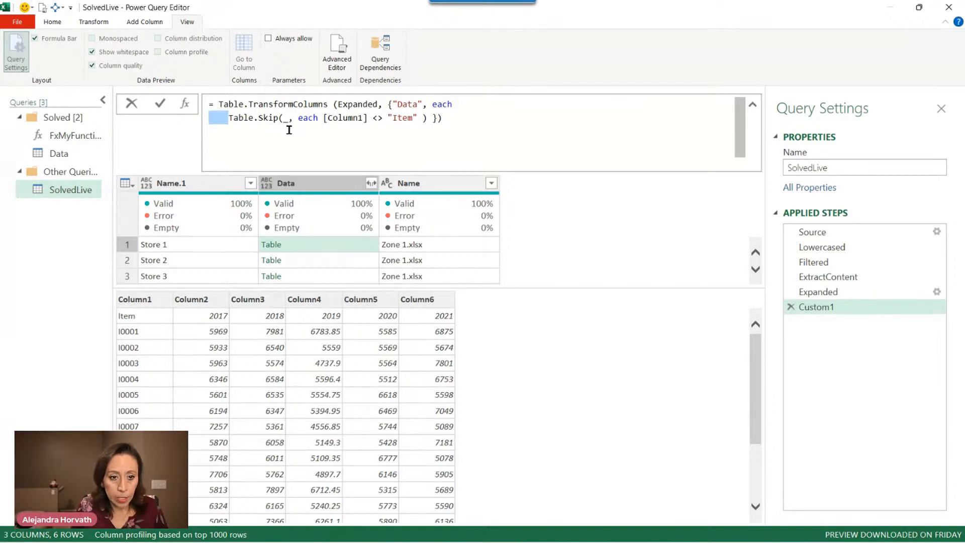
# Indent the Table.Skip line of the Custom1 formula and put the closing brackets on their own indented line.
pyautogui.press('Right')
pyautogui.press('Left')
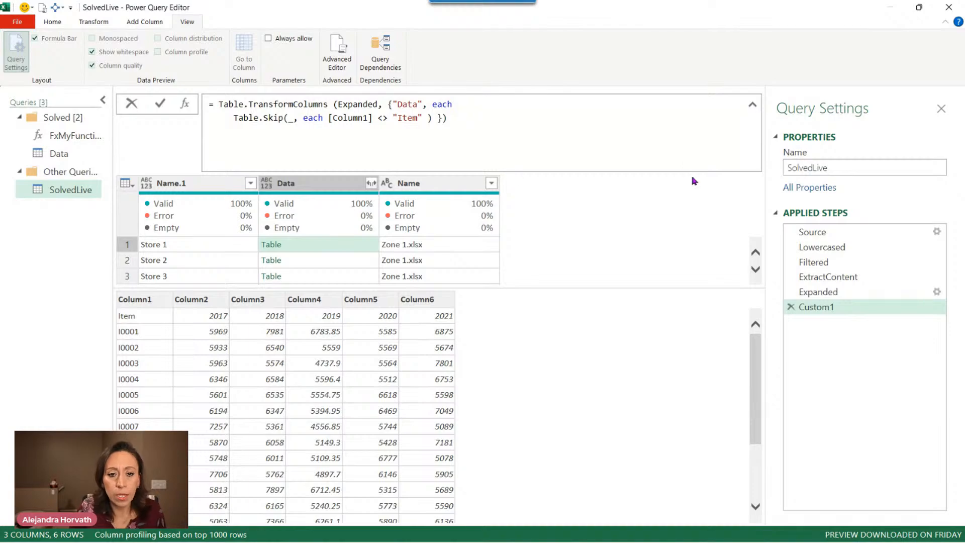
pyautogui.click(436, 119)
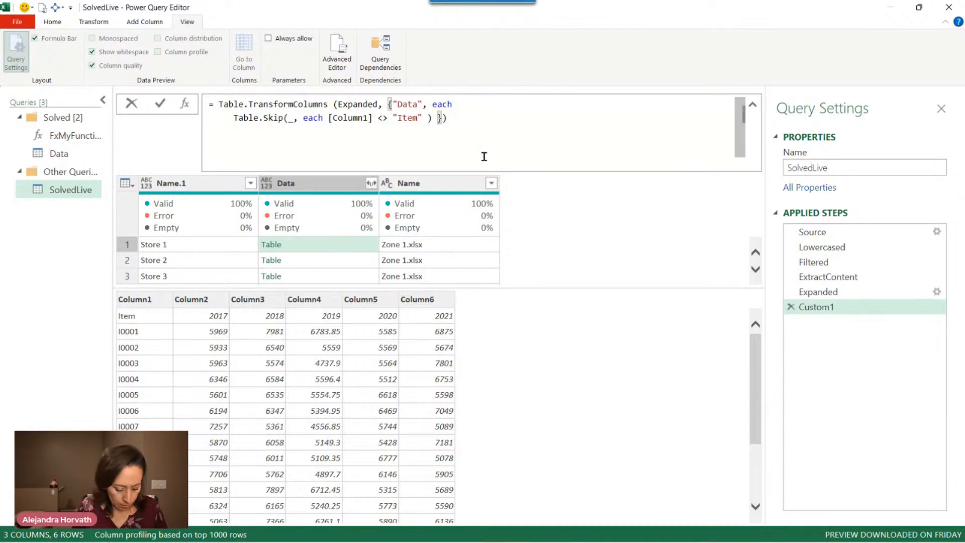
pyautogui.hotkey('shift', 'Return')
pyautogui.press('Tab')
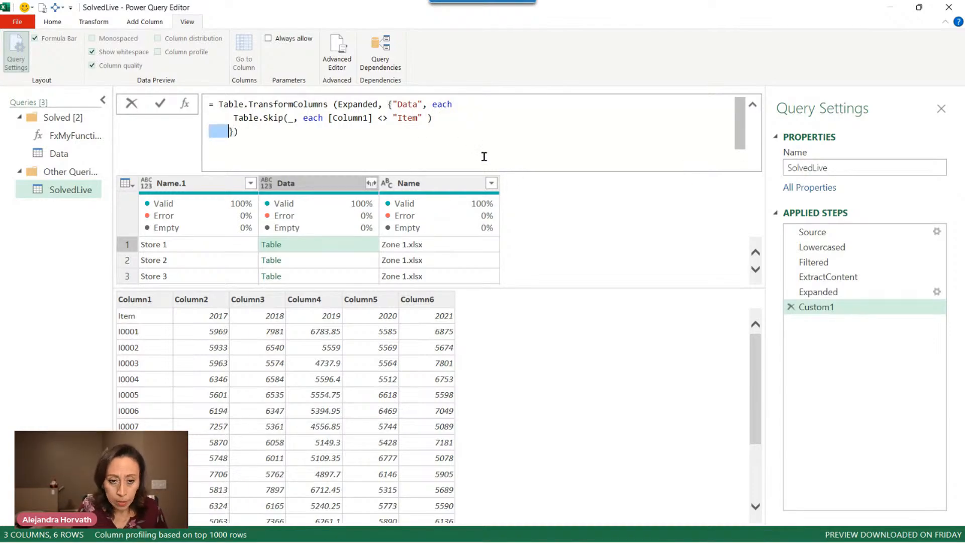
# Wrap the Table.Skip expression in Table.PromoteHeaders within the Custom1 formula and commit the formula.
pyautogui.press('Up')
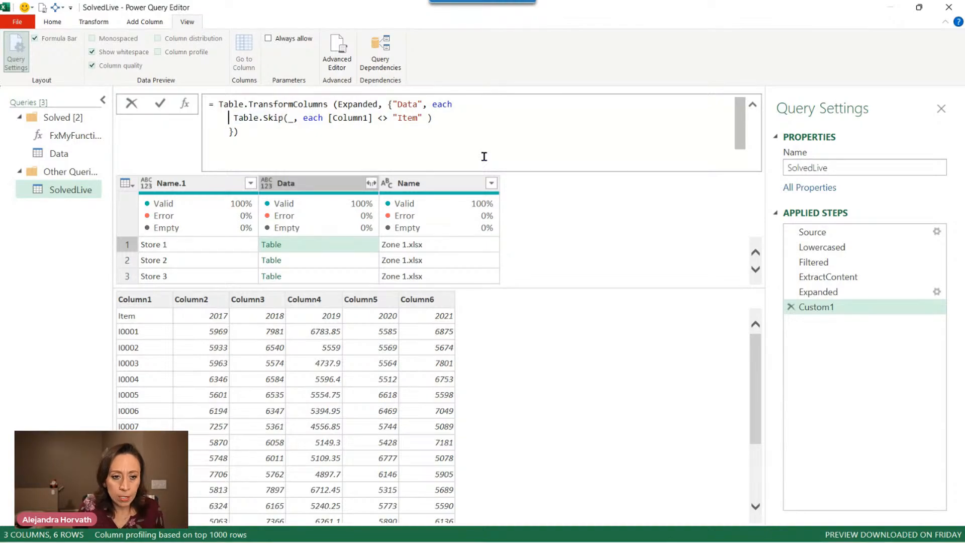
pyautogui.press('Left')
pyautogui.write('tab')
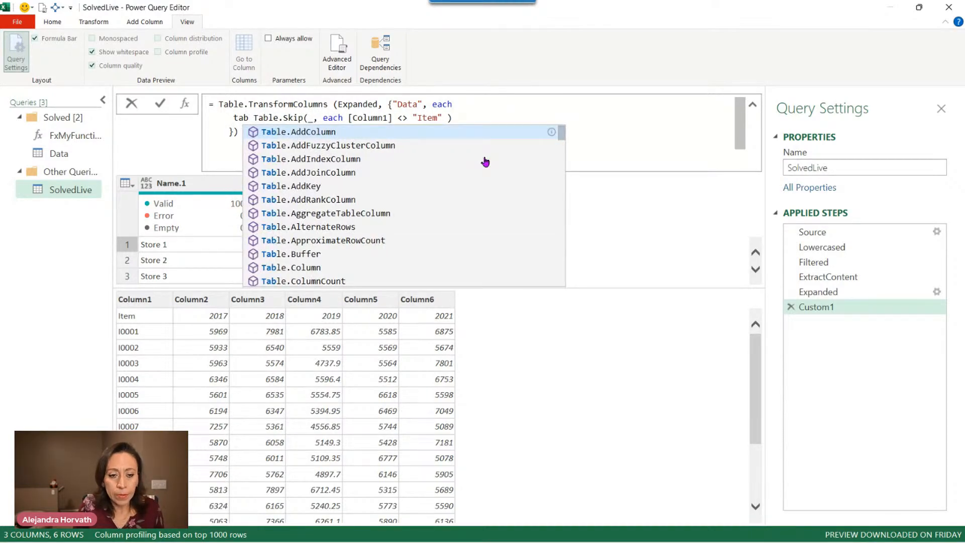
pyautogui.write('.prom')
pyautogui.press('Tab')
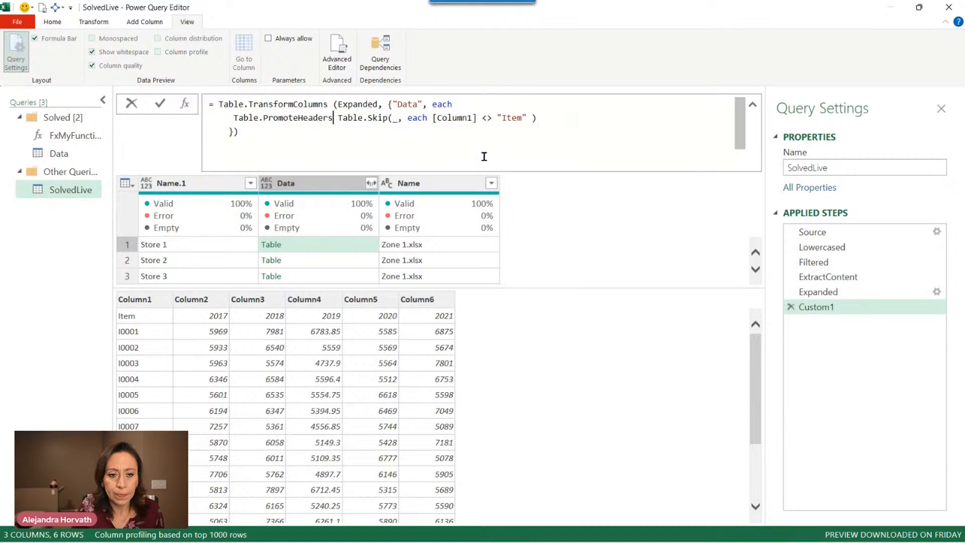
pyautogui.press('Right')
pyautogui.write('(')
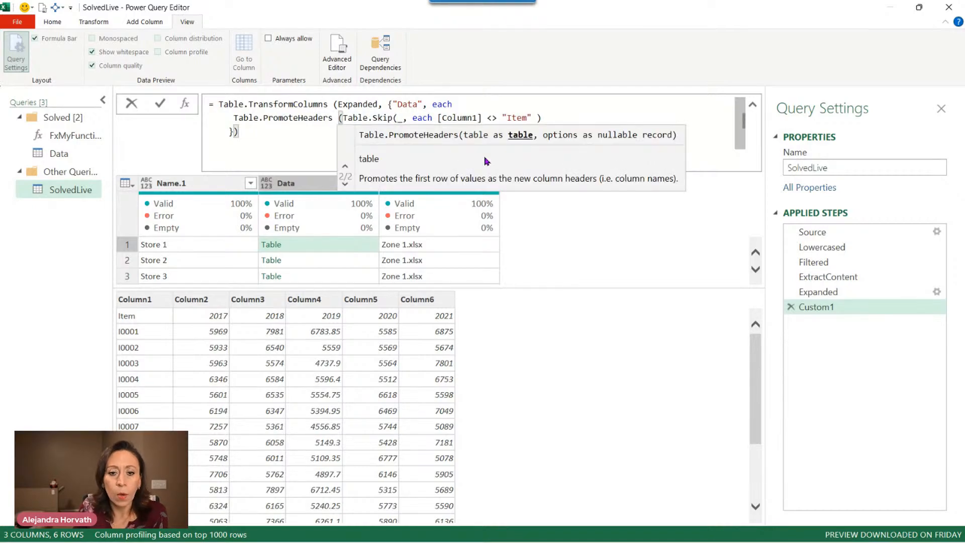
pyautogui.press('End')
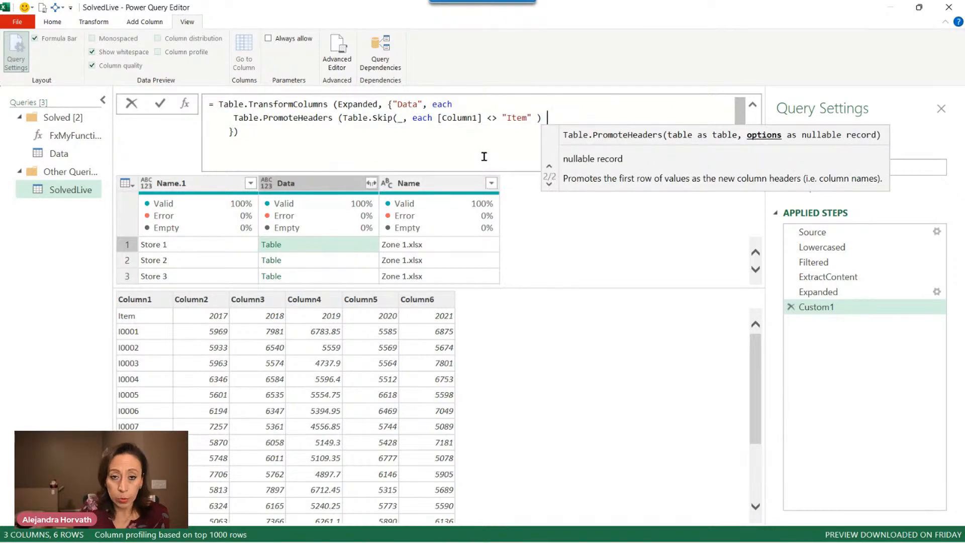
pyautogui.write(')')
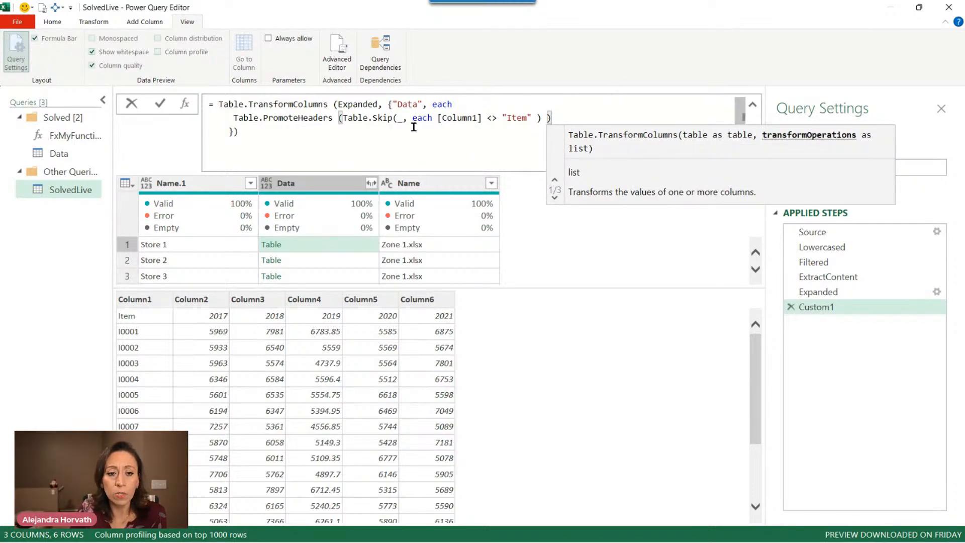
pyautogui.click(160, 103)
# Preview the nested tables of Store 1 through Store 5 to check their column headers.
pyautogui.click(323, 246)
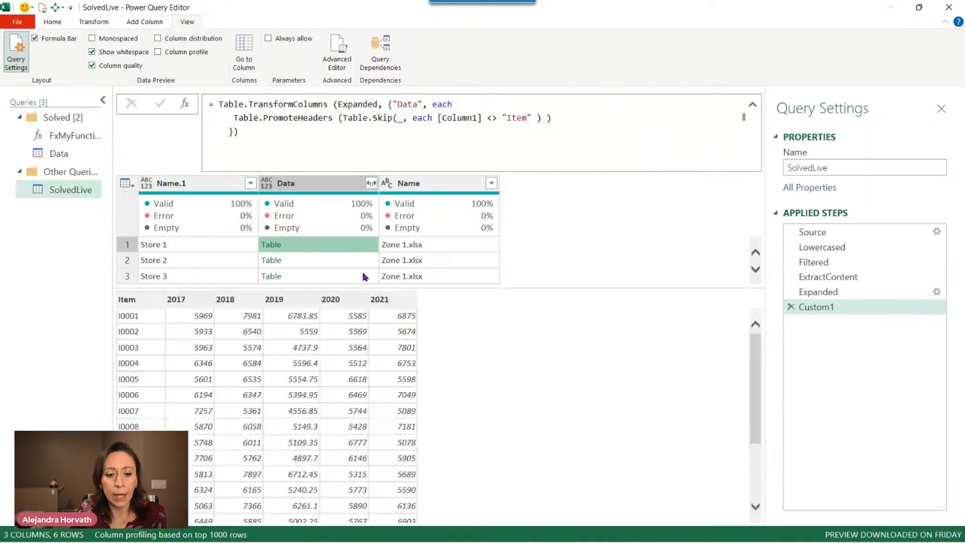
pyautogui.click(361, 260)
pyautogui.scroll(-1, 362, 261)
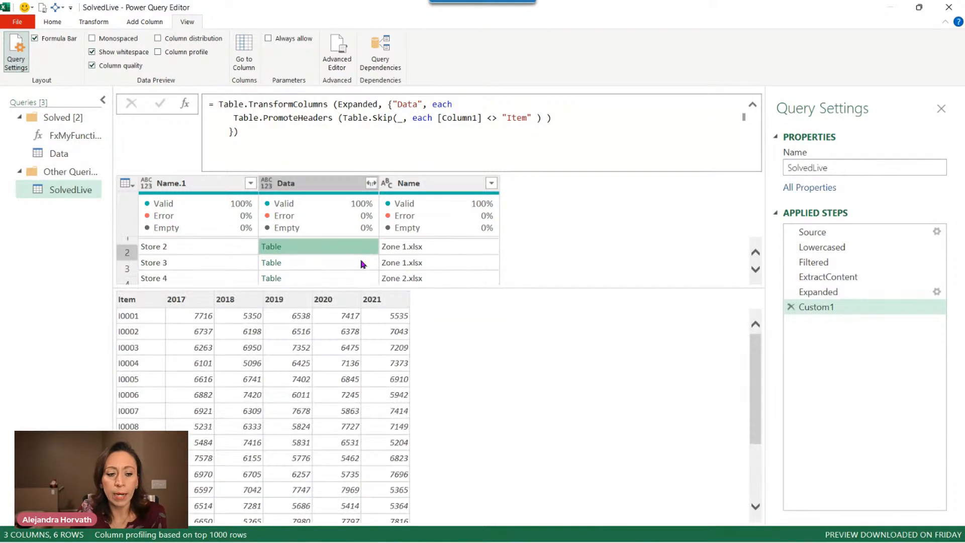
pyautogui.click(360, 261)
pyautogui.click(365, 278)
pyautogui.scroll(-1, 365, 278)
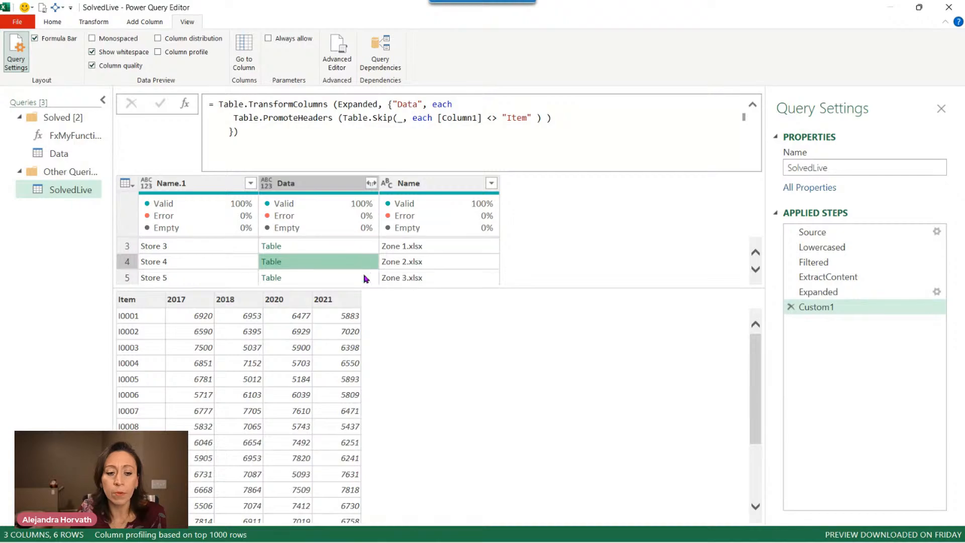
pyautogui.click(366, 277)
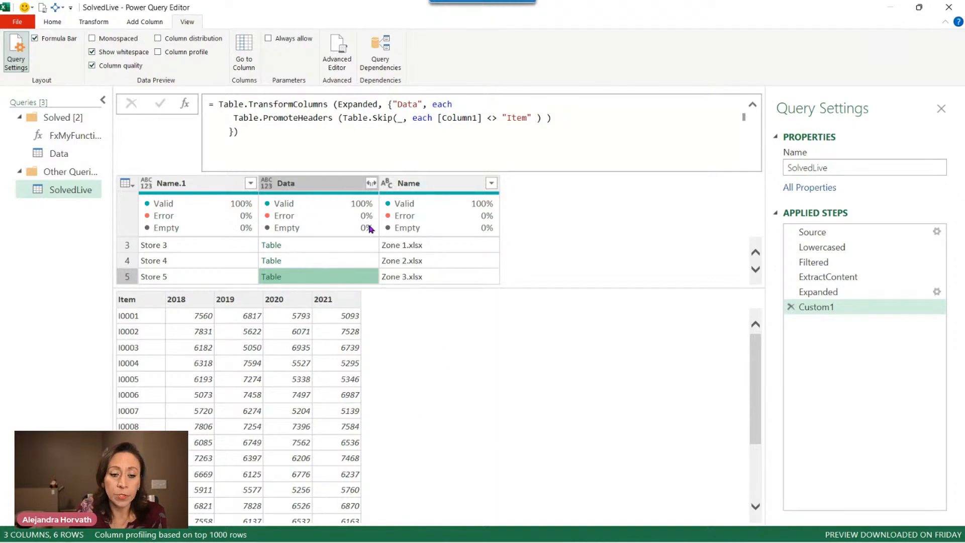
# Review the Name.1, Name and Data columns and examine the year columns in the nested tables of Stores 1 to 3.
pyautogui.click(225, 186)
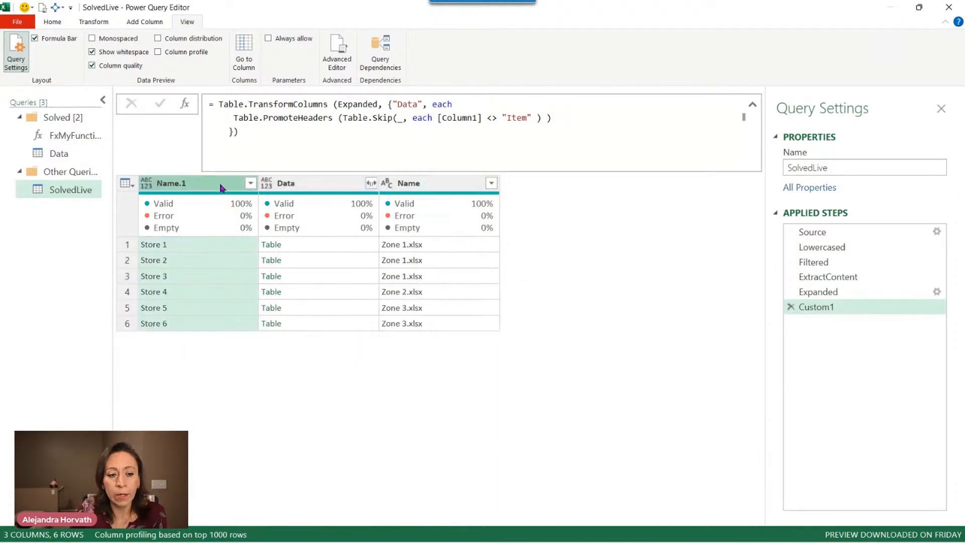
pyautogui.click(417, 186)
pyautogui.click(352, 190)
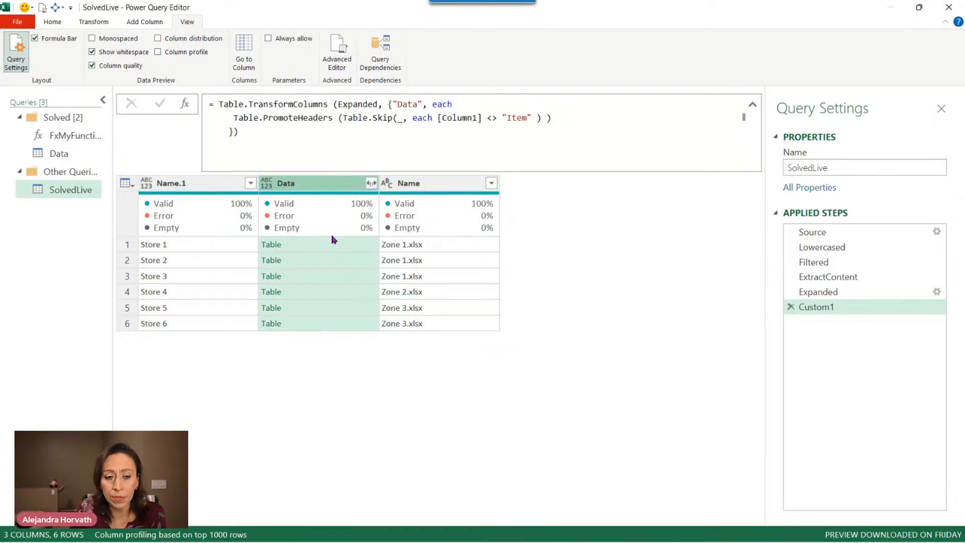
pyautogui.click(345, 246)
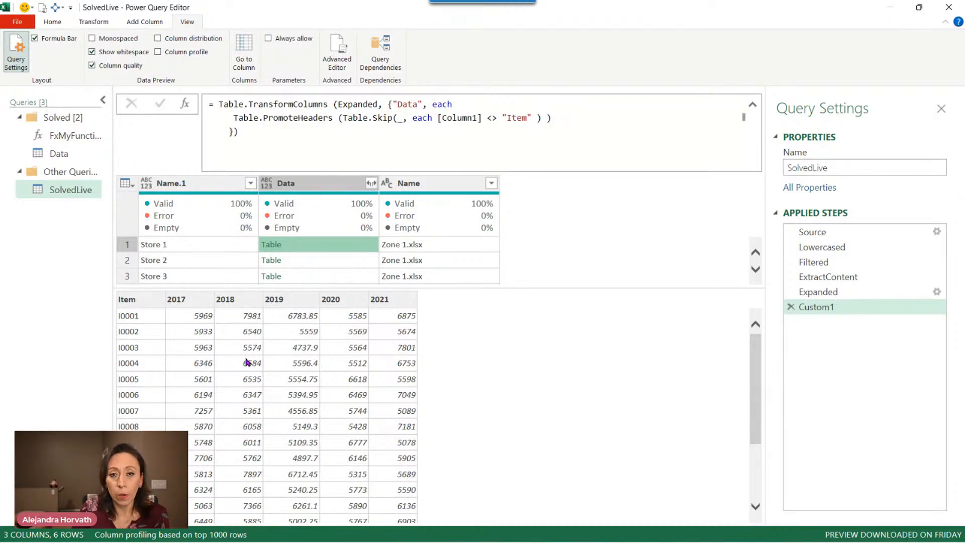
pyautogui.click(318, 263)
pyautogui.click(331, 277)
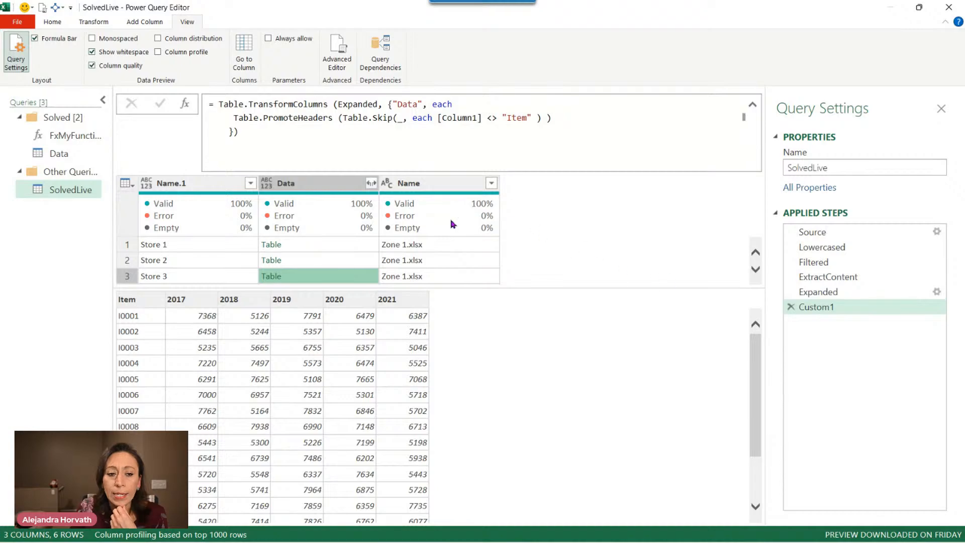
pyautogui.moveTo(448, 224)
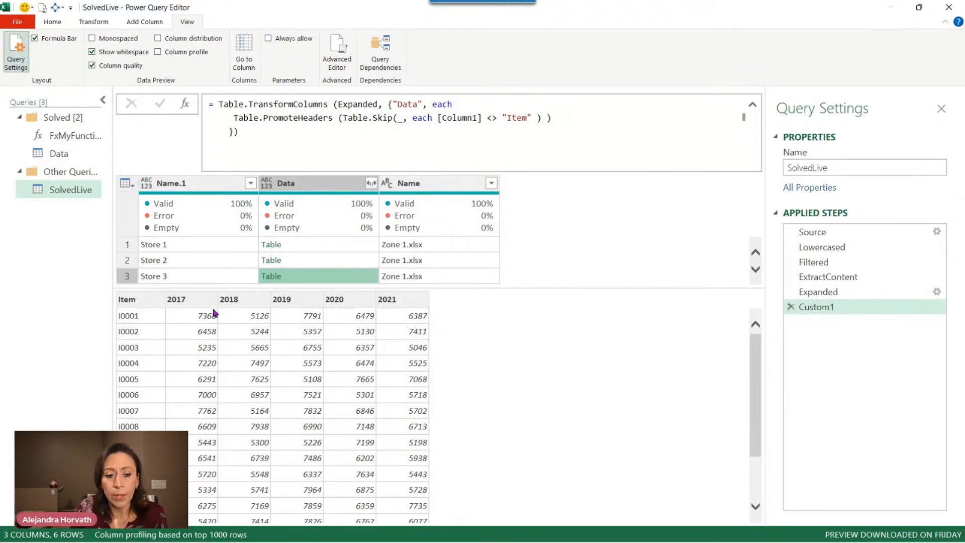
# Unpivot all columns other than Name.1 in the SolvedLive query.
pyautogui.click(221, 186)
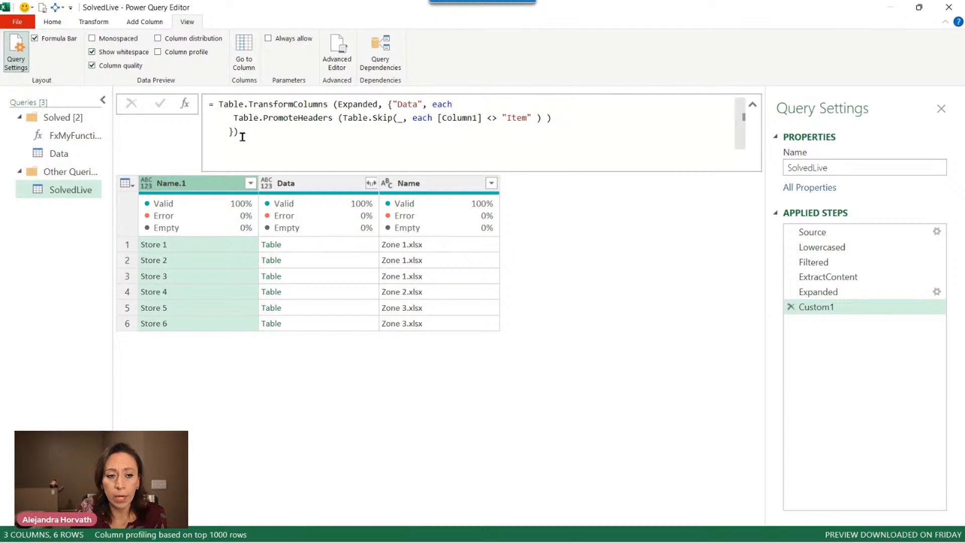
pyautogui.rightClick(208, 182)
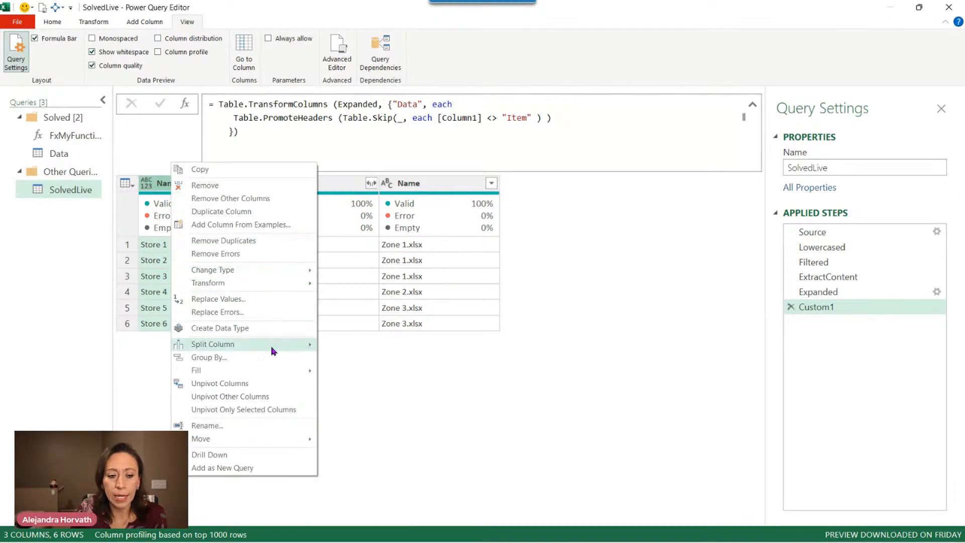
pyautogui.click(275, 396)
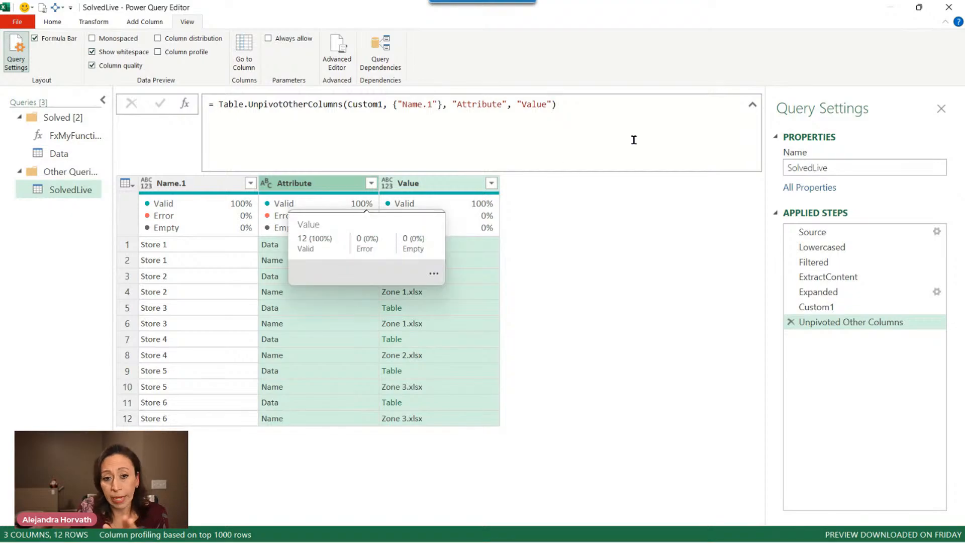
# Select the generated Table.UnpivotOtherColumns formula text and delete the Unpivoted Other Columns step.
pyautogui.click(668, 103)
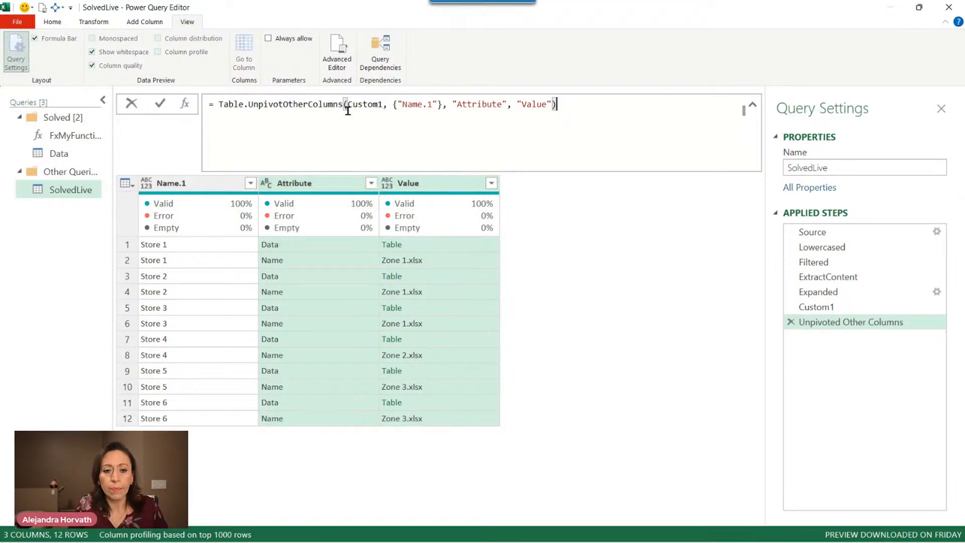
pyautogui.hotkey('ctrl', 'a')
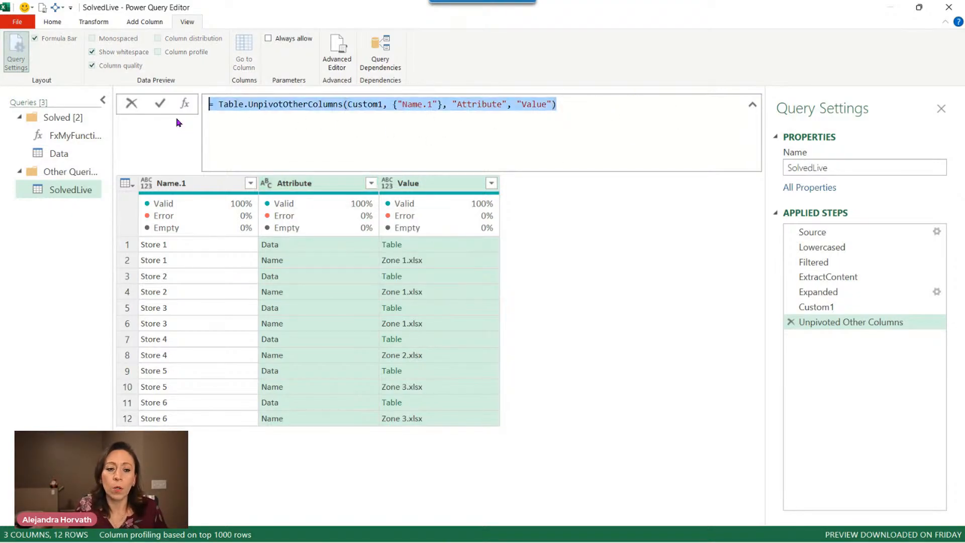
pyautogui.click(299, 206)
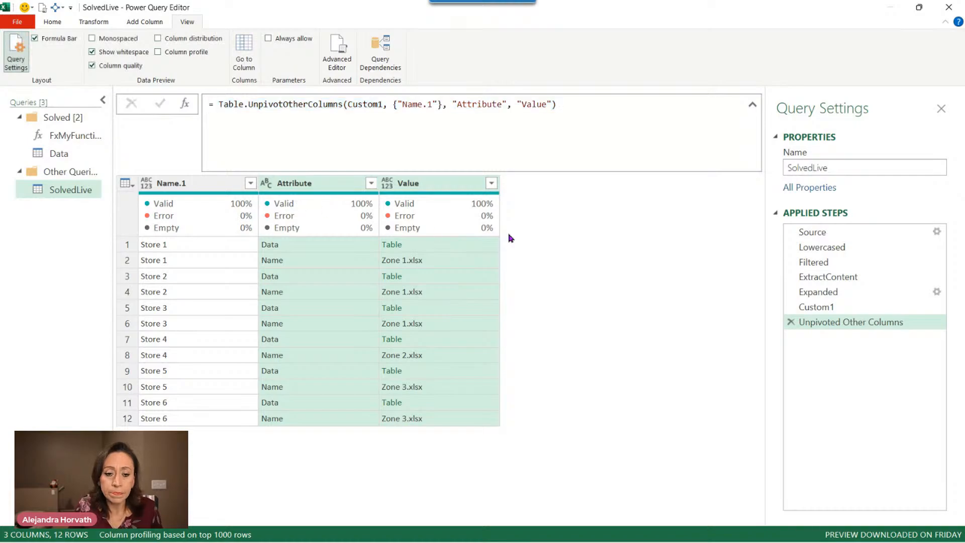
pyautogui.click(791, 322)
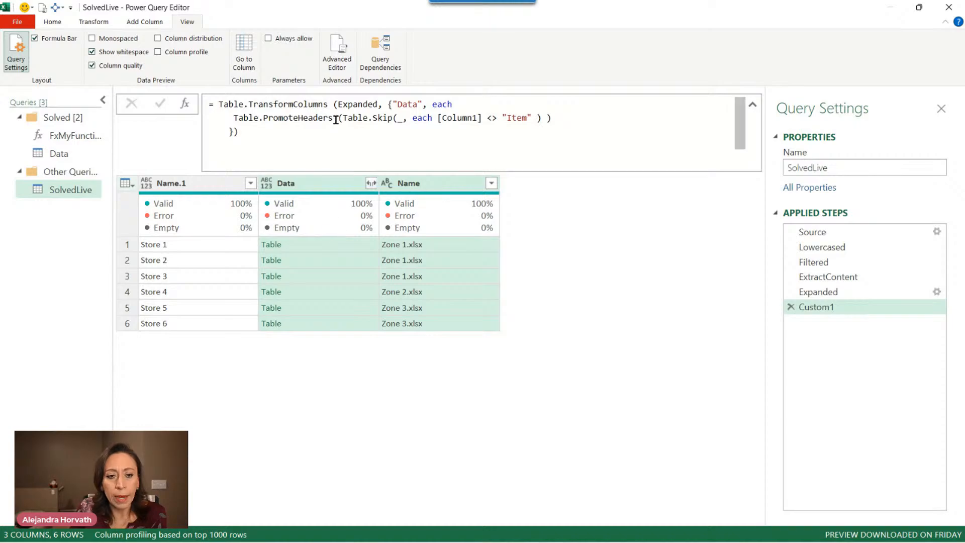
# Examine the formulas of the ExpandedContent and RemoveTopPromHdrs steps in the Data query, and return to the SolvedLive query.
pyautogui.click(236, 117)
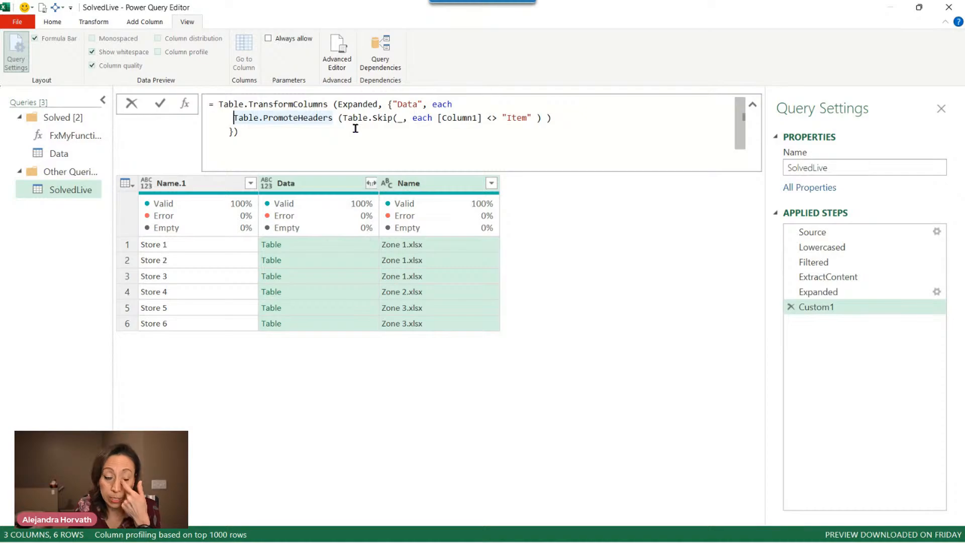
pyautogui.click(77, 153)
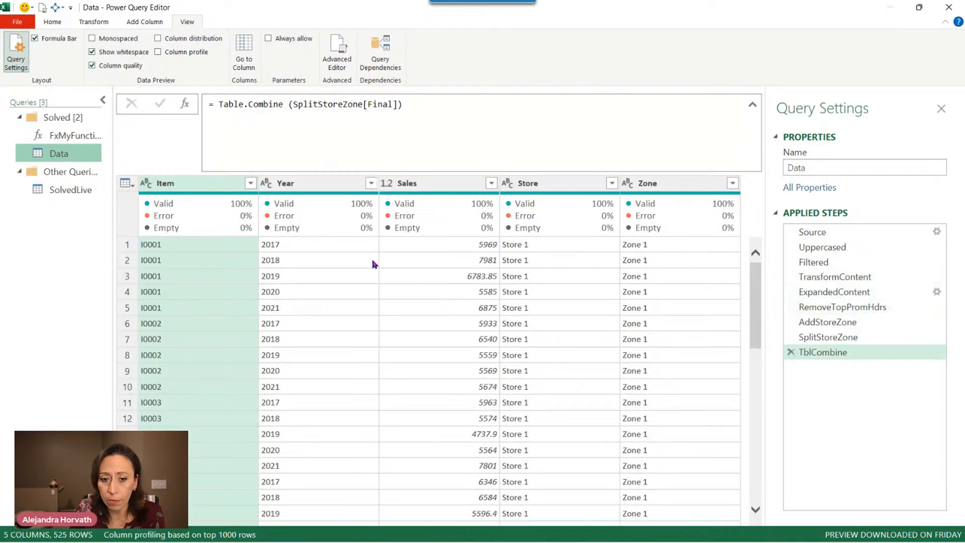
pyautogui.click(850, 293)
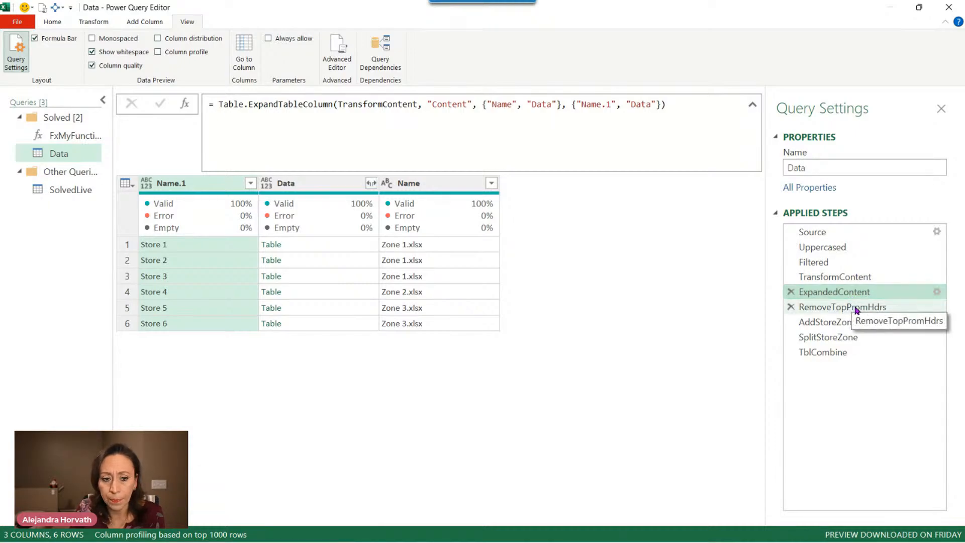
pyautogui.click(857, 311)
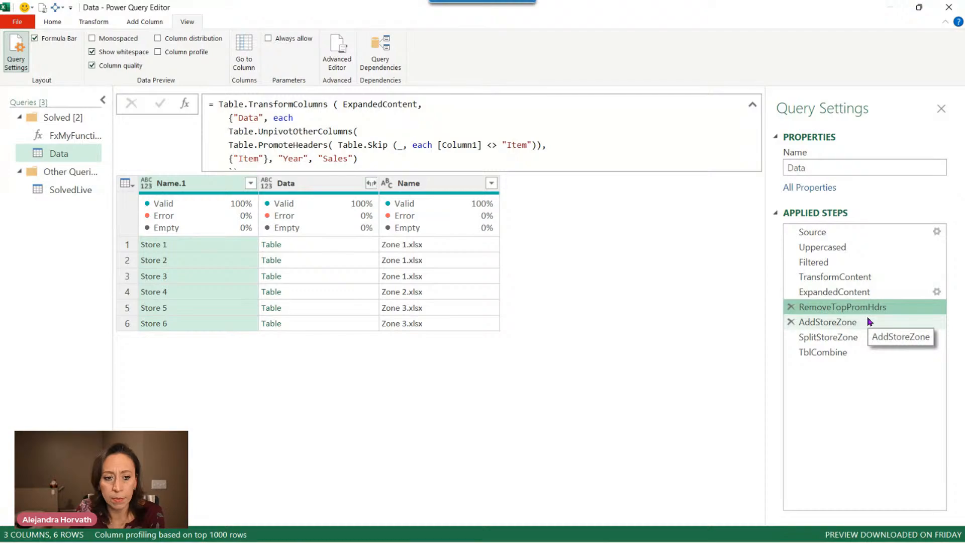
pyautogui.click(86, 191)
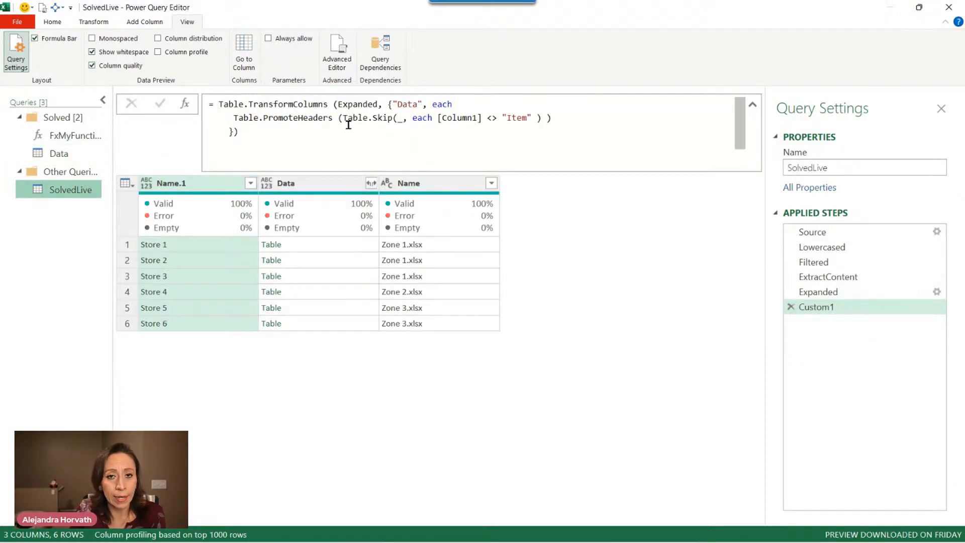
# Insert an empty line between 'each' and the Table.PromoteHeaders expression in the Custom1 formula.
pyautogui.click(222, 116)
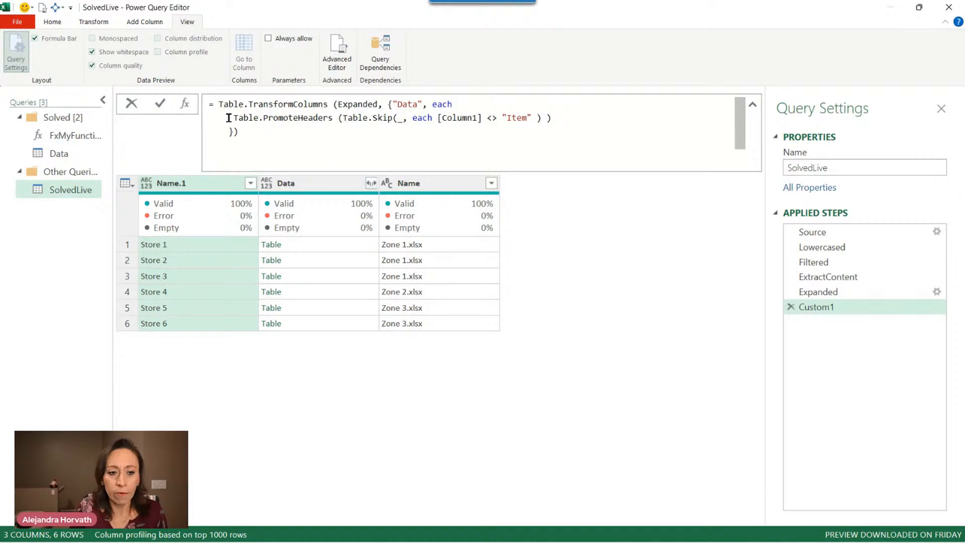
pyautogui.moveTo(229, 118); pyautogui.dragTo(544, 120)
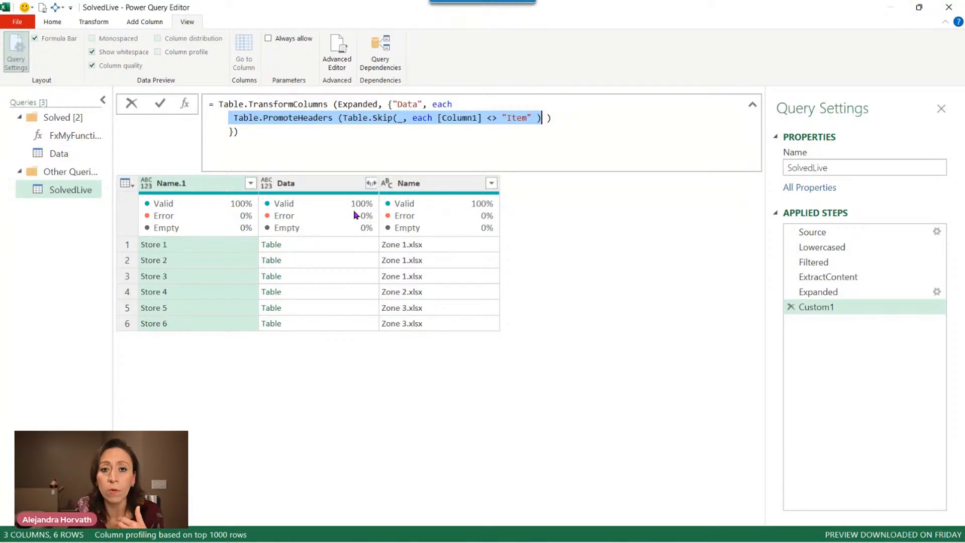
pyautogui.click(471, 104)
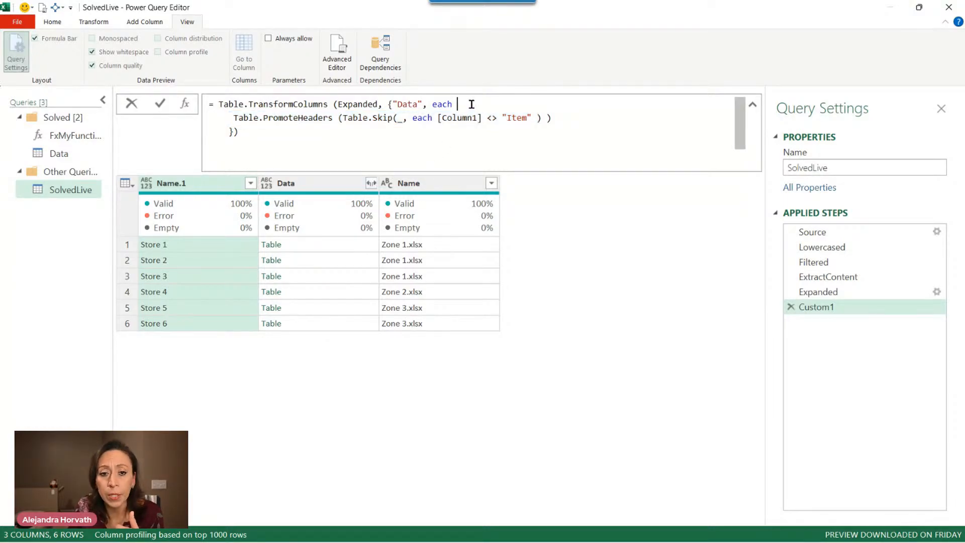
pyautogui.hotkey('shift', 'Return')
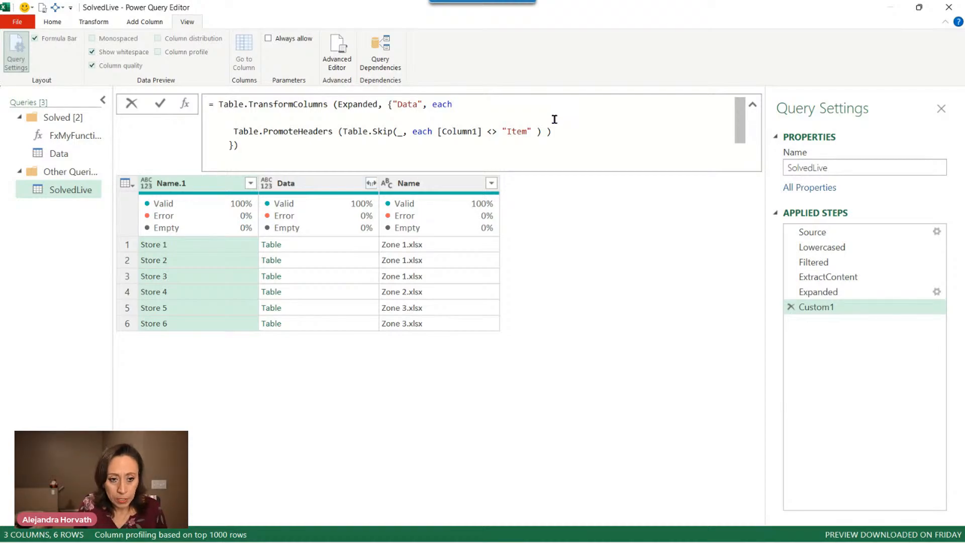
# Pull the closing brackets up onto the Table.PromoteHeaders line and paste the copied Table.UnpivotOtherColumns formula on a new line below it.
pyautogui.click(586, 134)
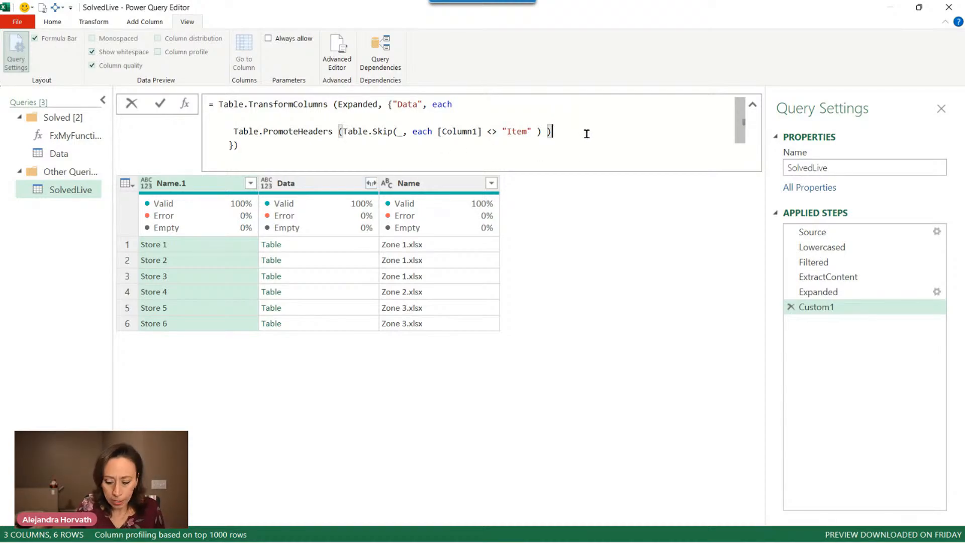
pyautogui.press('Delete')
pyautogui.click(586, 133)
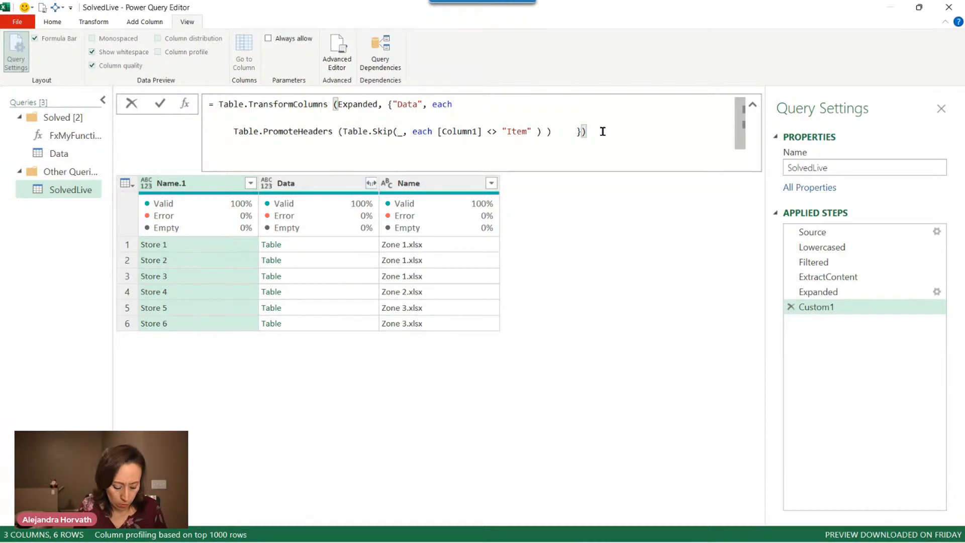
pyautogui.press('Return')
pyautogui.write('= Table.UnpivotOtherColumns(Custom1, {"Name.1"}, "Attribute", "Value")')
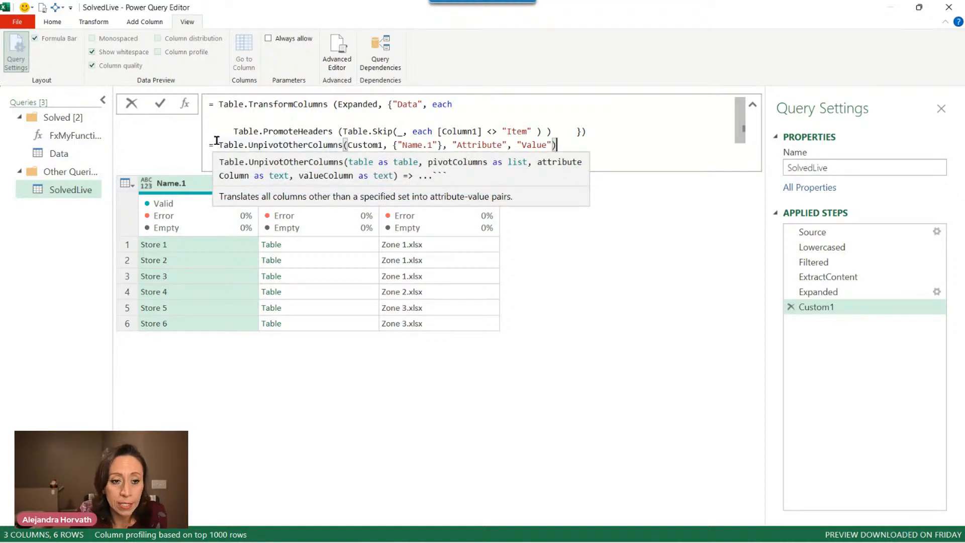
# Move the Table.UnpivotOtherColumns function name and its opening parenthesis from the pasted formula to the empty line above Table.PromoteHeaders.
pyautogui.moveTo(220, 143); pyautogui.dragTo(348, 144)
pyautogui.hotkey('ctrl', 'c')
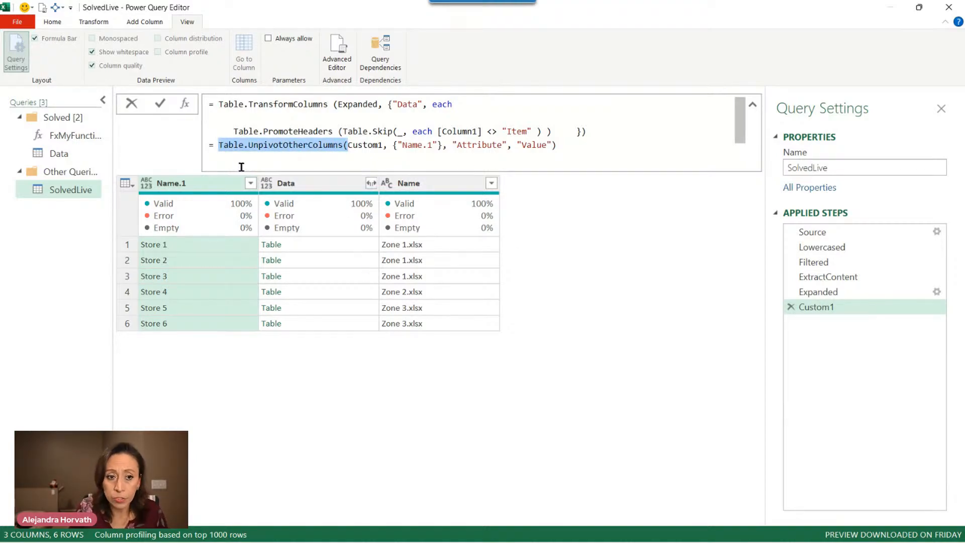
pyautogui.press('Delete')
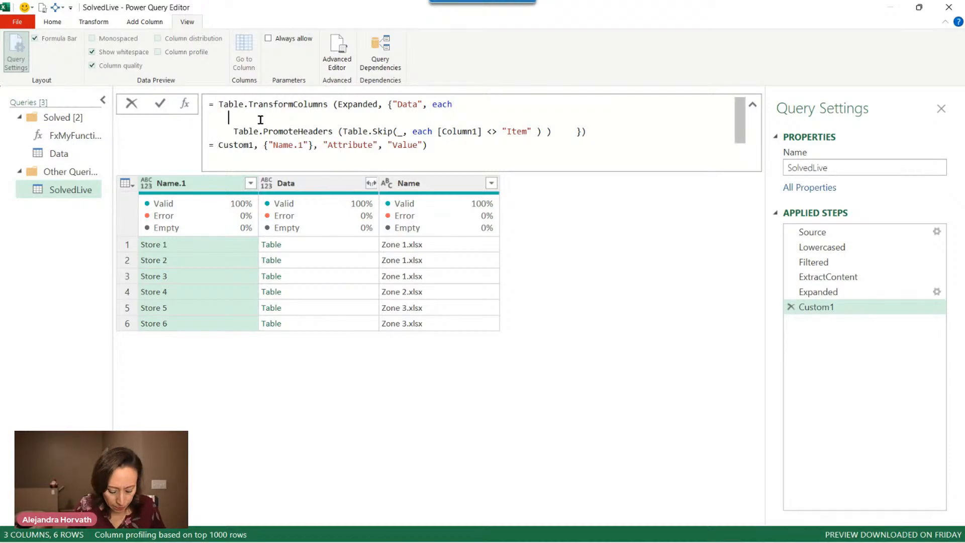
pyautogui.hotkey('ctrl', 'v')
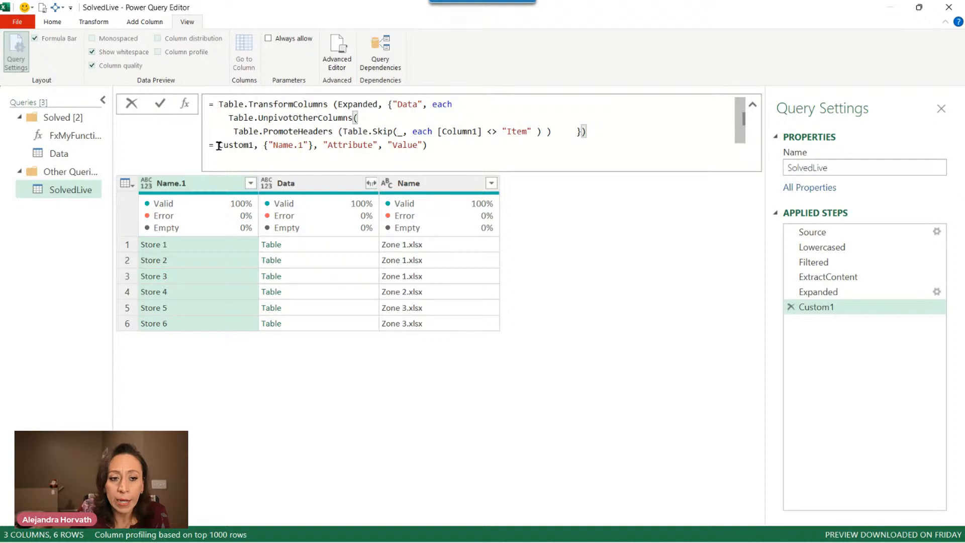
# Make the Table.PromoteHeaders expression the unpivot's table argument by adding a comma after it, and supply a pivotColumns list containing 'Item'.
pyautogui.moveTo(218, 144); pyautogui.dragTo(254, 145)
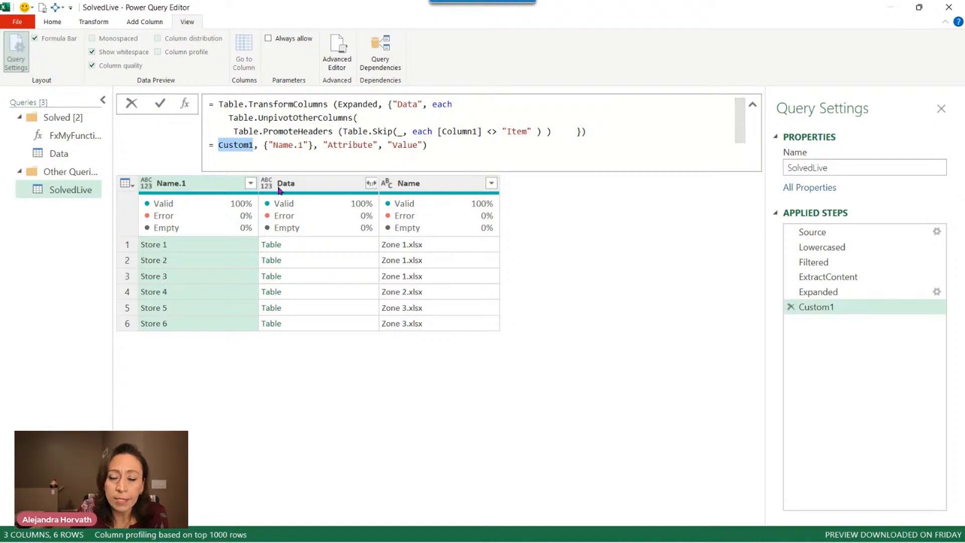
pyautogui.click(360, 118)
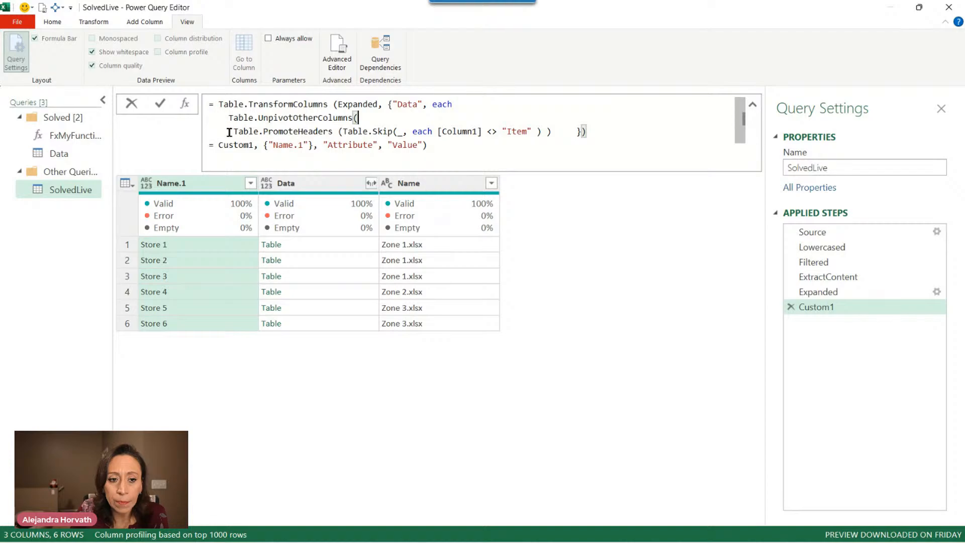
pyautogui.moveTo(230, 131); pyautogui.dragTo(552, 130)
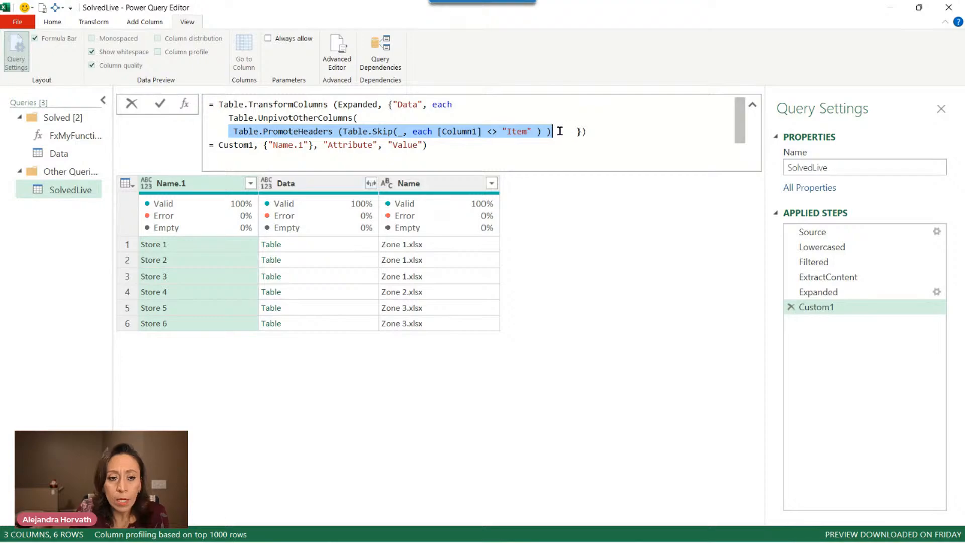
pyautogui.click(563, 131)
pyautogui.click(553, 133)
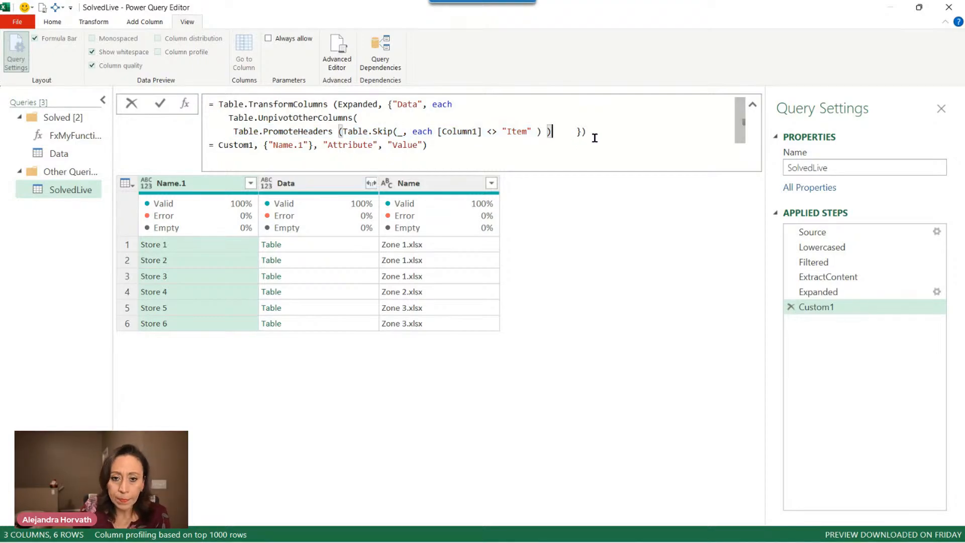
pyautogui.press('BackSpace')
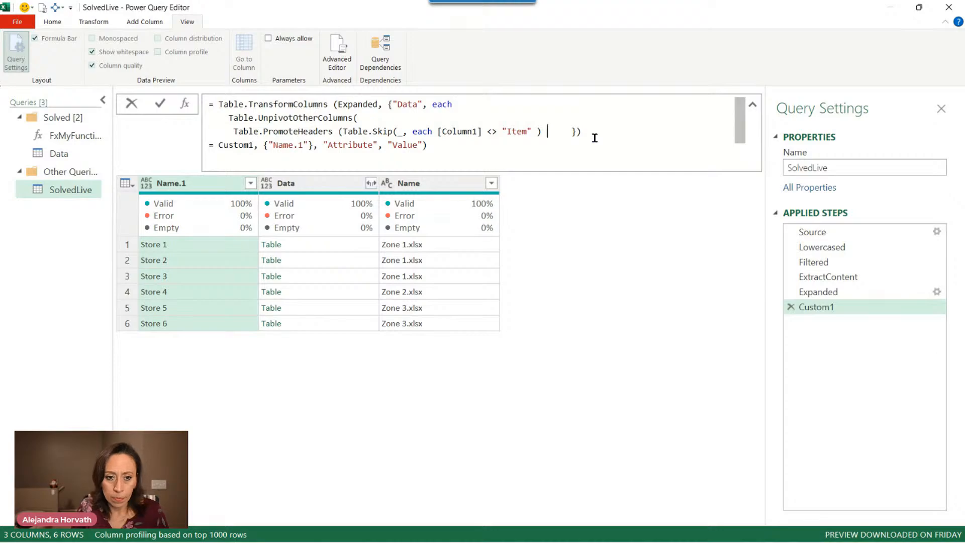
pyautogui.write(')')
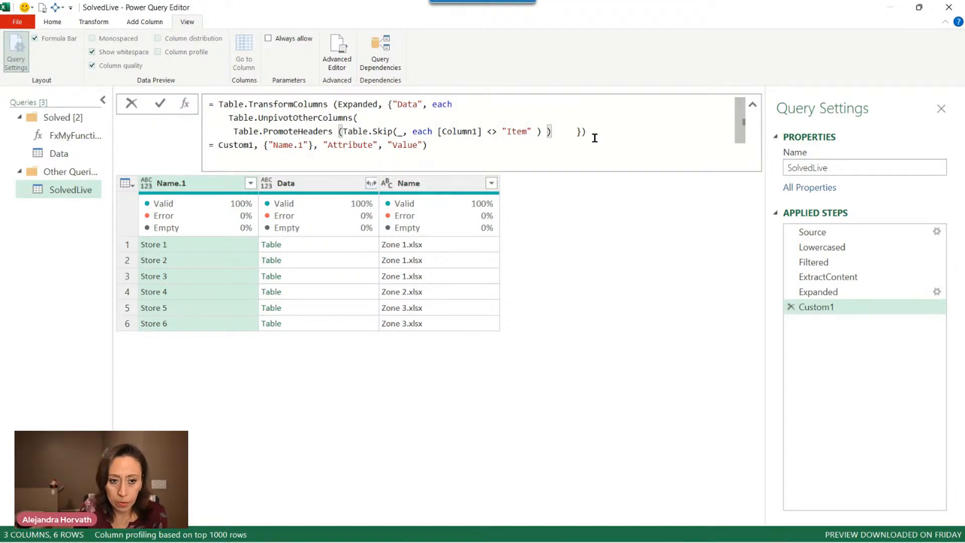
pyautogui.write(',')
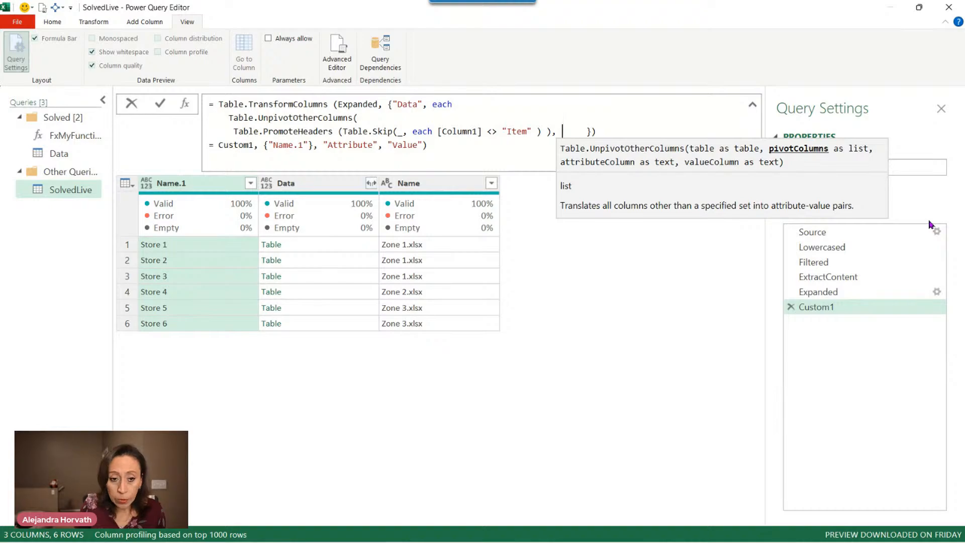
pyautogui.write('{"')
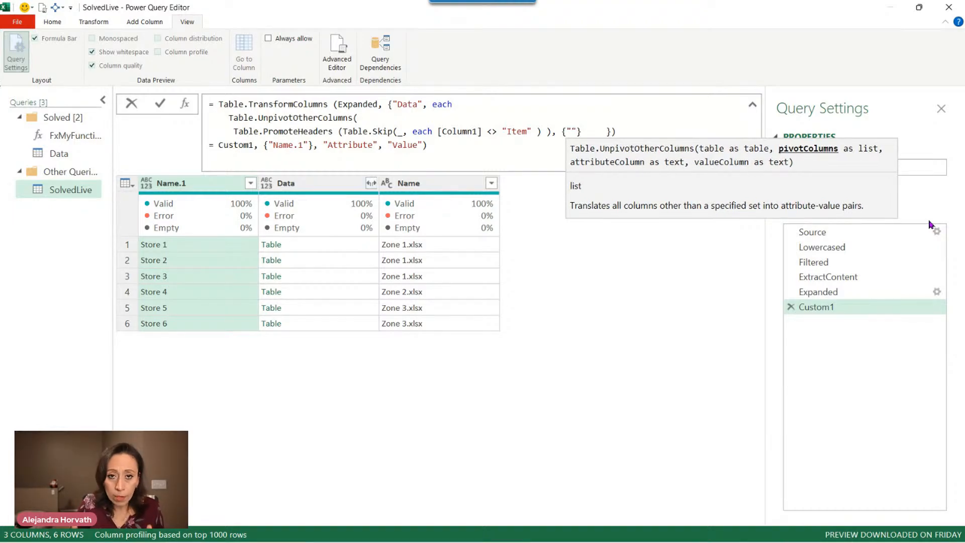
pyautogui.write('Item')
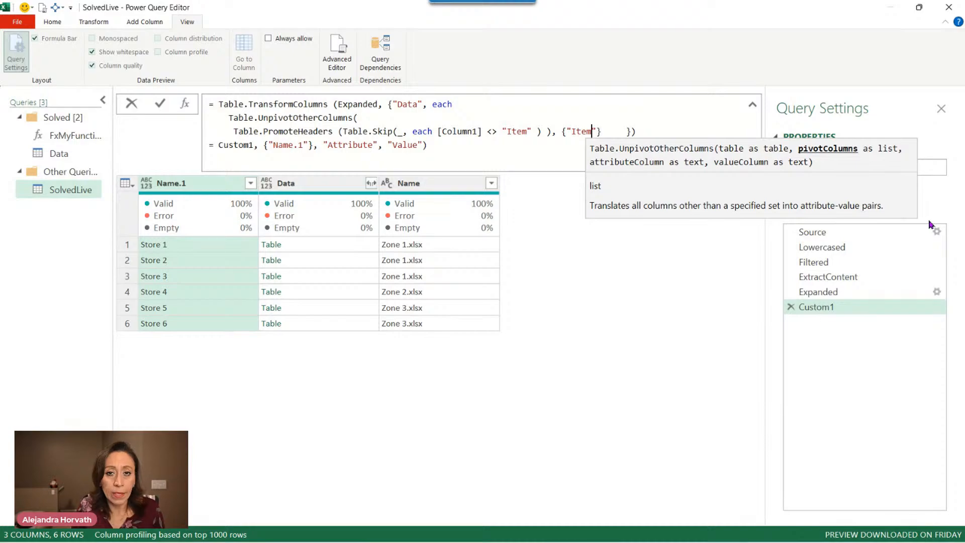
pyautogui.press('Right')
pyautogui.press('Right')
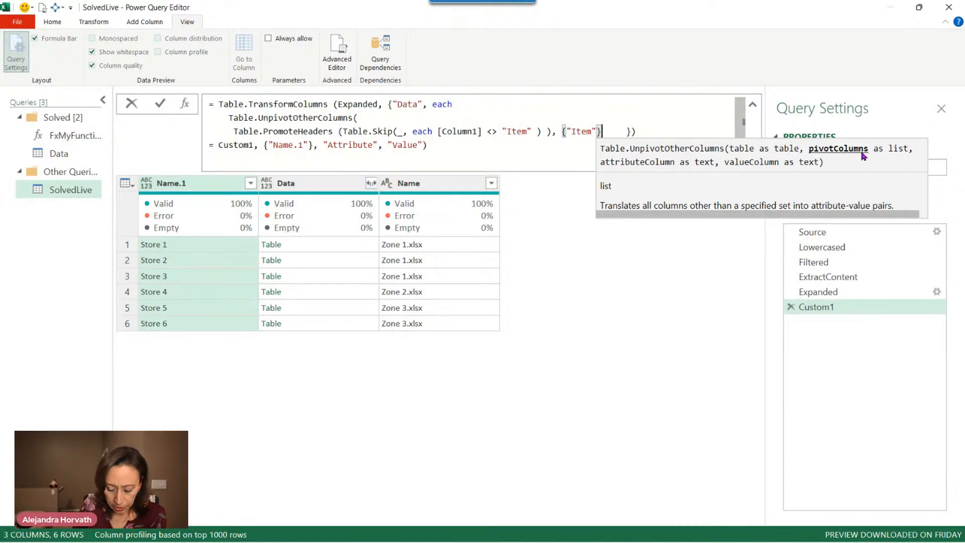
# Add 'Year' as the attribute column name and 'Sales' as the value column name in Table.UnpivotOtherColumns.
pyautogui.write(',')
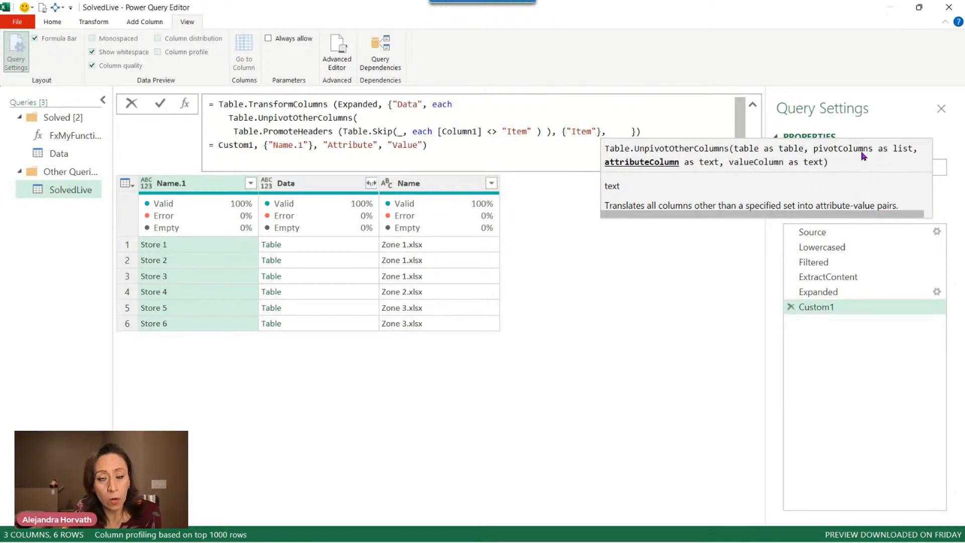
pyautogui.press('Left')
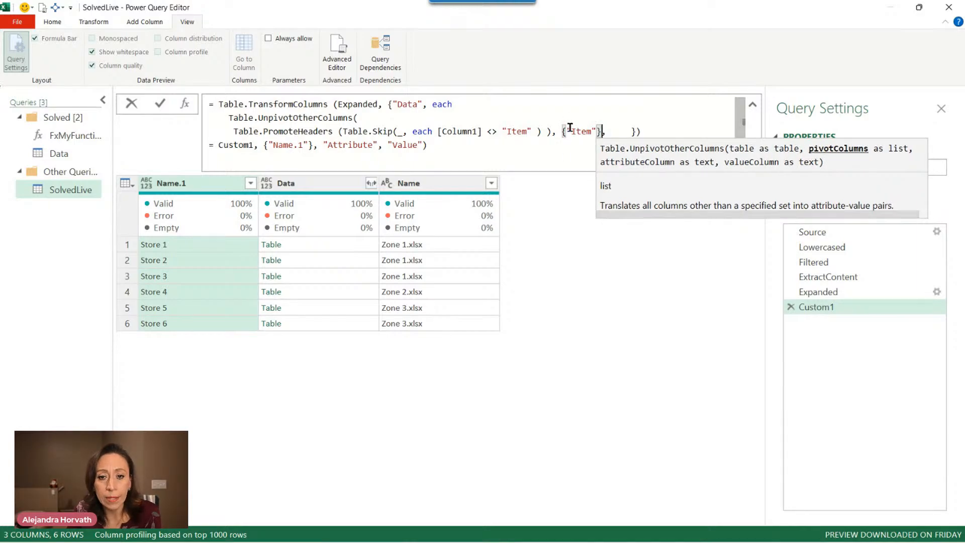
pyautogui.moveTo(566, 130)
pyautogui.mouseDown()
pyautogui.moveTo(597, 129)
pyautogui.moveTo(566, 130)
pyautogui.mouseUp()
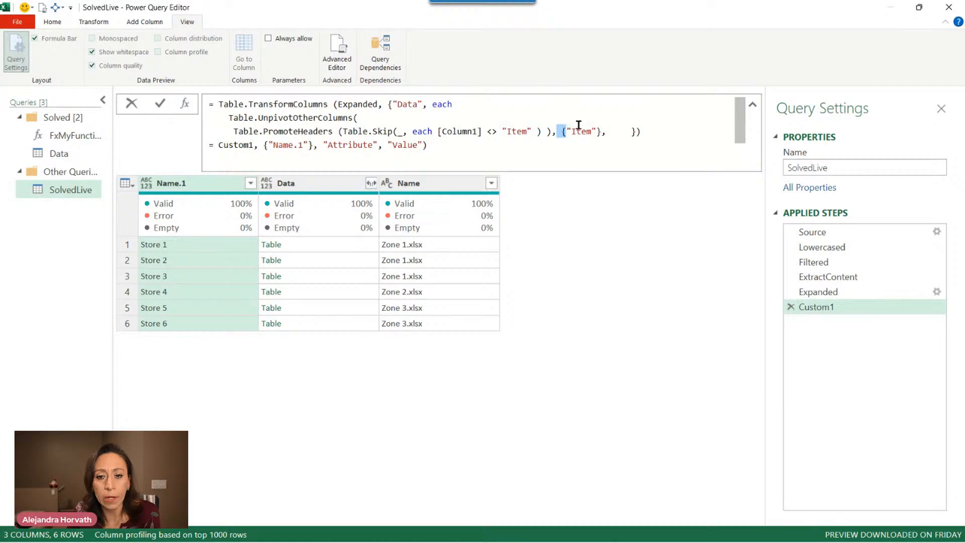
pyautogui.click(577, 125)
pyautogui.click(606, 129)
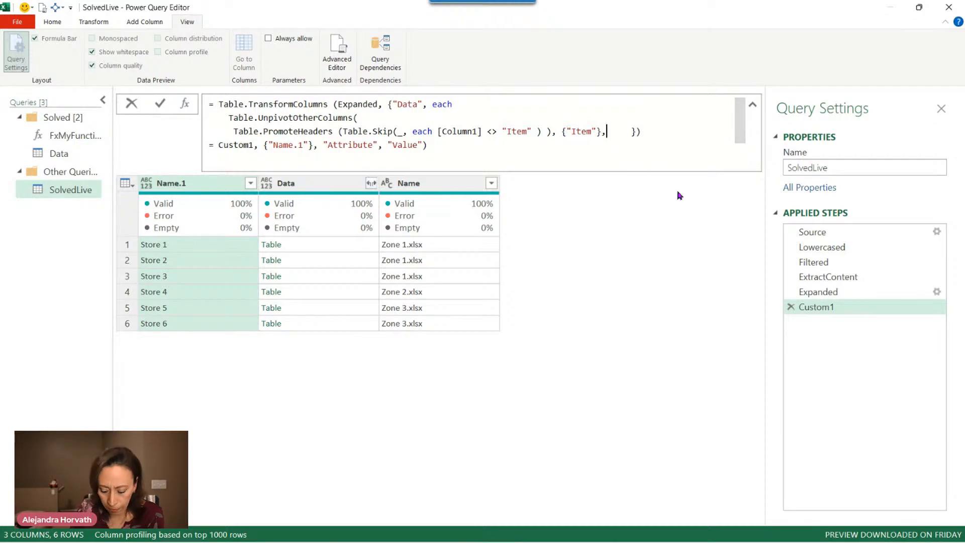
pyautogui.press('BackSpace')
pyautogui.write(',')
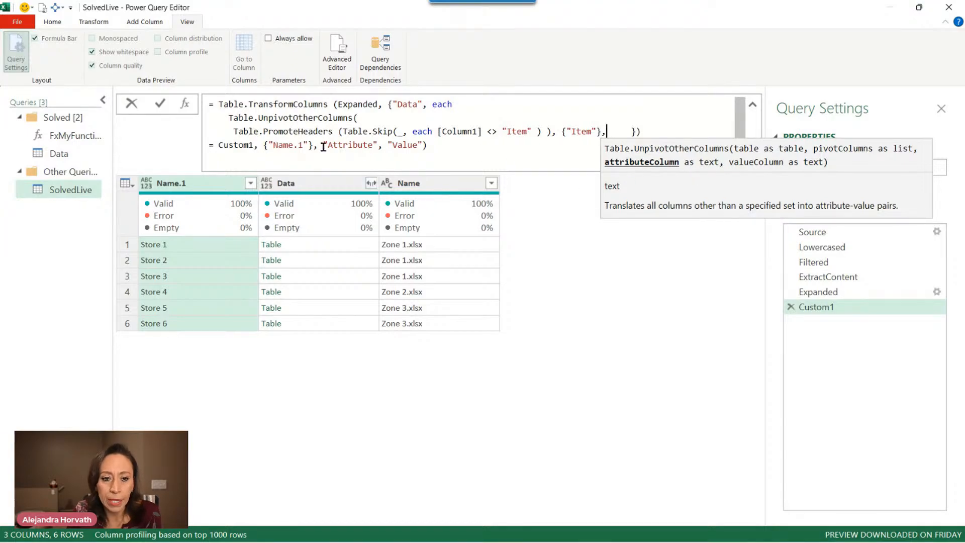
pyautogui.moveTo(323, 147); pyautogui.dragTo(376, 144)
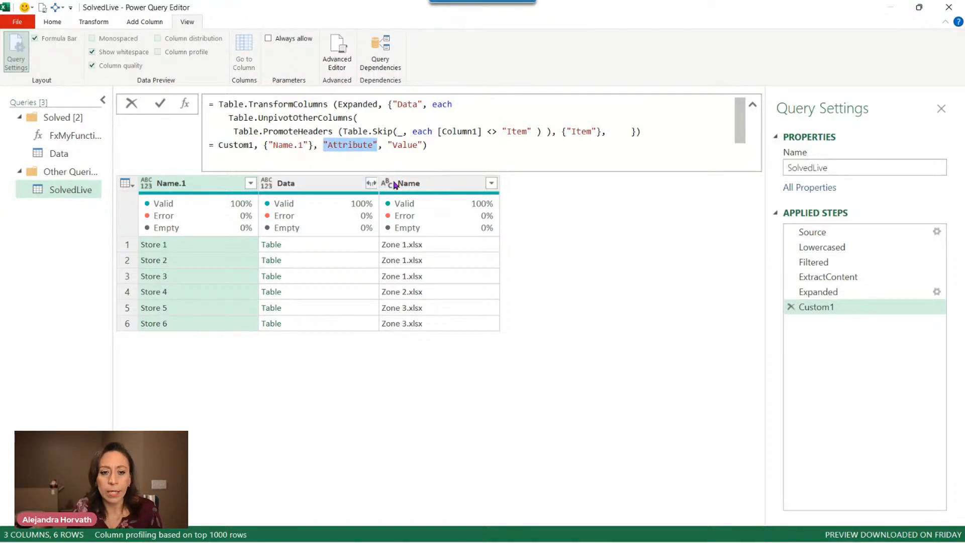
pyautogui.click(613, 136)
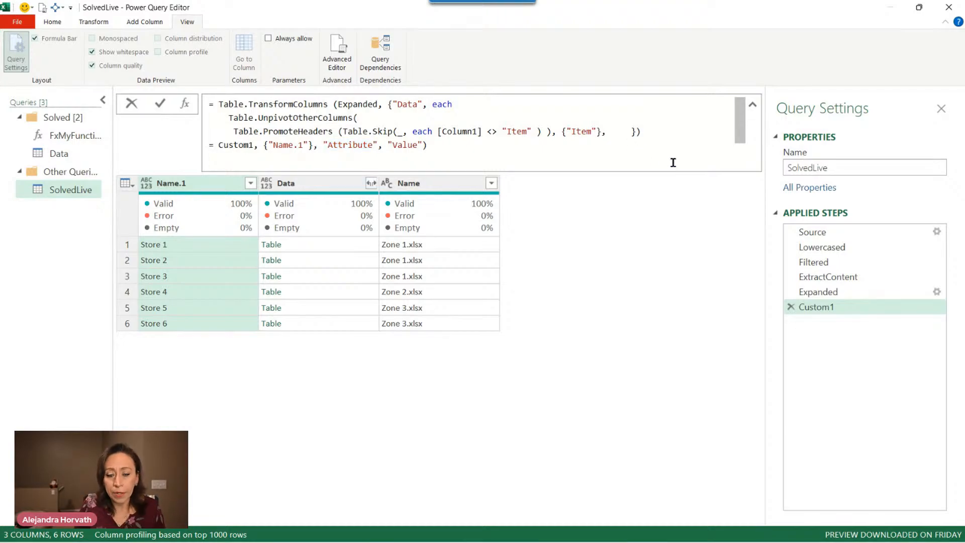
pyautogui.write('"Year"')
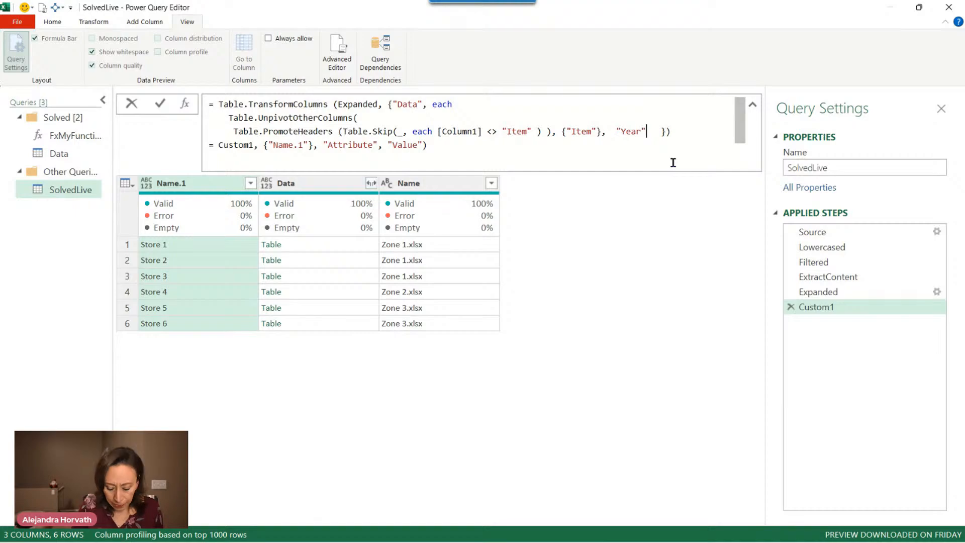
pyautogui.write(',')
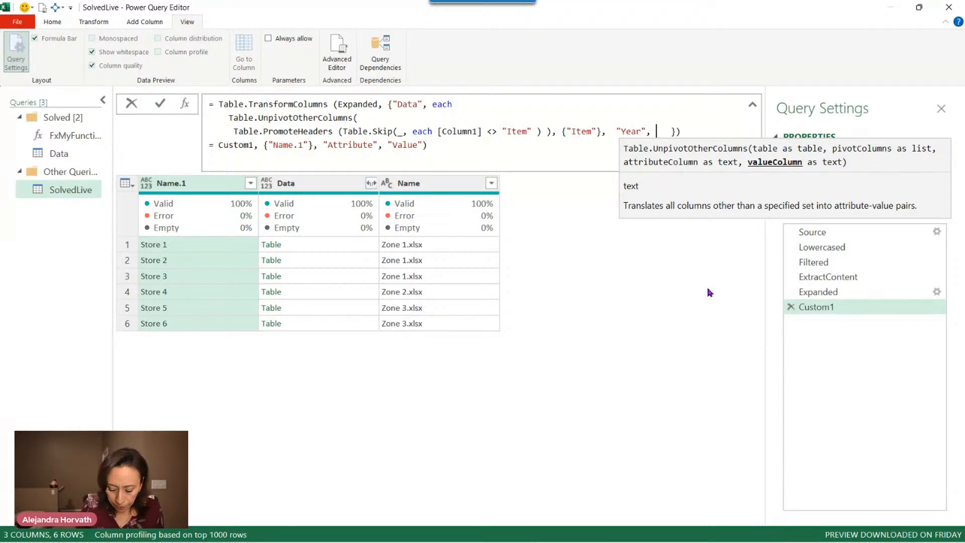
pyautogui.write('"Sales')
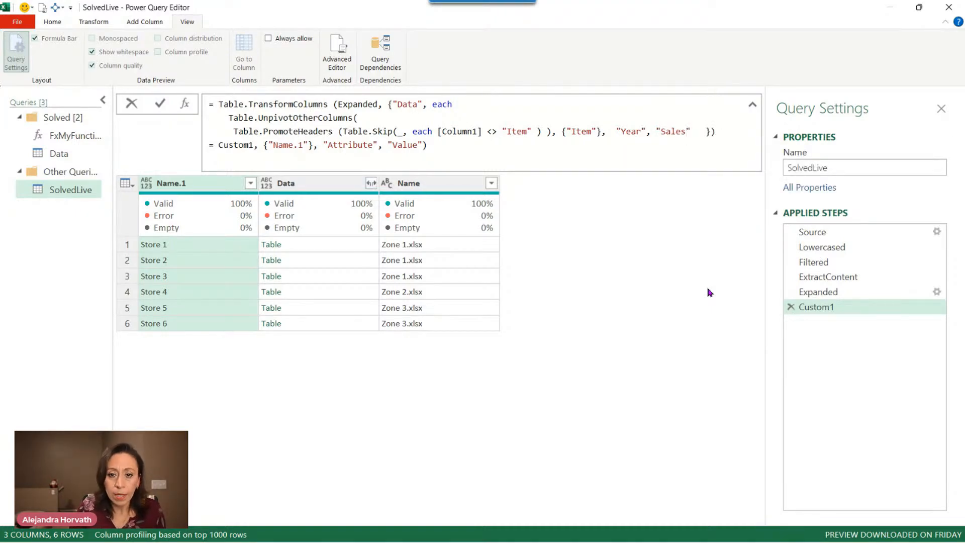
# Compare the new column names with the pasted Attribute and Value arguments, and delete the leftover Custom1 line from the formula.
pyautogui.moveTo(323, 145); pyautogui.dragTo(418, 145)
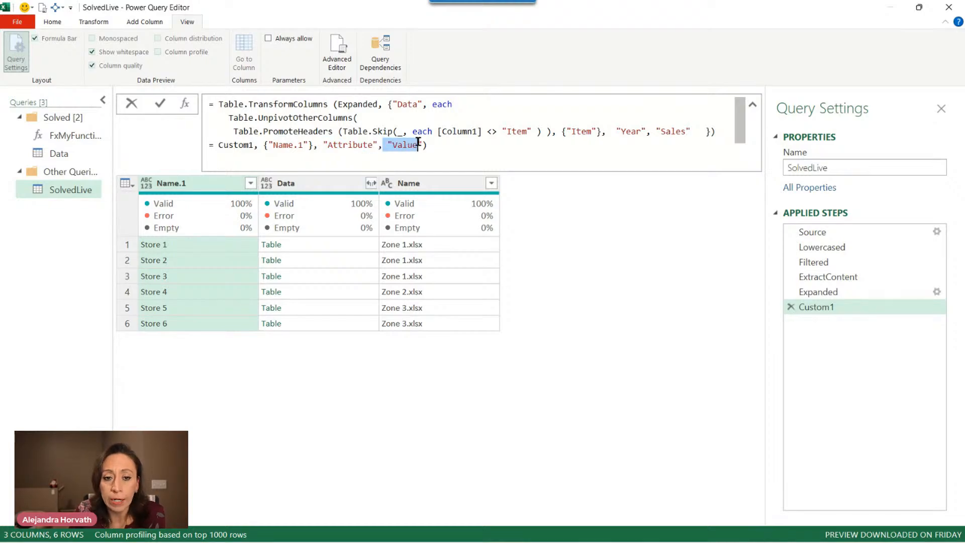
pyautogui.moveTo(615, 132); pyautogui.dragTo(686, 131)
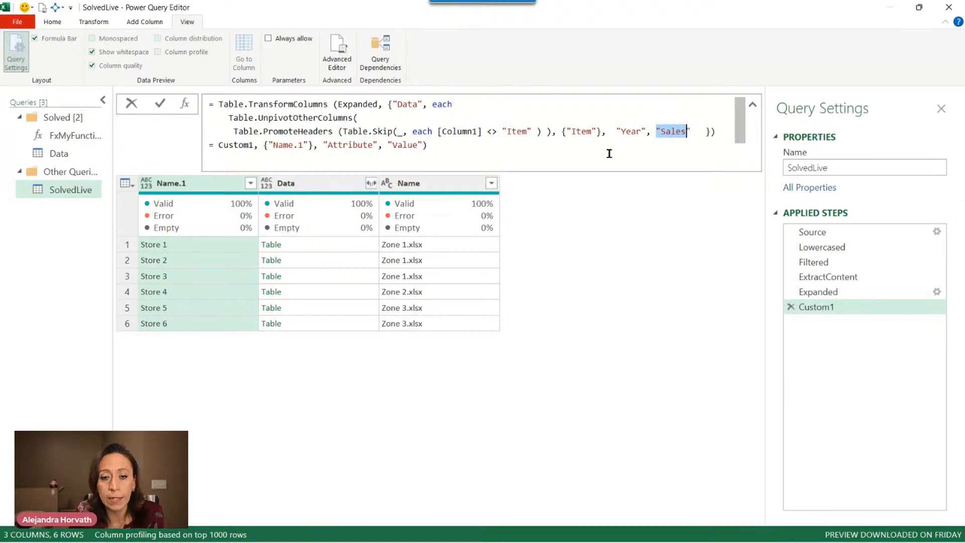
pyautogui.moveTo(428, 146); pyautogui.dragTo(208, 148)
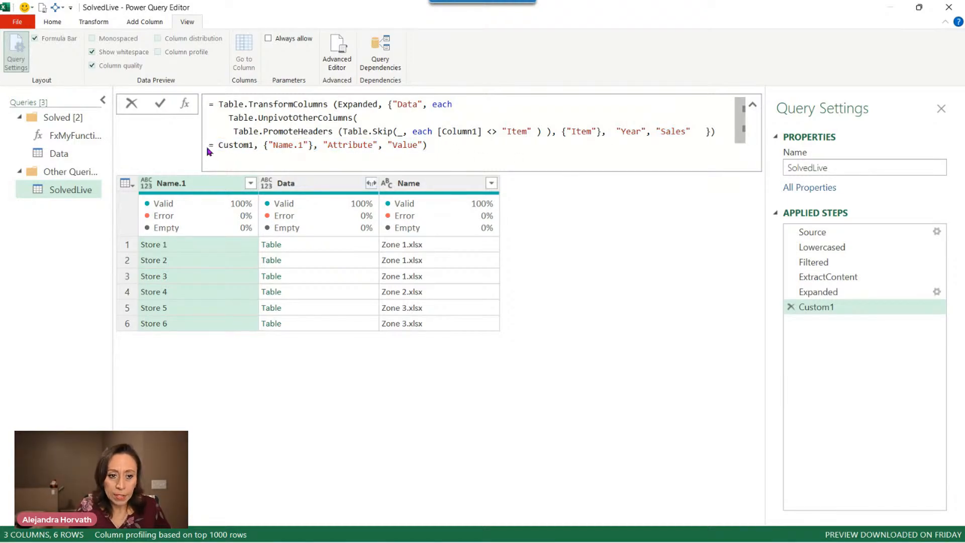
pyautogui.tripleClick(211, 146)
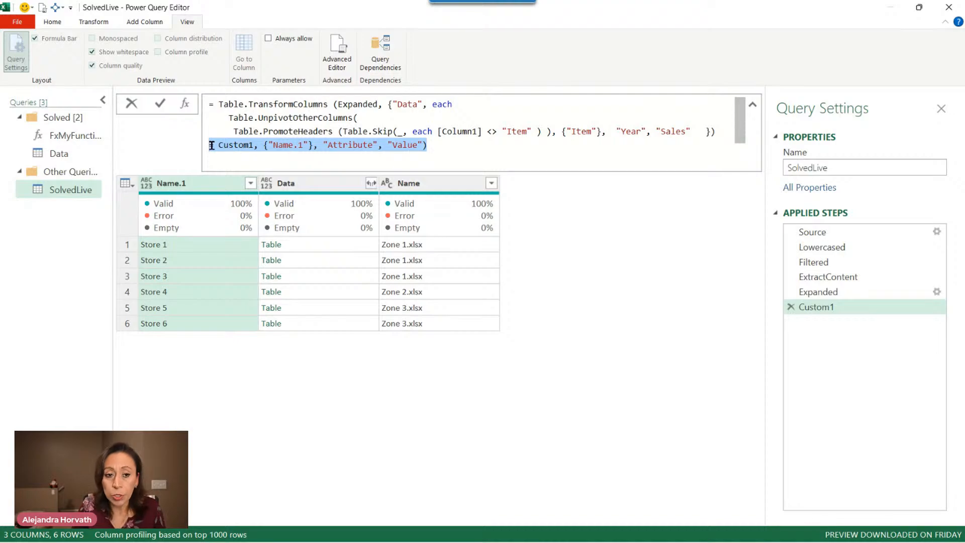
pyautogui.press('BackSpace')
pyautogui.press('BackSpace')
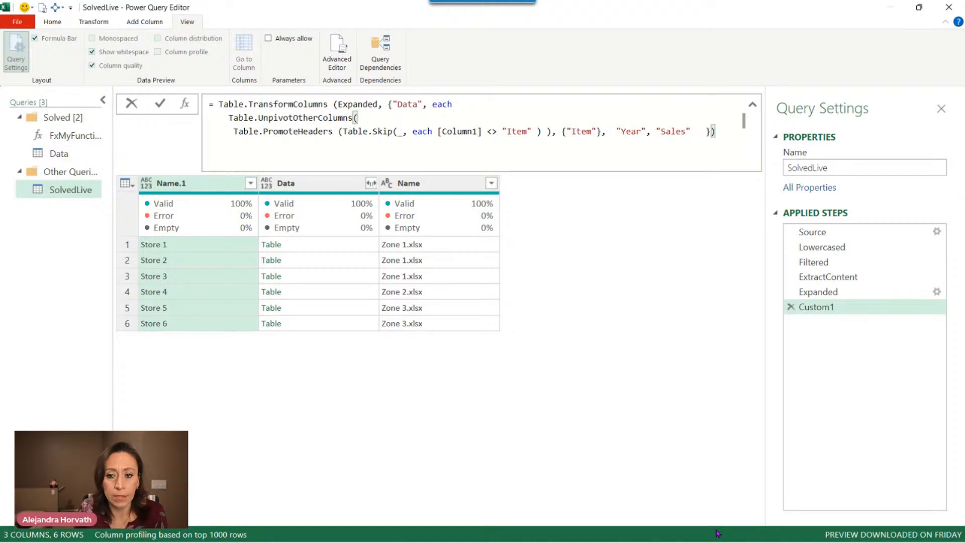
# Close the Table.UnpivotOtherColumns call with a parenthesis before the final brace and commit the Table.TransformColumns formula.
pyautogui.press('Left')
pyautogui.press('Left')
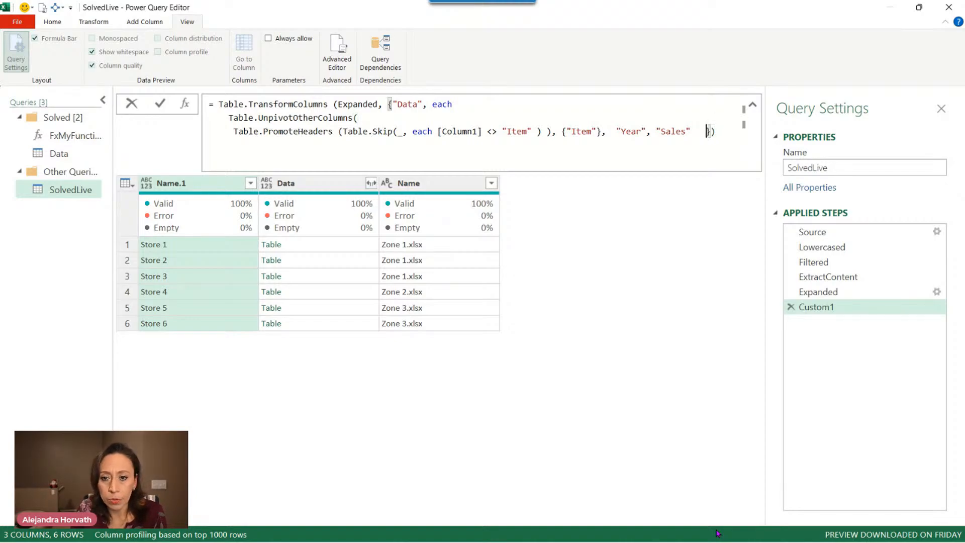
pyautogui.write(')')
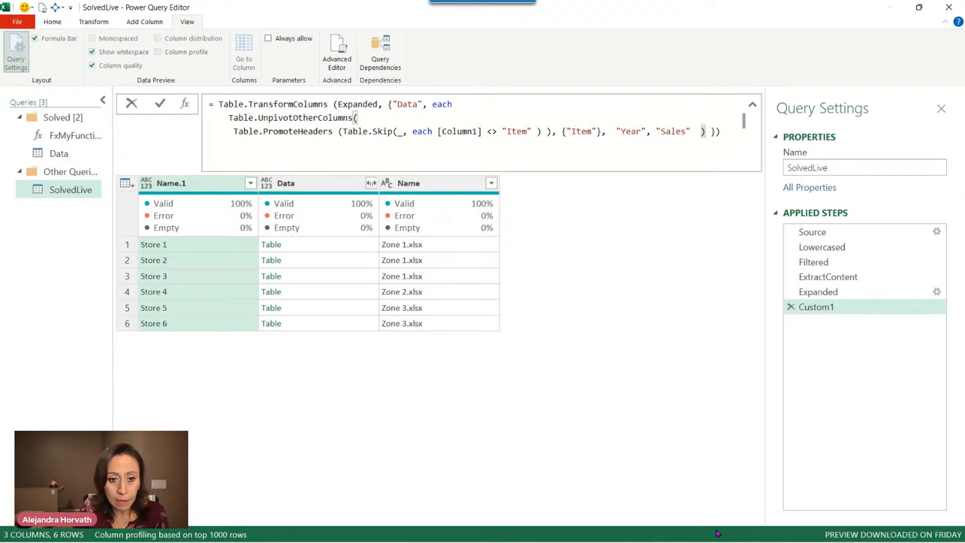
pyautogui.press('Right')
pyautogui.press('Right')
pyautogui.press('Right')
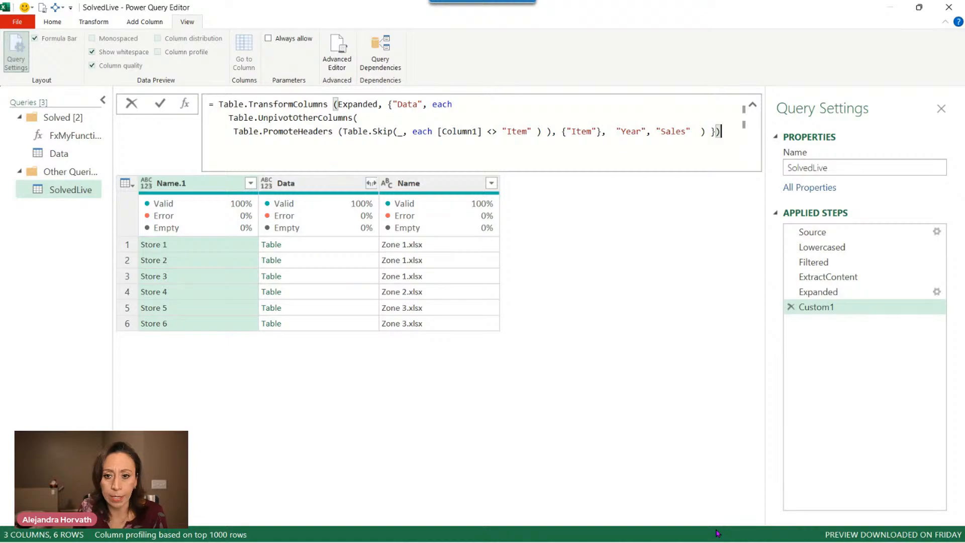
pyautogui.press('Return')
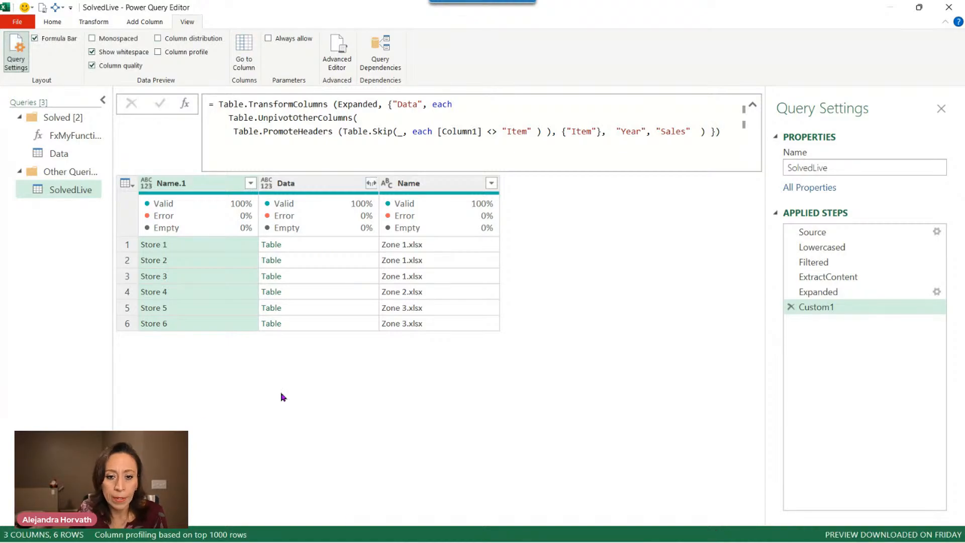
# Collapse the formula bar and preview the nested tables in the Data column for several stores to check the unpivoted results.
pyautogui.click(359, 247)
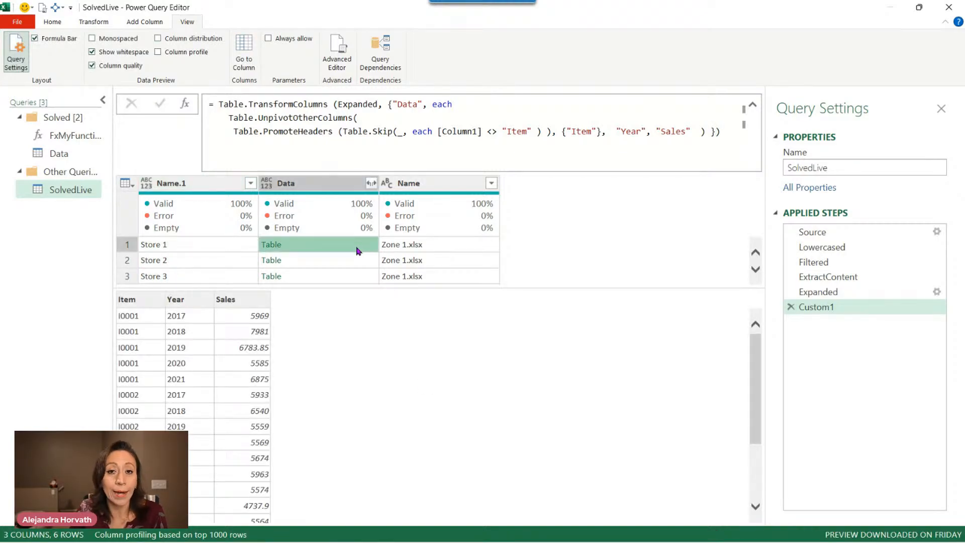
pyautogui.click(752, 104)
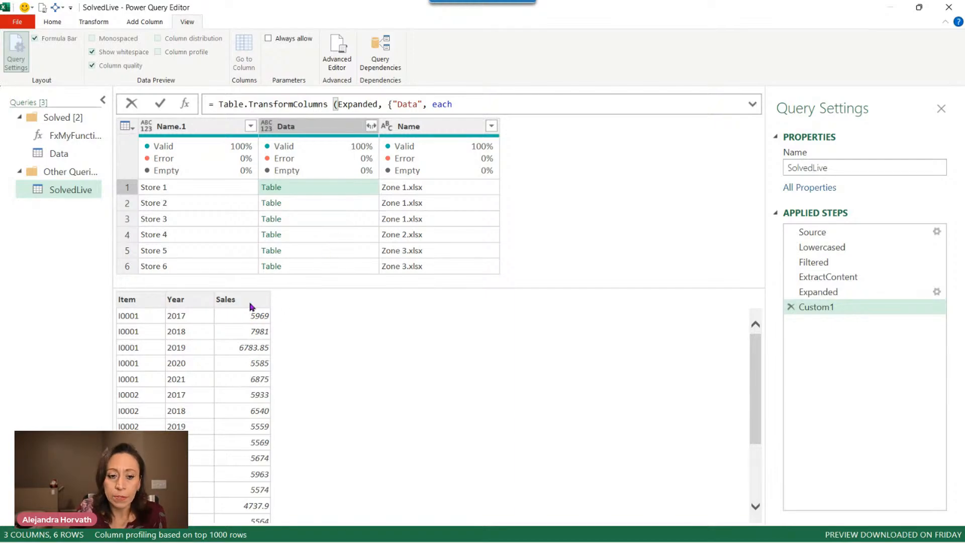
pyautogui.click(369, 206)
pyautogui.click(366, 229)
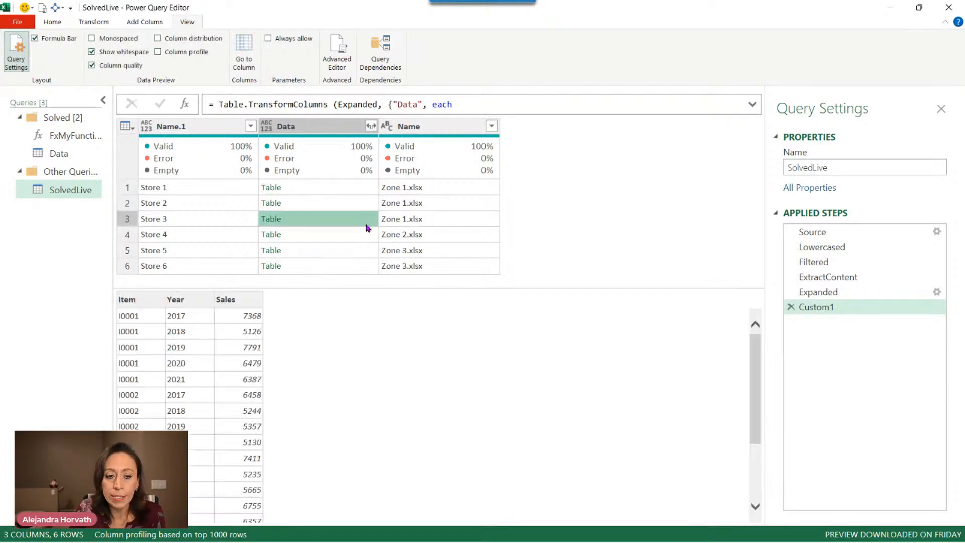
pyautogui.click(367, 251)
pyautogui.click(361, 268)
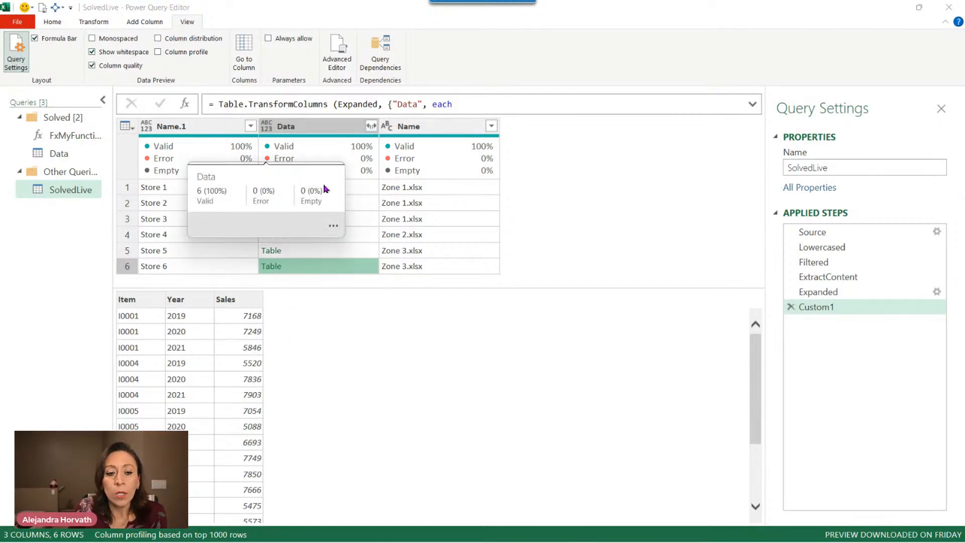
pyautogui.click(352, 187)
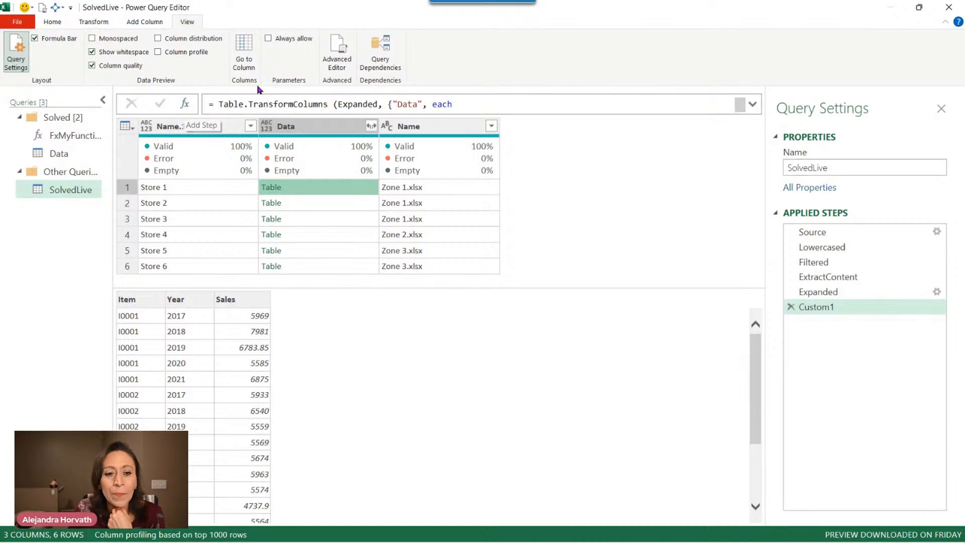
# Add a new custom step after Custom1, and rename the Custom1 step to Unpivoted.
pyautogui.click(185, 105)
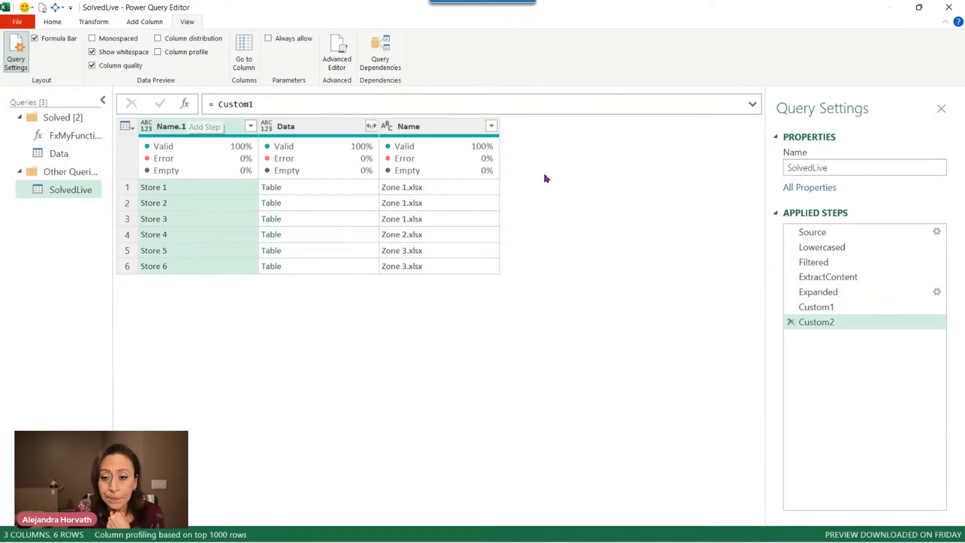
pyautogui.click(913, 307)
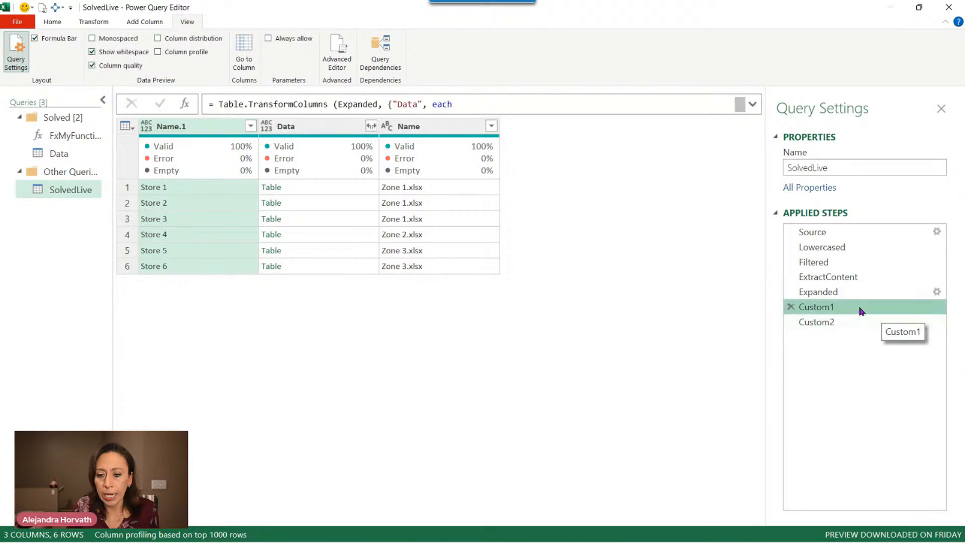
pyautogui.click(913, 307)
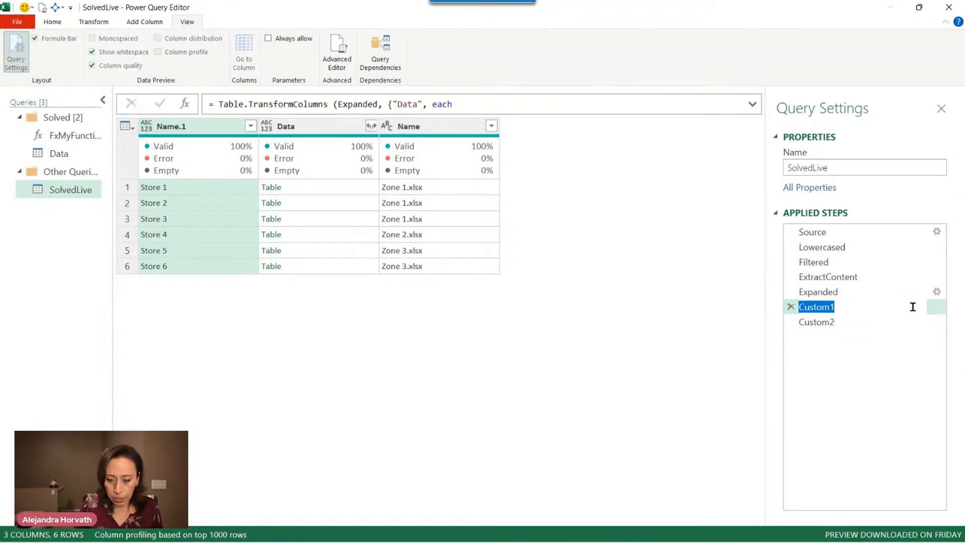
pyautogui.write('U')
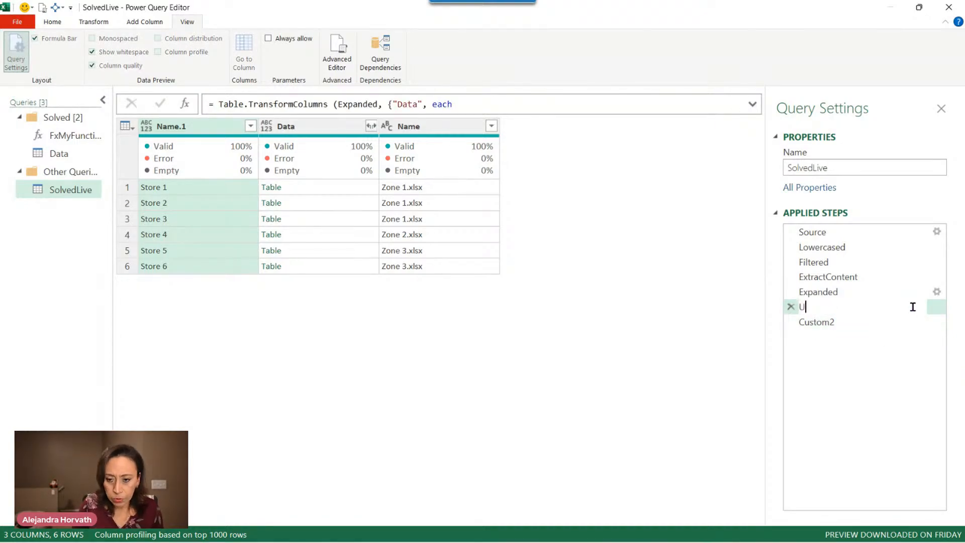
pyautogui.write('npivoted')
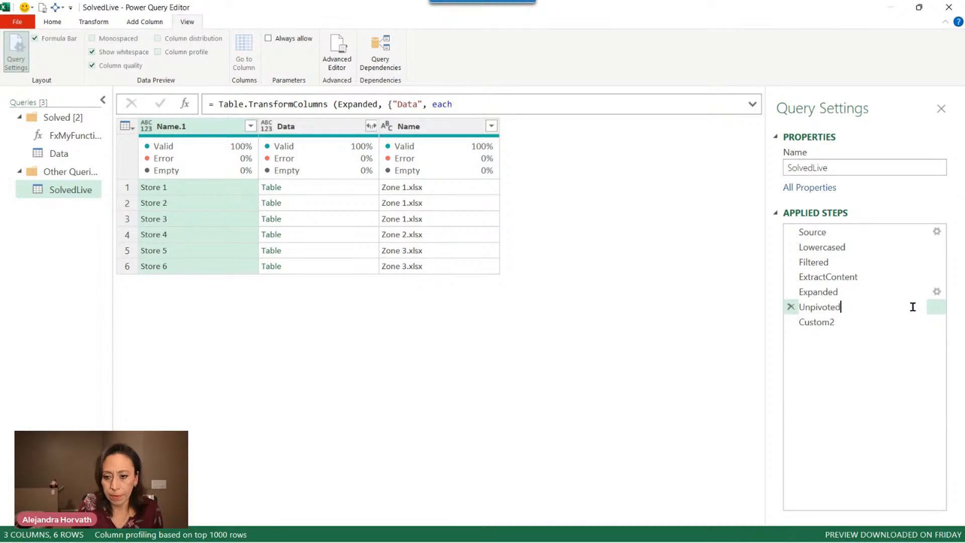
pyautogui.press('Return')
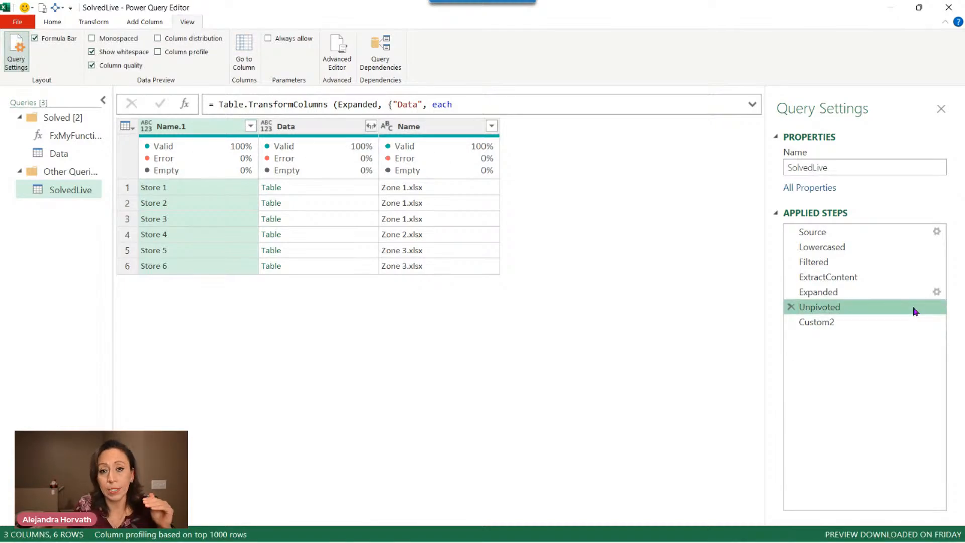
# Rename the Custom2 step to AddStoreZone.
pyautogui.click(887, 323)
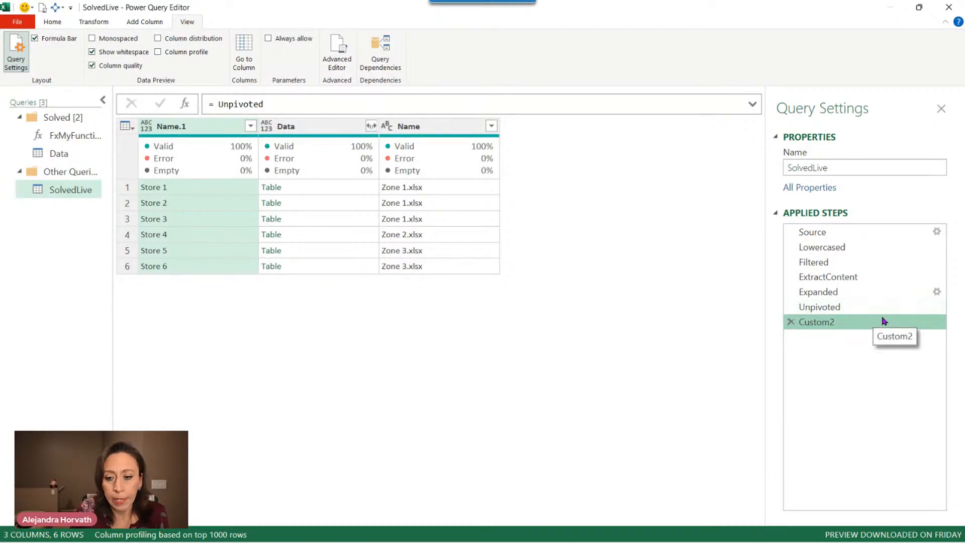
pyautogui.doubleClick(875, 327)
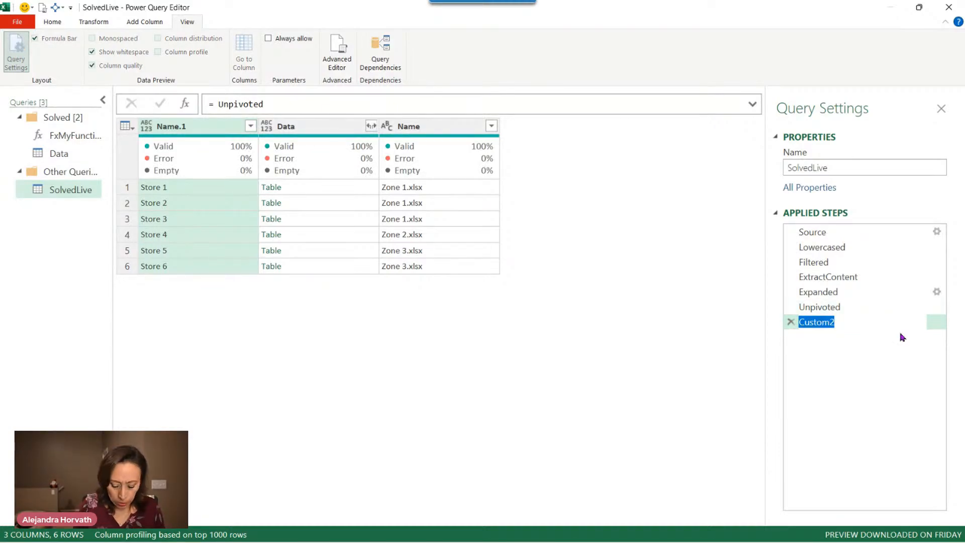
pyautogui.write('AddSt')
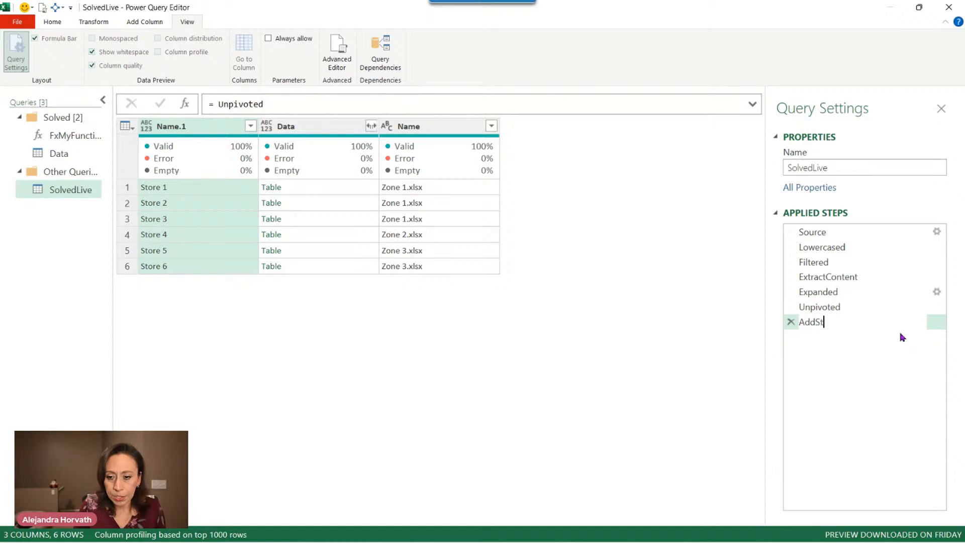
pyautogui.write('oreZone')
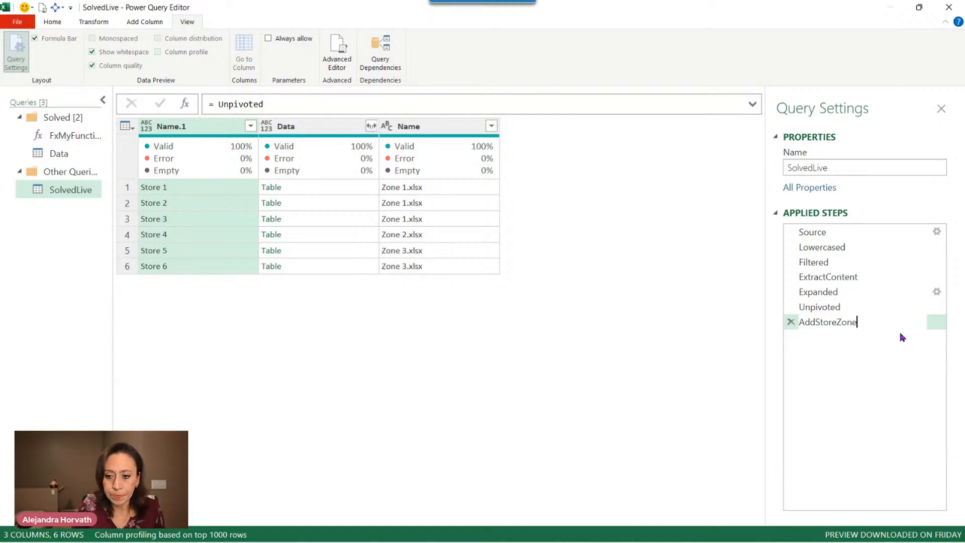
pyautogui.press('Return')
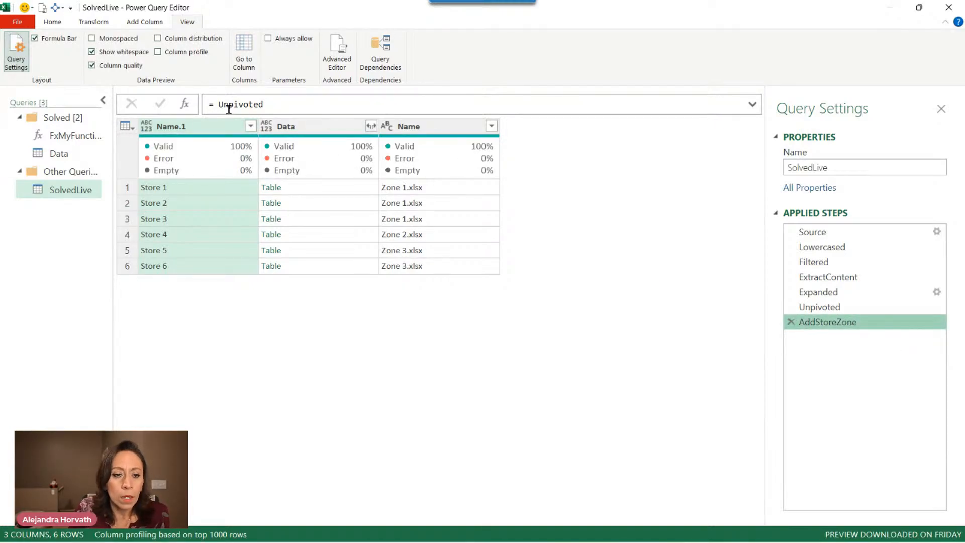
pyautogui.click(218, 105)
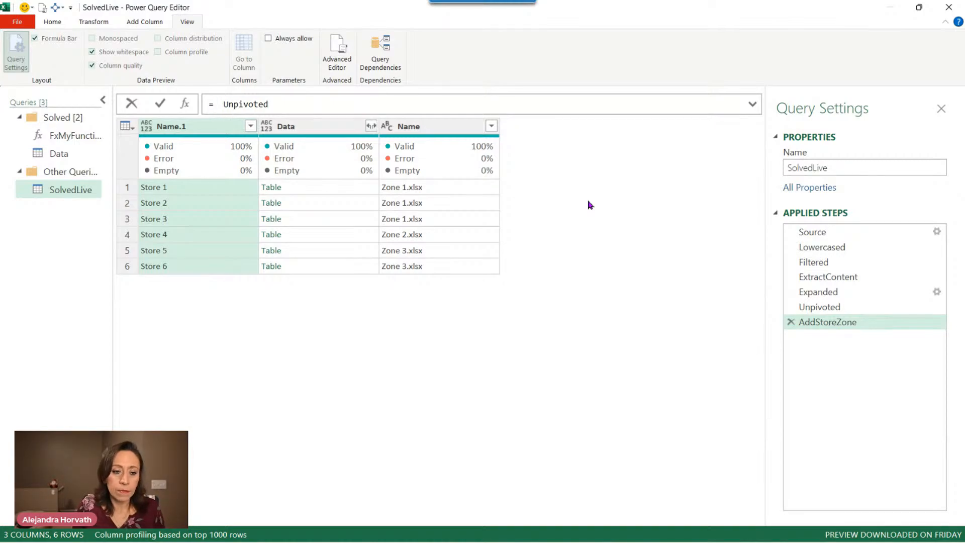
pyautogui.write('tabtr')
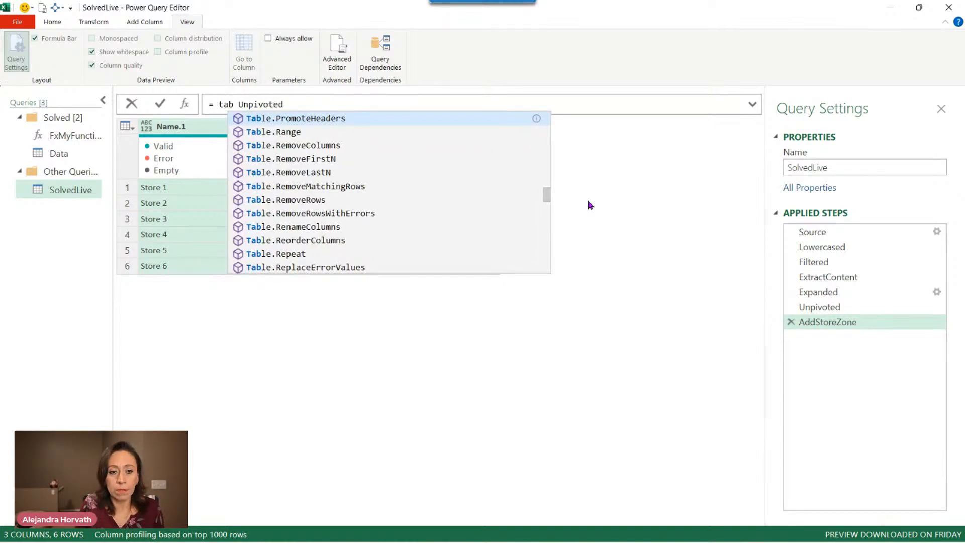
pyautogui.press('Tab')
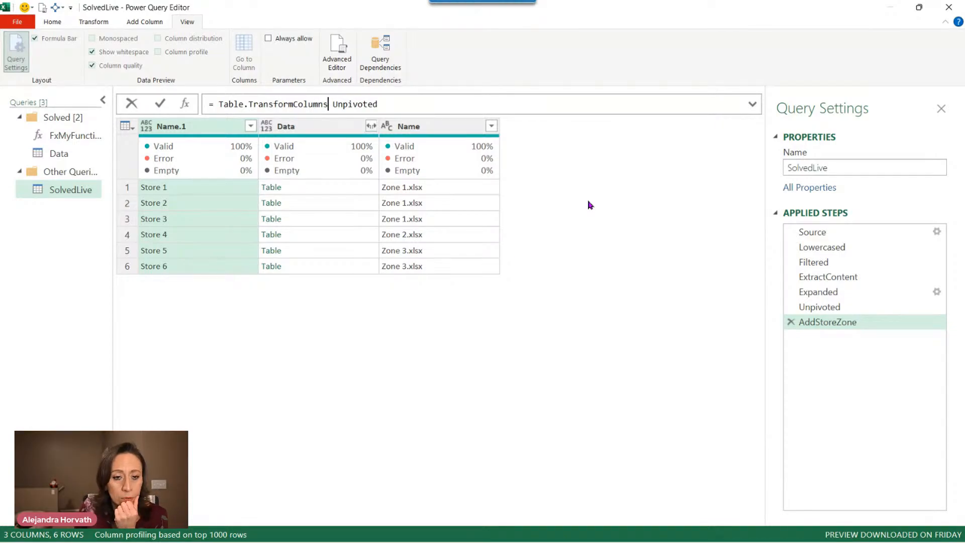
pyautogui.hotkey('ctrl', 'shift', 'Left')
pyautogui.hotkey('ctrl', 'shift', 'Left')
pyautogui.hotkey('ctrl', 'shift', 'Left')
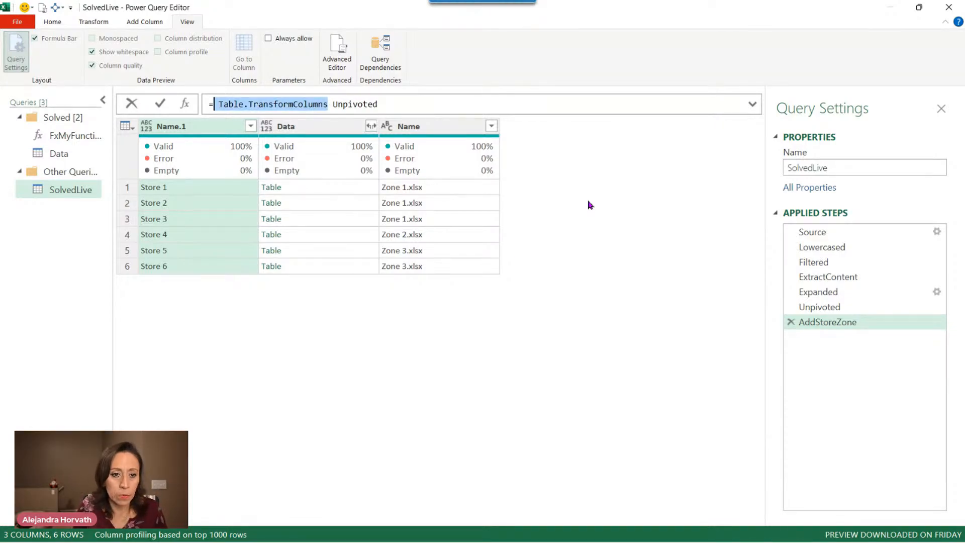
# Start a Table.AddColumn function in the AddStoreZone formula with Unpivoted as its table argument, followed by a comma.
pyautogui.write('tabad')
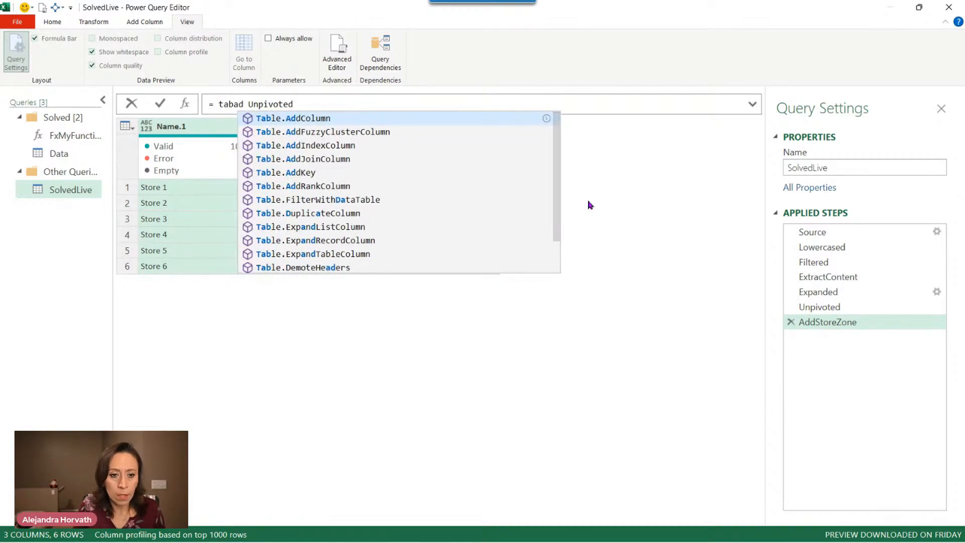
pyautogui.press('Tab')
pyautogui.write('(')
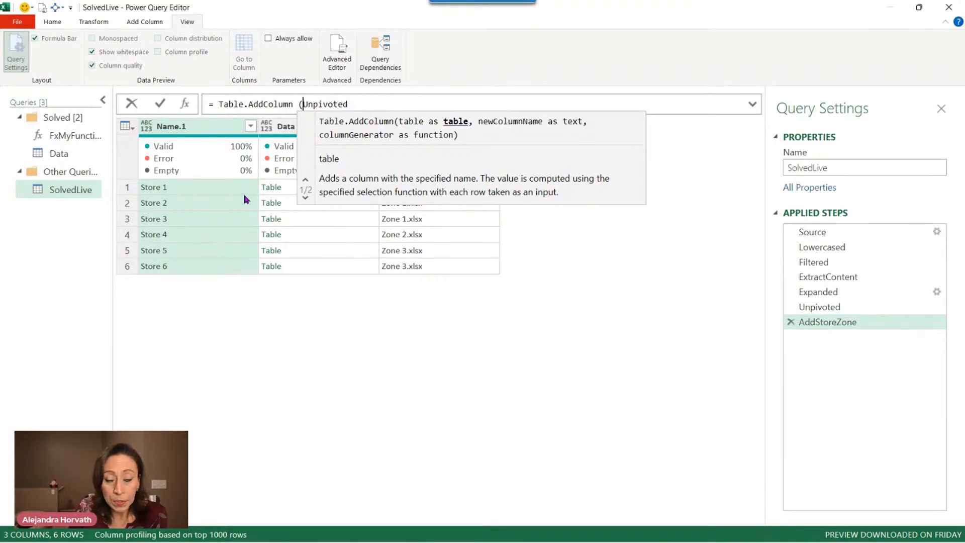
pyautogui.click(352, 104)
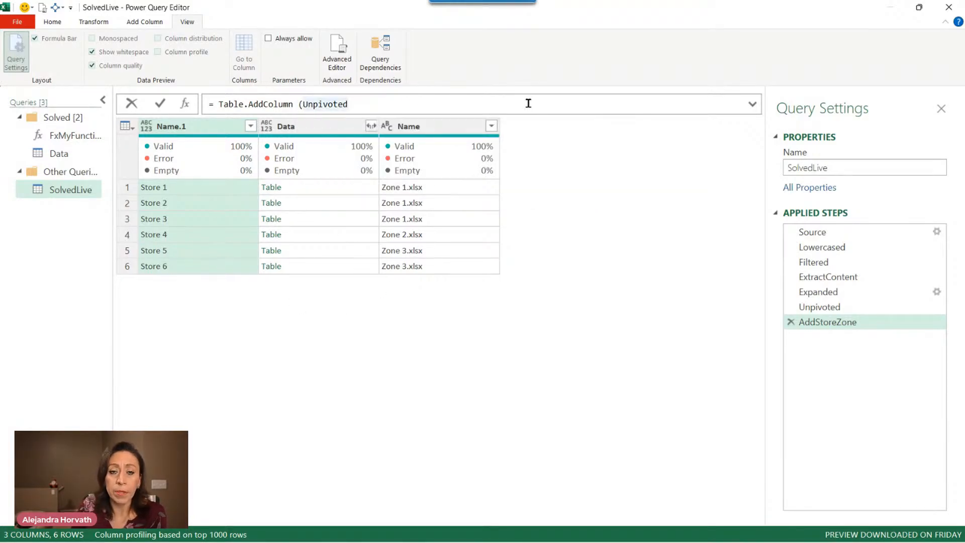
pyautogui.write(', ')
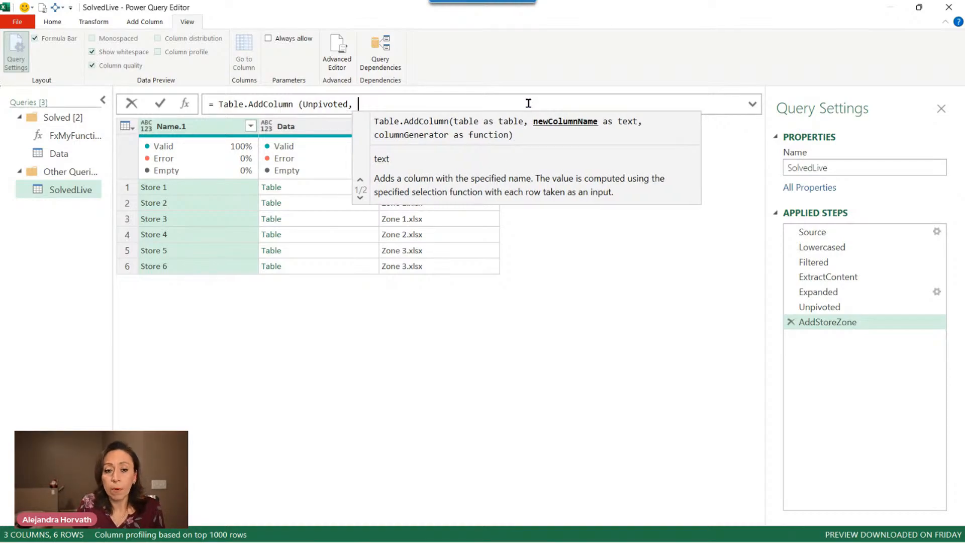
# Set the new column's name to 'Final' and start its column generator argument with each.
pyautogui.write('"Fin')
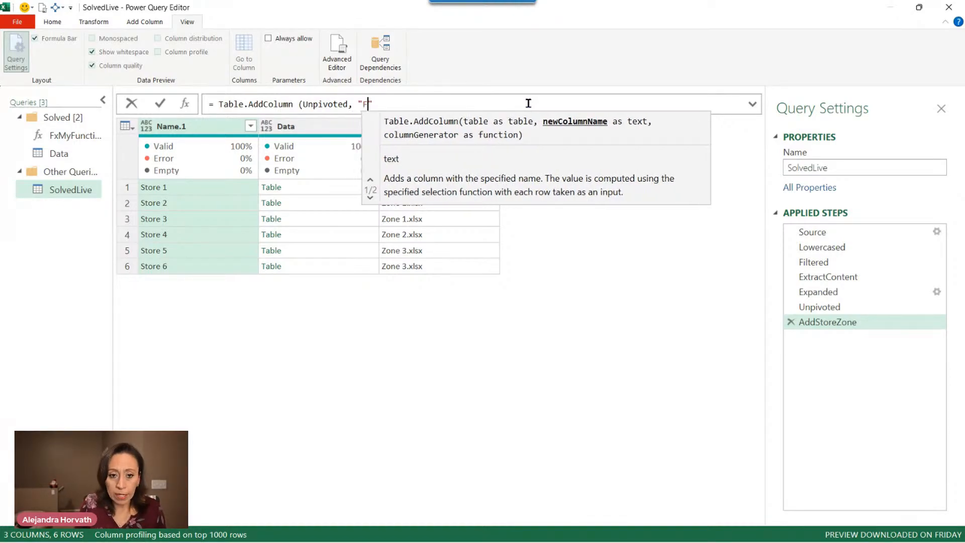
pyautogui.write('al"')
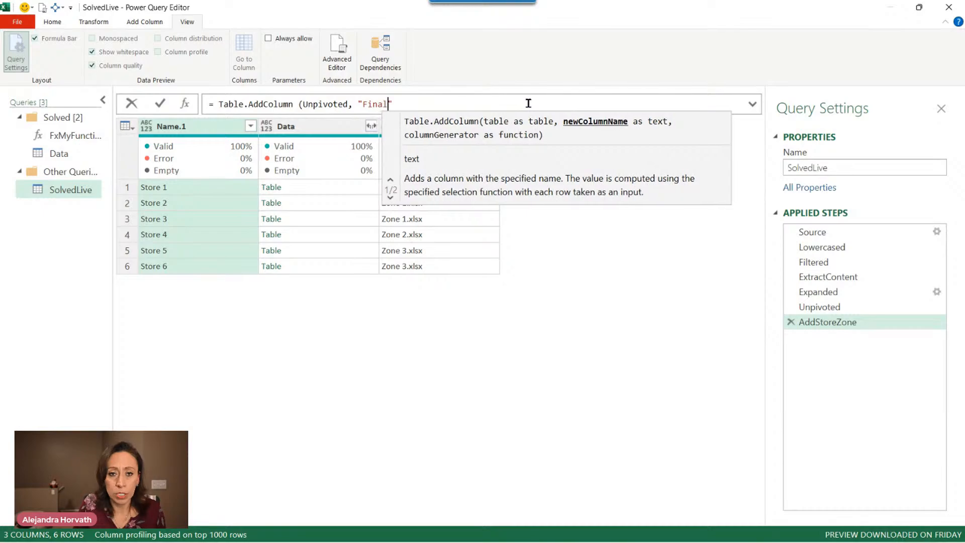
pyautogui.write(',')
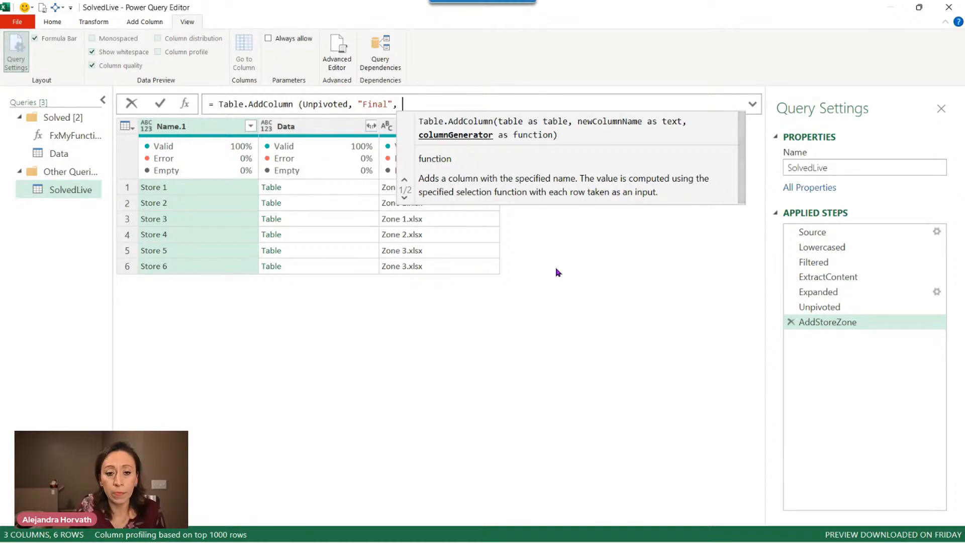
pyautogui.write('each ')
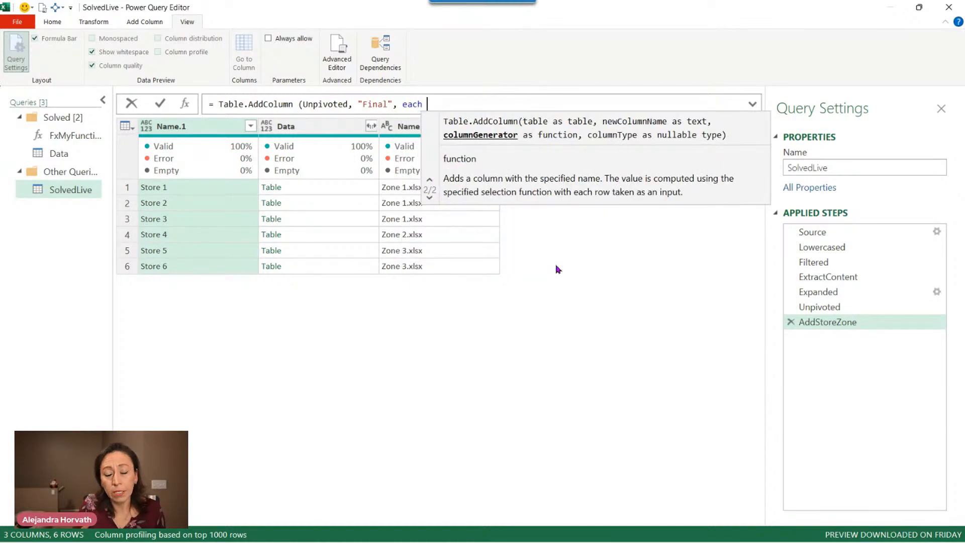
# Nest a second Table.AddColumn function after each, with [Data] as its table and "Store Zone" as the new column name.
pyautogui.write('Table.AddColumn')
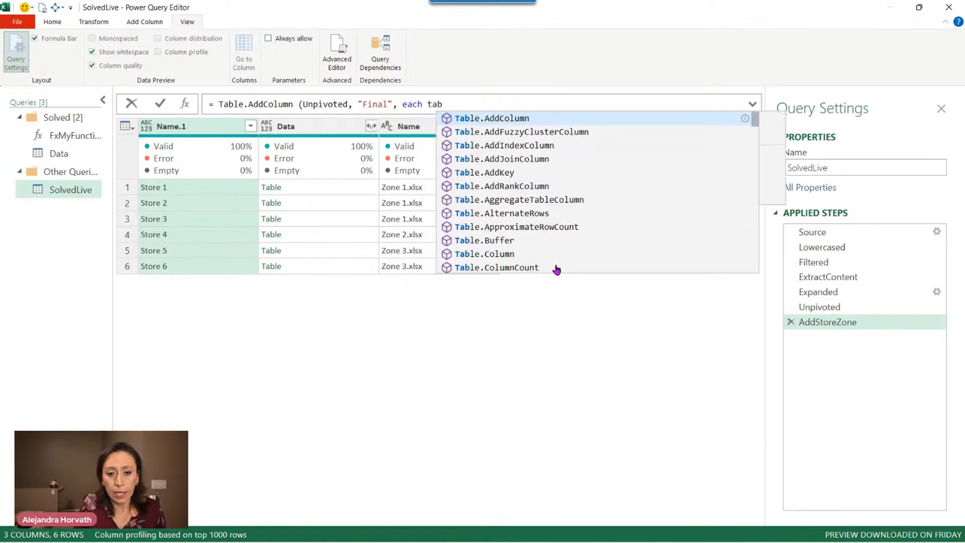
pyautogui.write('(')
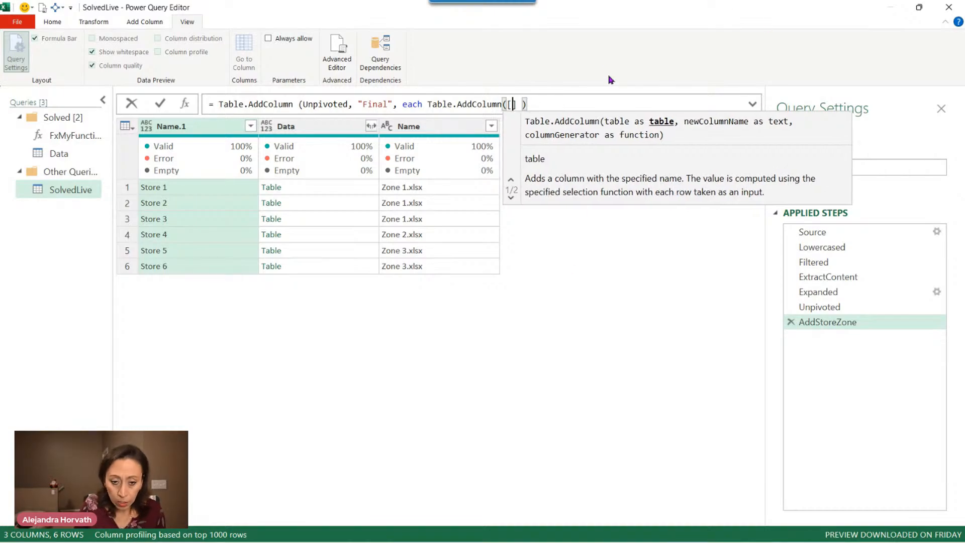
pyautogui.write('[')
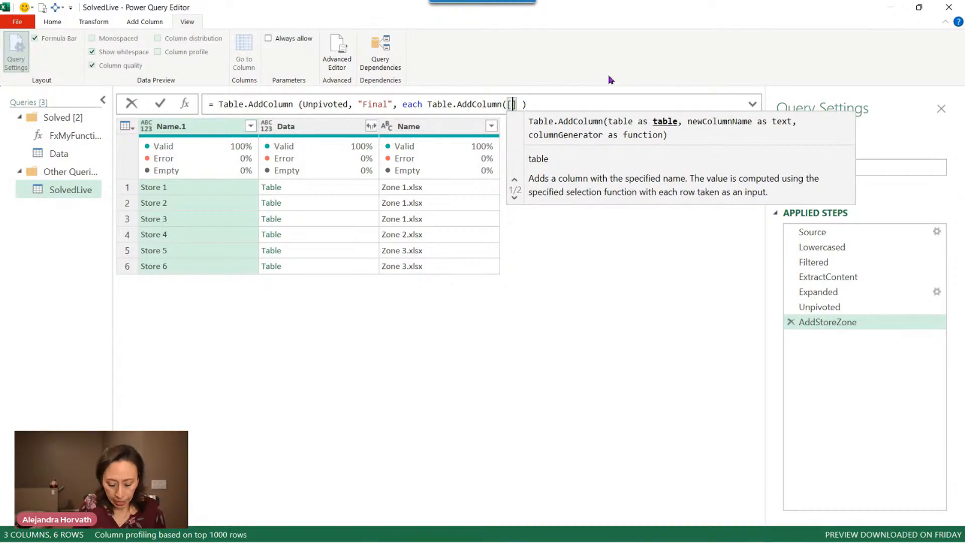
pyautogui.write('Data]')
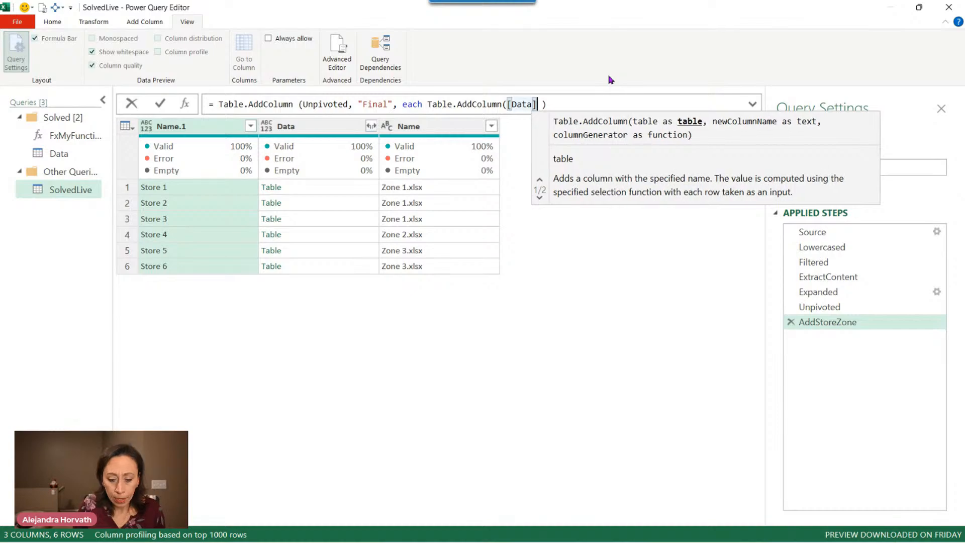
pyautogui.write(',')
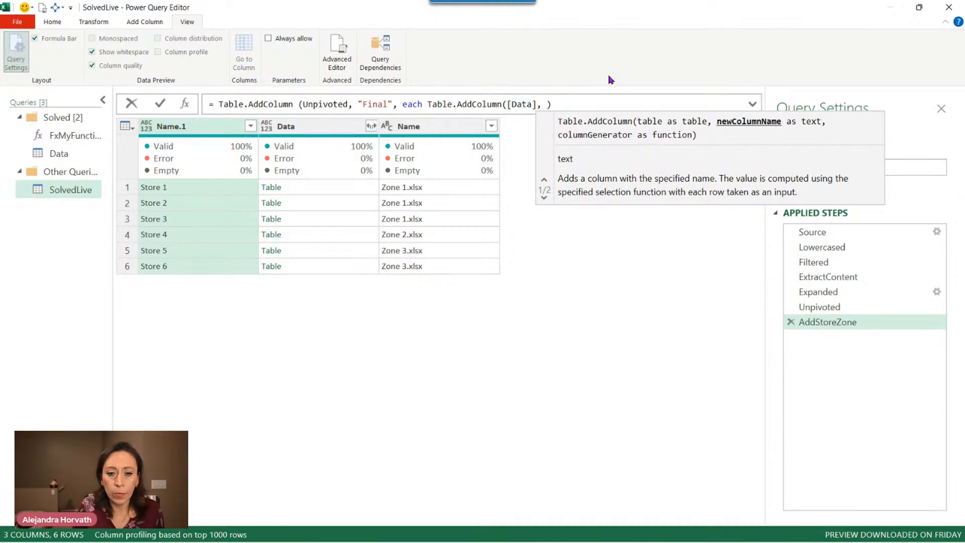
pyautogui.write('"')
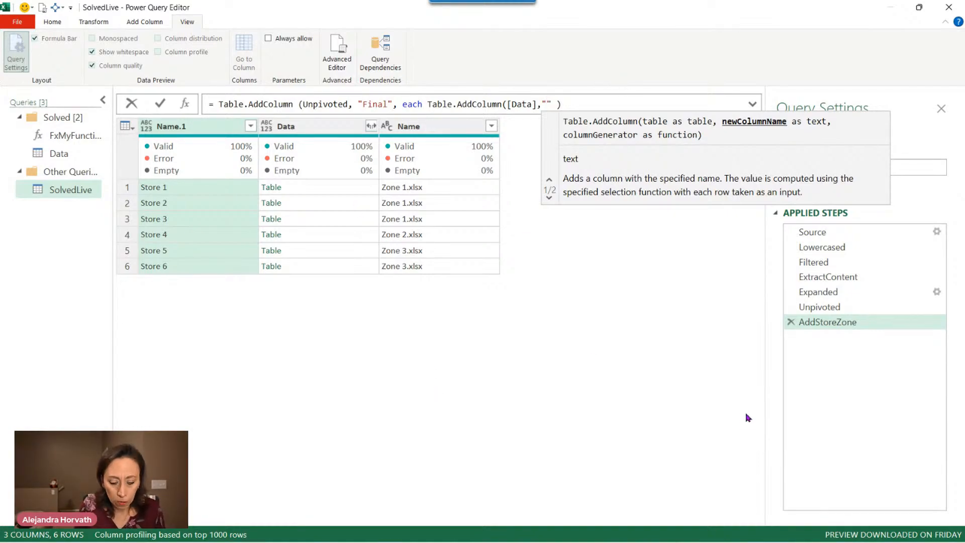
pyautogui.write('Store ')
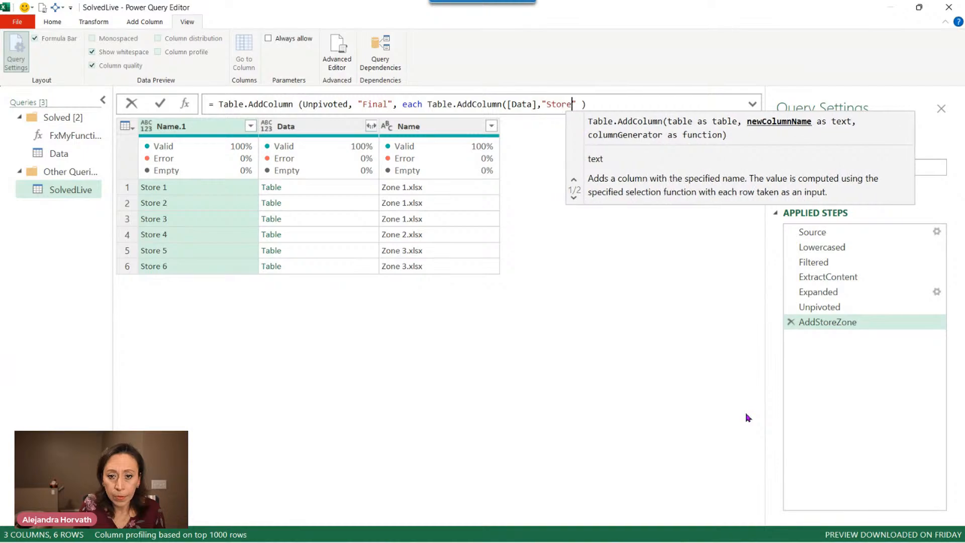
pyautogui.write('Zone"')
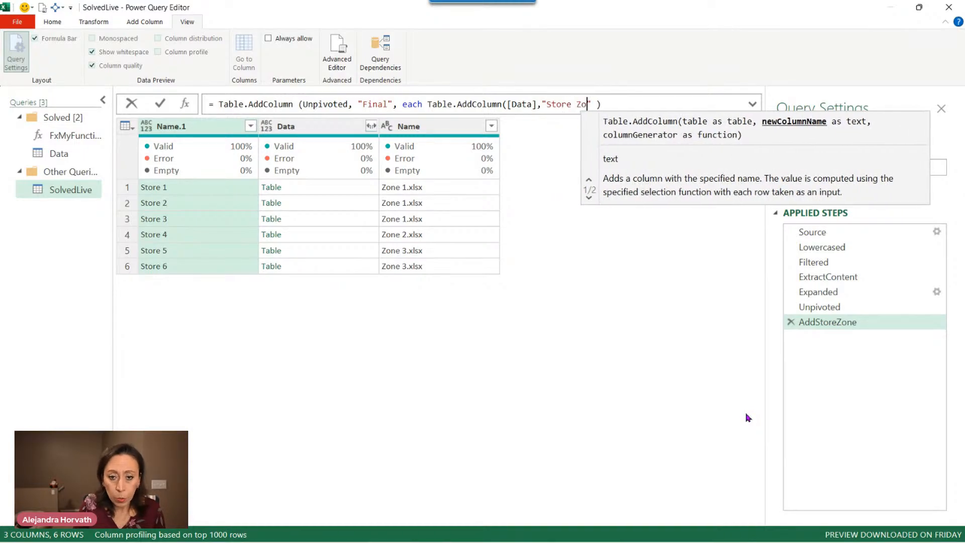
# Start the nested function's column generator as a custom function with the parameter x, written (x)=>.
pyautogui.write(', (')
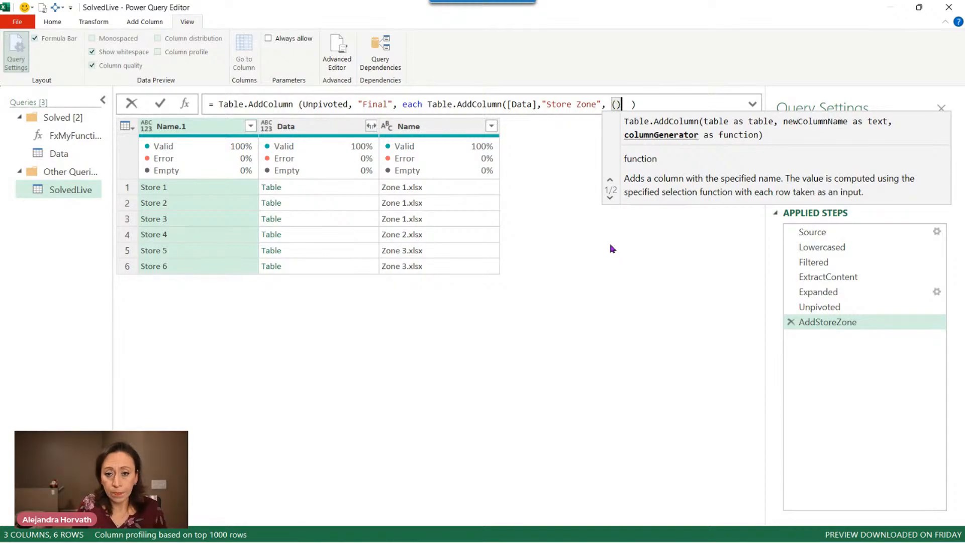
pyautogui.write('=>')
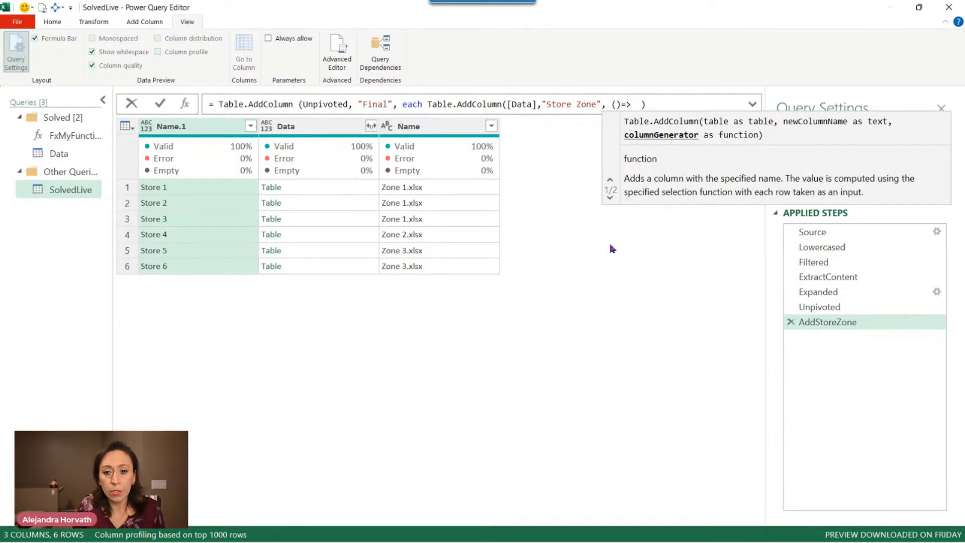
pyautogui.press('Left')
pyautogui.press('Left')
pyautogui.press('Left')
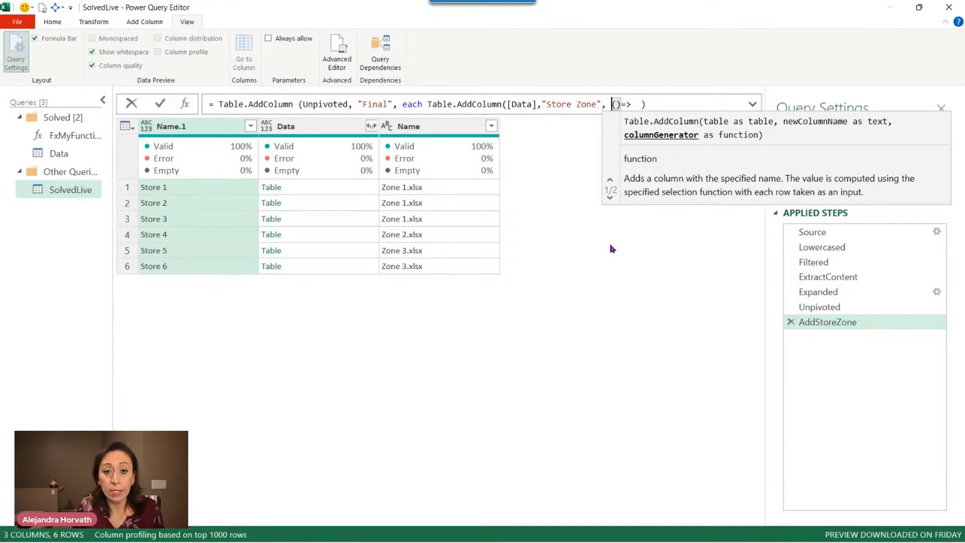
pyautogui.press('Right')
pyautogui.write('x')
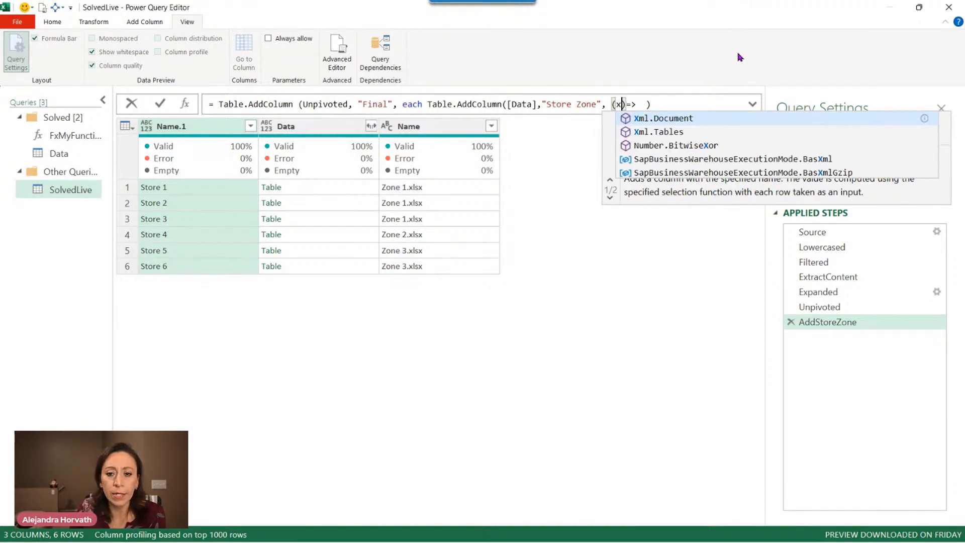
pyautogui.press('Right')
pyautogui.press('Right')
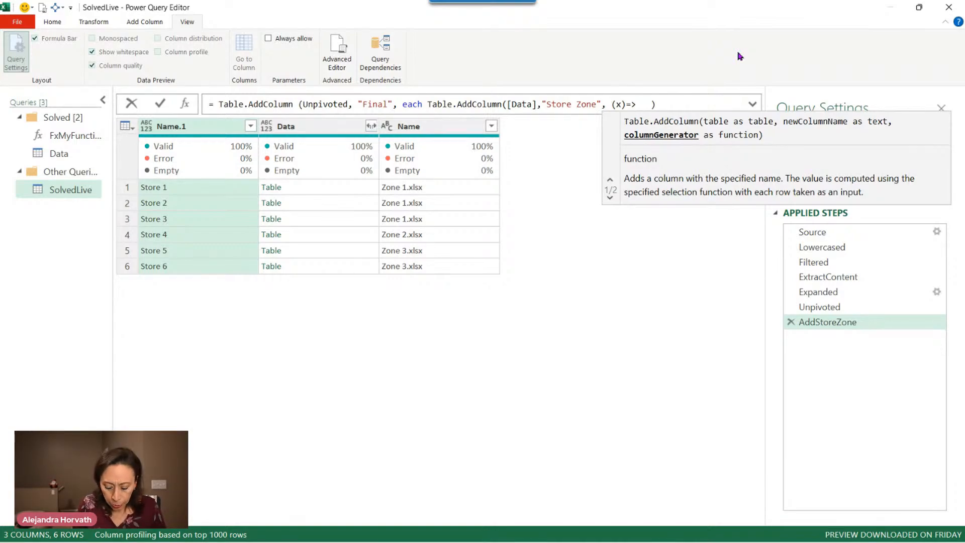
# Make the custom function join the two name columns with a pipe separator, as [Name.1]&"|"&[Name].
pyautogui.write('[')
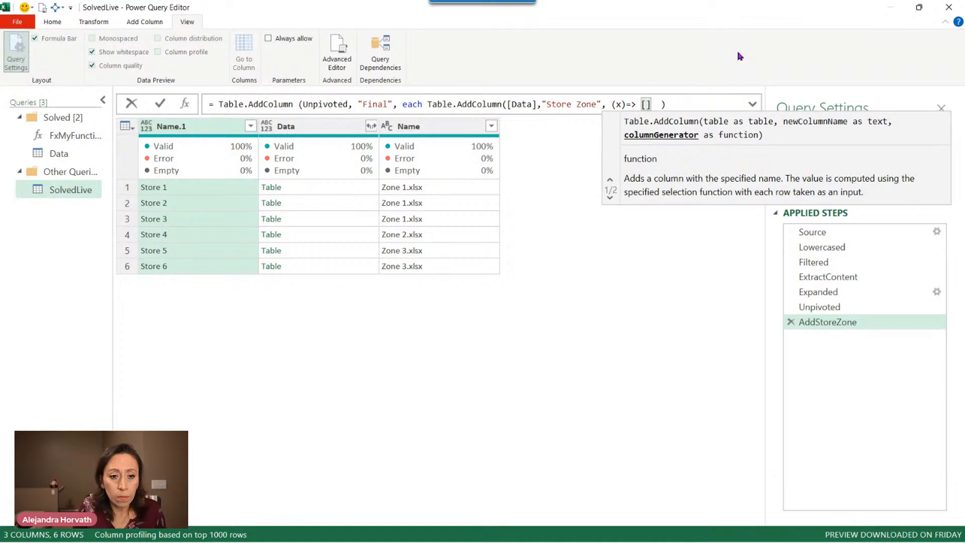
pyautogui.write('Name.1]')
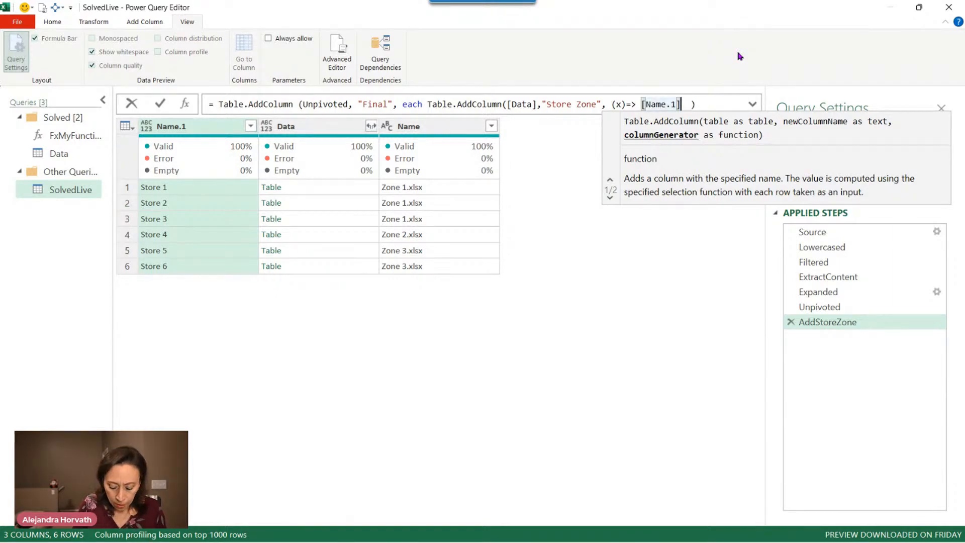
pyautogui.write('&')
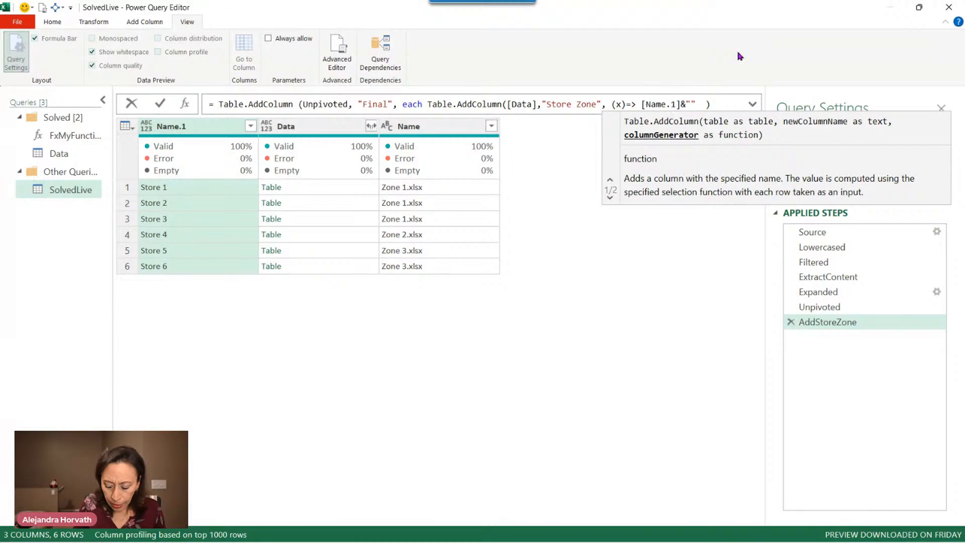
pyautogui.write('", (x)=> ')
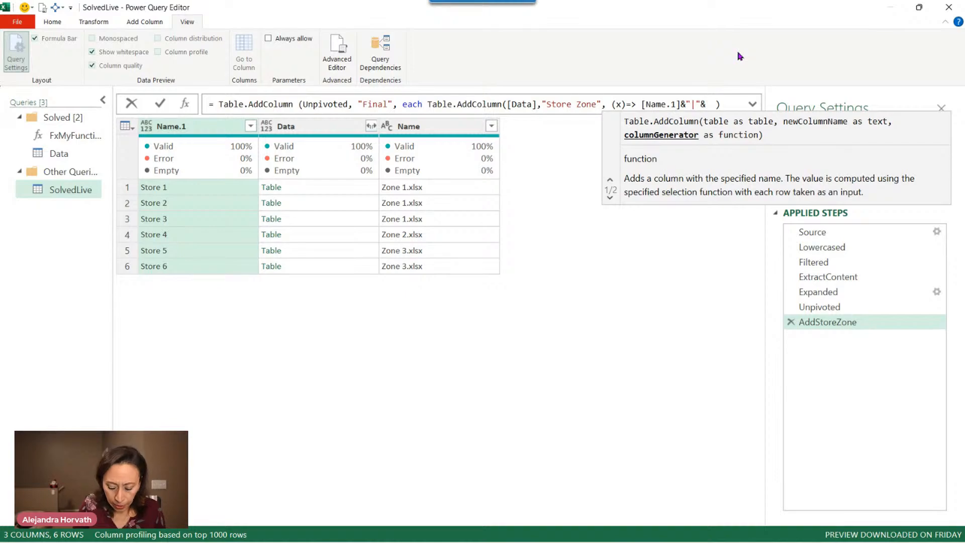
pyautogui.write('[Name')
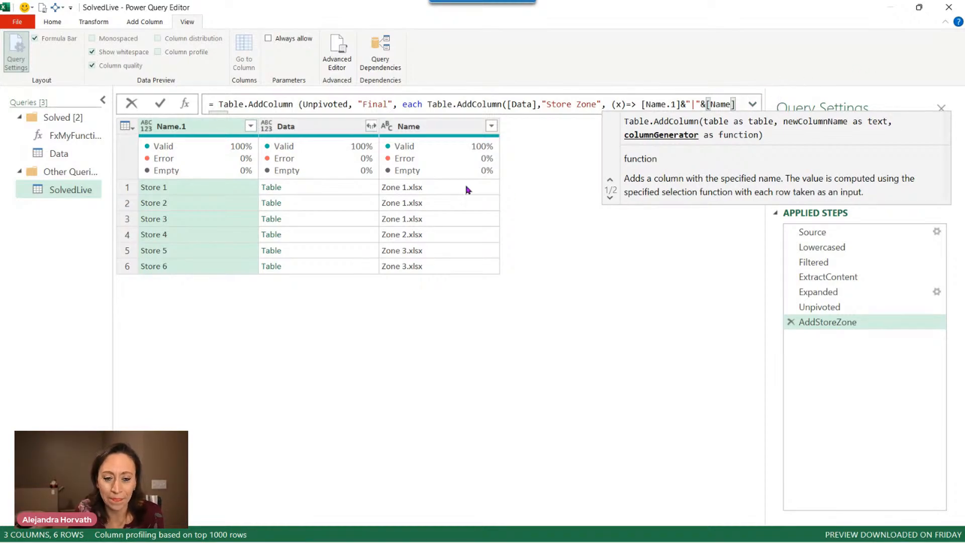
# Close the outer Table.AddColumn function with the missing parenthesis and apply the AddStoreZone formula.
pyautogui.click(753, 104)
pyautogui.click(396, 123)
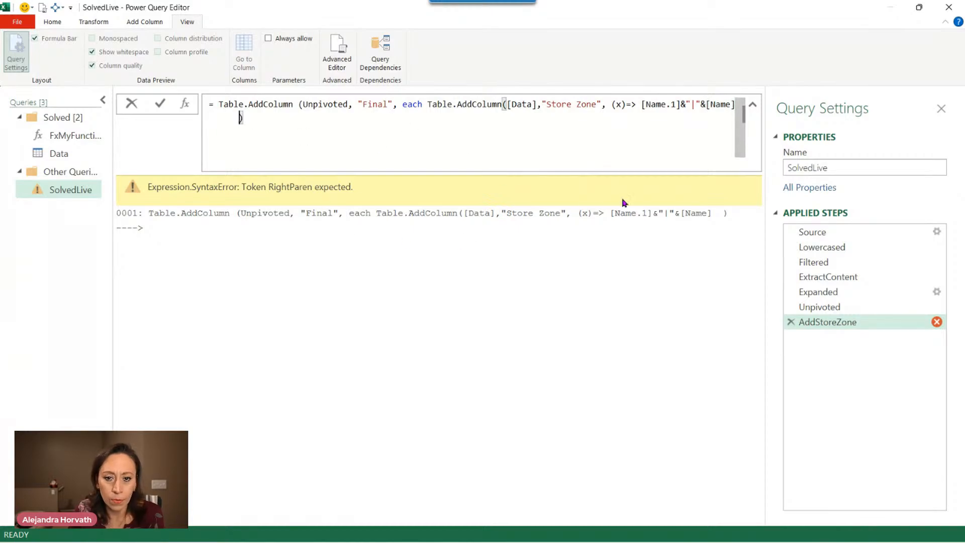
pyautogui.write(')')
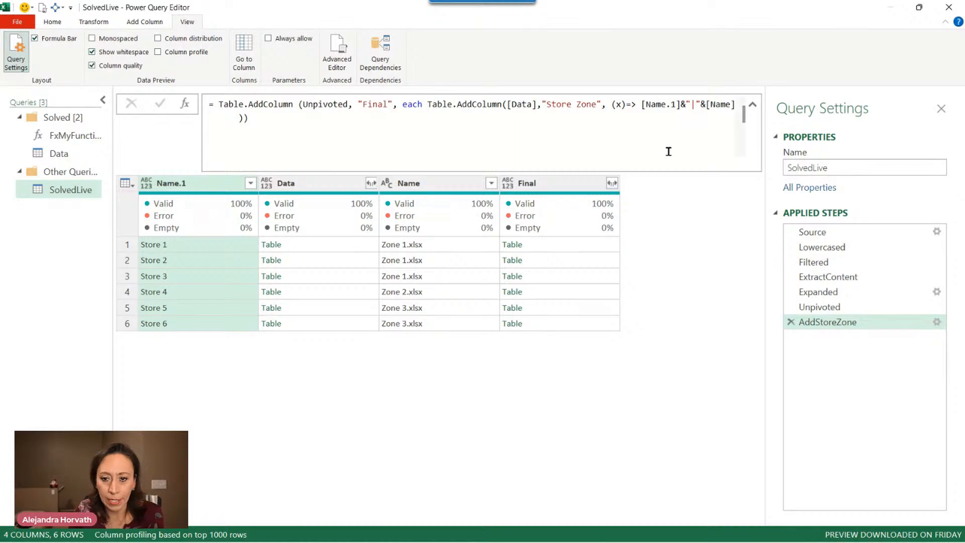
# Move the (x)=> part of the AddStoreZone formula onto its own indented line and apply the formula.
pyautogui.click(454, 119)
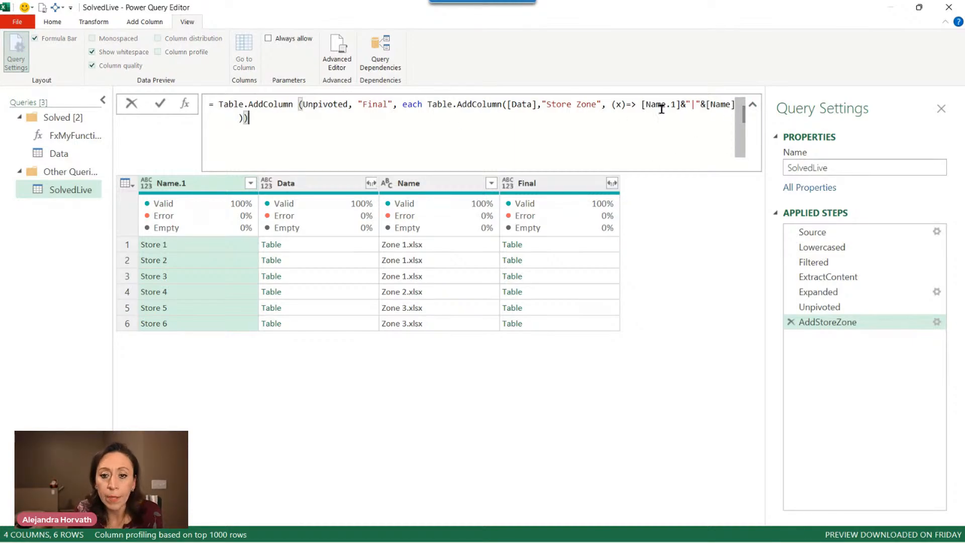
pyautogui.moveTo(610, 105); pyautogui.dragTo(626, 107)
pyautogui.click(610, 105)
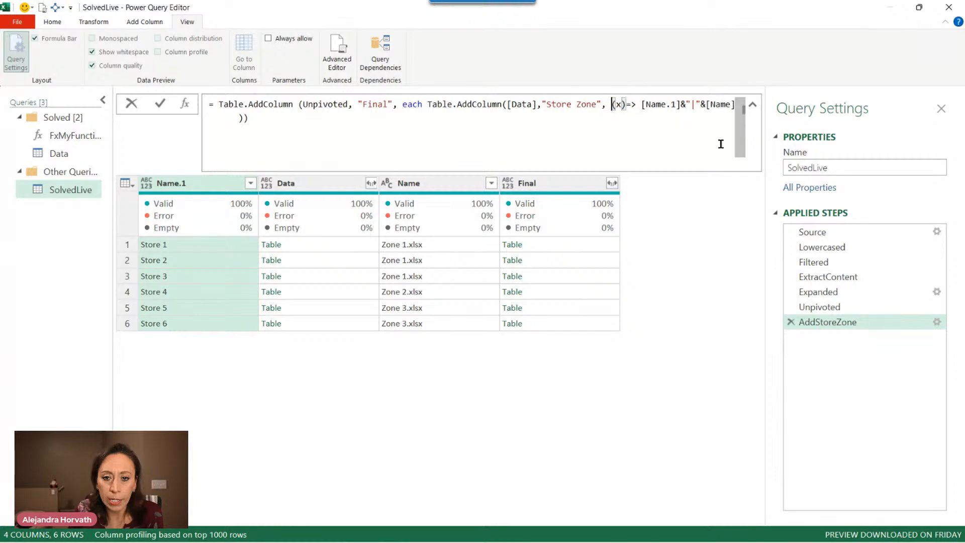
pyautogui.hotkey('shift', 'Return')
pyautogui.press('Tab')
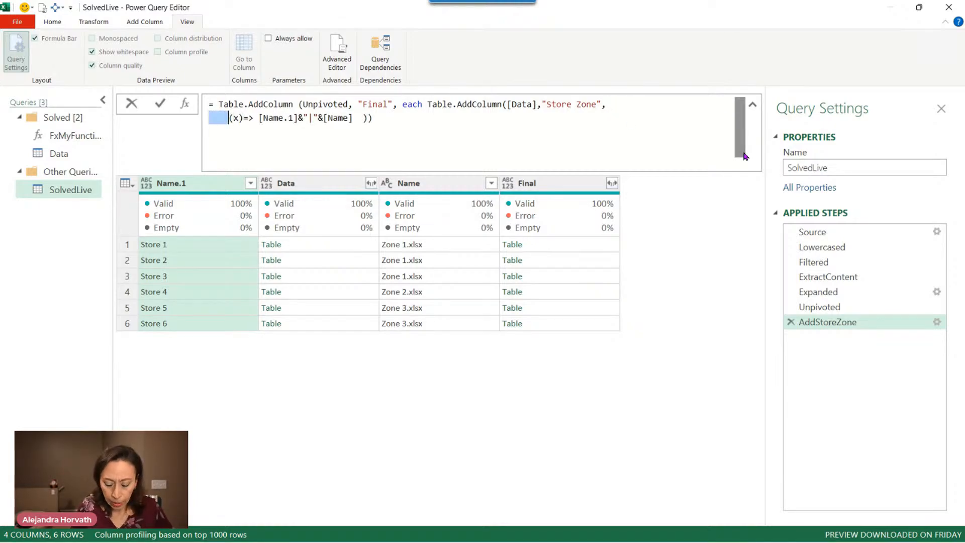
pyautogui.moveTo(229, 118); pyautogui.dragTo(253, 118)
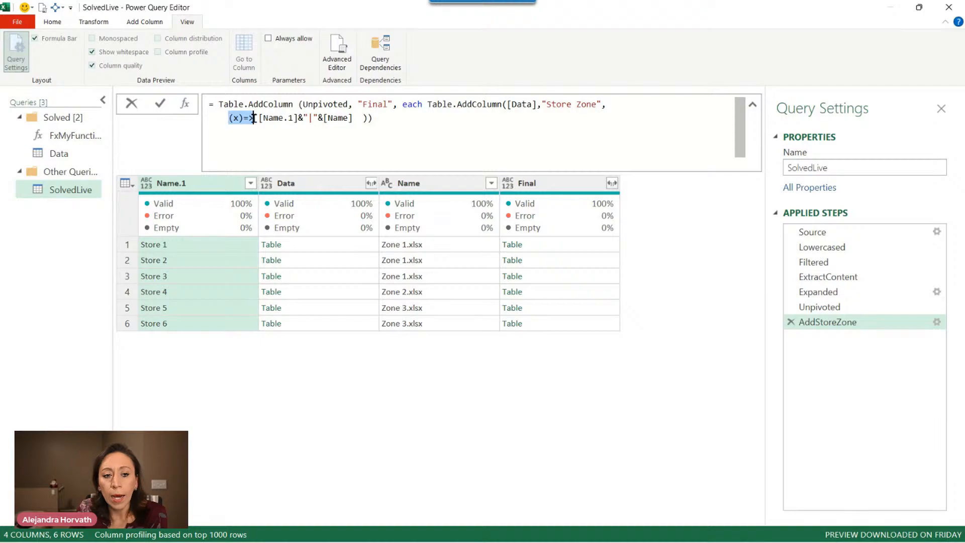
pyautogui.moveTo(258, 117); pyautogui.dragTo(310, 118)
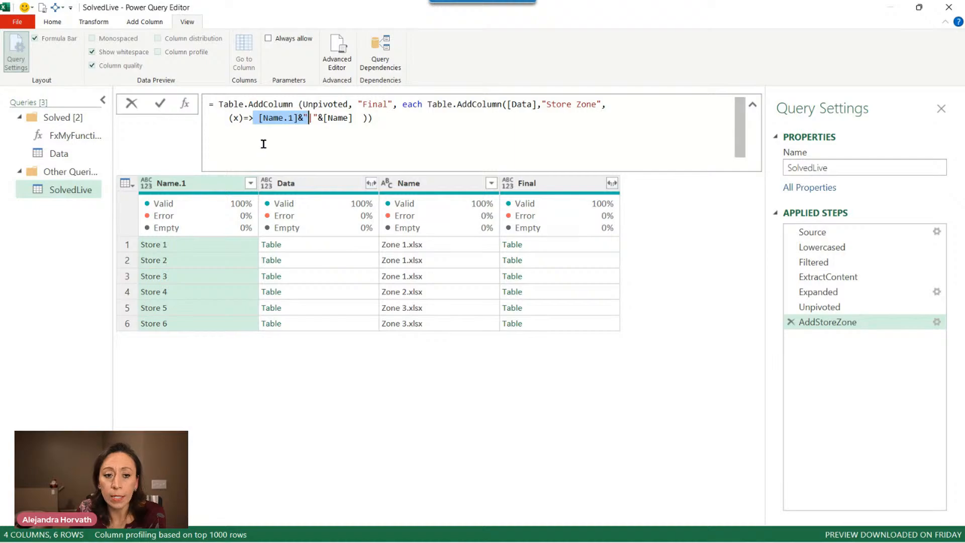
pyautogui.moveTo(297, 119); pyautogui.dragTo(323, 118)
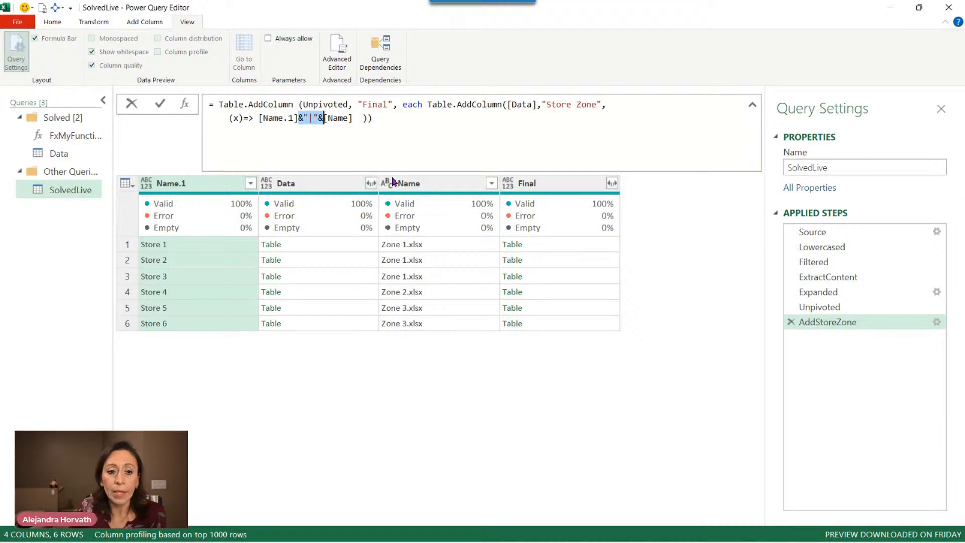
pyautogui.moveTo(323, 119); pyautogui.dragTo(350, 118)
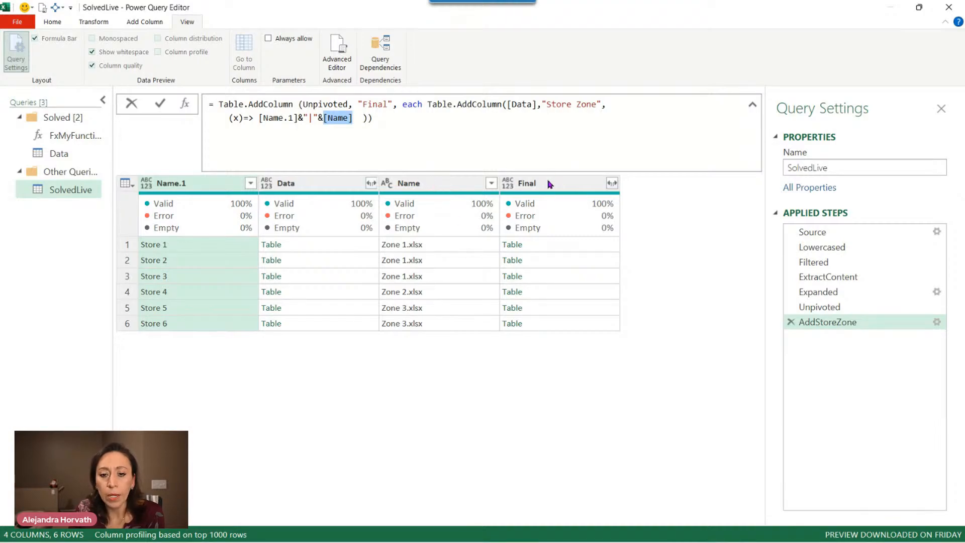
pyautogui.press('Return')
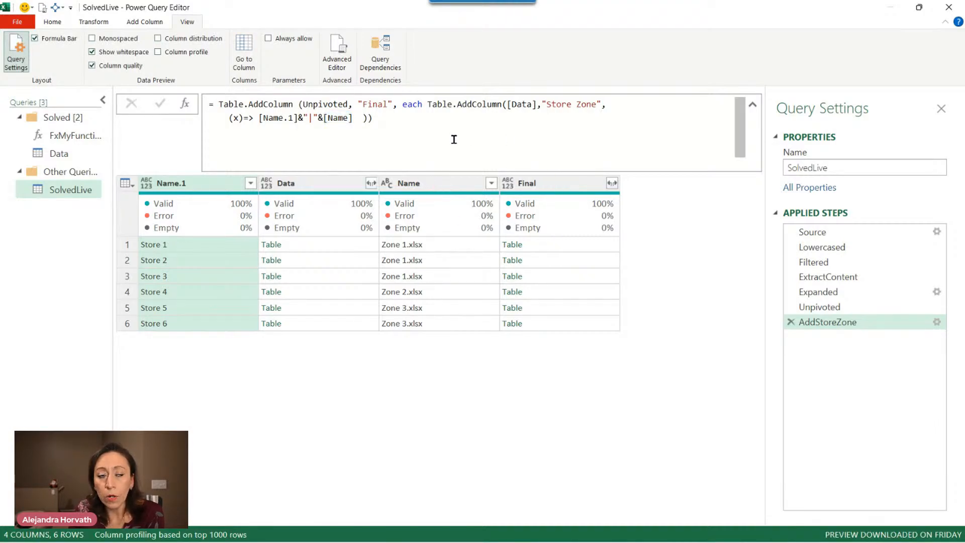
# Preview the nested tables for Store 1 and Store 4 in the Final column to check their Store Zone values.
pyautogui.click(563, 249)
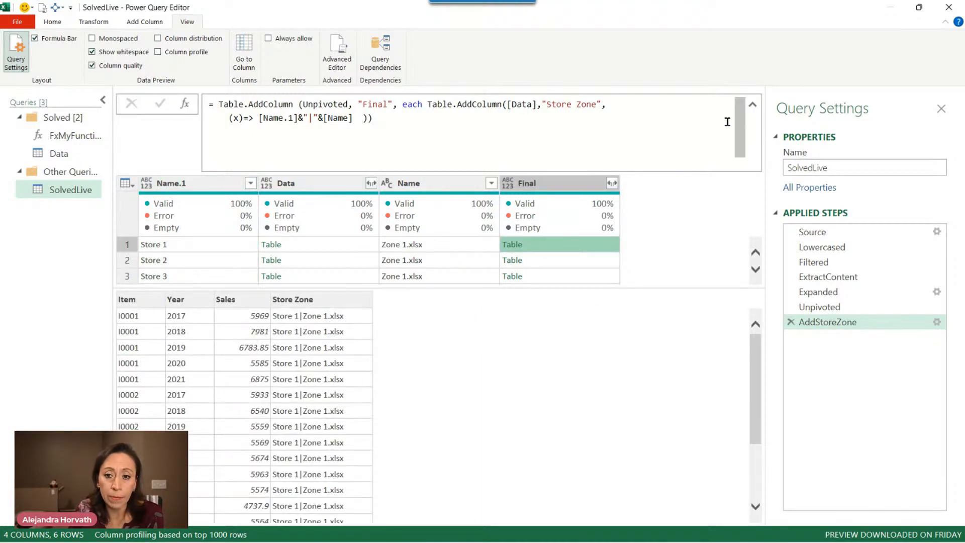
pyautogui.click(752, 106)
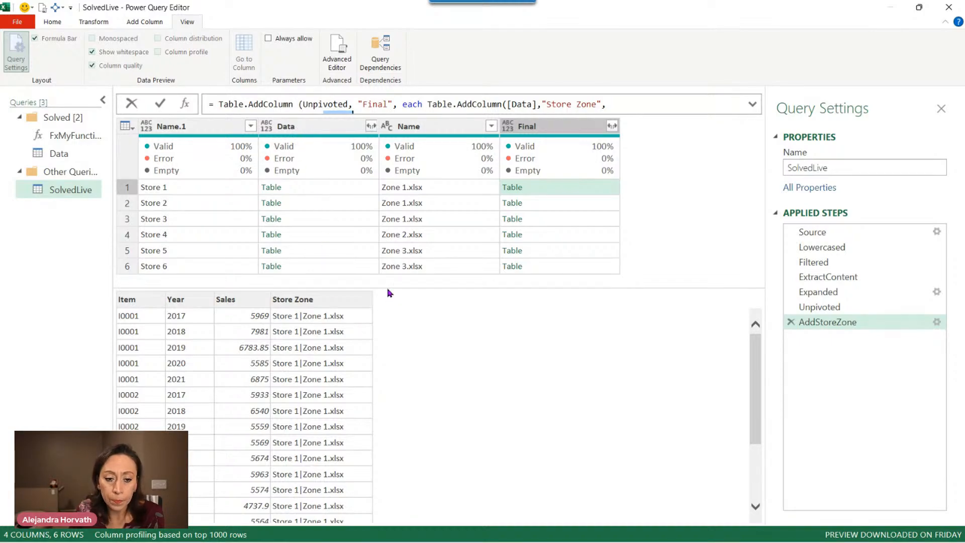
pyautogui.click(310, 293)
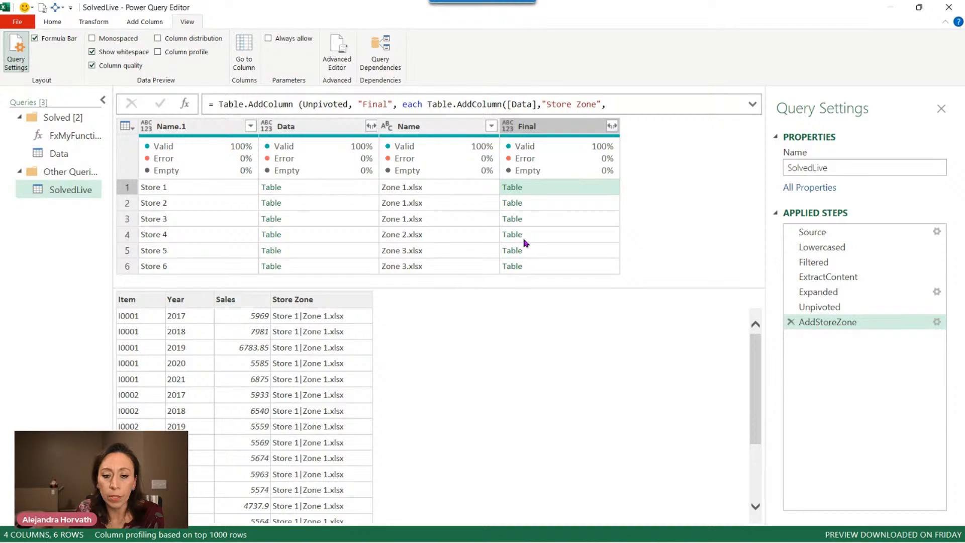
pyautogui.click(566, 234)
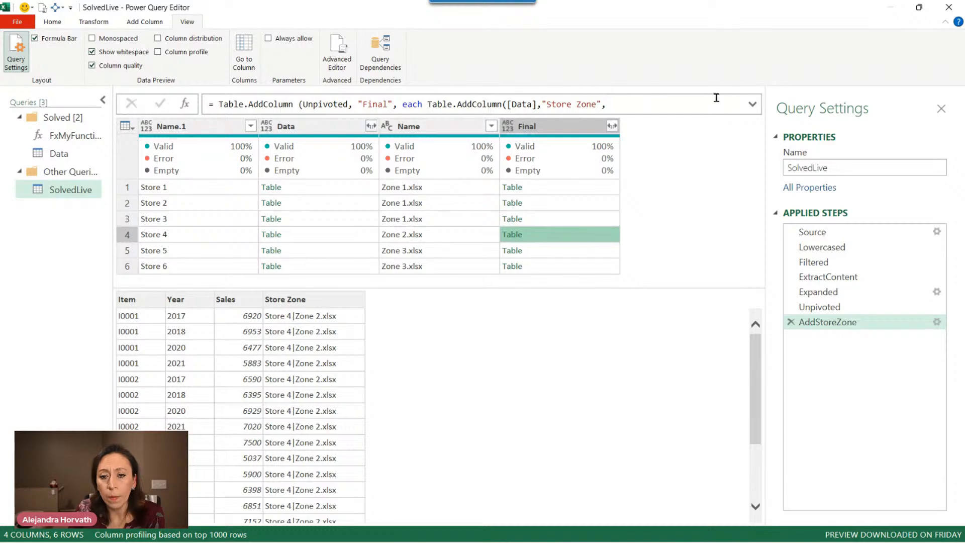
# Wrap the [Name] reference in the AddStoreZone formula with an opening Text.BeforeDelimiter function after the pipe separator.
pyautogui.click(754, 105)
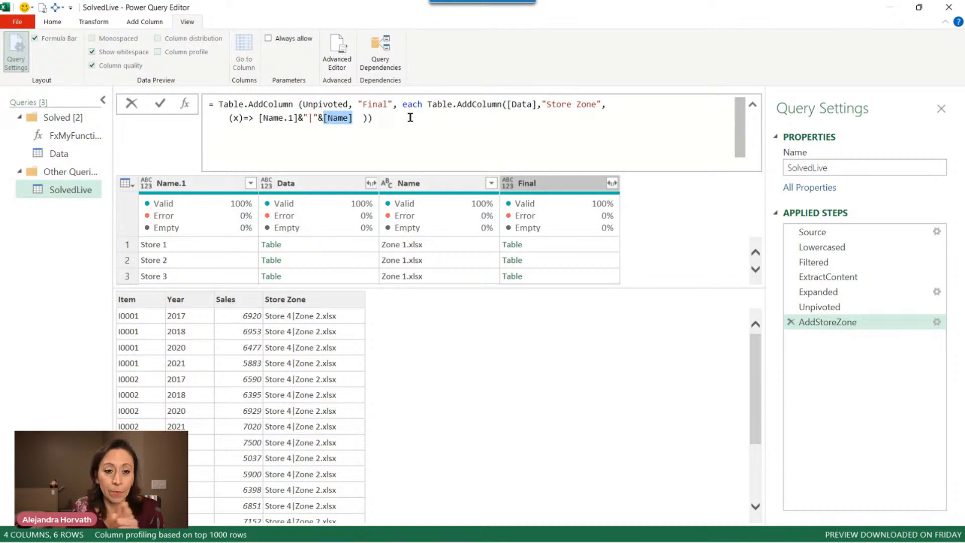
pyautogui.click(323, 117)
pyautogui.moveTo(323, 118); pyautogui.dragTo(354, 117)
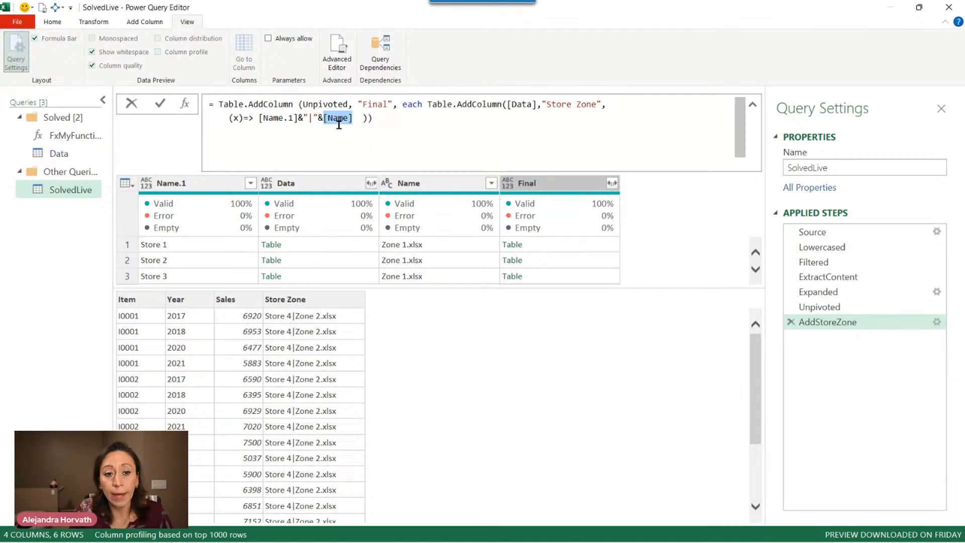
pyautogui.click(324, 119)
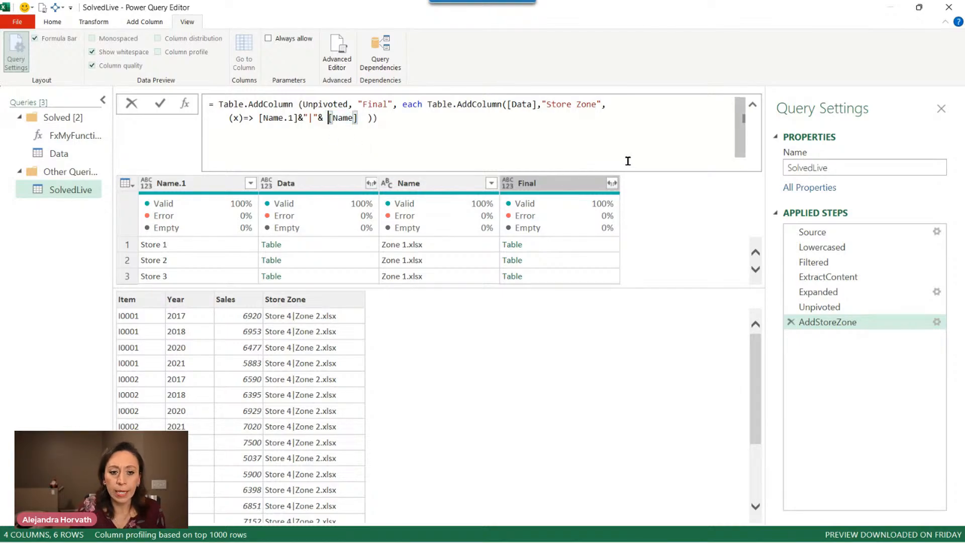
pyautogui.press('Left')
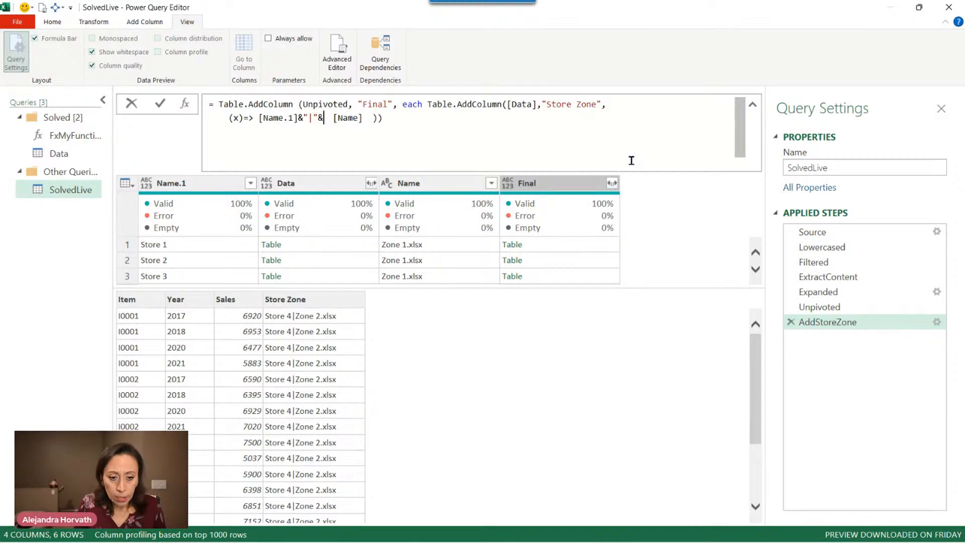
pyautogui.write('texb')
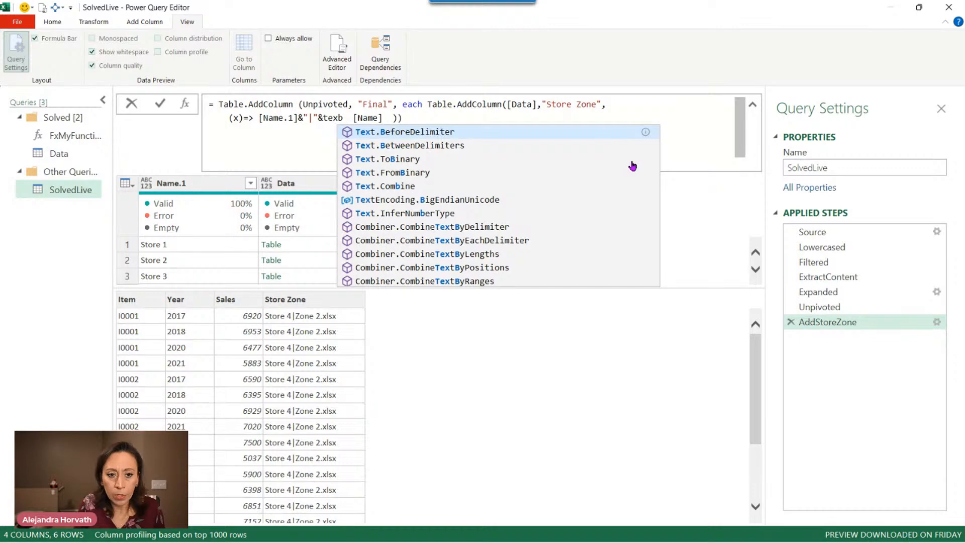
pyautogui.press('Tab')
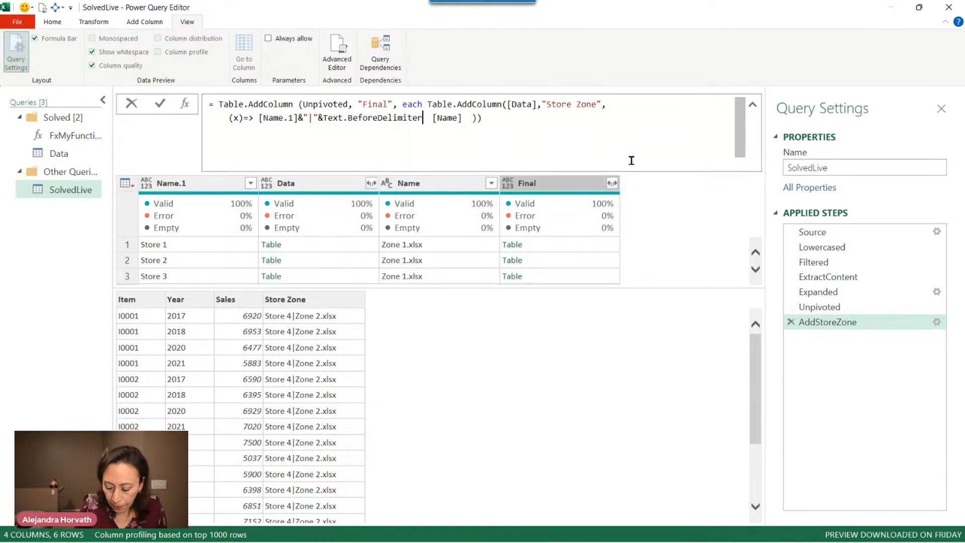
pyautogui.write('(')
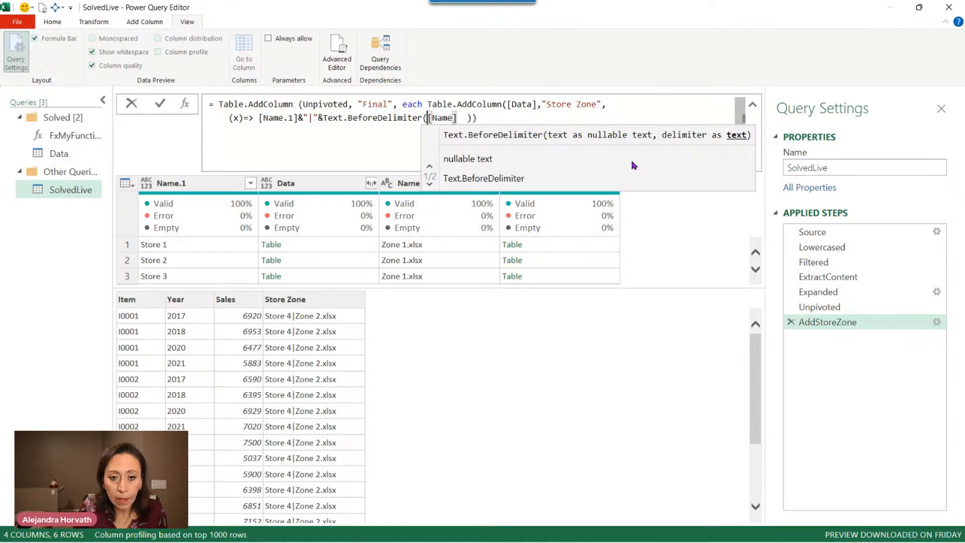
# Give Text.BeforeDelimiter the delimiter ".", close its parenthesis and apply the AddStoreZone formula.
pyautogui.click(457, 120)
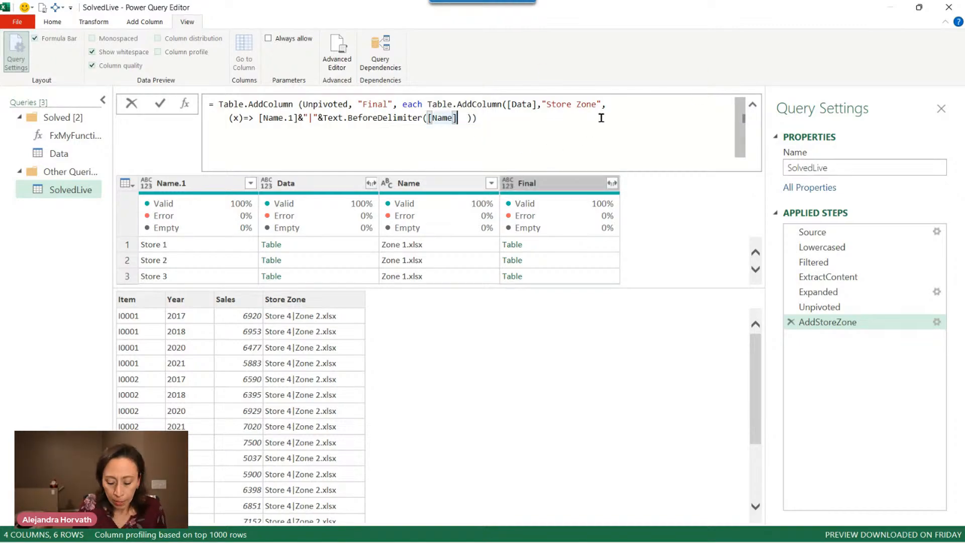
pyautogui.write(',')
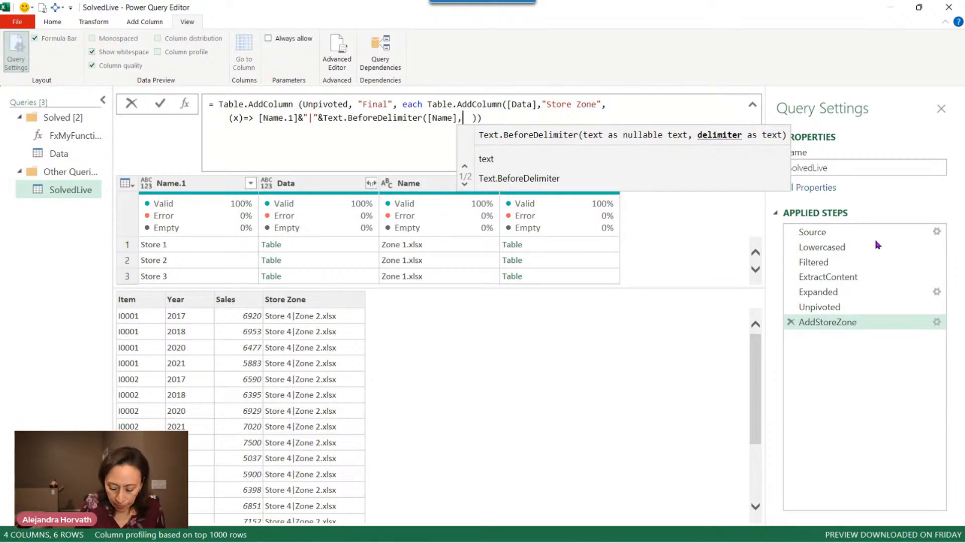
pyautogui.write(' "')
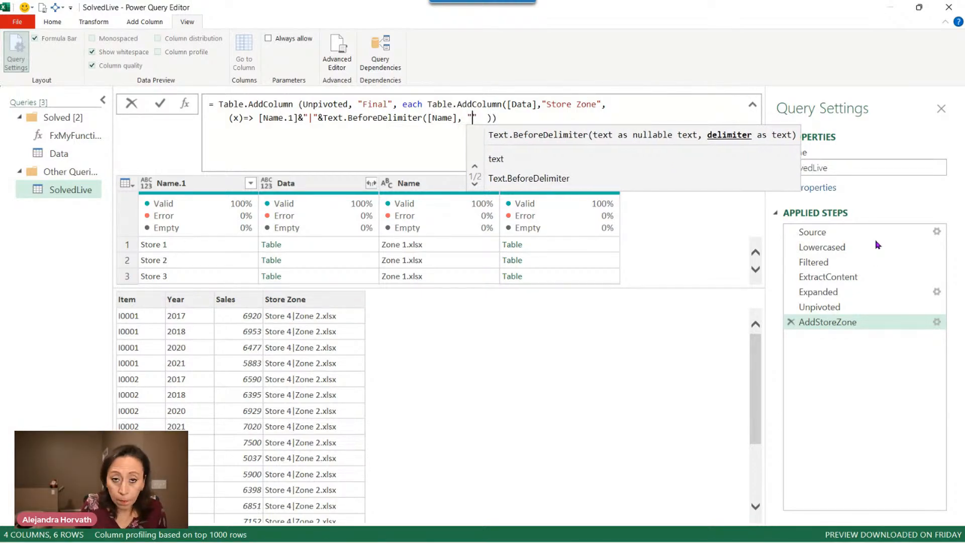
pyautogui.write('.')
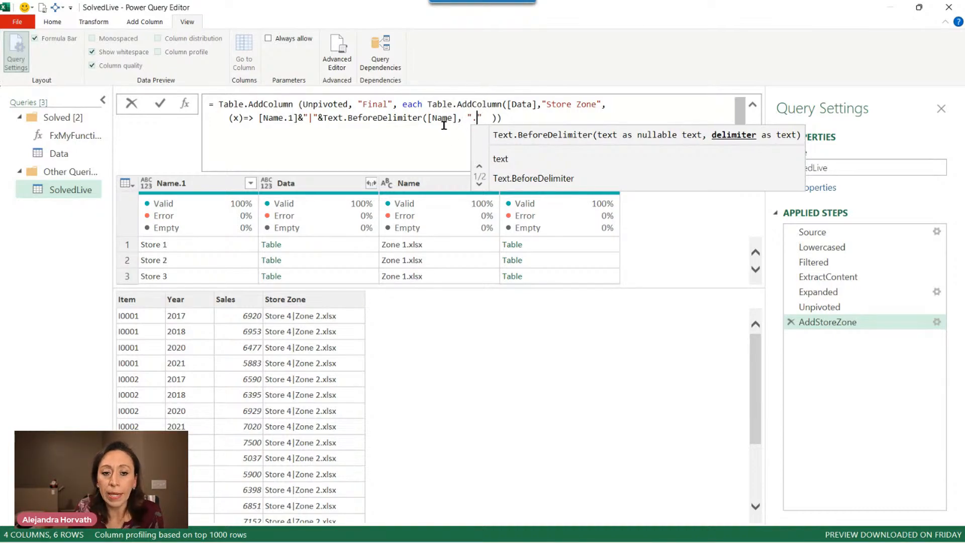
pyautogui.moveTo(327, 117); pyautogui.dragTo(483, 119)
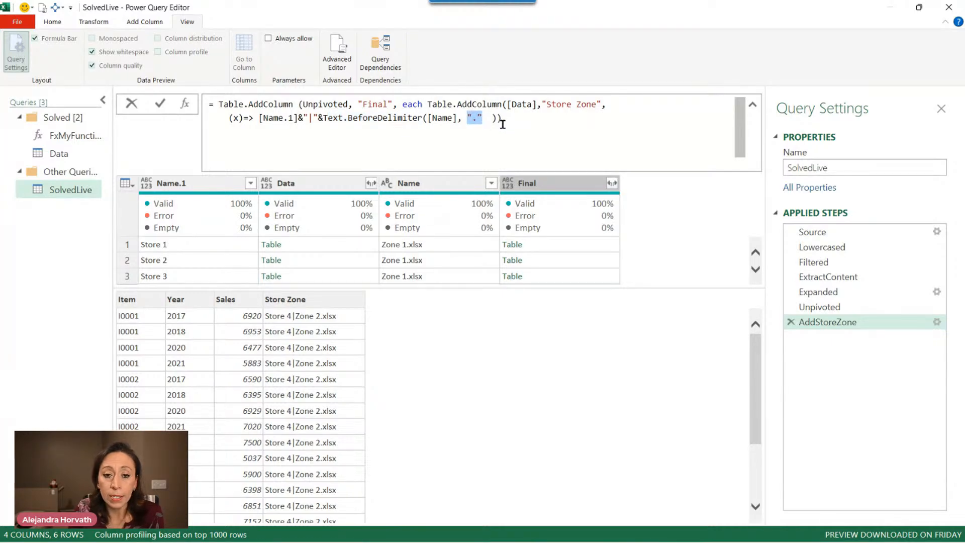
pyautogui.click(488, 117)
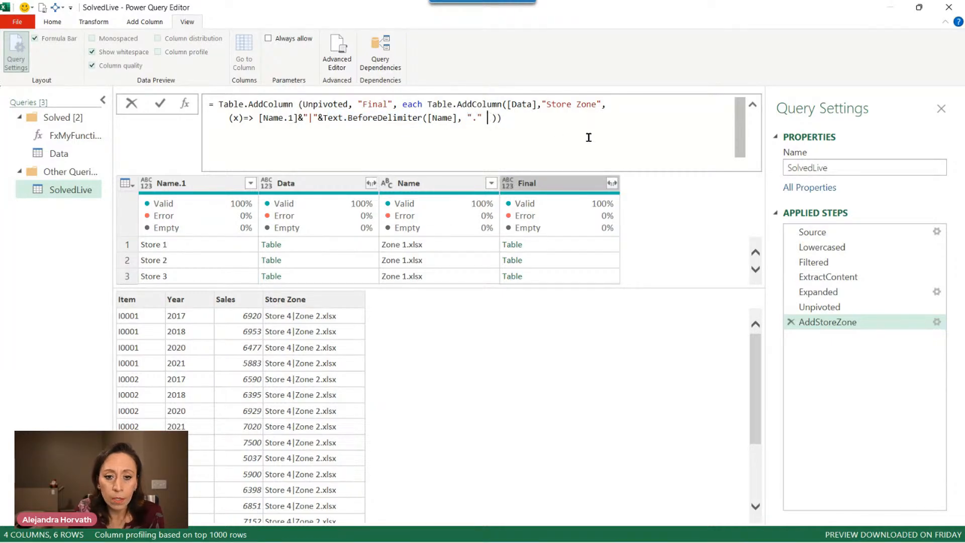
pyautogui.write(')')
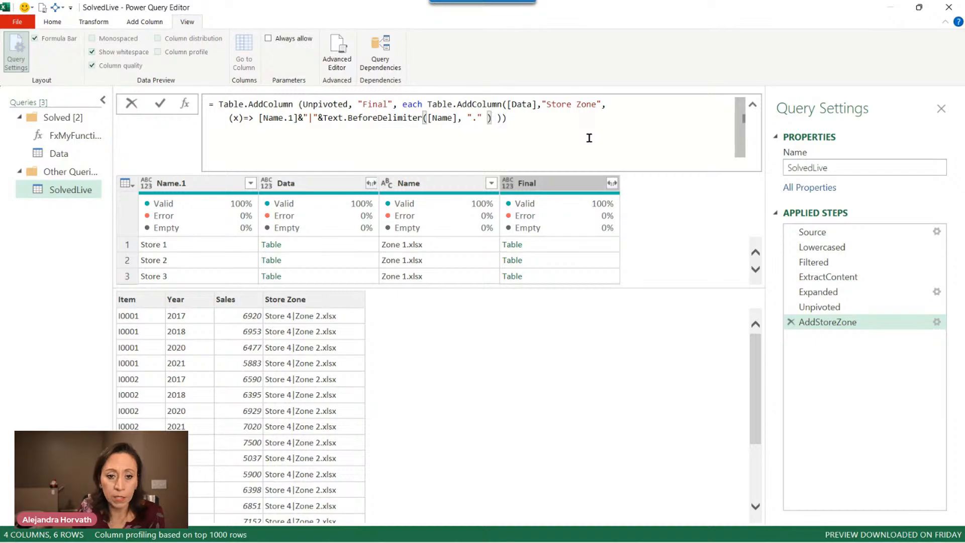
pyautogui.press('Right')
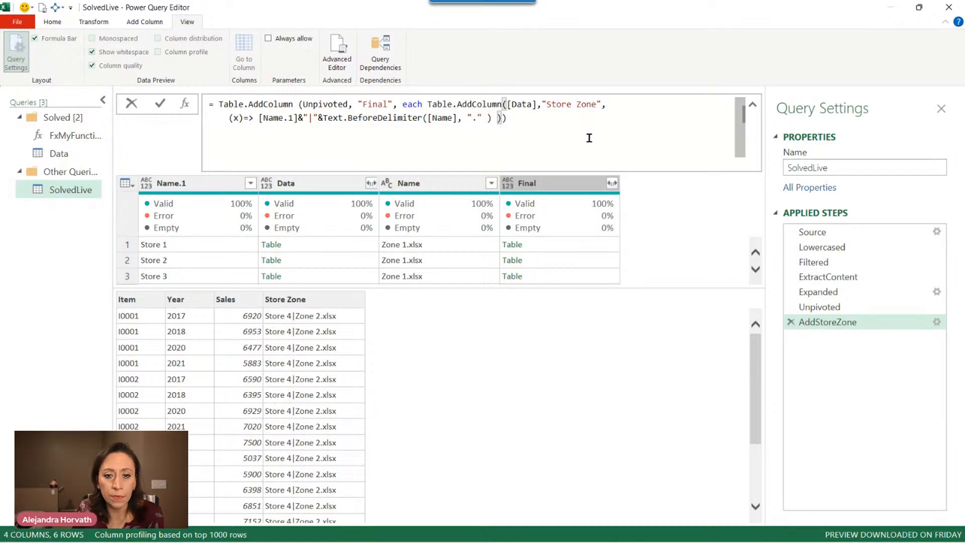
pyautogui.press('Right')
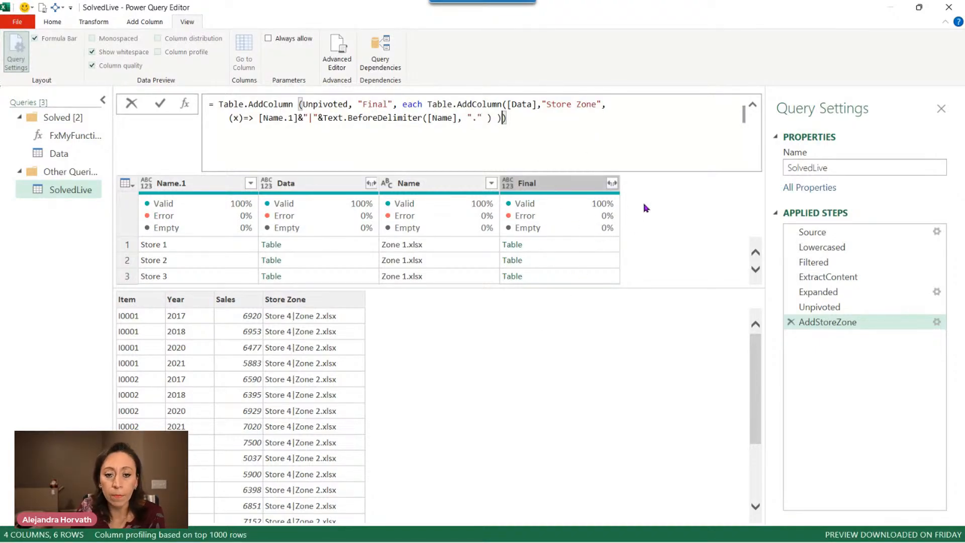
pyautogui.press('Return')
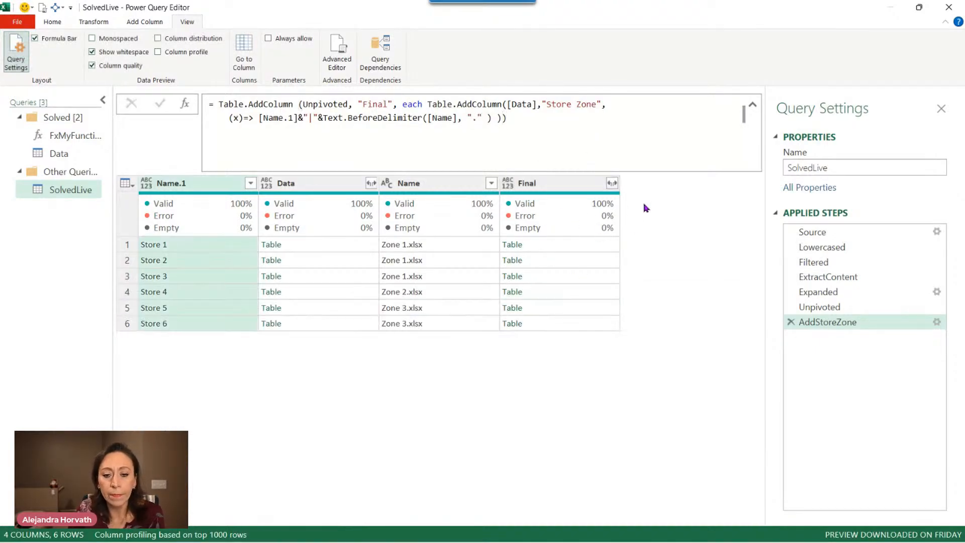
# Preview the nested tables for Stores 1 to 5 in the Final column to check their Store Zone values.
pyautogui.click(604, 244)
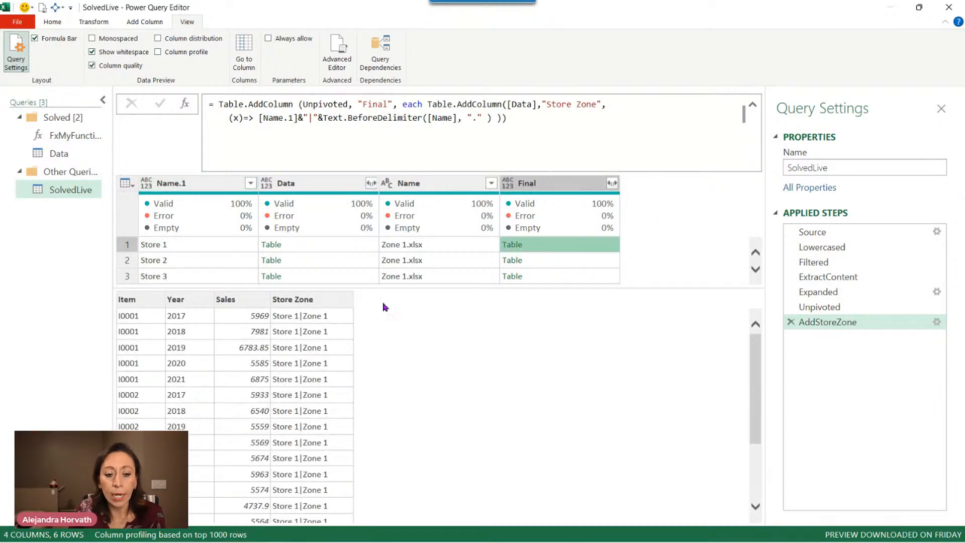
pyautogui.click(574, 260)
pyautogui.click(581, 277)
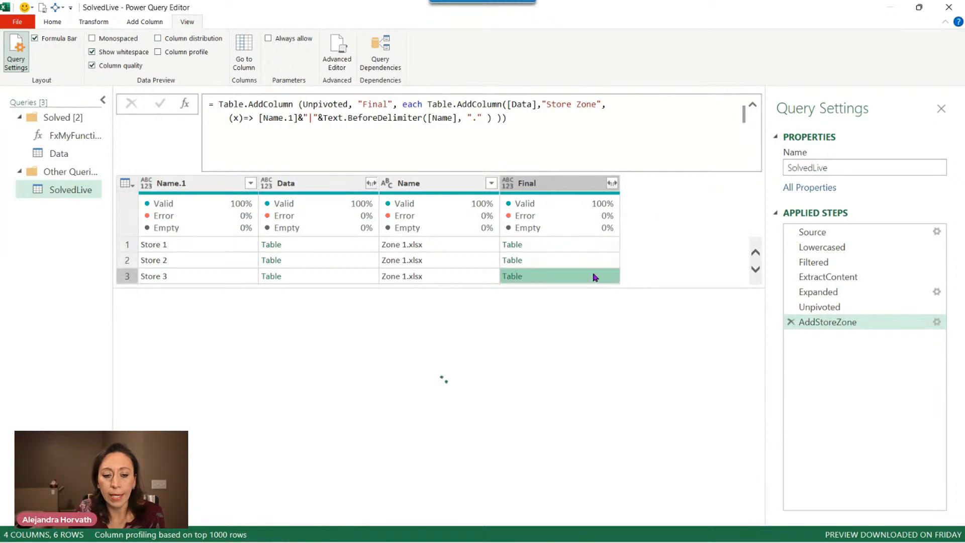
pyautogui.scroll(-1, 616, 261)
pyautogui.click(615, 260)
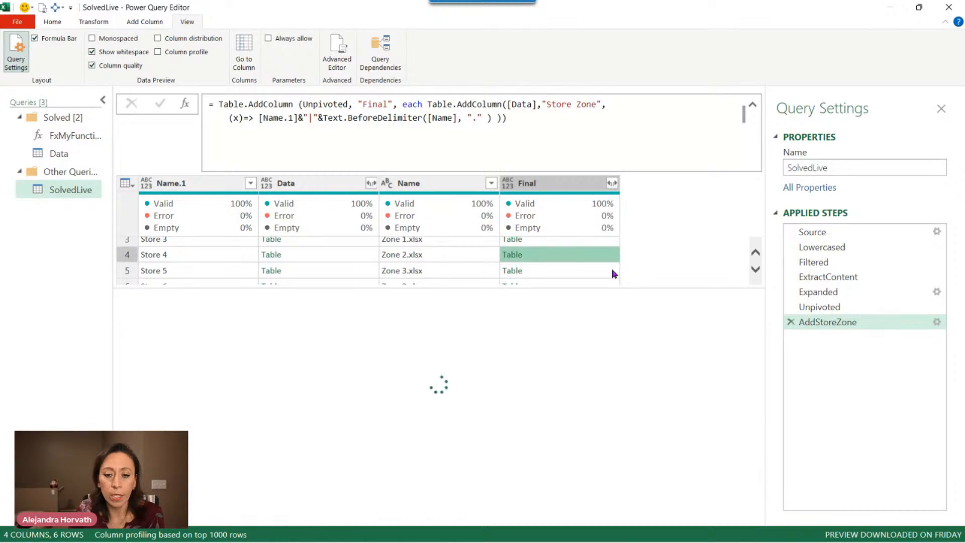
pyautogui.click(609, 271)
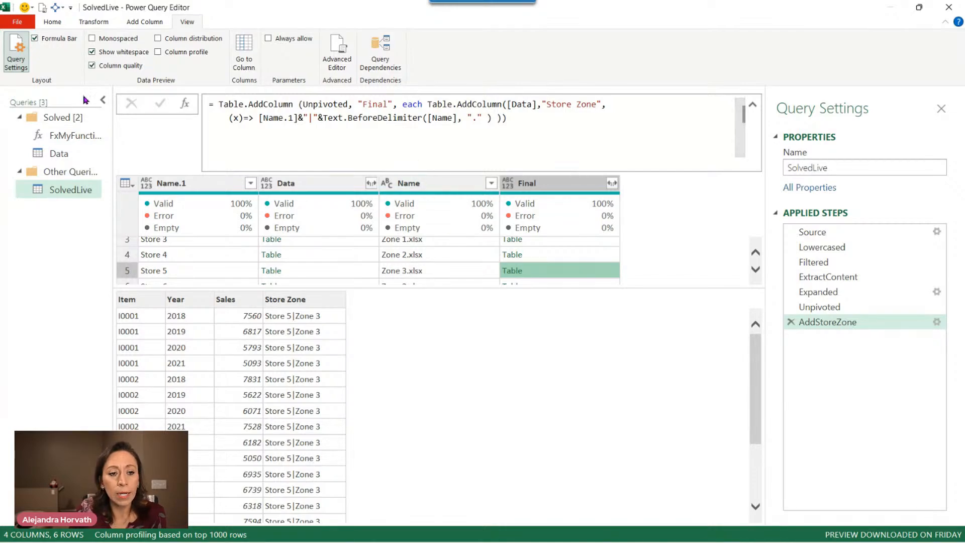
# Add a custom step after AddStoreZone and start a Table.TransformColumns function with AddStoreZone as its table argument.
pyautogui.click(185, 103)
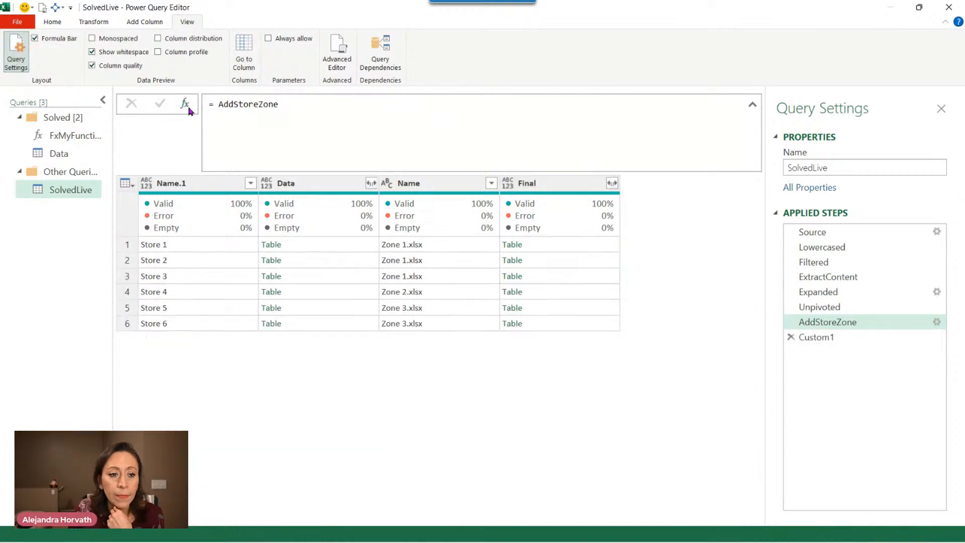
pyautogui.click(216, 104)
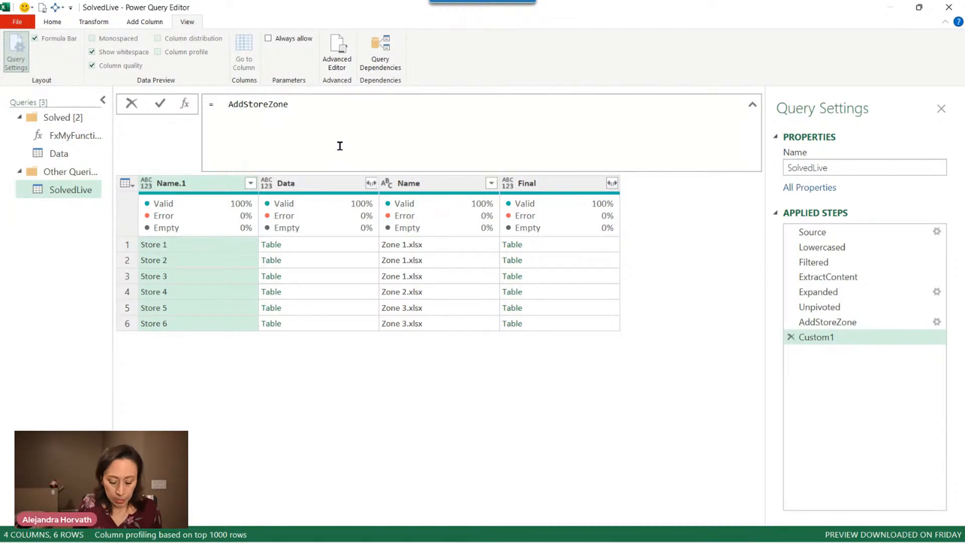
pyautogui.write('tab')
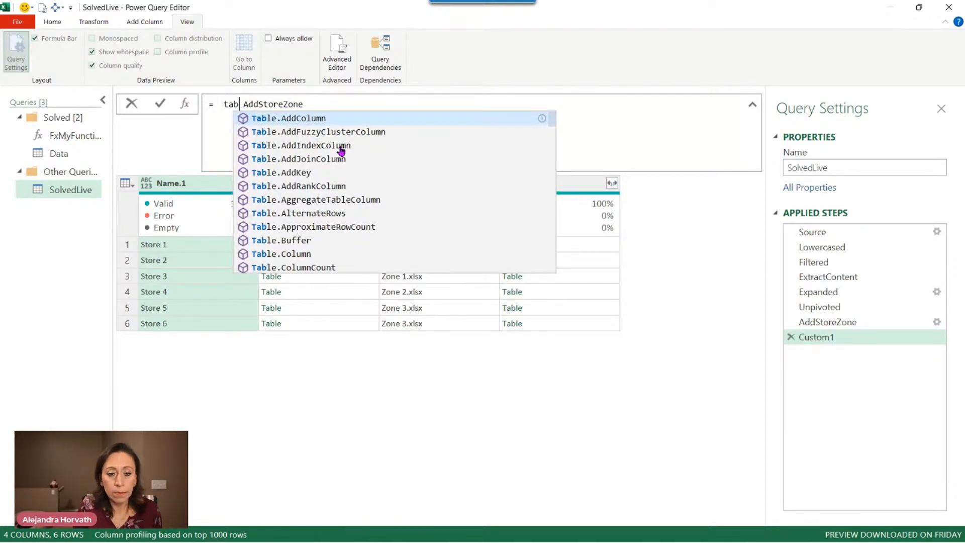
pyautogui.write('trc')
pyautogui.press('Tab')
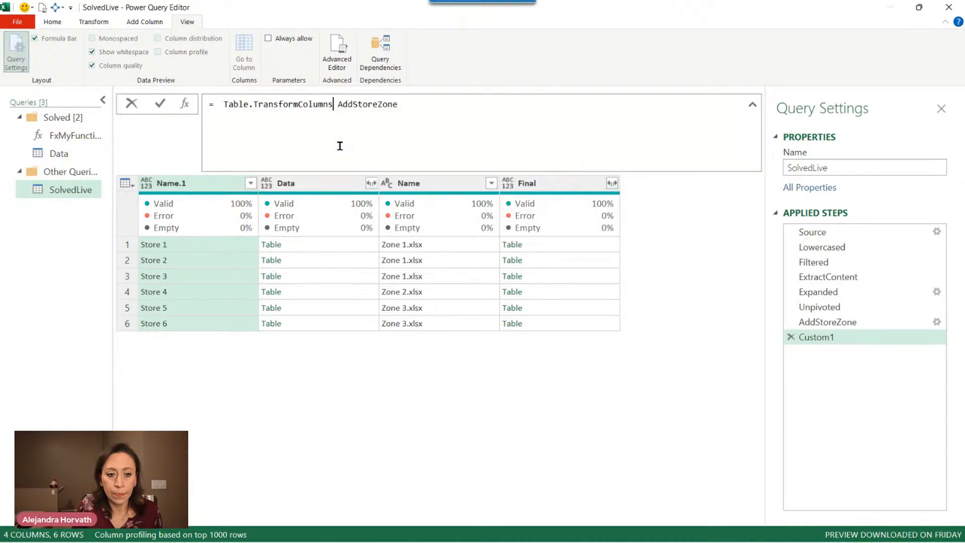
pyautogui.write('(')
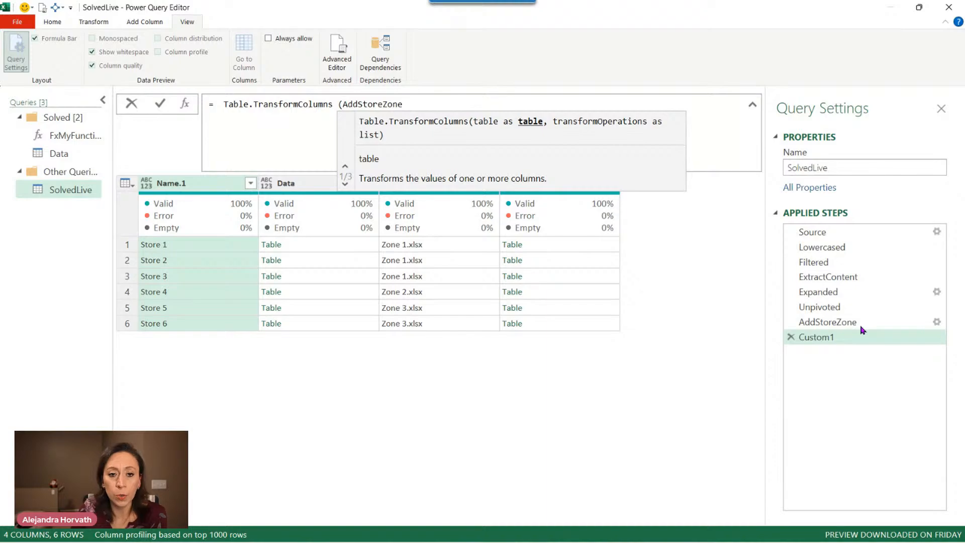
pyautogui.press('End')
pyautogui.write(',')
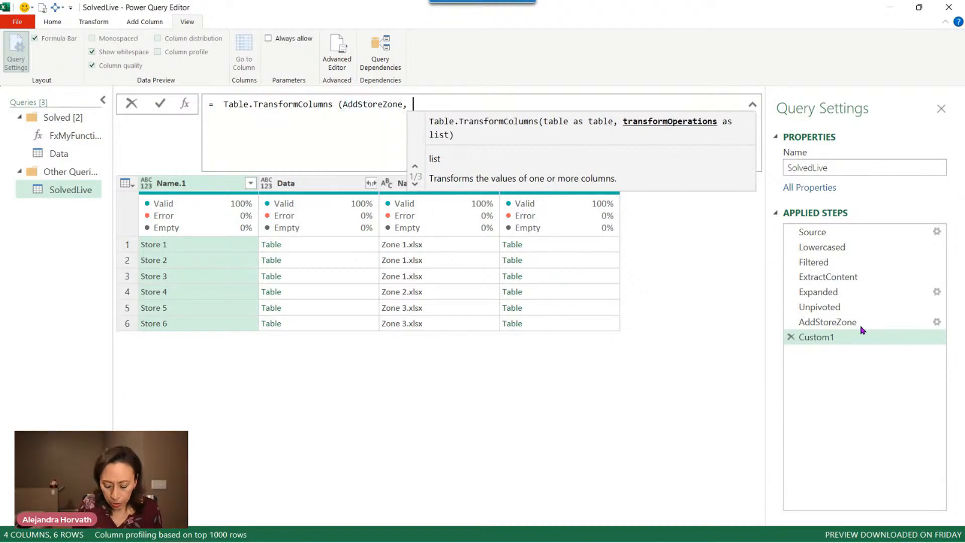
# Open the transformOperations list of Table.TransformColumns with a brace and enter "Final" as the column to transform, followed by a comma.
pyautogui.write(' {')
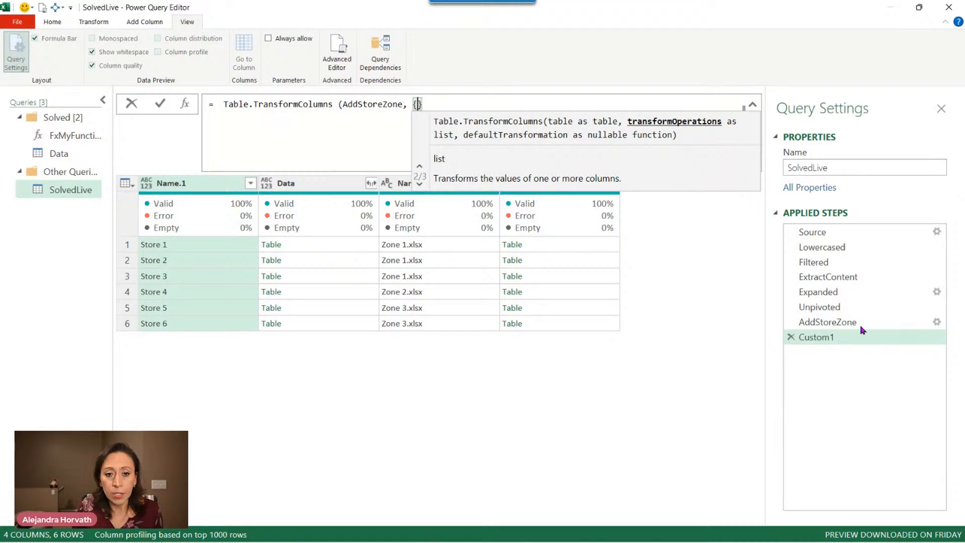
pyautogui.write(' ""')
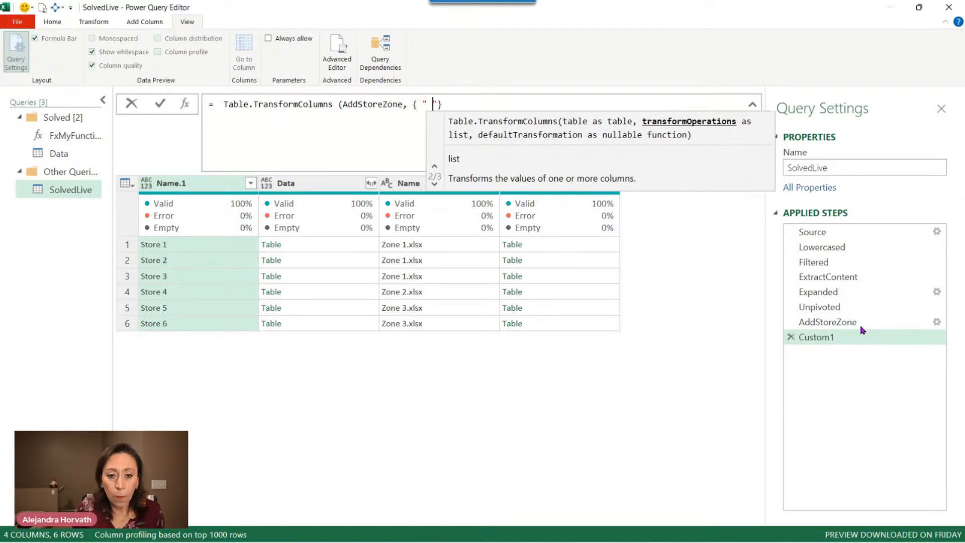
pyautogui.press('BackSpace')
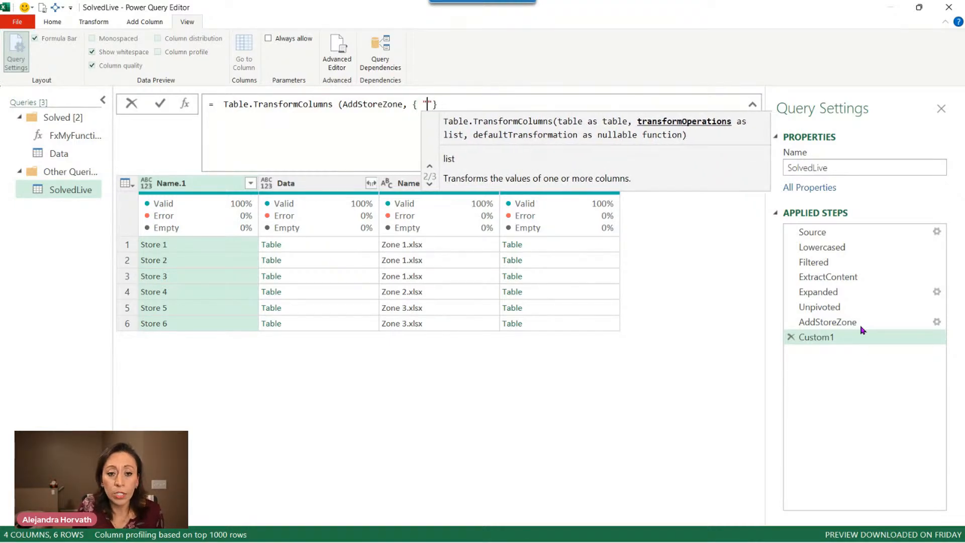
pyautogui.press('Right')
pyautogui.press('Left')
pyautogui.press('Left')
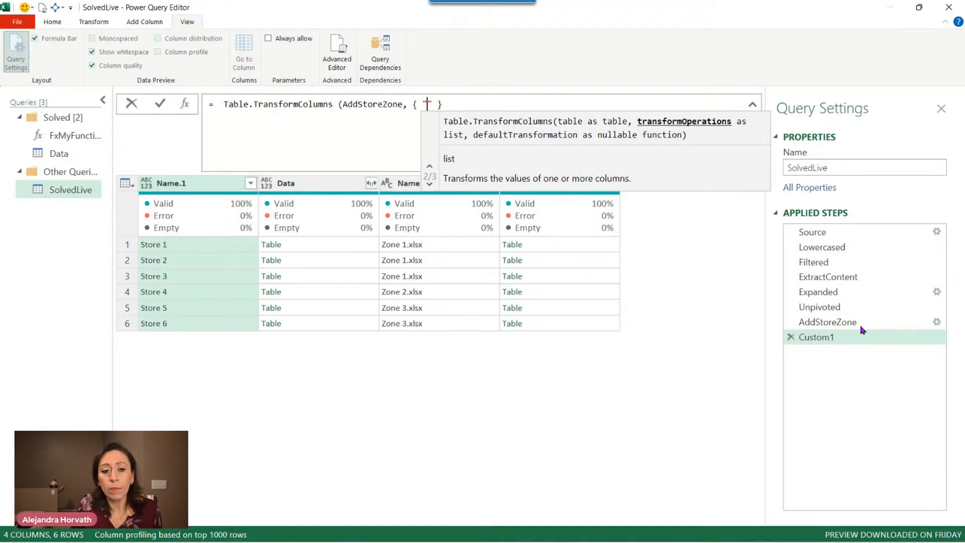
pyautogui.write('Final')
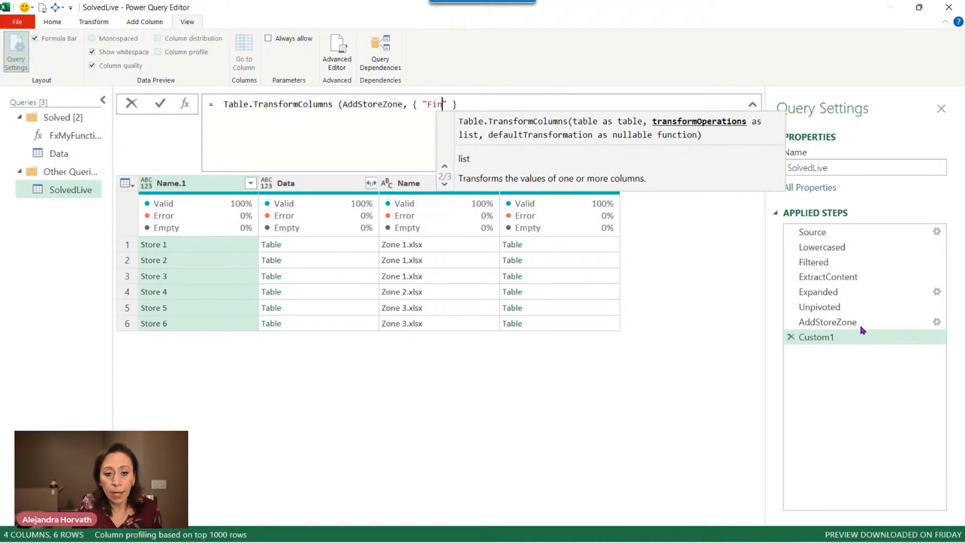
pyautogui.press('Right')
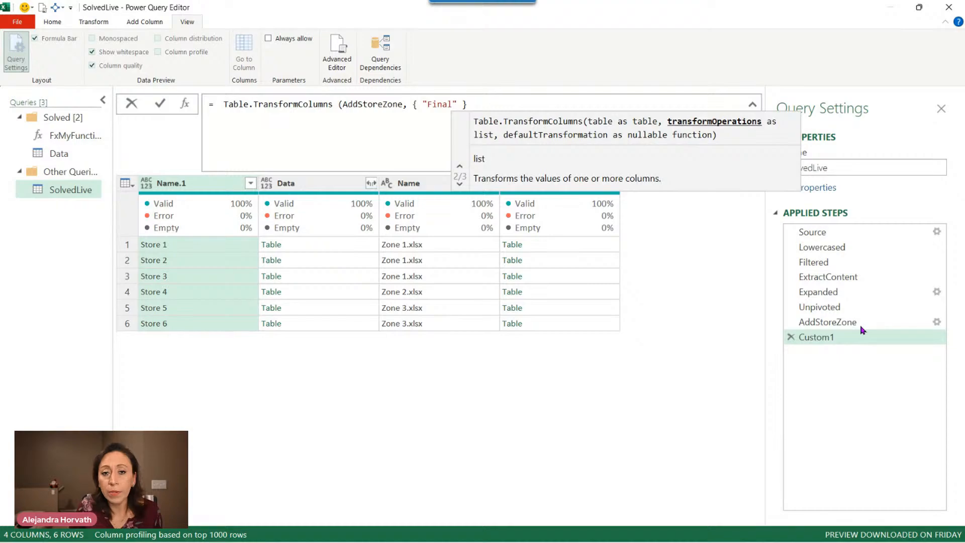
pyautogui.write(',')
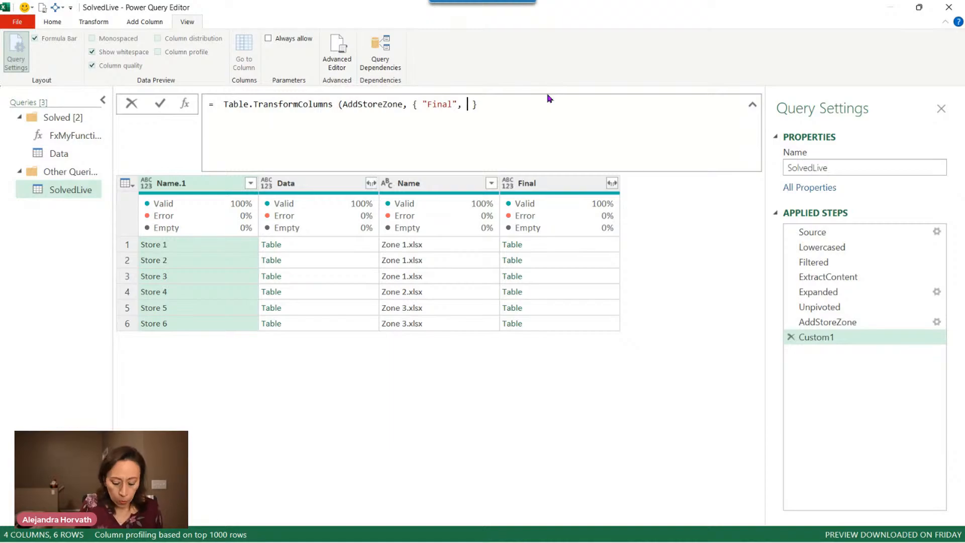
# Add an each expression for Final that calls Table.SplitColumn with the underscore as its table argument.
pyautogui.write(' each')
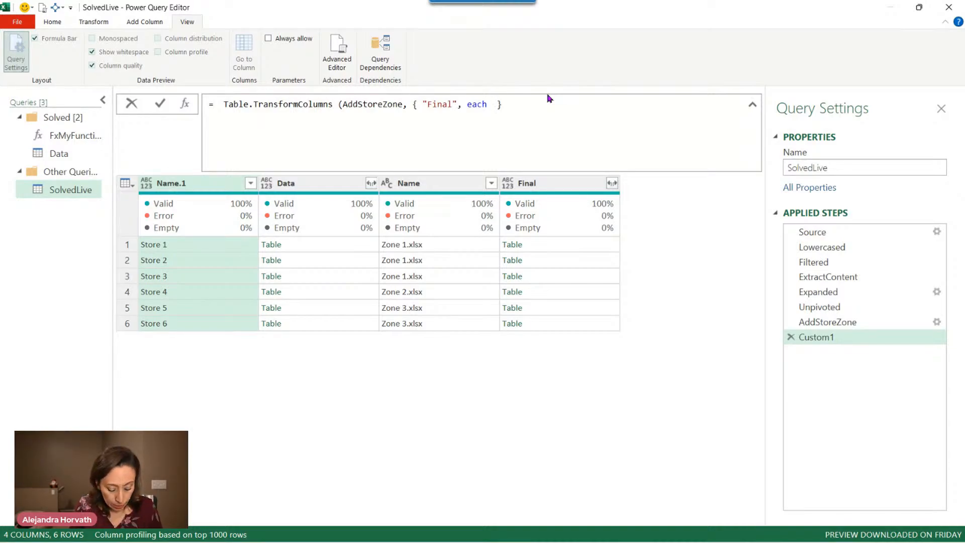
pyautogui.write('tables')
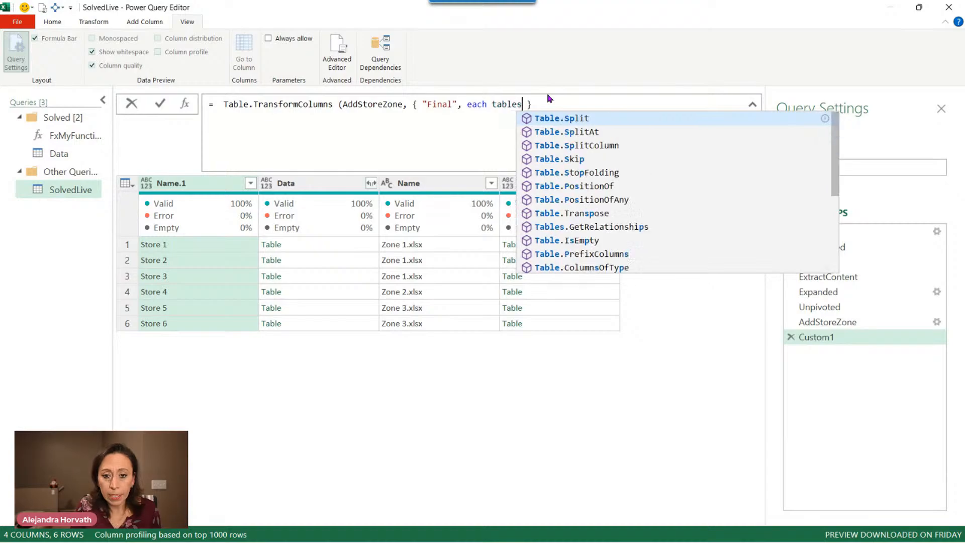
pyautogui.write('pli')
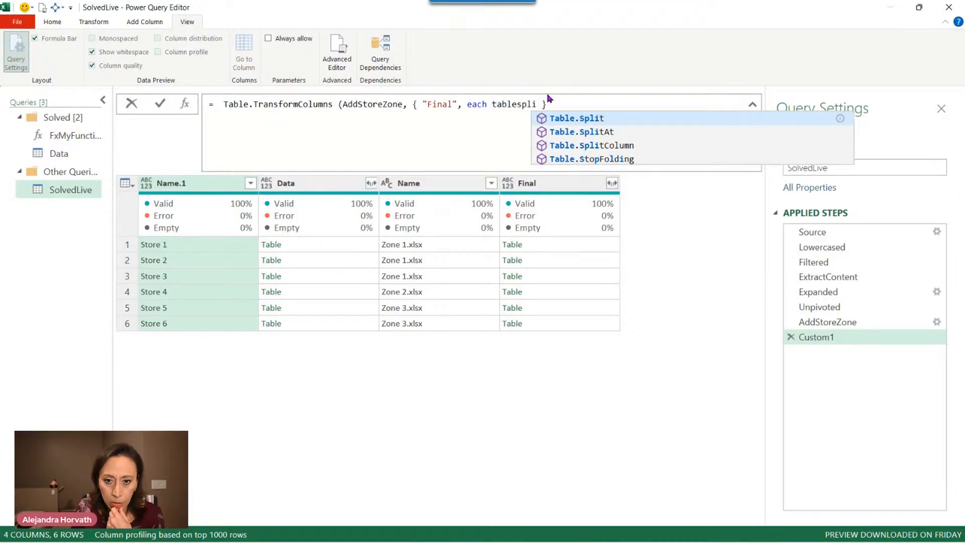
pyautogui.press('Down')
pyautogui.press('Down')
pyautogui.press('Tab')
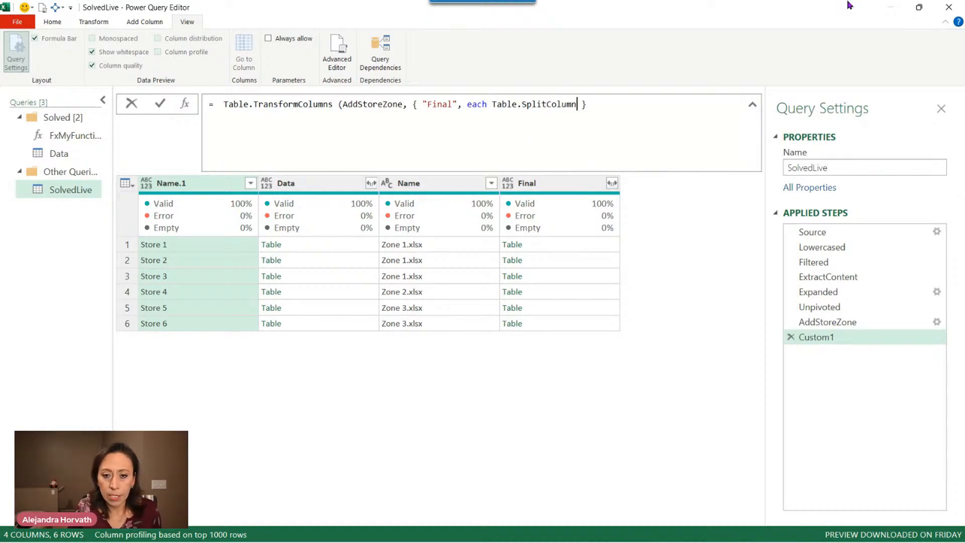
pyautogui.write('(')
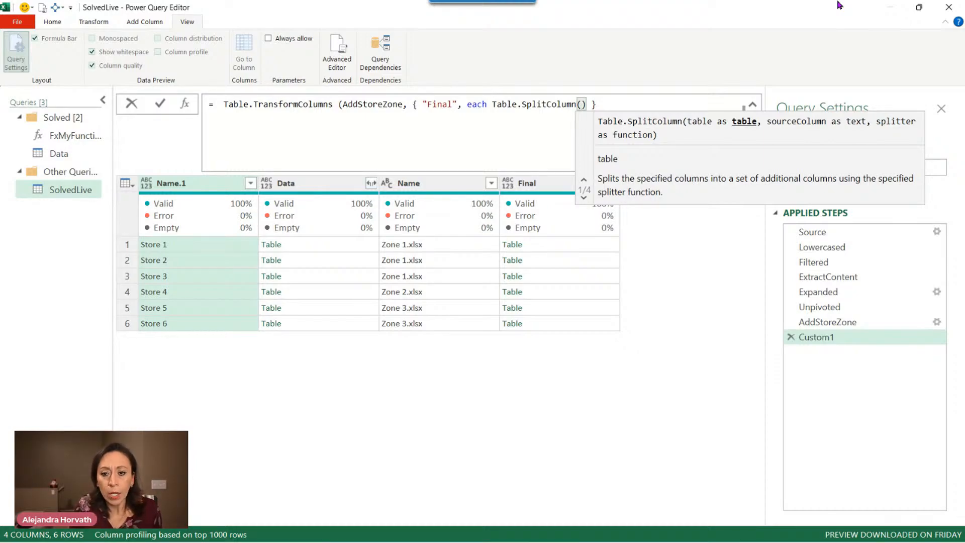
pyautogui.write('_')
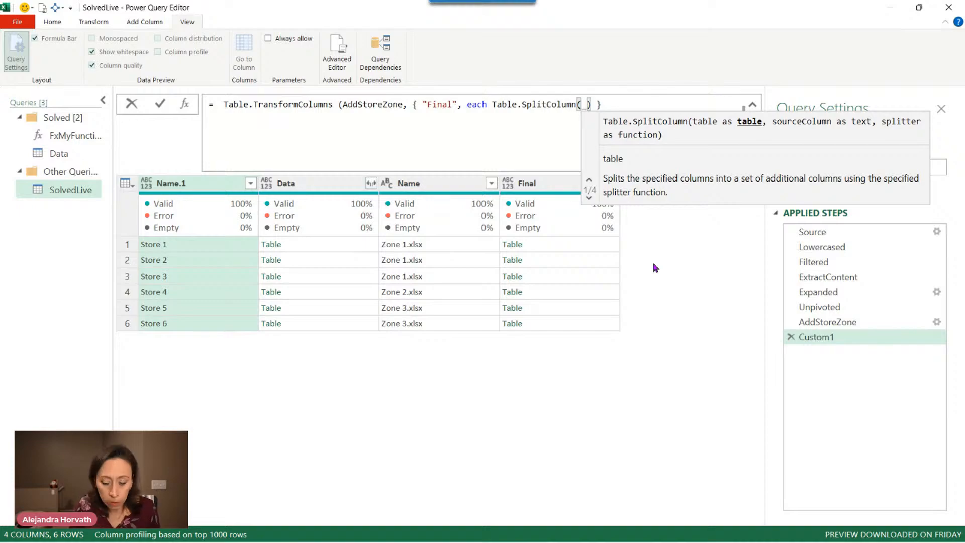
pyautogui.write(',')
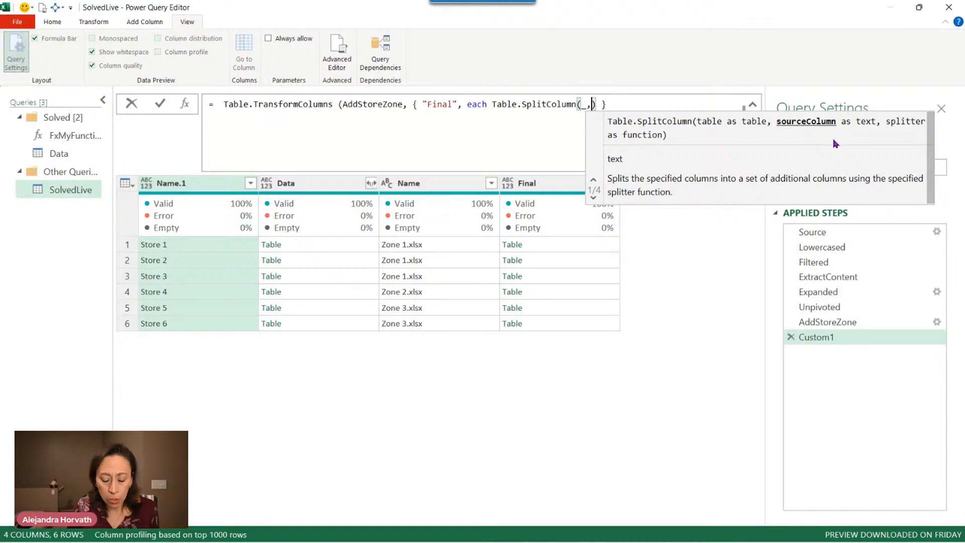
# Enter "Store Zone" as the source column of Table.SplitColumn.
pyautogui.write('"')
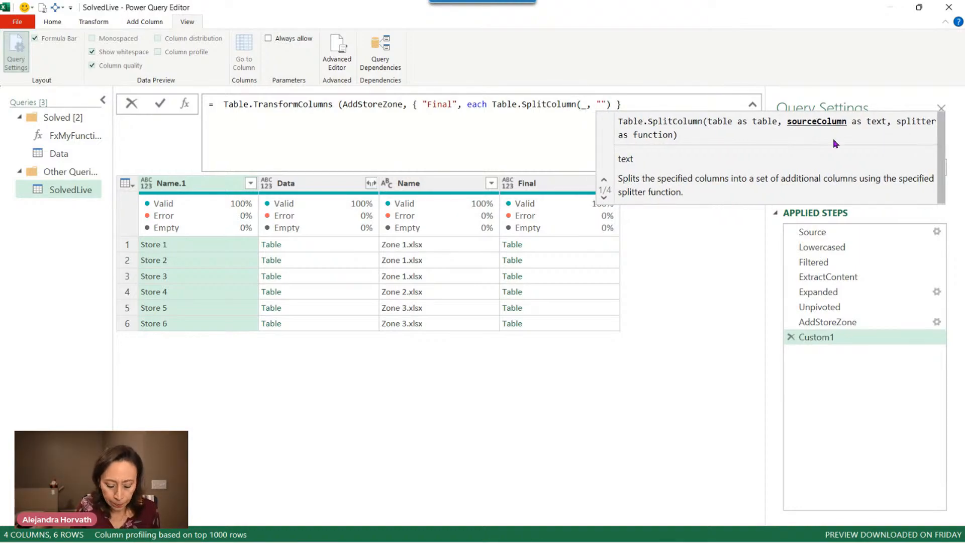
pyautogui.write('Zone')
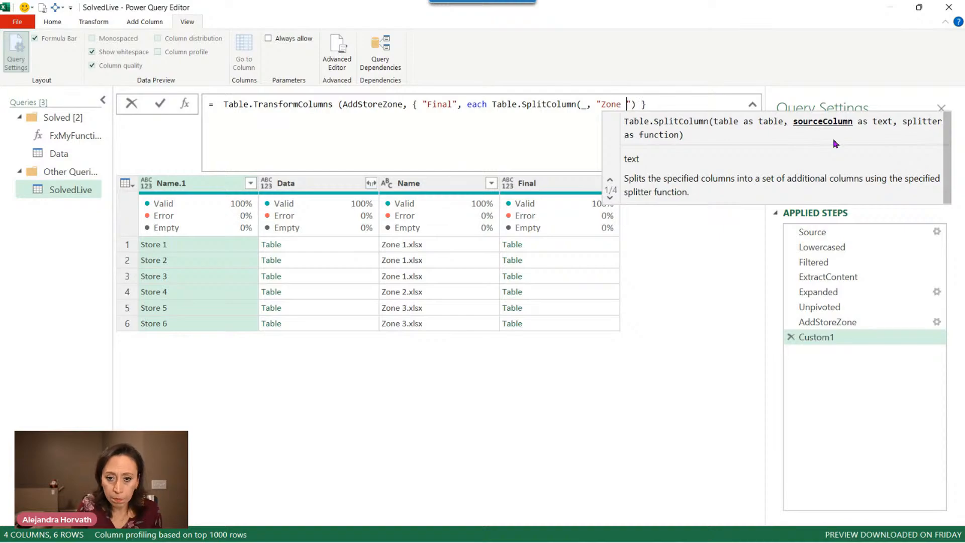
pyautogui.press('BackSpace')
pyautogui.press('BackSpace')
pyautogui.press('BackSpace')
pyautogui.press('BackSpace')
pyautogui.press('BackSpace')
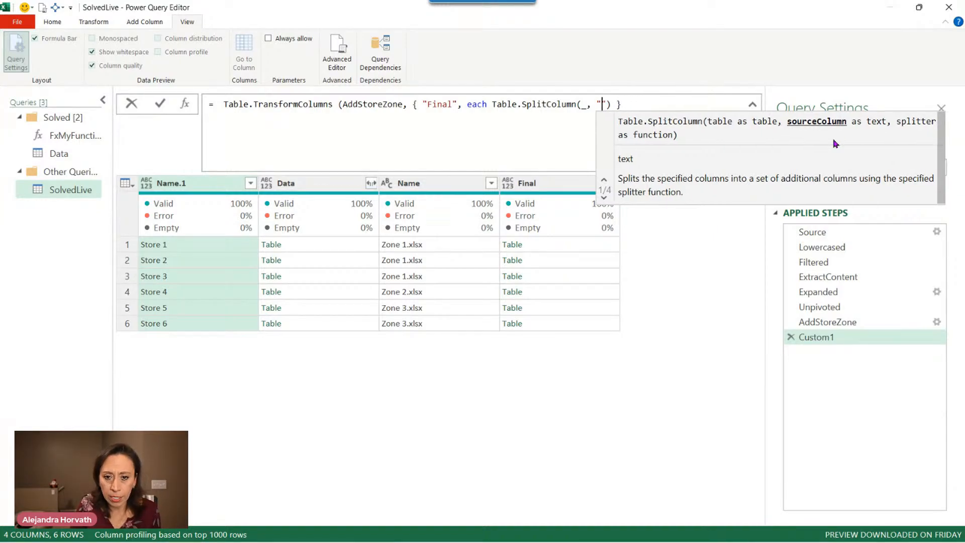
pyautogui.write('Store ')
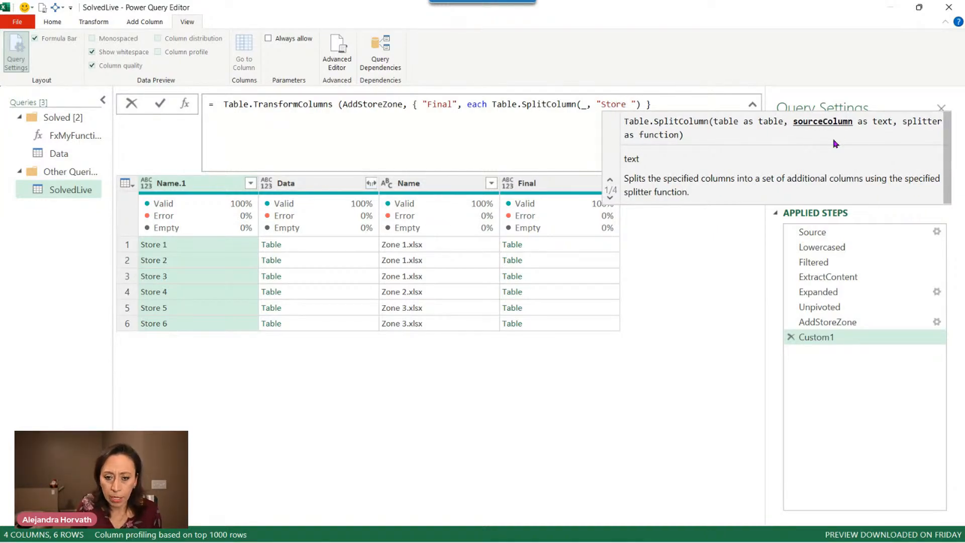
pyautogui.write('Zone')
pyautogui.press('Right')
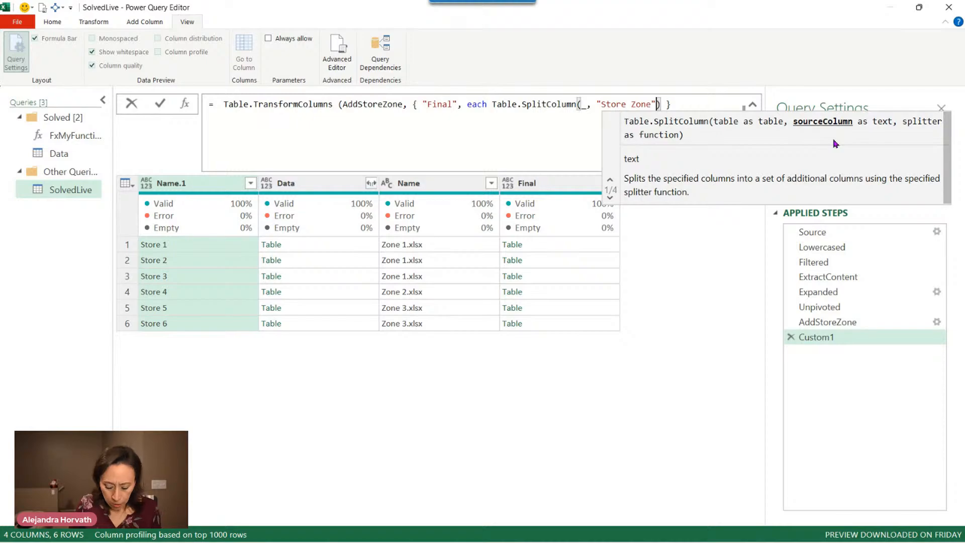
# Add Splitter.SplitTextByDelimiter as the splitter argument of Table.SplitColumn.
pyautogui.write(', ')
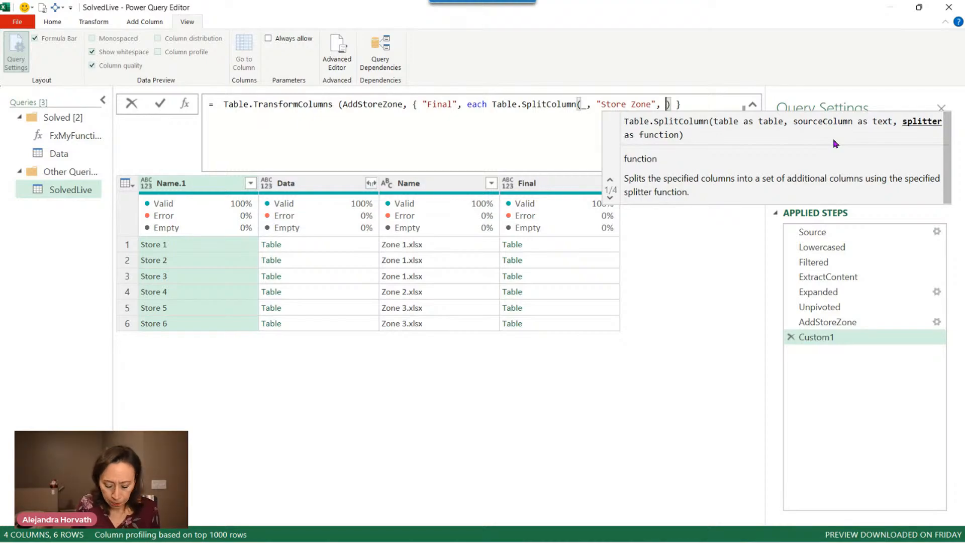
pyautogui.write('spl')
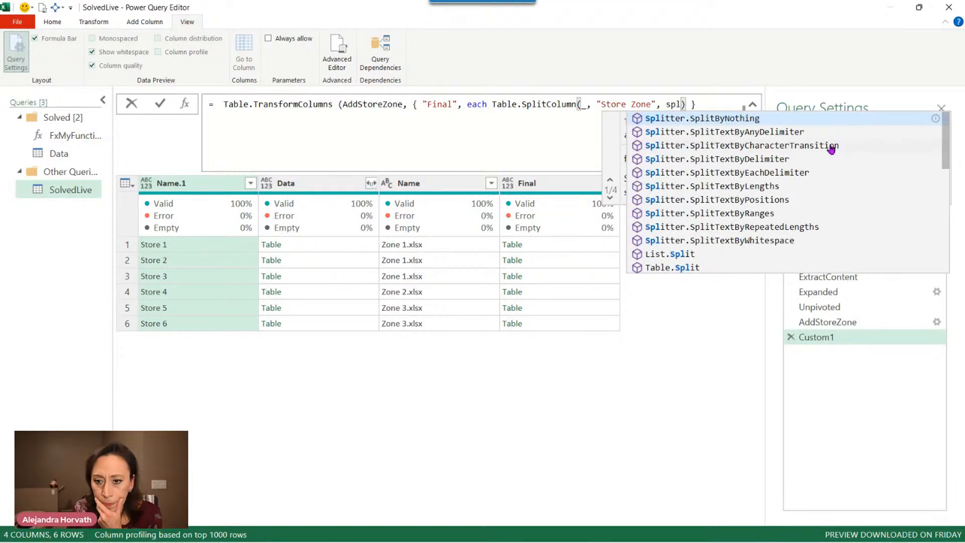
pyautogui.click(760, 159)
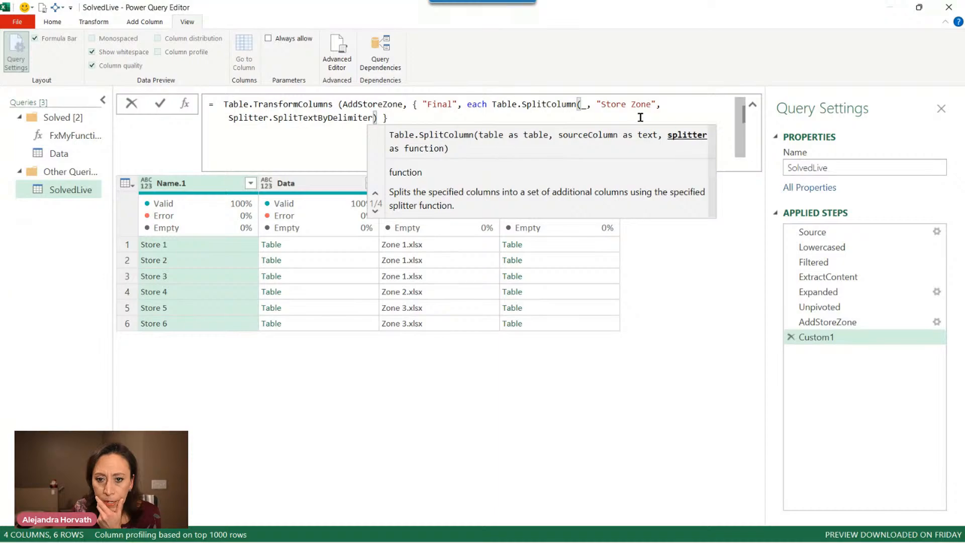
pyautogui.press('Left')
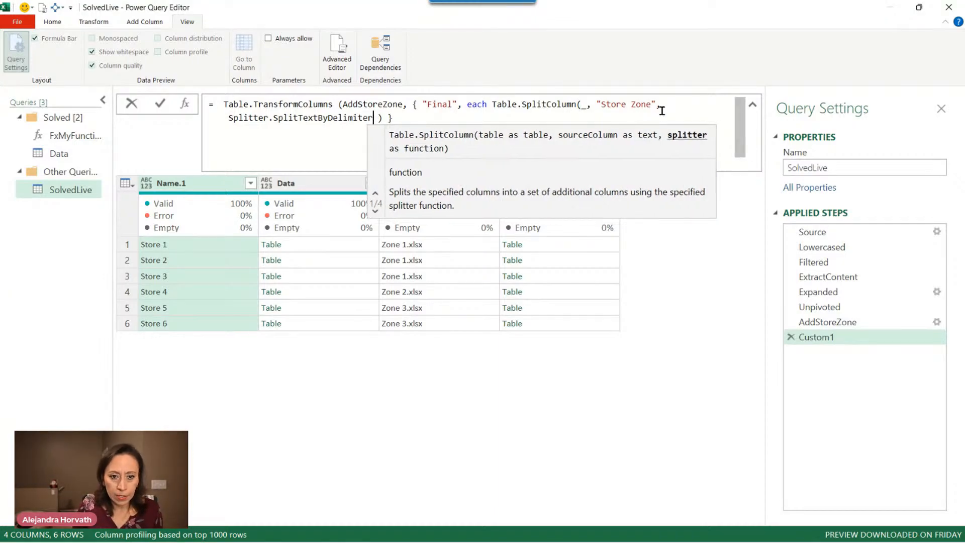
# Move the Table.SplitColumn call onto its own indented line in the formula.
pyautogui.click(492, 104)
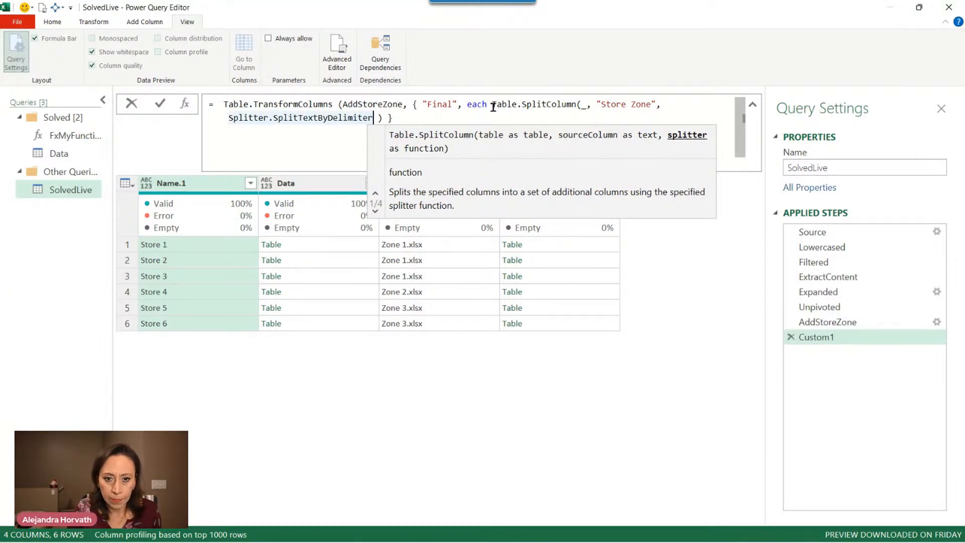
pyautogui.hotkey('shift', 'Return')
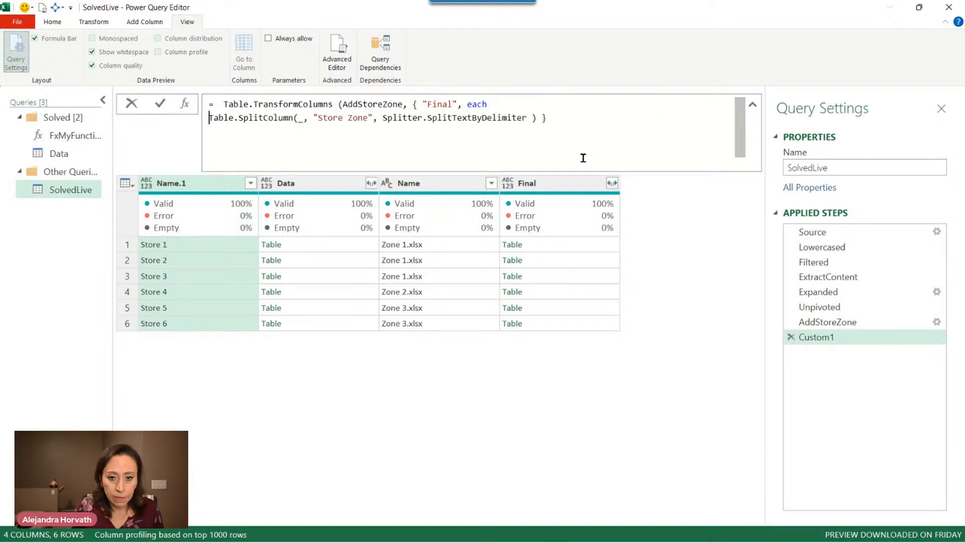
pyautogui.press('Tab')
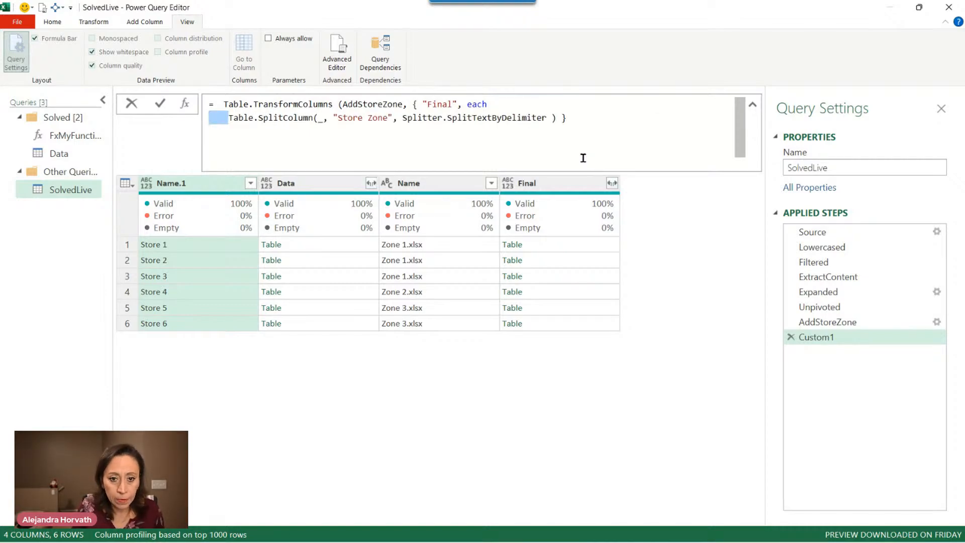
# Give Splitter.SplitTextByDelimiter the pipe "|" as its delimiter within its parentheses.
pyautogui.click(548, 118)
pyautogui.write('(')
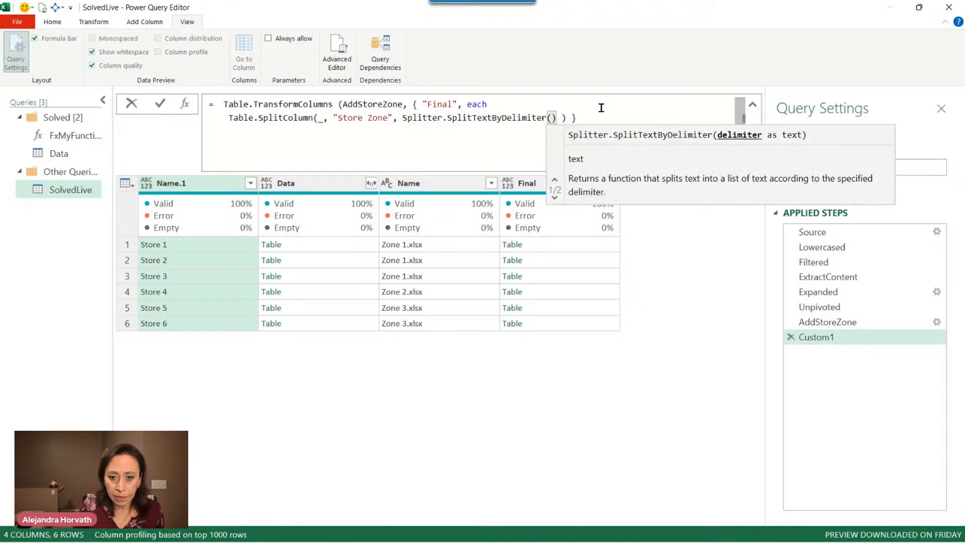
pyautogui.write('"')
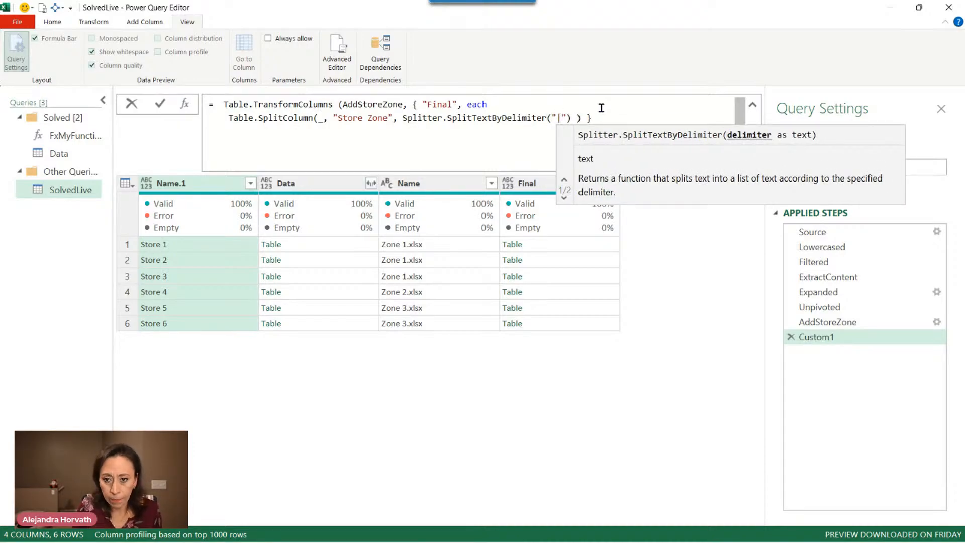
pyautogui.press('Right')
pyautogui.press('Right')
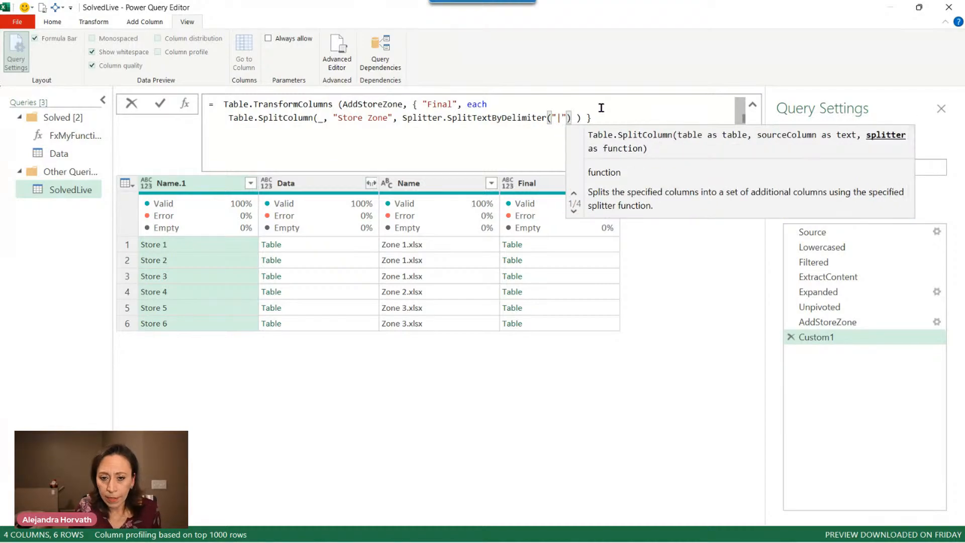
# Add "Store" after the splitter as the first new column name in Table.SplitColumn.
pyautogui.write(',')
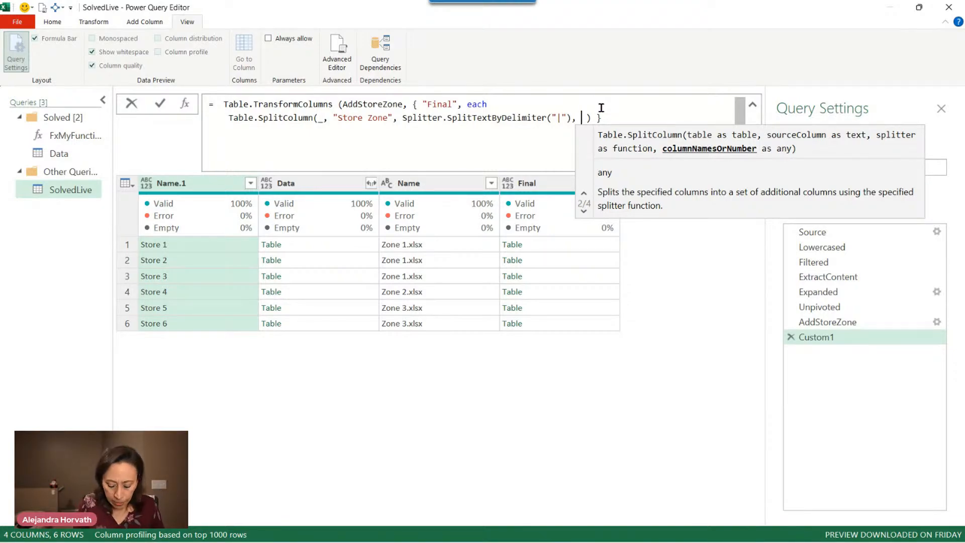
pyautogui.write('"Store')
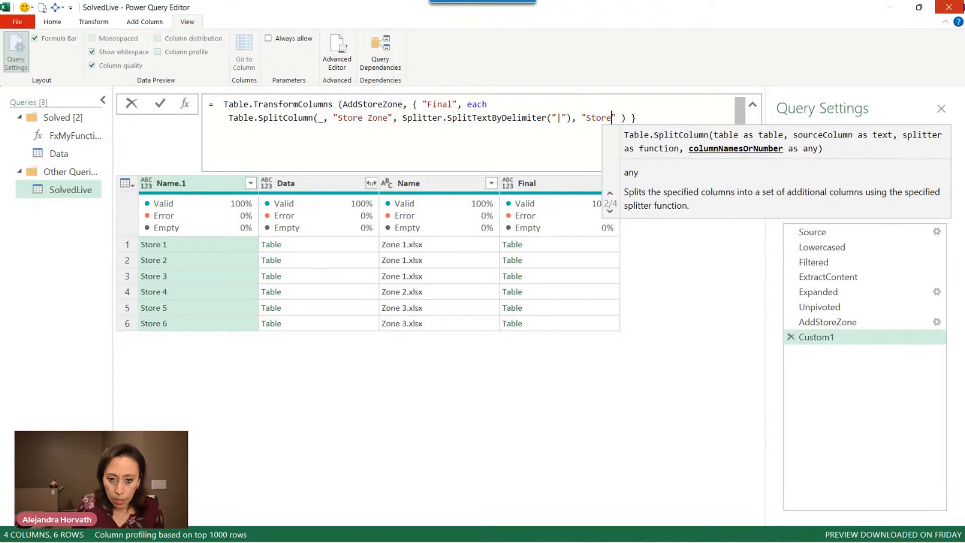
pyautogui.write('"')
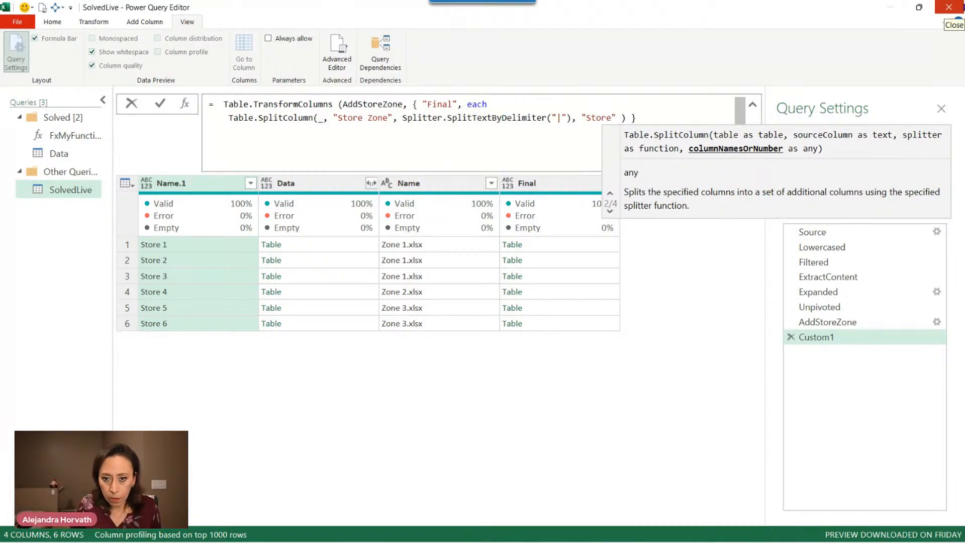
pyautogui.write(',')
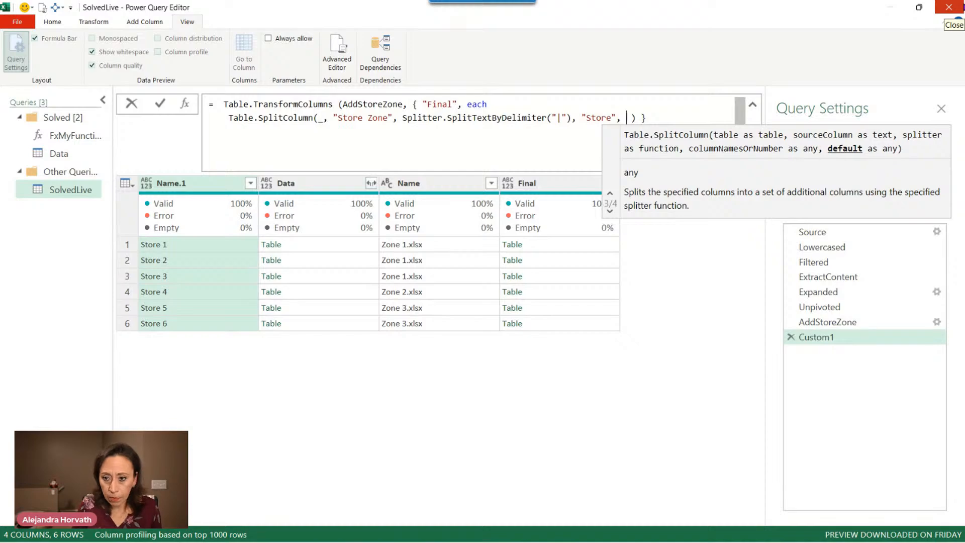
pyautogui.press('BackSpace')
pyautogui.press('BackSpace')
# Remove the trailing comma after "Store" and open a list with a curly brace before it in Table.SplitColumn.
pyautogui.press('Left')
pyautogui.press('Left')
pyautogui.press('Left')
pyautogui.press('Left')
pyautogui.press('Left')
pyautogui.press('Left')
pyautogui.press('Left')
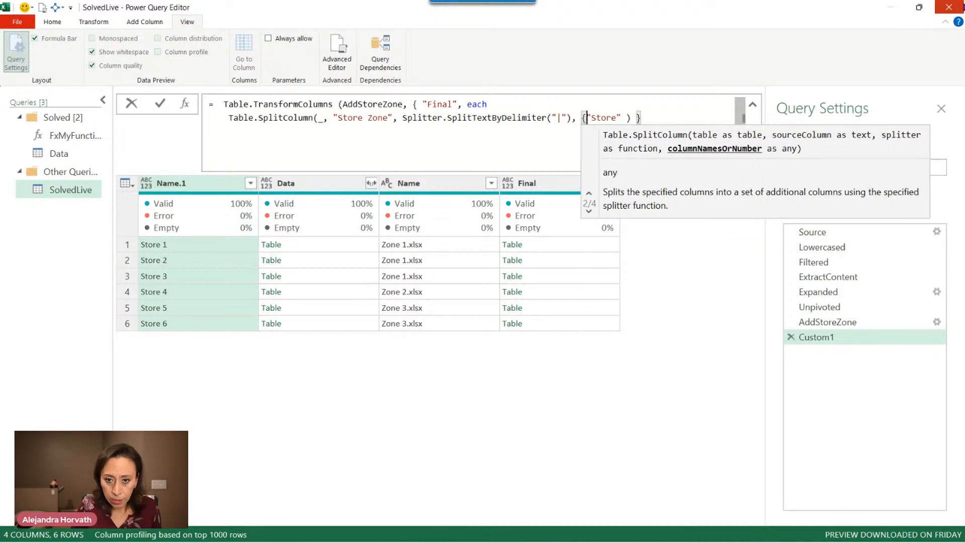
pyautogui.write('{')
# Add "Zone" as the second new column name and close the list of names with a curly brace.
pyautogui.press('Right')
pyautogui.press('Right')
pyautogui.press('Right')
pyautogui.press('Right')
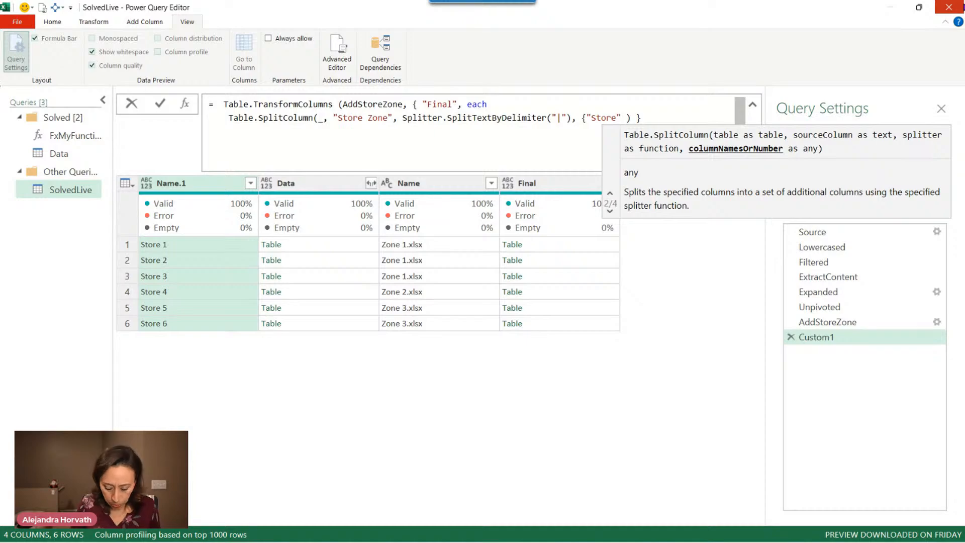
pyautogui.write(',')
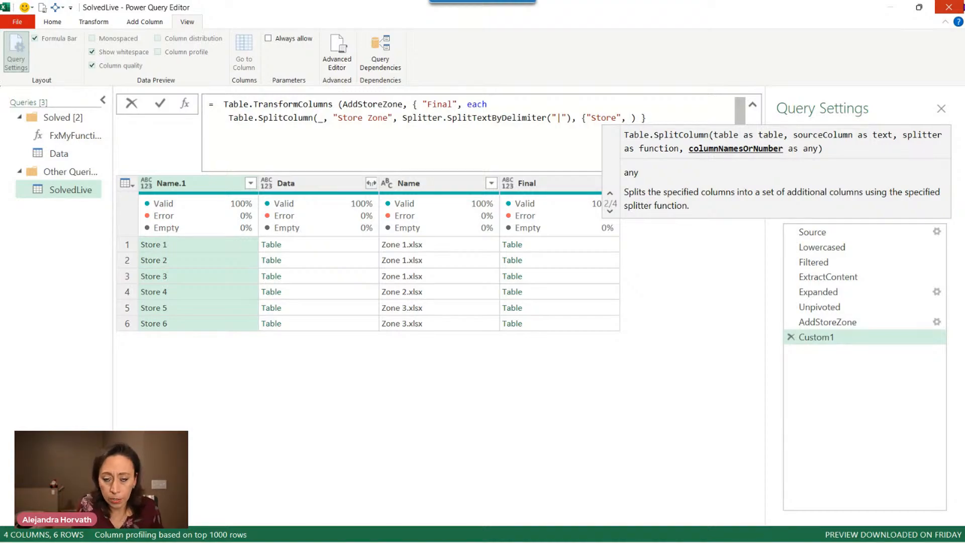
pyautogui.write('"')
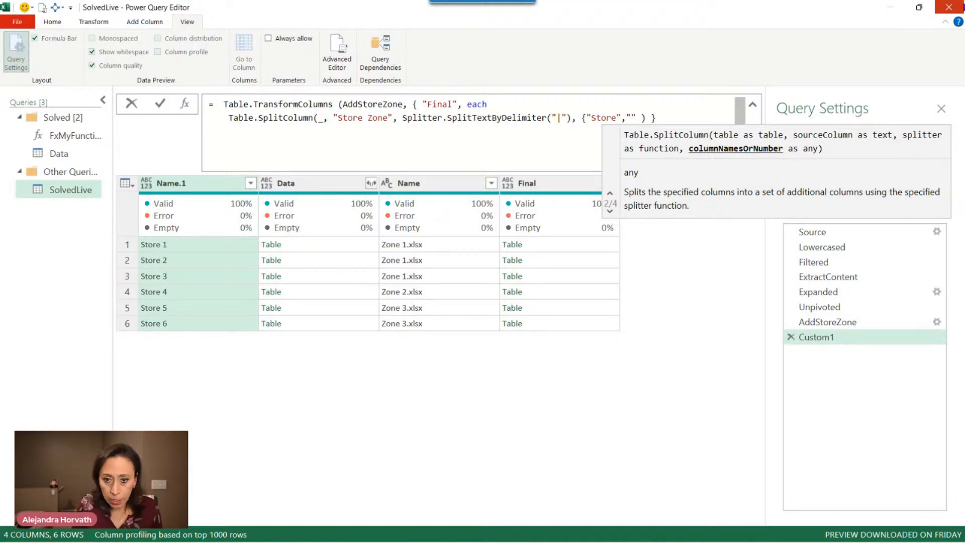
pyautogui.write('Zone"')
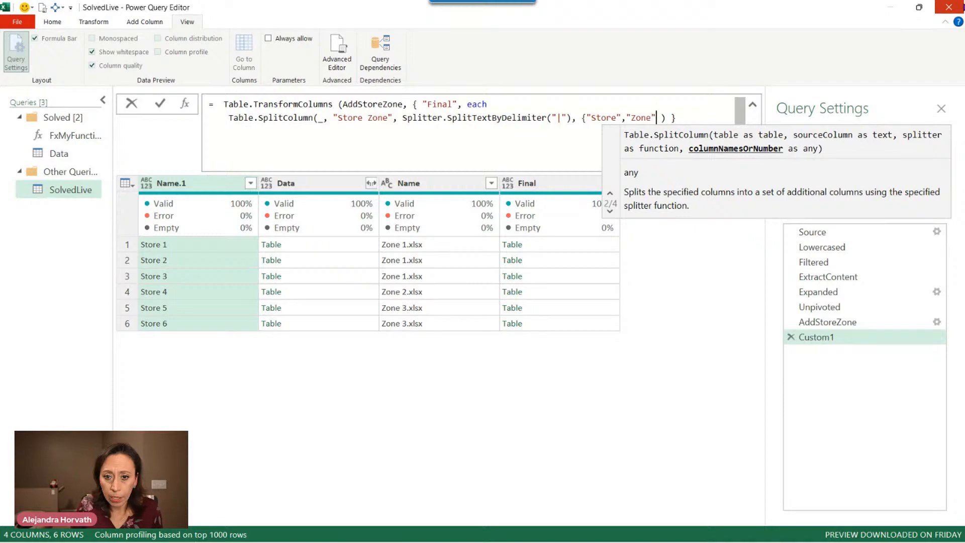
pyautogui.write('}')
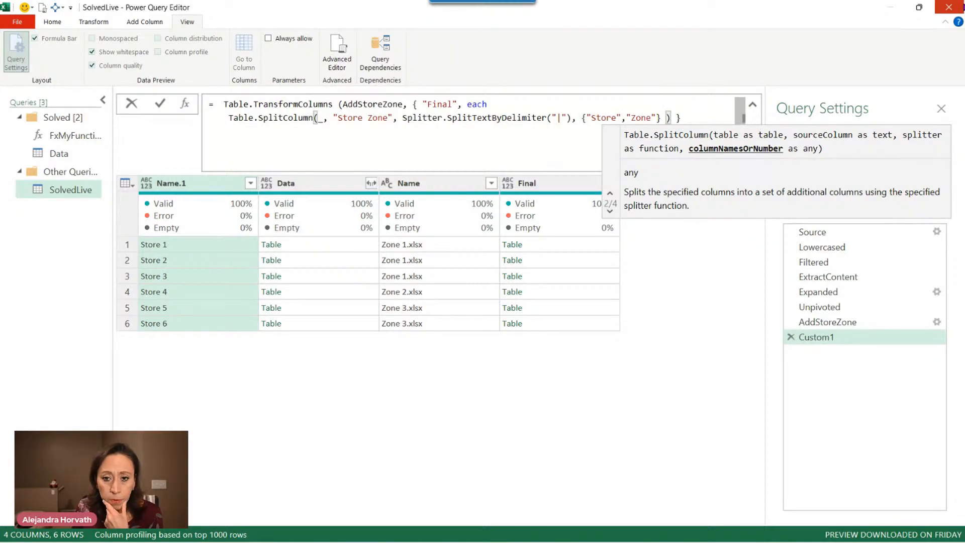
# Close the Table.TransformColumns call with a parenthesis, apply the formula and preview the Store 1 row's Final table.
pyautogui.press('Right')
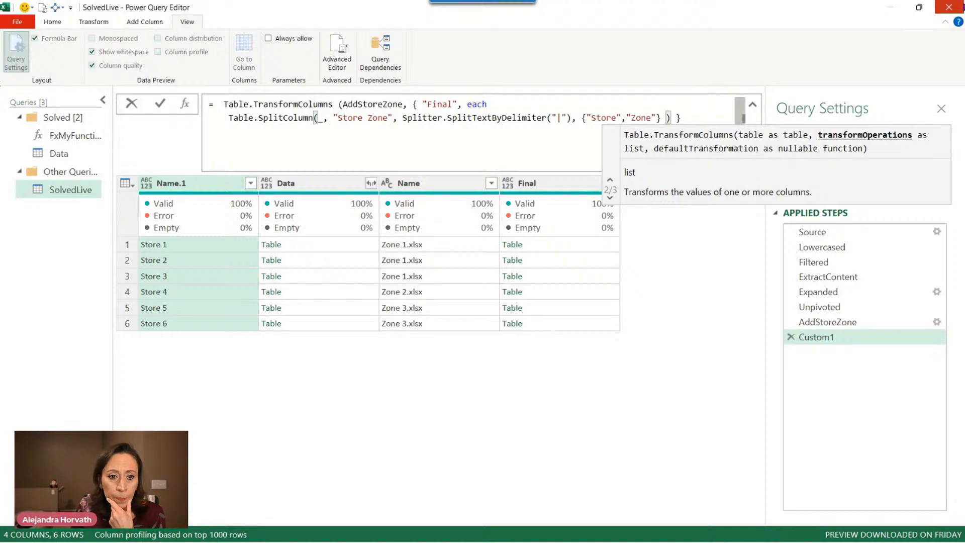
pyautogui.press('Right')
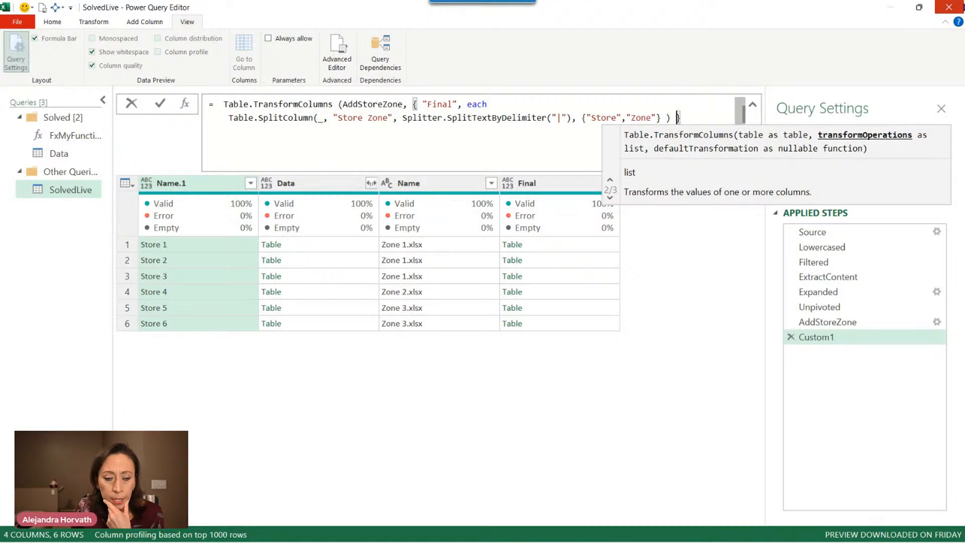
pyautogui.write(')')
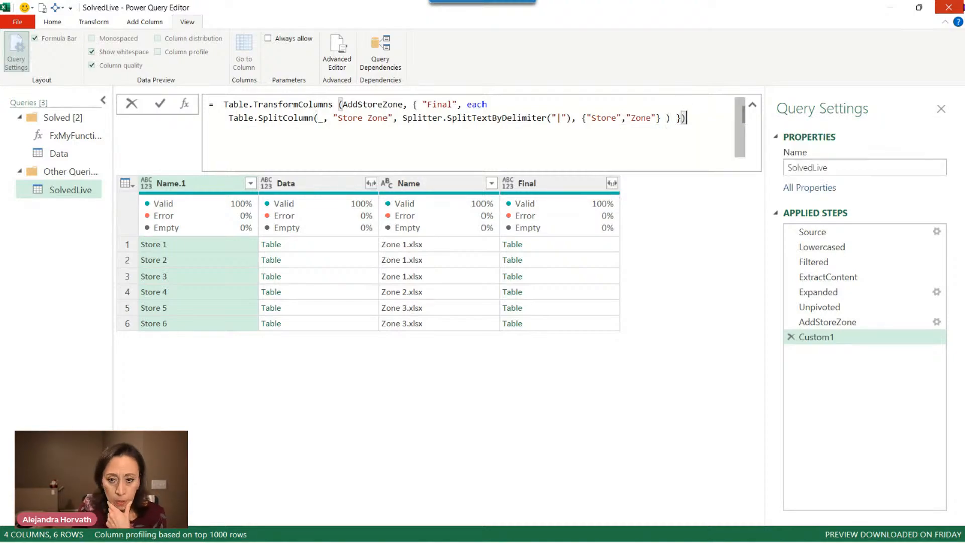
pyautogui.press('Return')
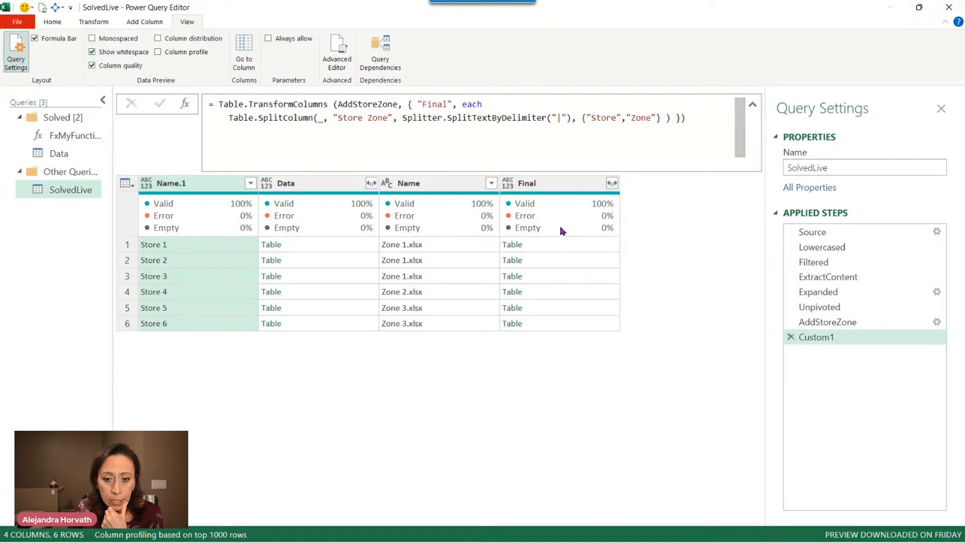
pyautogui.click(545, 245)
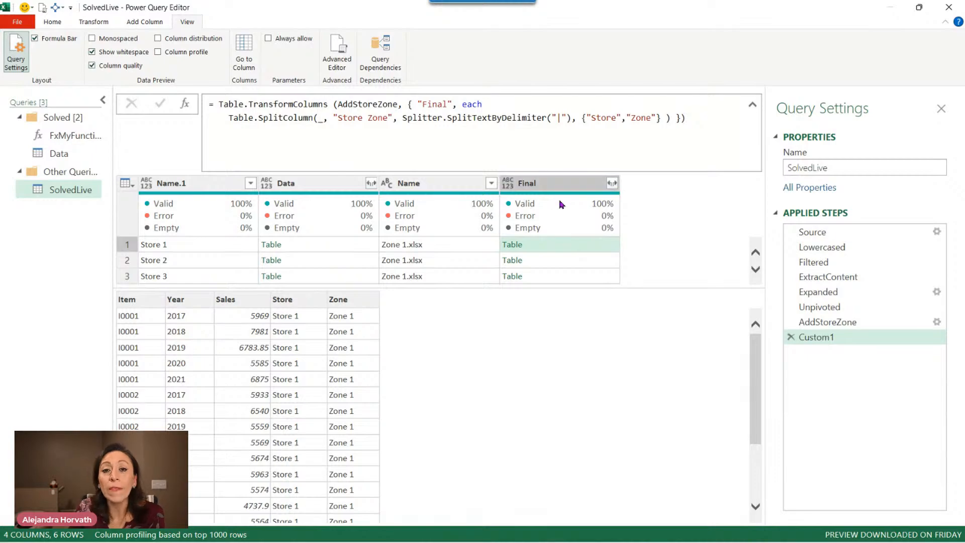
pyautogui.moveTo(593, 219)
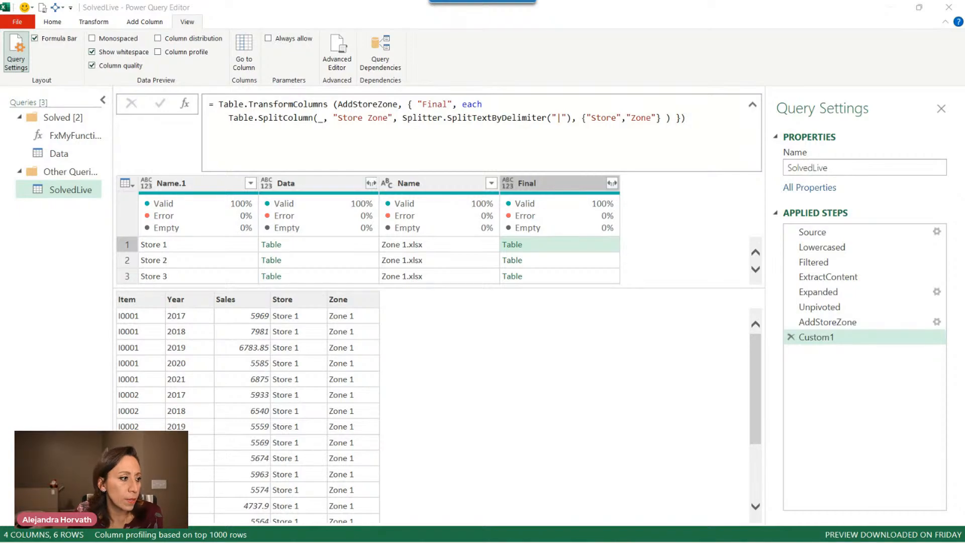
pyautogui.moveTo(1, 144); pyautogui.dragTo(501, 60)
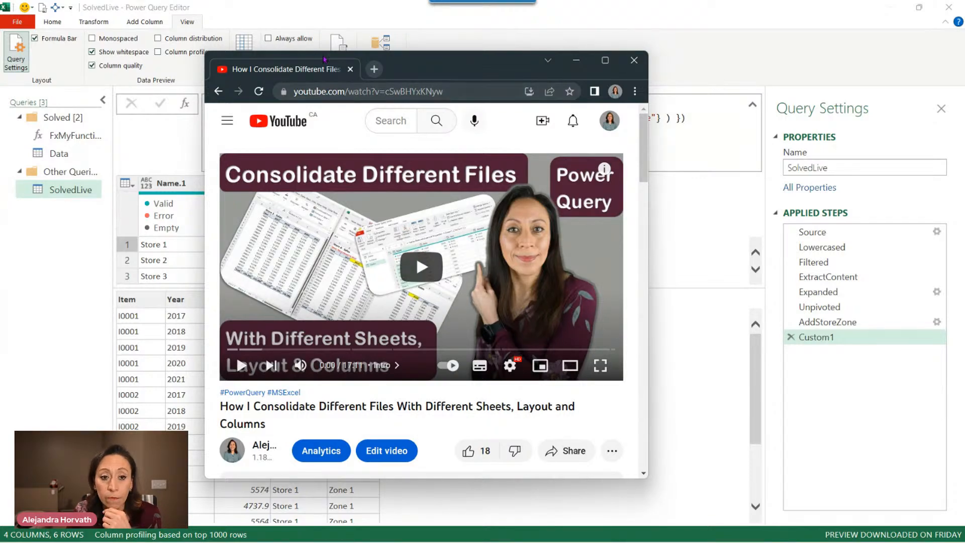
pyautogui.moveTo(320, 69); pyautogui.dragTo(0, 25)
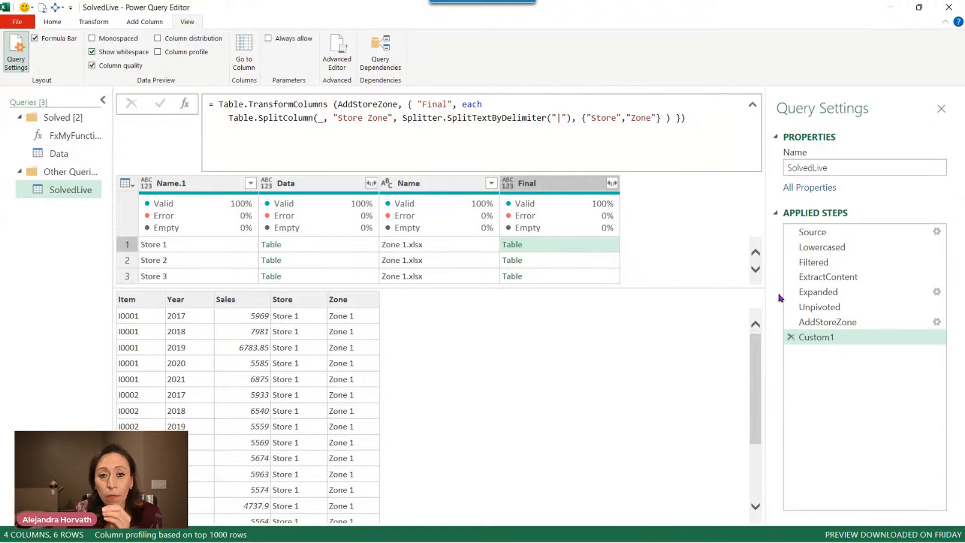
# Rename the Custom1 applied step as SplitStoreZone.
pyautogui.doubleClick(858, 338)
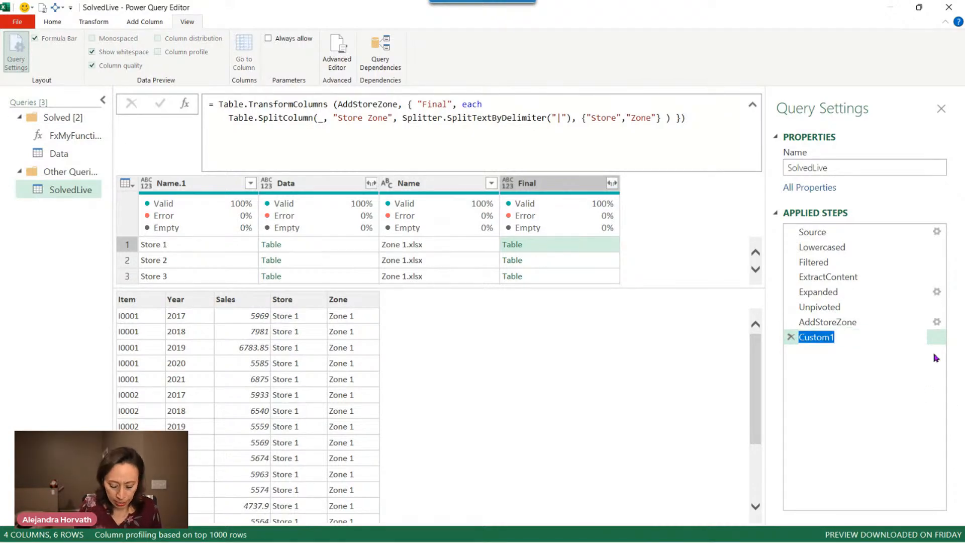
pyautogui.write('Split')
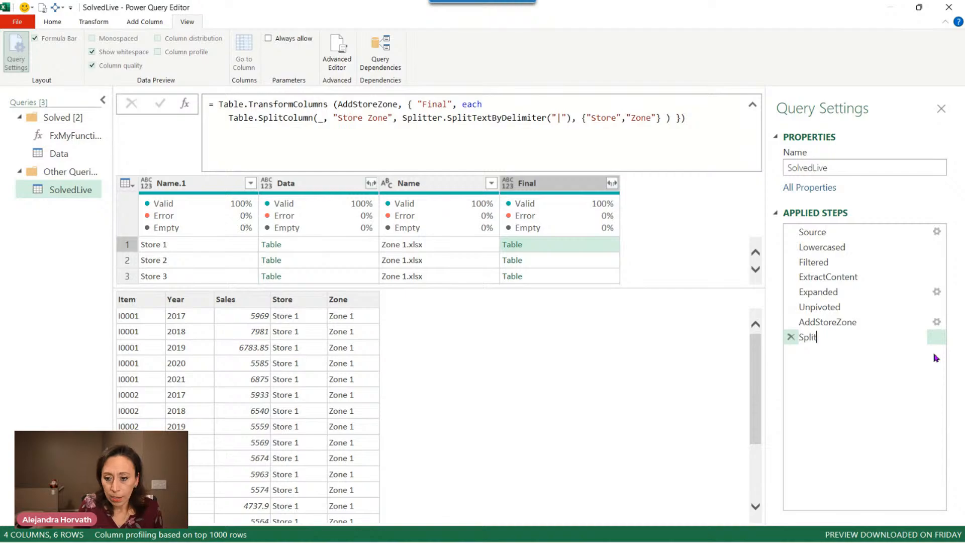
pyautogui.write('Store')
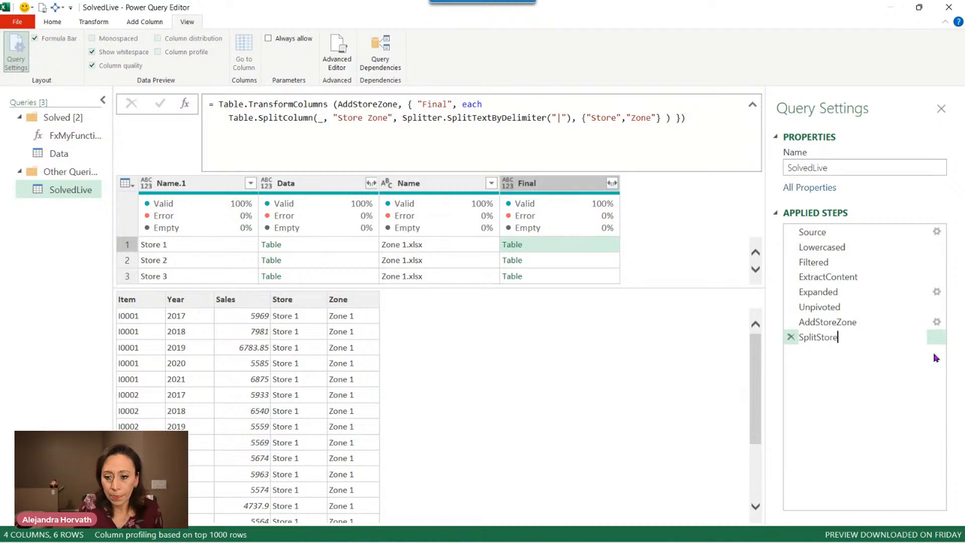
pyautogui.write('Zone')
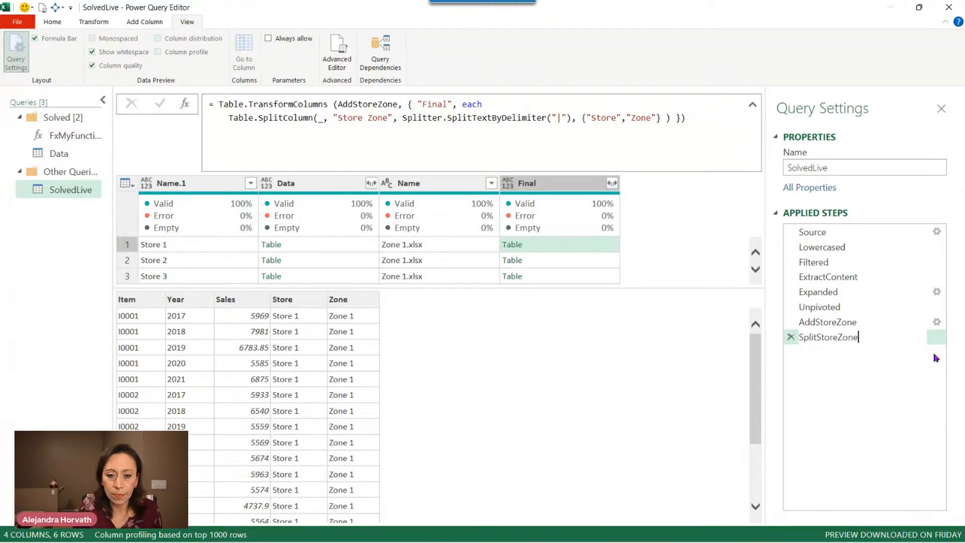
pyautogui.press('Return')
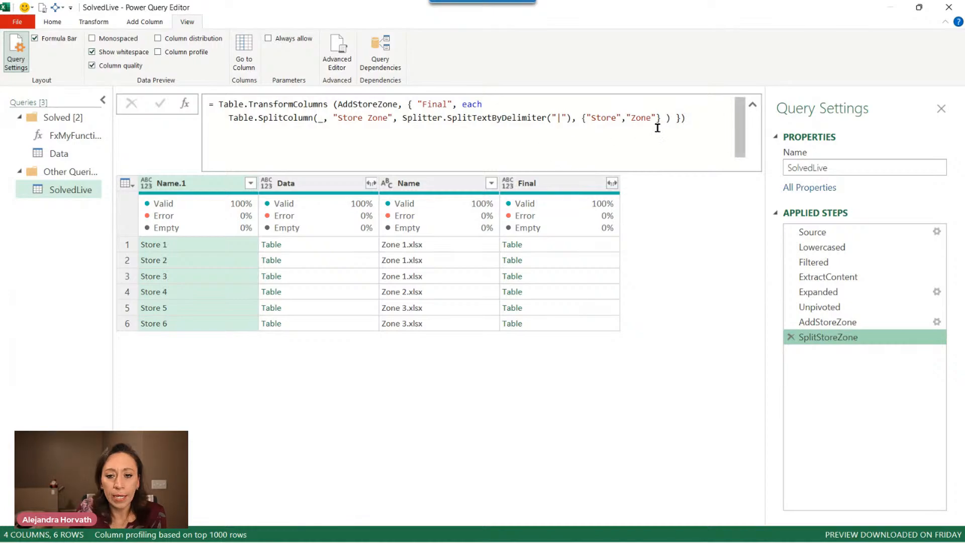
# Append [[Final]] to the SplitStoreZone formula to keep only the Final column.
pyautogui.click(706, 119)
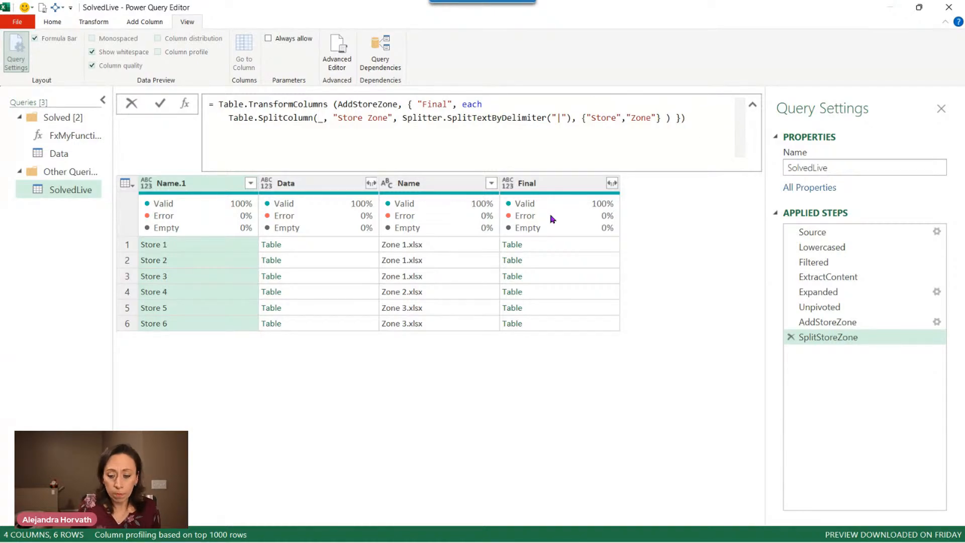
pyautogui.write('[[')
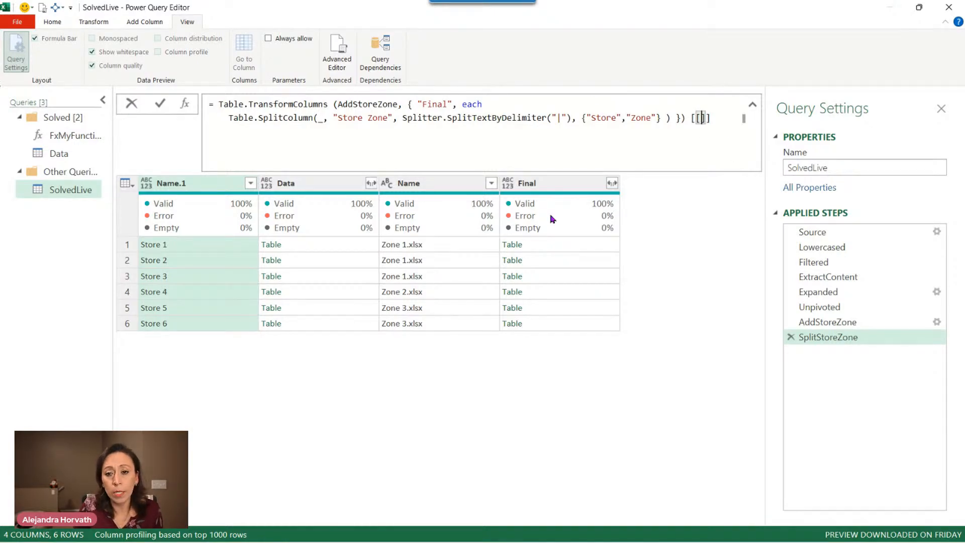
pyautogui.write('Fina')
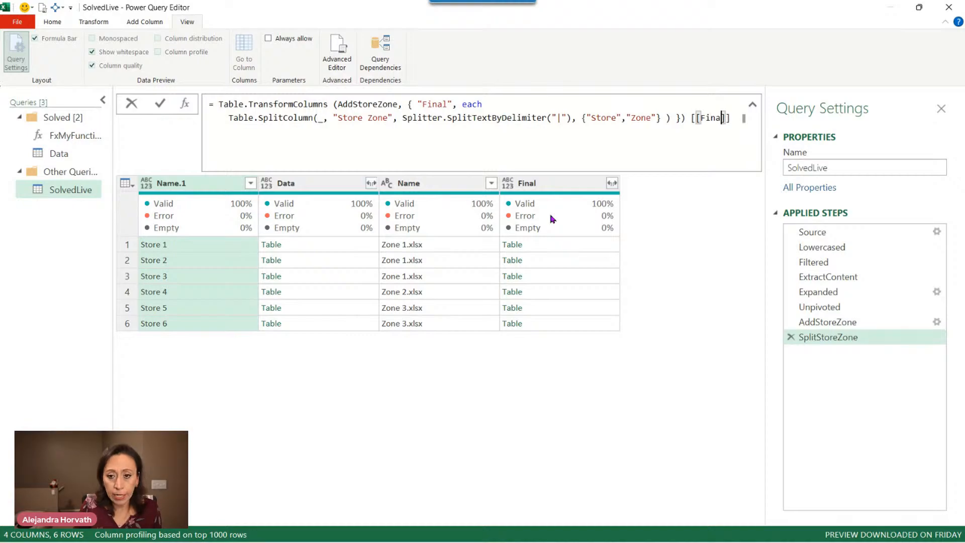
pyautogui.press('Return')
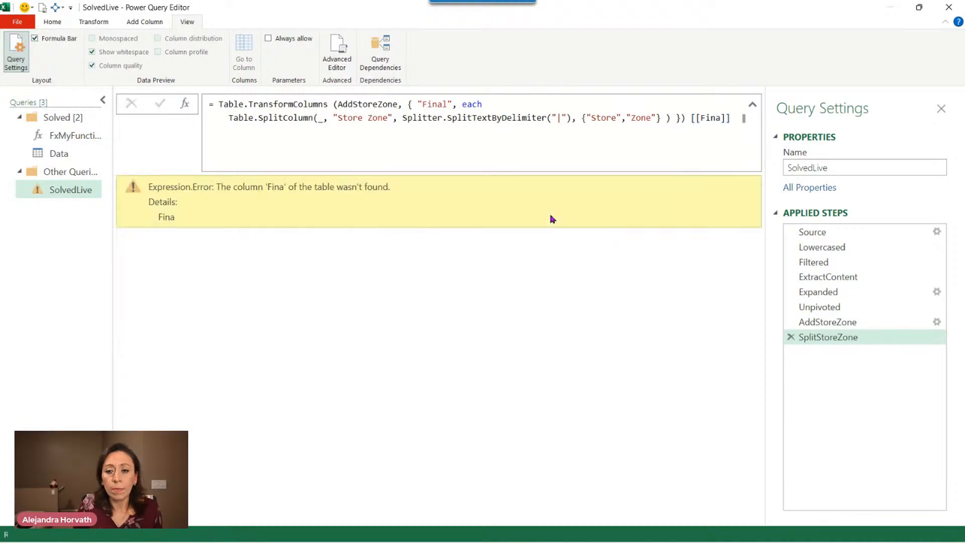
pyautogui.click(719, 118)
pyautogui.write('l')
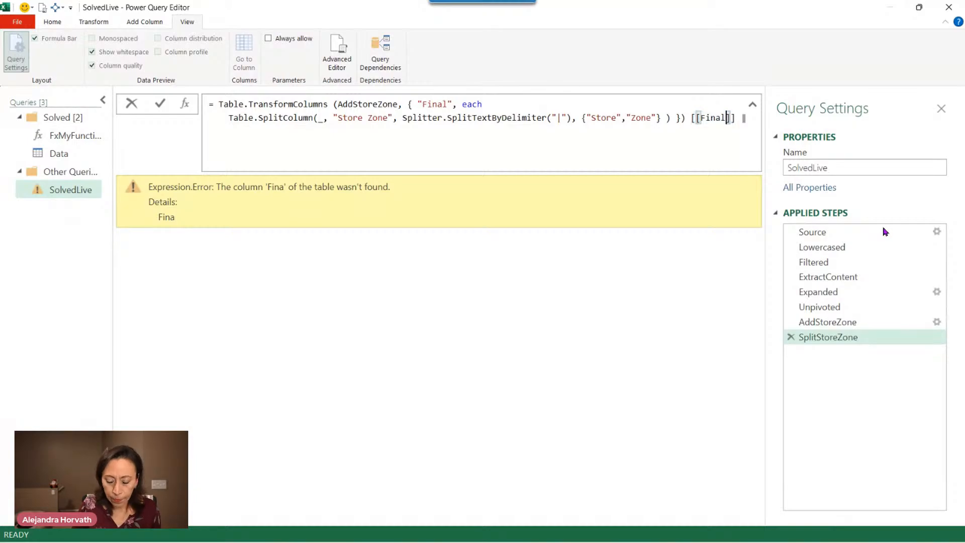
pyautogui.press('Return')
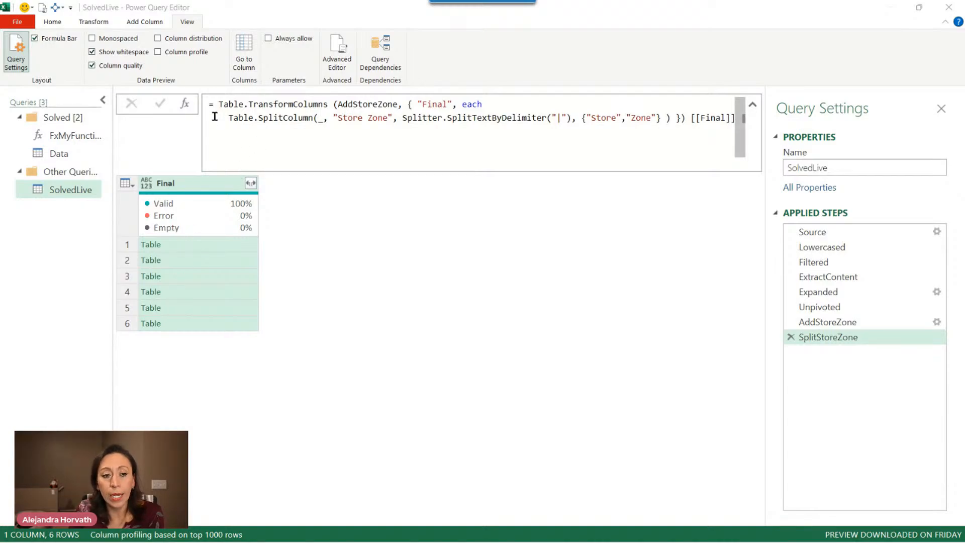
# Preview the nested Final tables in the first three rows to check their Store and Zone columns.
pyautogui.click(191, 245)
pyautogui.click(209, 260)
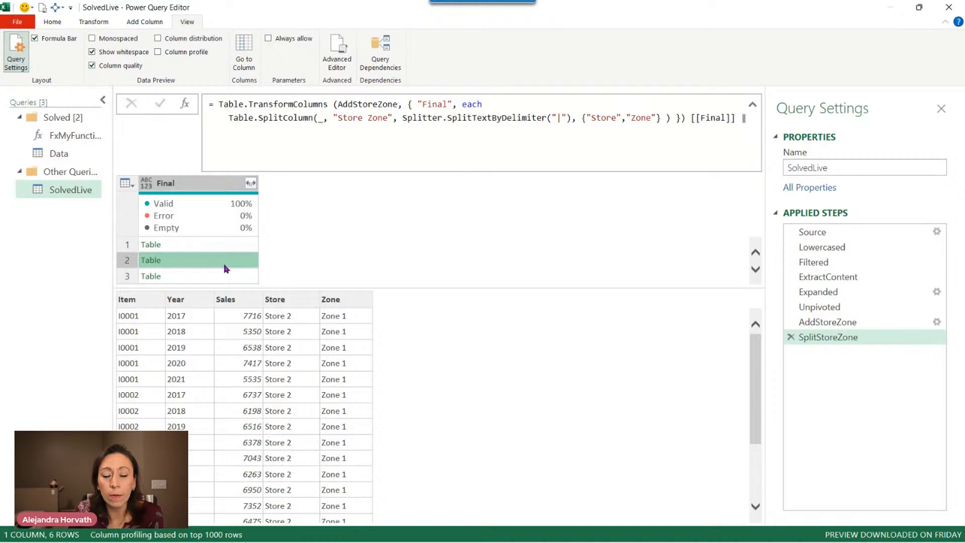
pyautogui.click(225, 270)
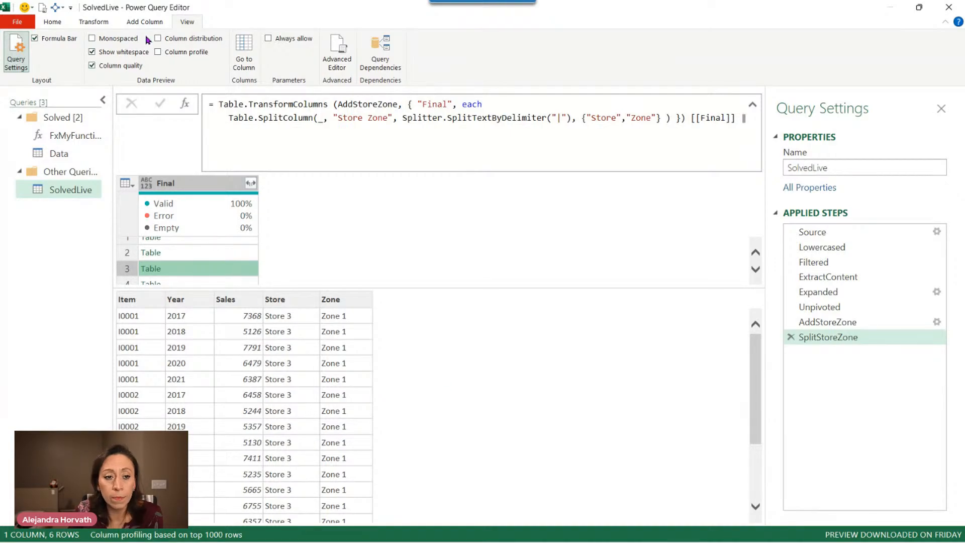
# Add a custom step with the formula Table.Combine (SplitStoreZone[Final]) to append all the nested Final tables.
pyautogui.click(184, 103)
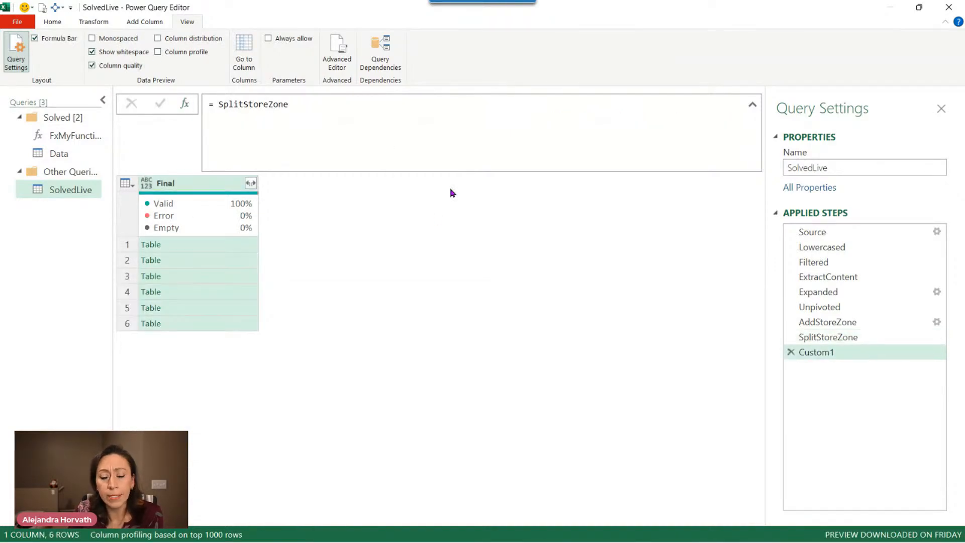
pyautogui.click(218, 104)
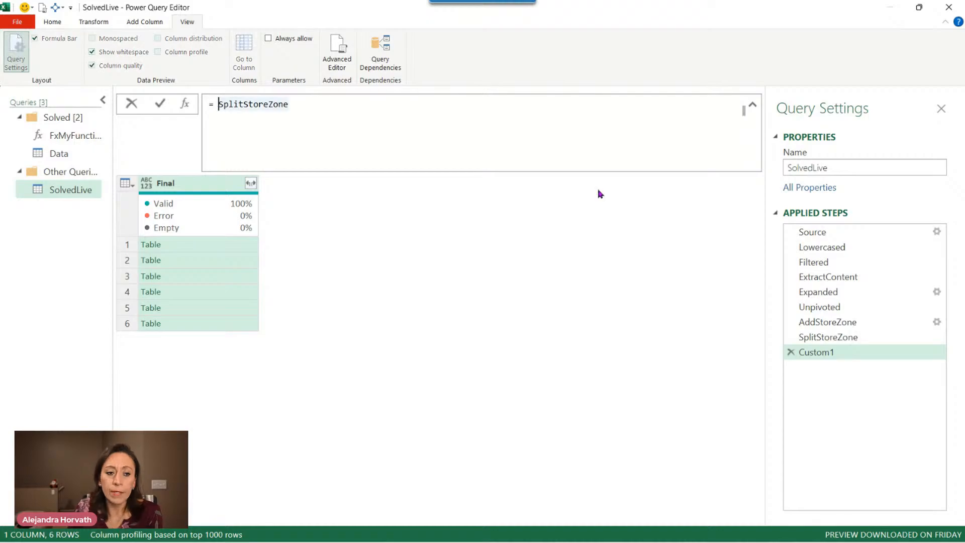
pyautogui.write('Table.Combine ')
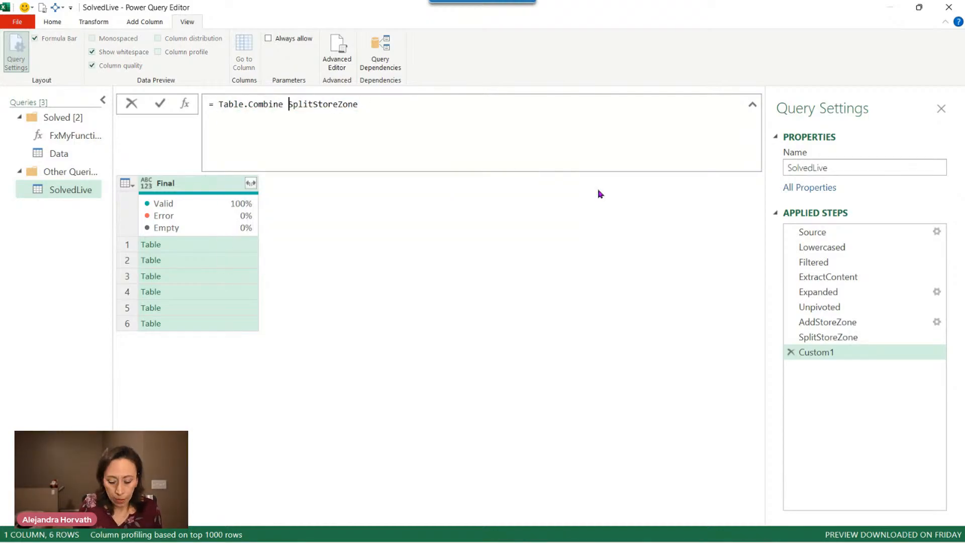
pyautogui.write('(')
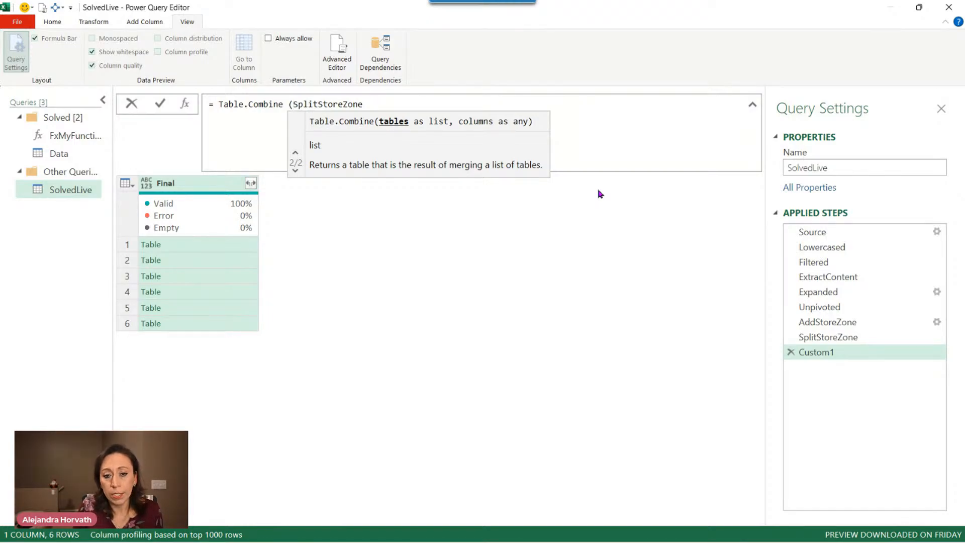
pyautogui.press('End')
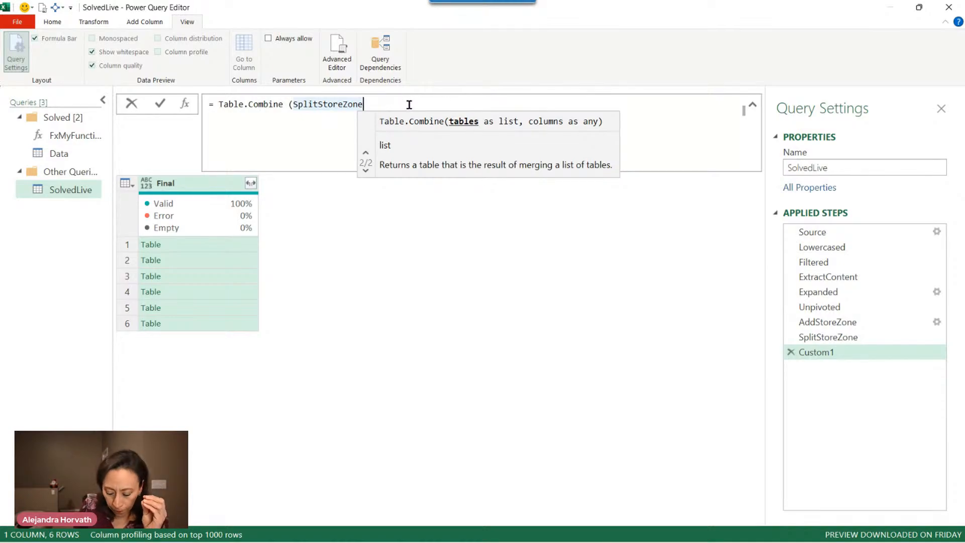
pyautogui.write('[')
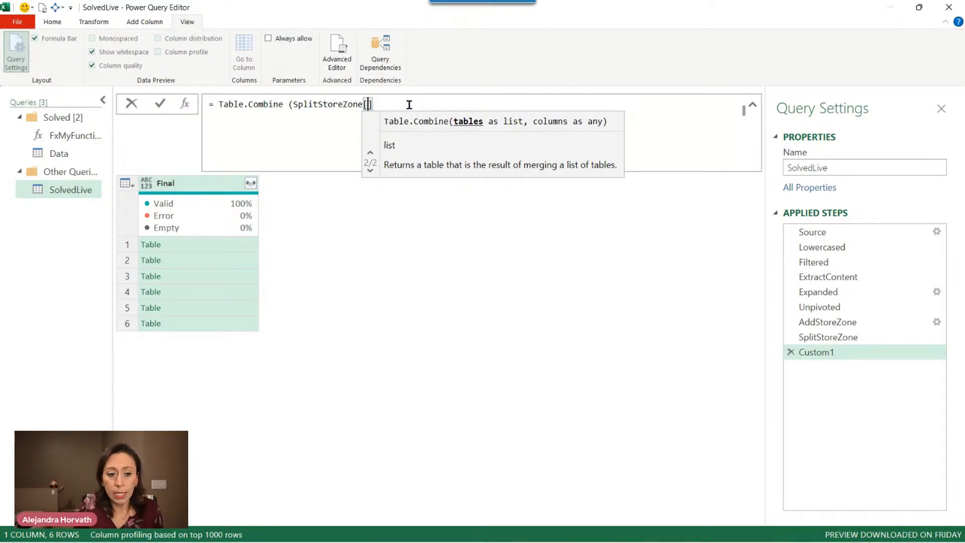
pyautogui.write('Final]')
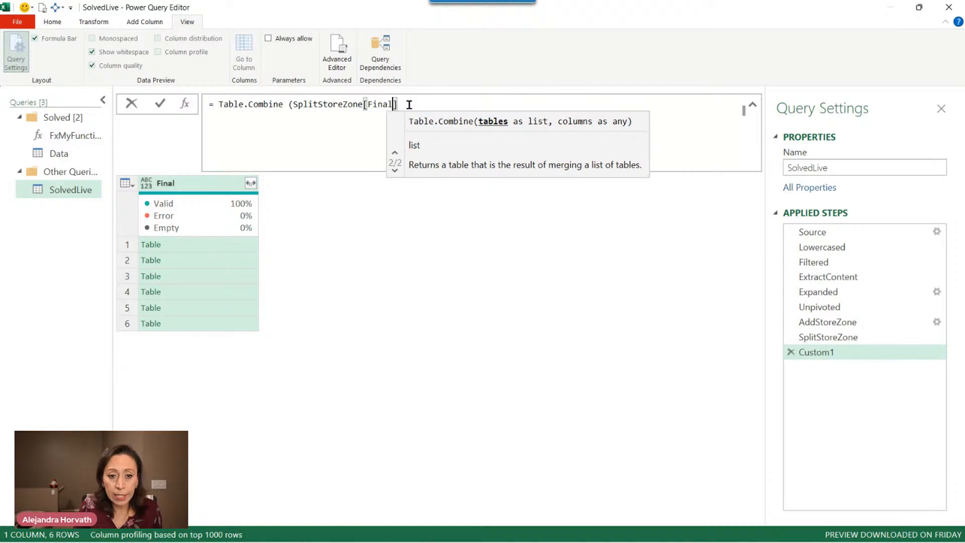
pyautogui.write(')')
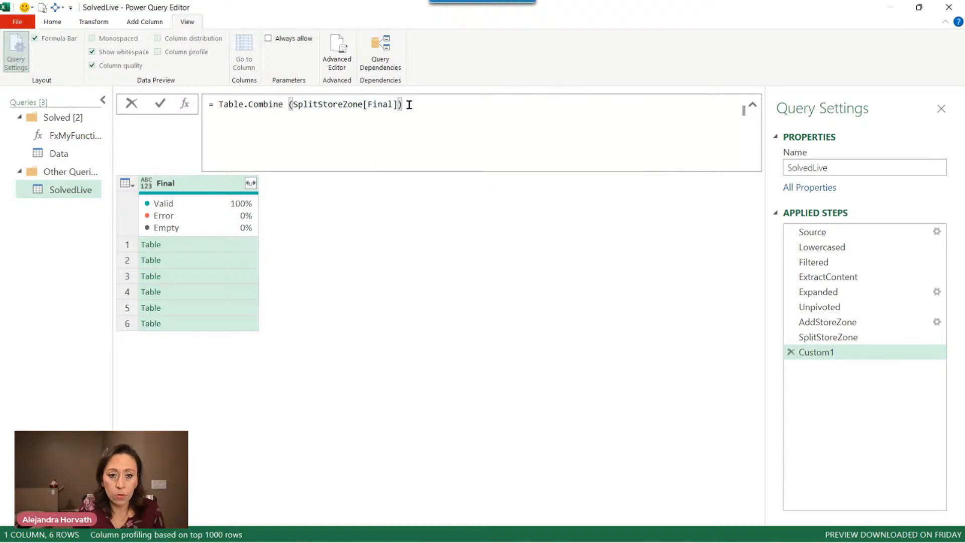
pyautogui.press('Return')
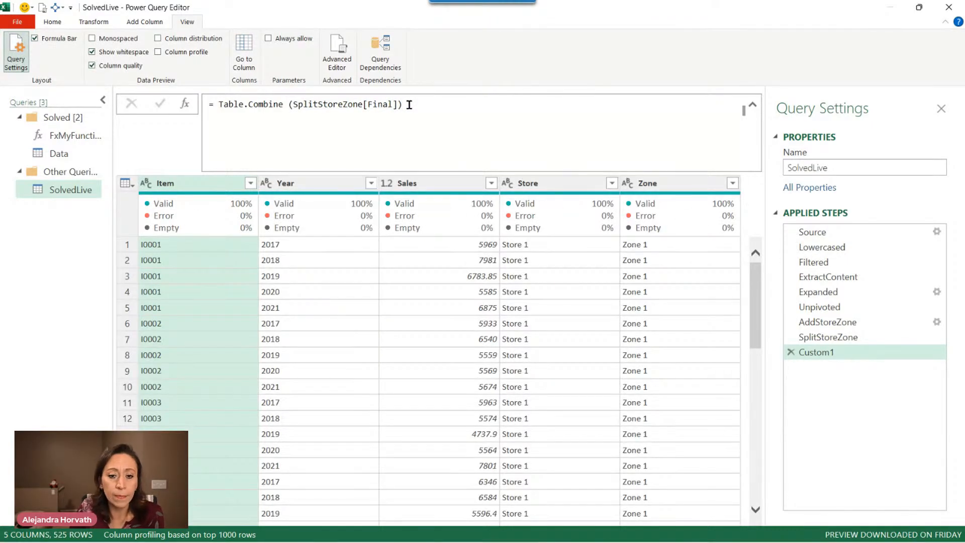
# Review the combined table's columns and check the distinct values available in Store, Zone and Year.
pyautogui.click(753, 107)
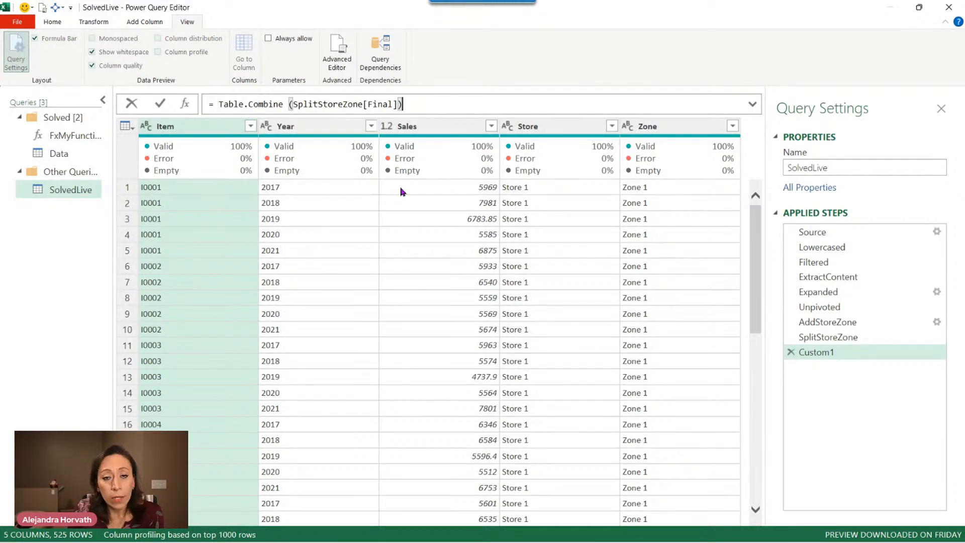
pyautogui.click(106, 102)
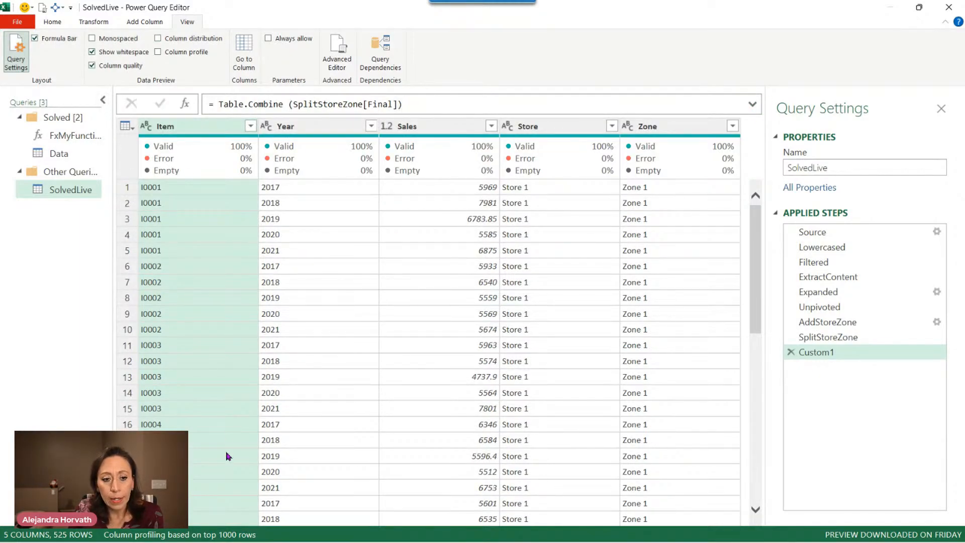
pyautogui.click(103, 100)
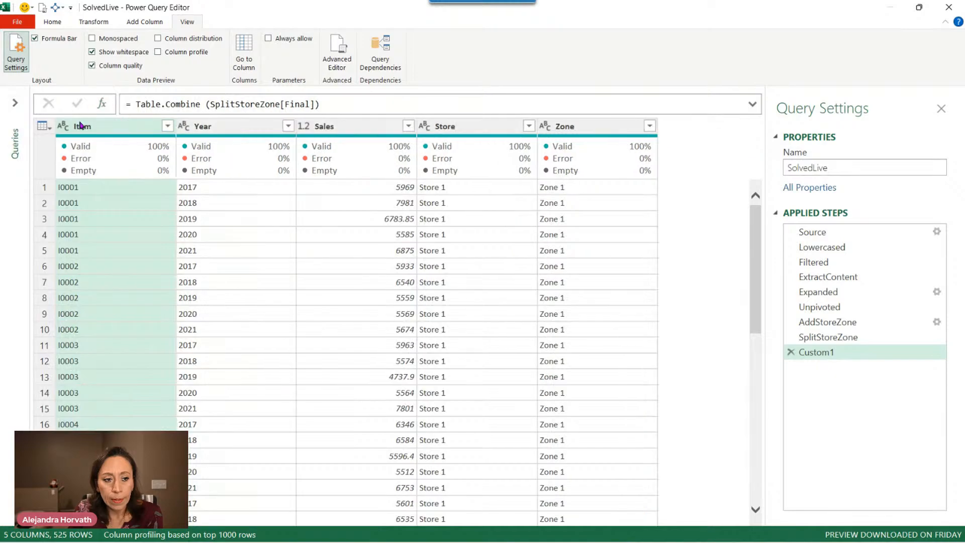
pyautogui.click(257, 130)
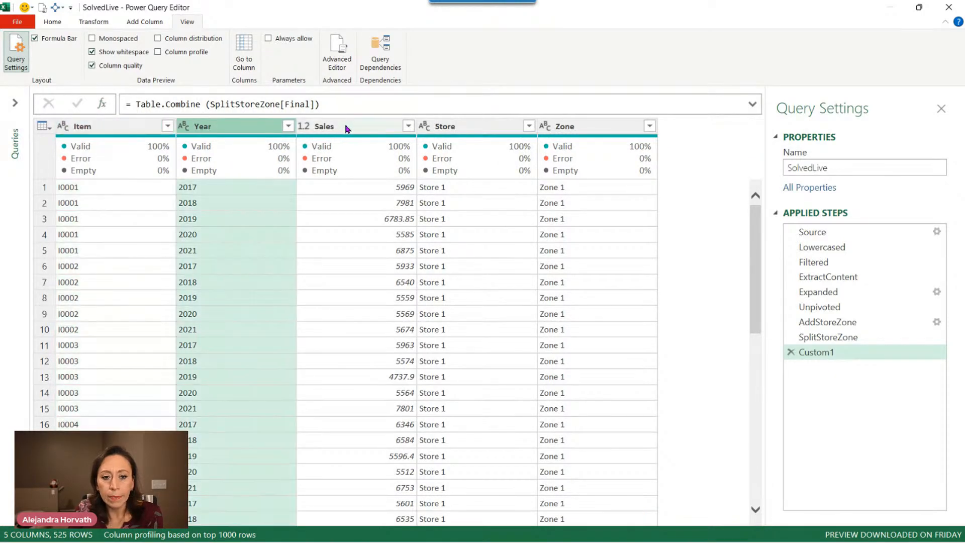
pyautogui.click(378, 128)
pyautogui.click(510, 132)
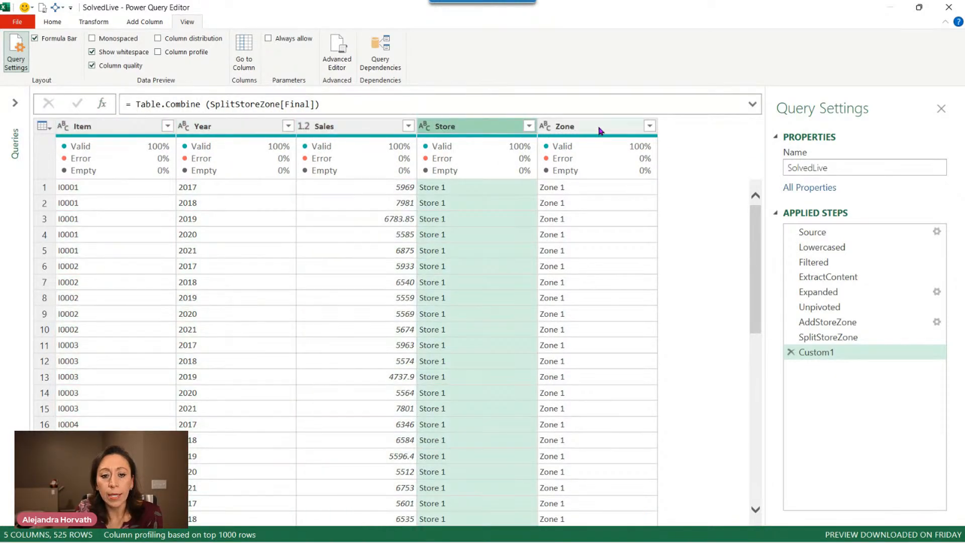
pyautogui.click(599, 130)
pyautogui.click(529, 126)
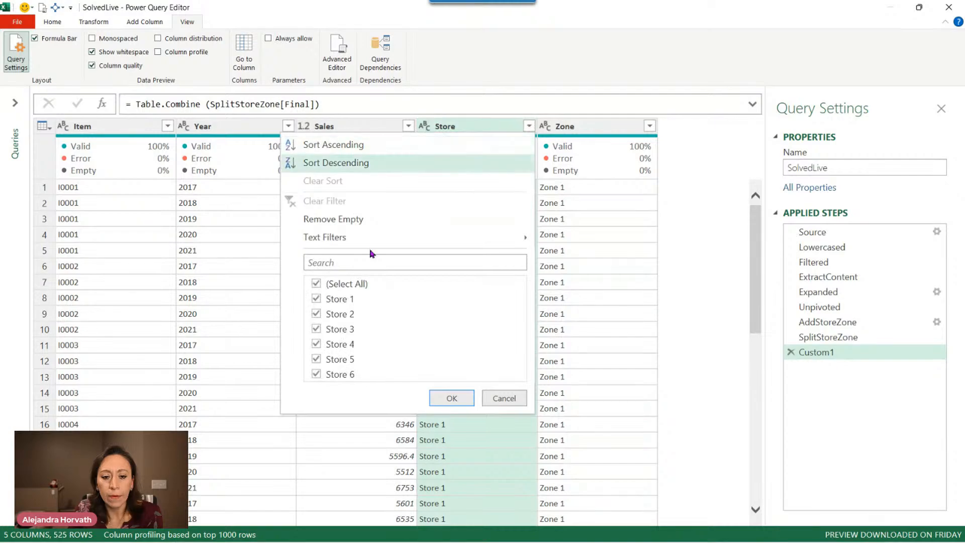
pyautogui.click(649, 126)
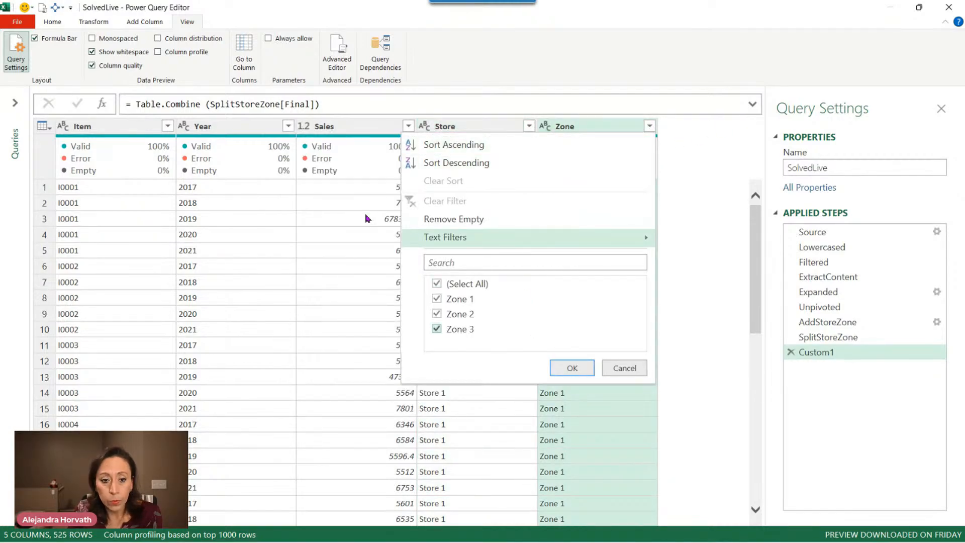
pyautogui.click(288, 126)
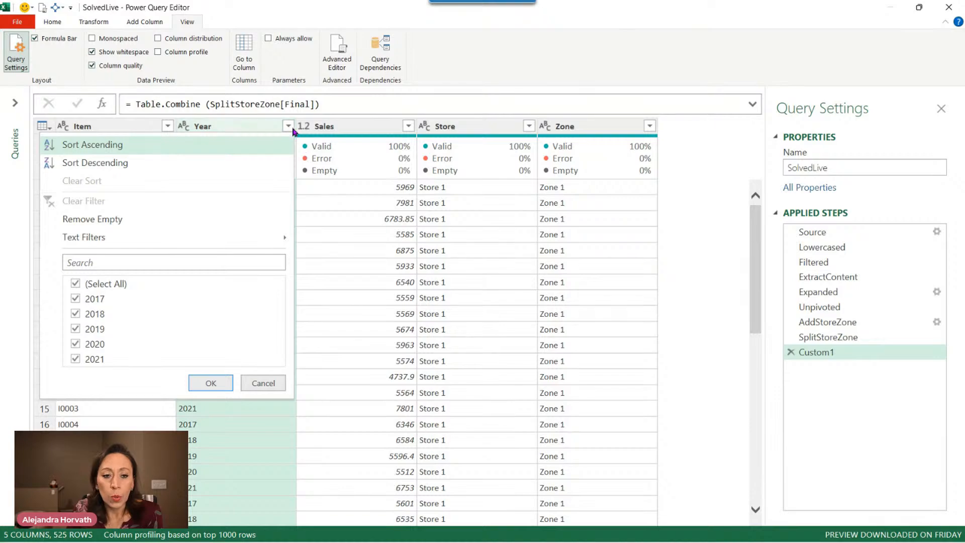
pyautogui.click(289, 126)
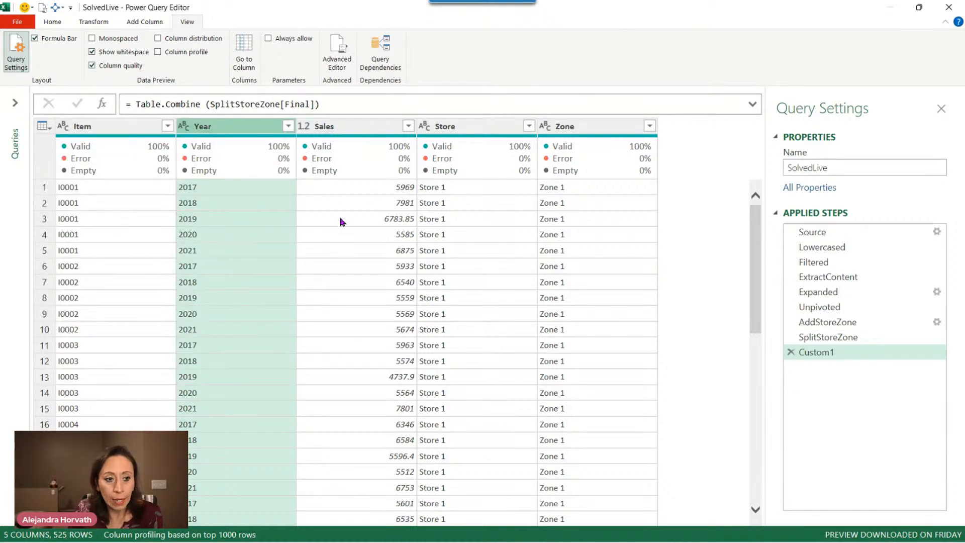
# Display the Source step's file list, then close the query editor and load SolvedLive to the workbook as Only Create Connection.
pyautogui.click(15, 103)
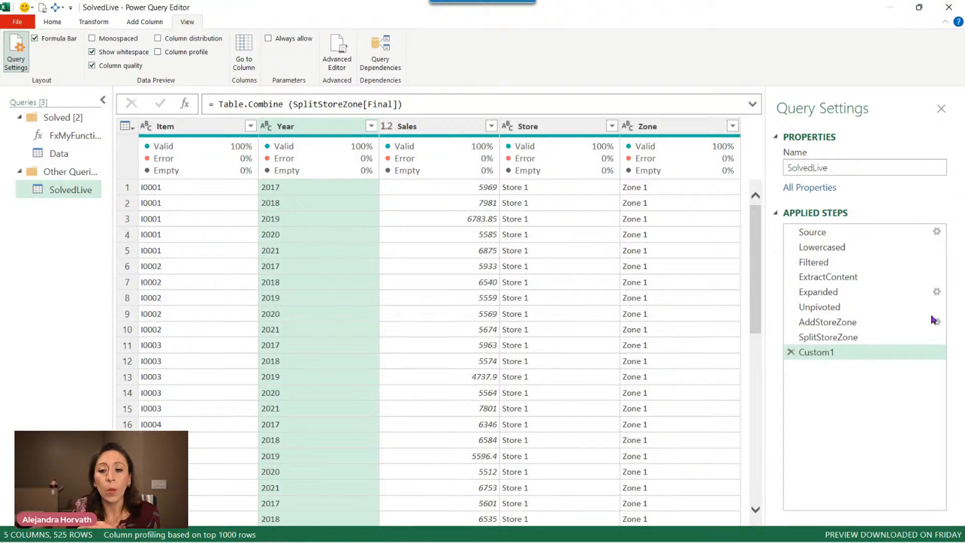
pyautogui.click(882, 232)
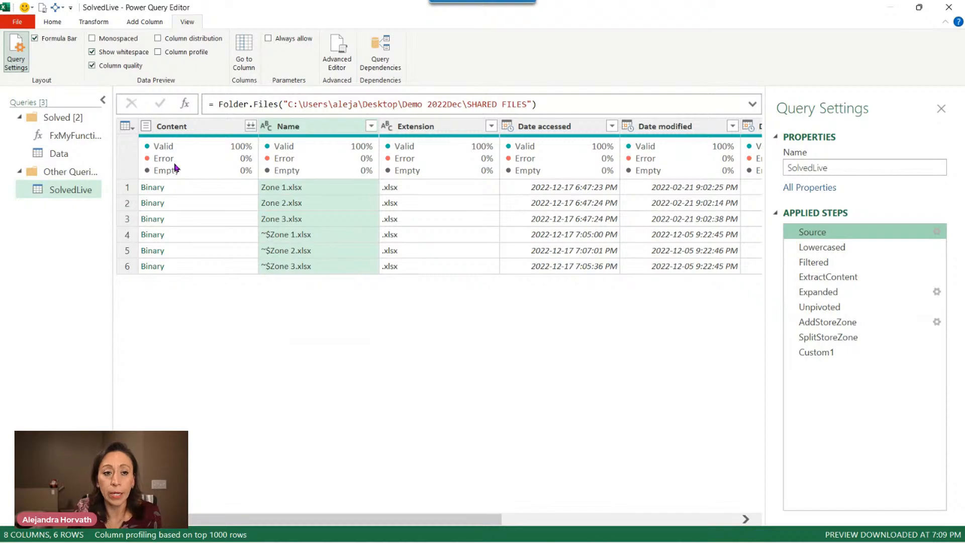
pyautogui.click(53, 23)
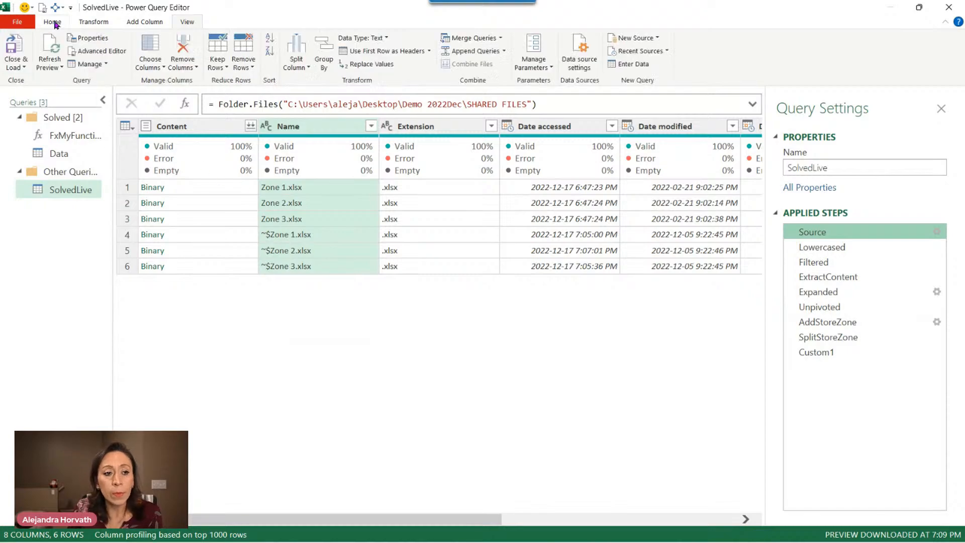
pyautogui.click(22, 65)
pyautogui.click(30, 95)
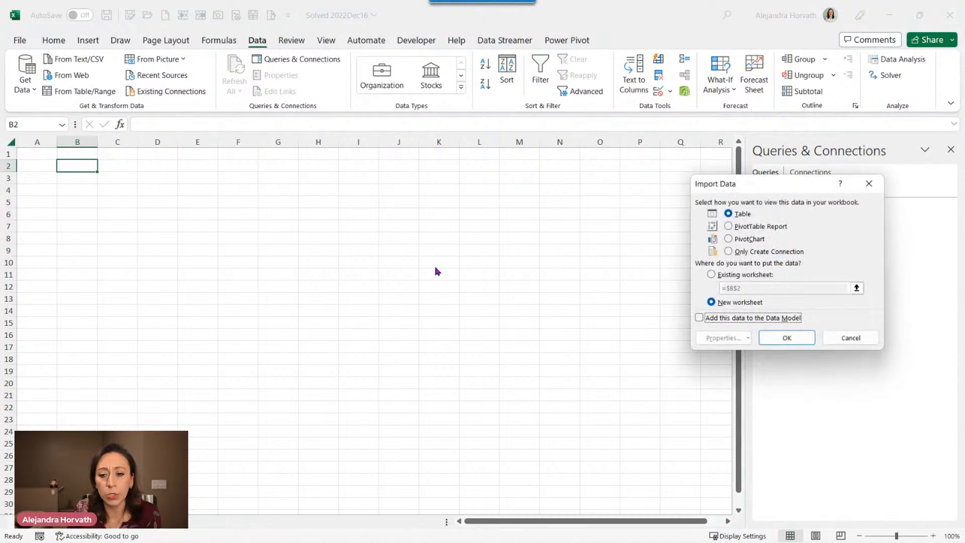
pyautogui.click(748, 253)
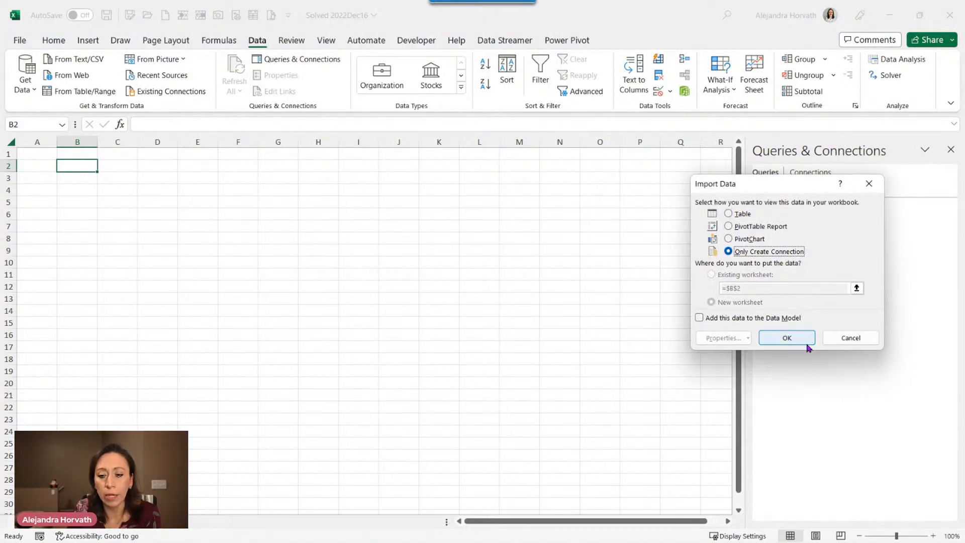
pyautogui.click(791, 338)
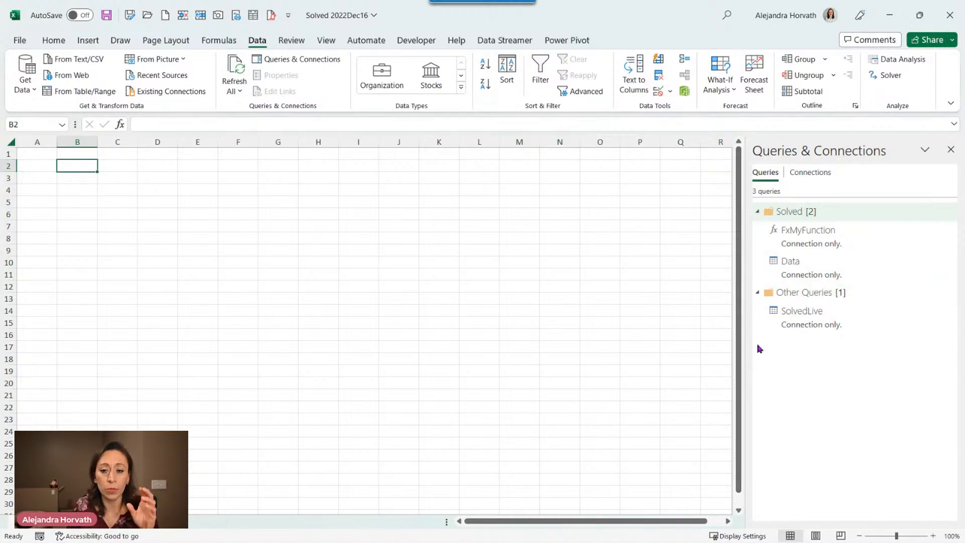
# Load the SolvedLive query as a PivotTable Report in the existing worksheet at cell B2.
pyautogui.click(815, 318)
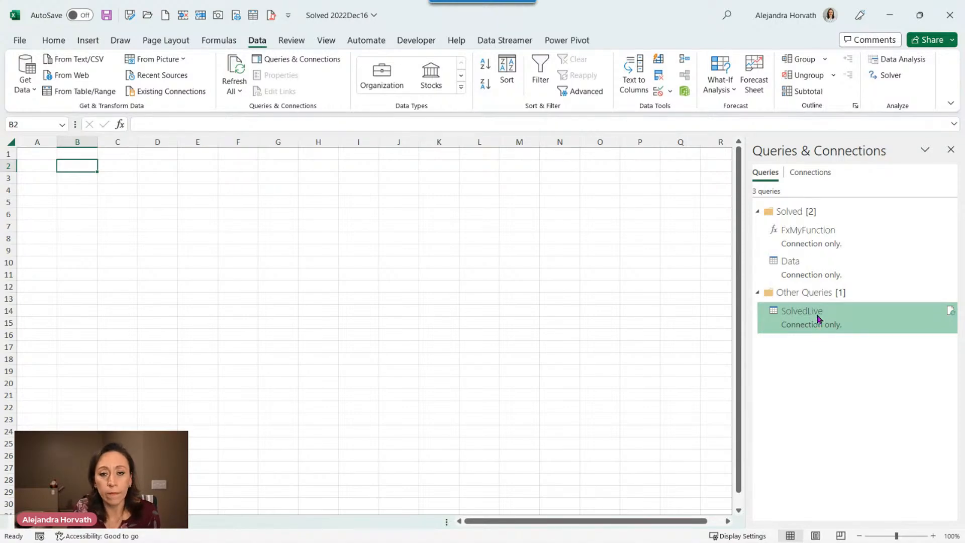
pyautogui.rightClick(815, 319)
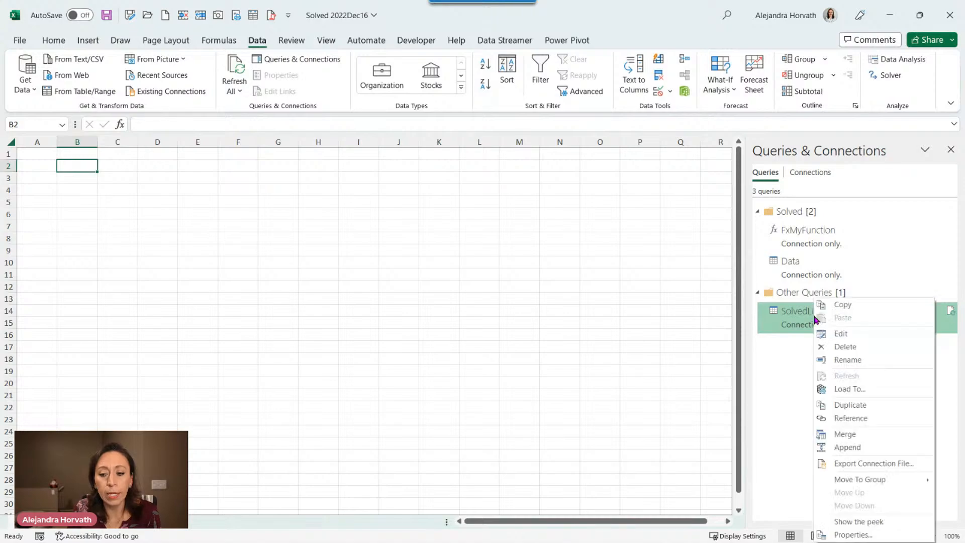
pyautogui.click(850, 389)
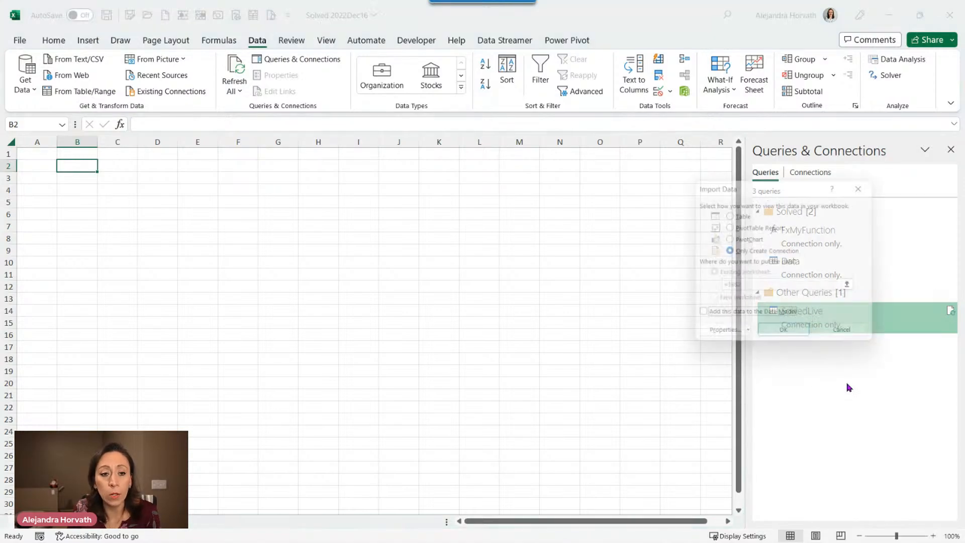
pyautogui.click(760, 226)
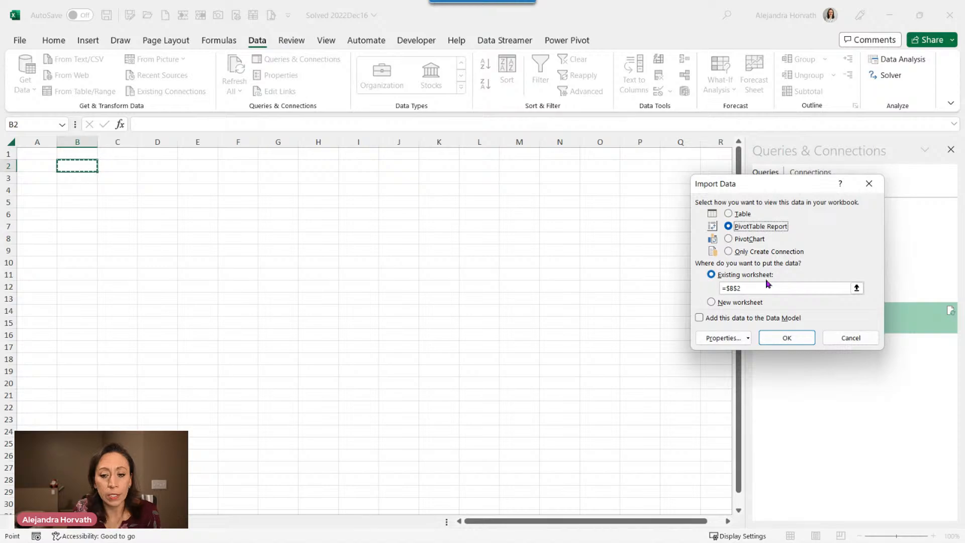
pyautogui.click(776, 335)
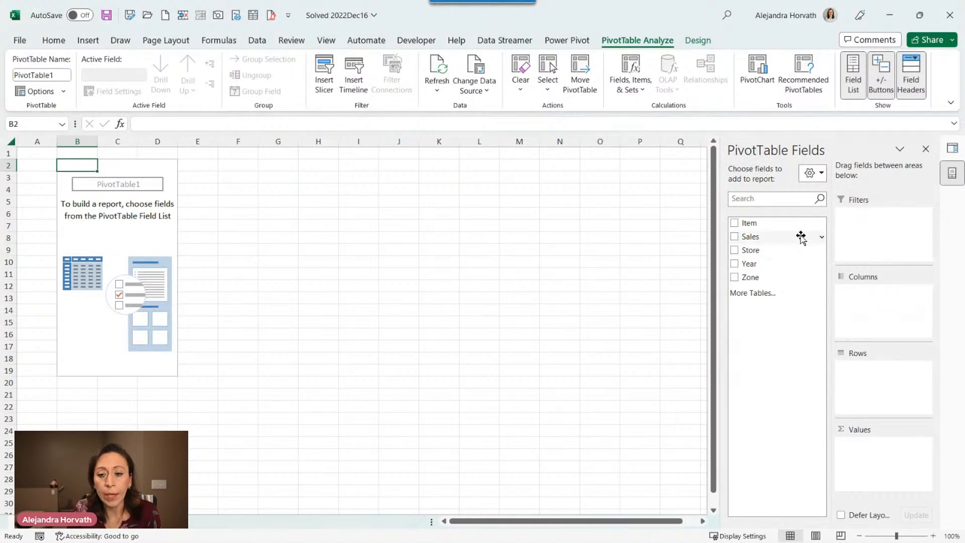
# Build the PivotTable with Item in the rows, Year in the columns and the sum of Sales as values.
pyautogui.moveTo(757, 223); pyautogui.dragTo(881, 387)
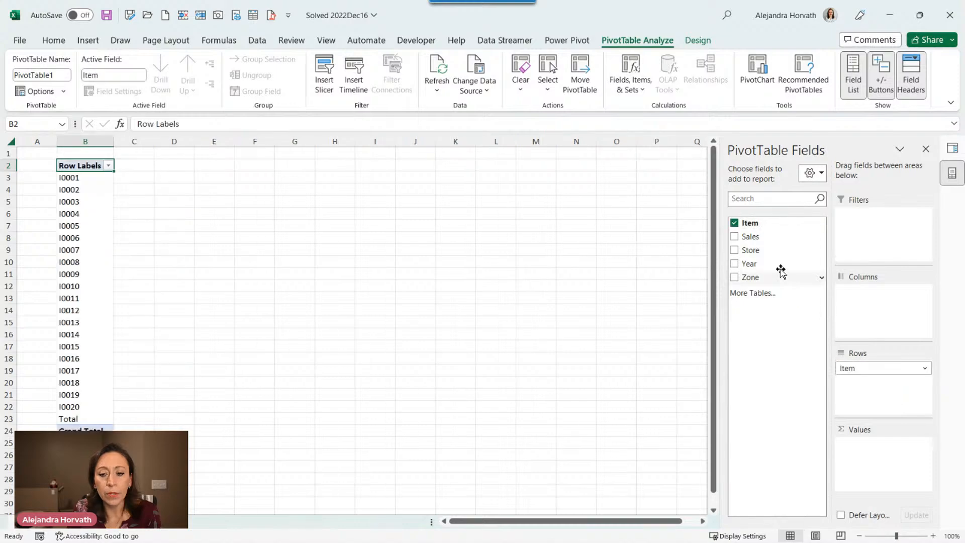
pyautogui.moveTo(773, 261); pyautogui.dragTo(883, 285)
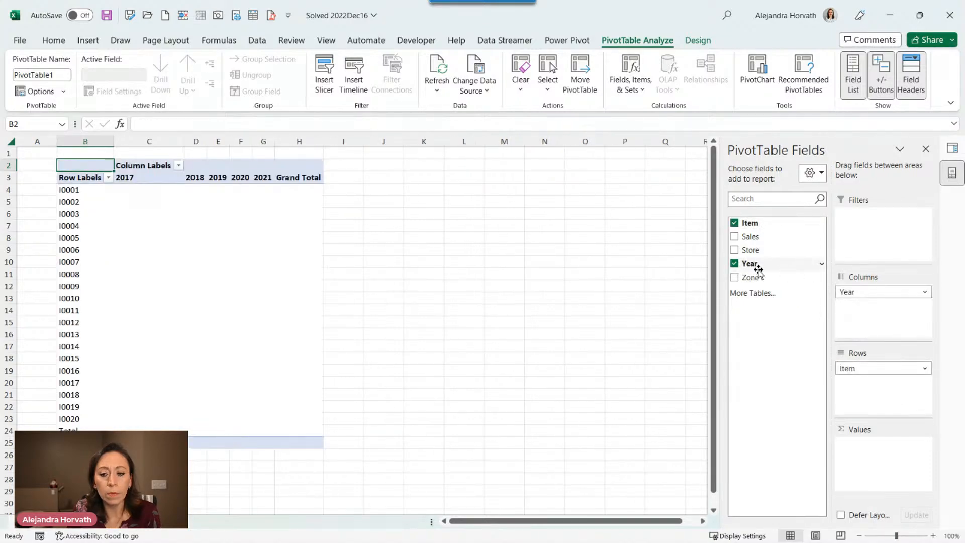
pyautogui.moveTo(762, 234); pyautogui.dragTo(869, 464)
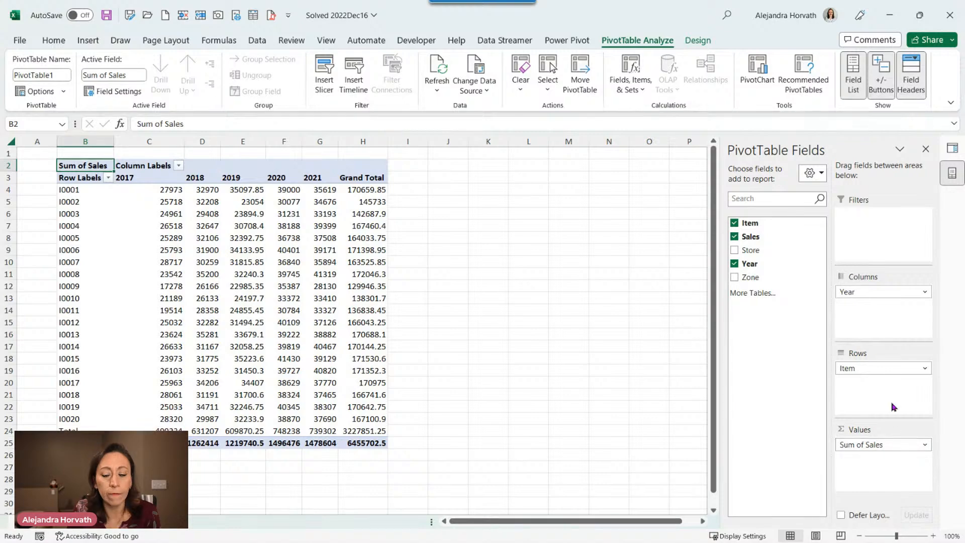
# Replace Item in the PivotTable rows with Zone and Store, placing Zone above Store.
pyautogui.moveTo(746, 251); pyautogui.dragTo(632, 377)
pyautogui.moveTo(747, 277); pyautogui.dragTo(861, 373)
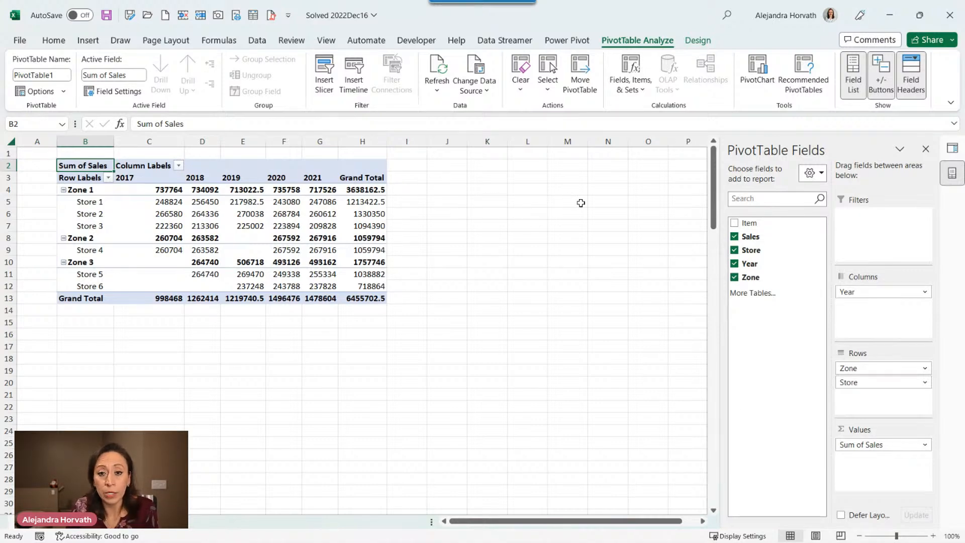
pyautogui.click(368, 179)
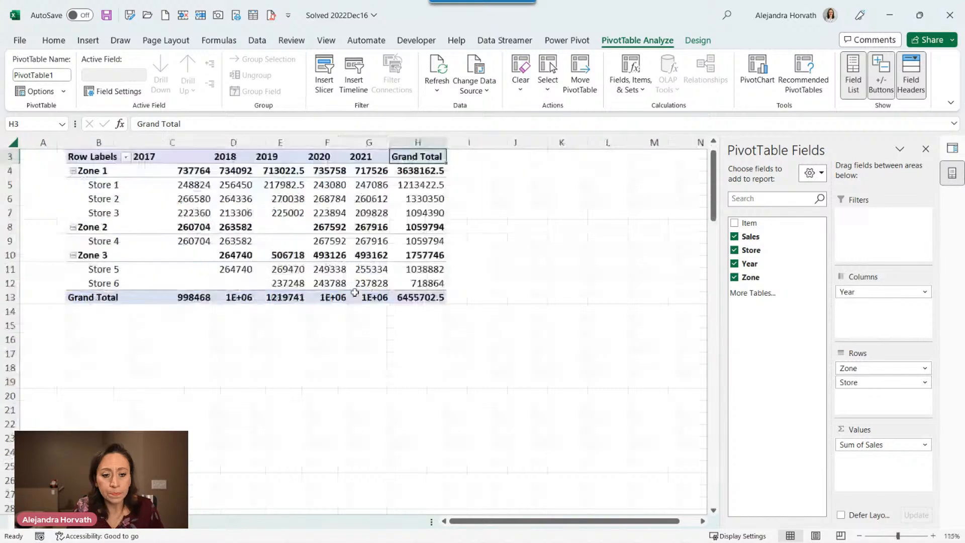
pyautogui.keyDown('ctrl'); pyautogui.scroll(1, 354, 291); pyautogui.keyUp('ctrl')
pyautogui.keyDown('ctrl'); pyautogui.scroll(1, 322, 270); pyautogui.keyUp('ctrl')
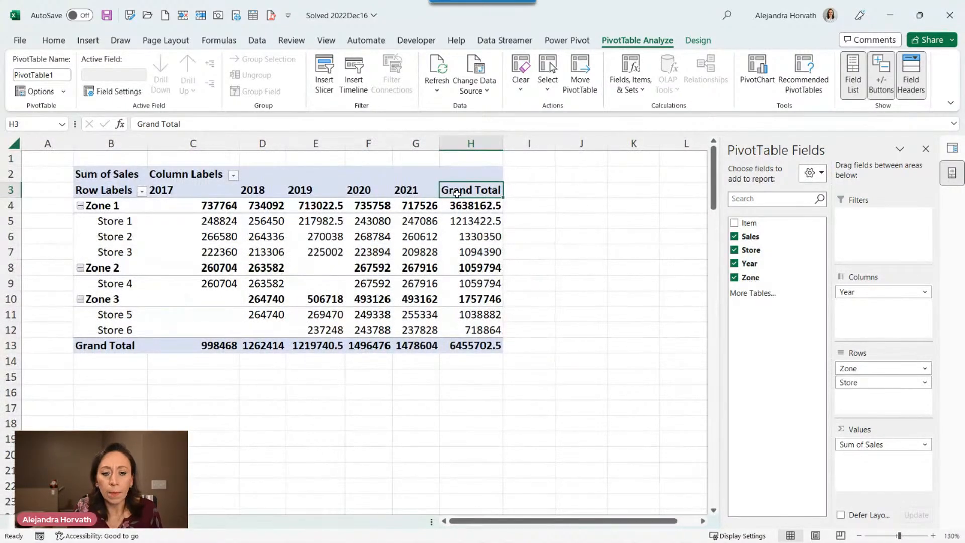
# Remove the PivotTable's Grand Total column and format the sales values as Number with a 1000 separator and 0 decimal places.
pyautogui.rightClick(486, 196)
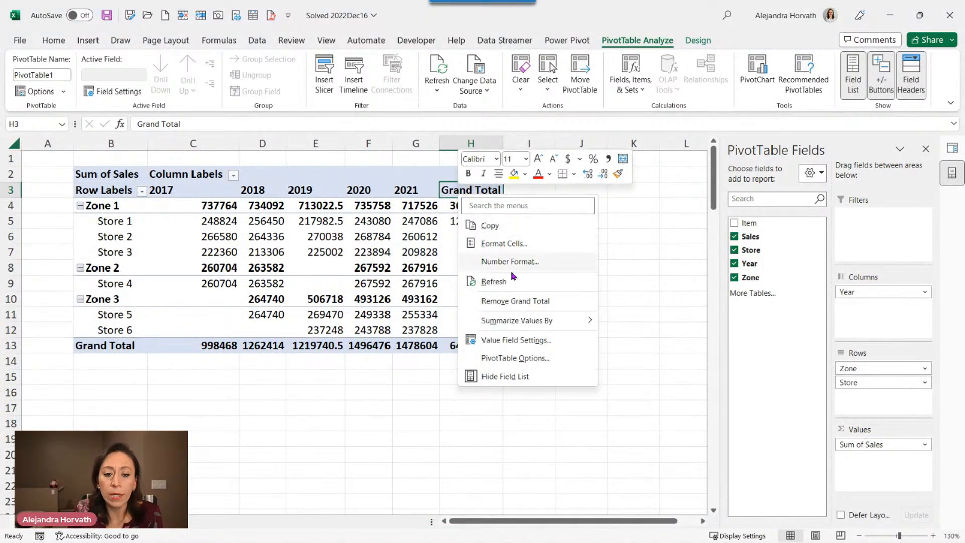
pyautogui.click(527, 302)
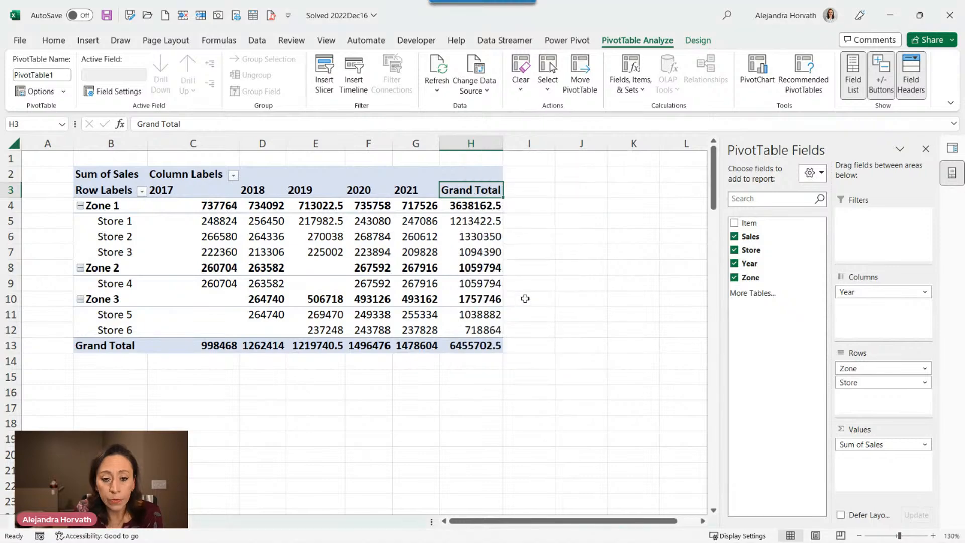
pyautogui.rightClick(351, 214)
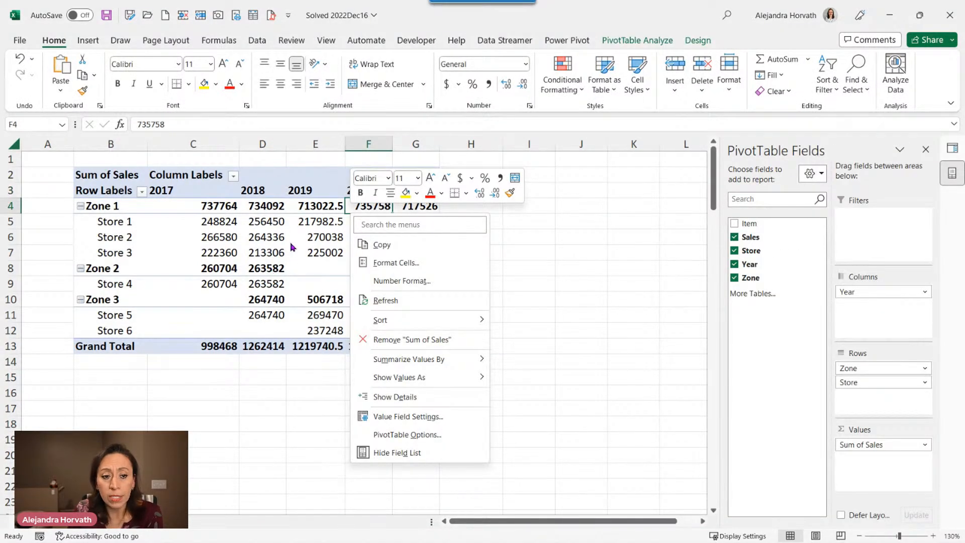
pyautogui.click(407, 281)
pyautogui.click(304, 180)
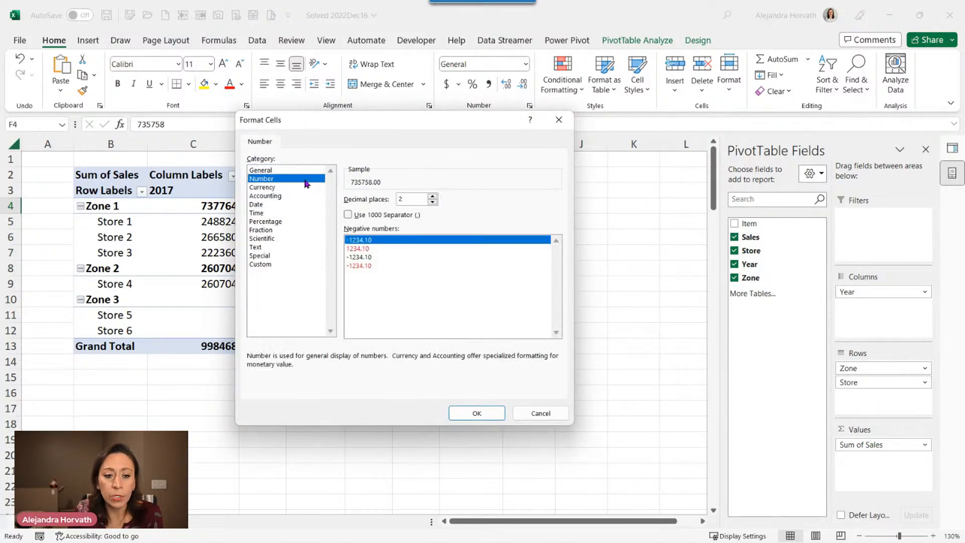
pyautogui.click(367, 216)
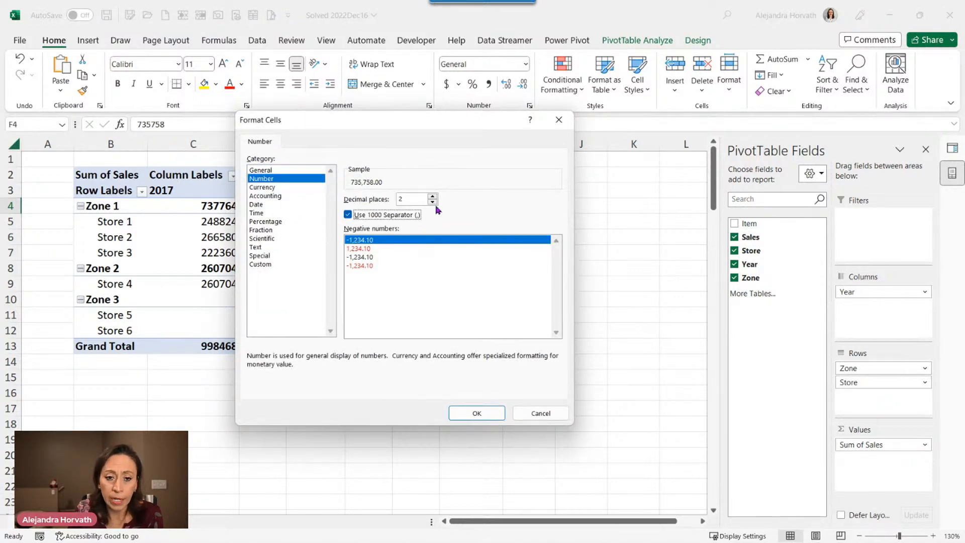
pyautogui.click(432, 202)
pyautogui.click(432, 202)
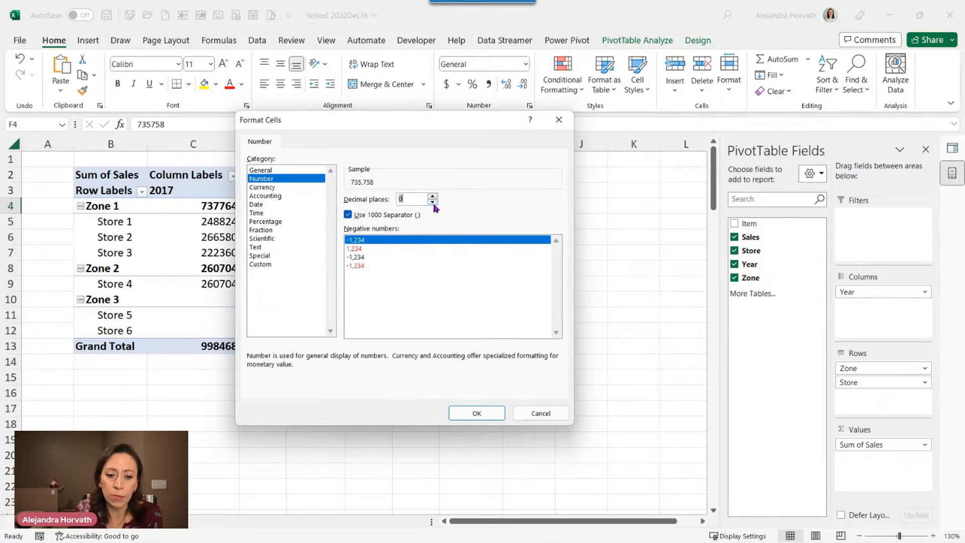
pyautogui.click(488, 412)
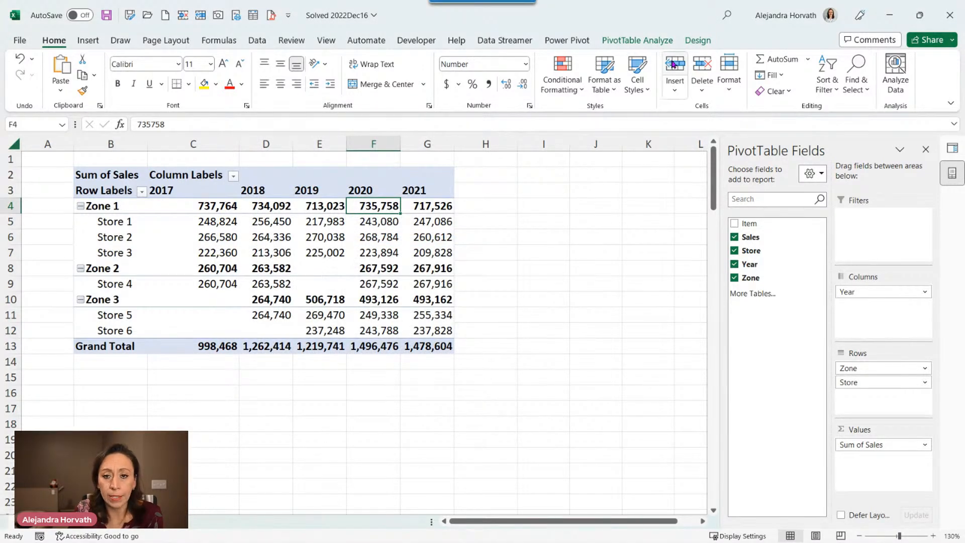
# Show the PivotTable report in Tabular Form and hide the worksheet gridlines.
pyautogui.click(697, 40)
pyautogui.click(92, 87)
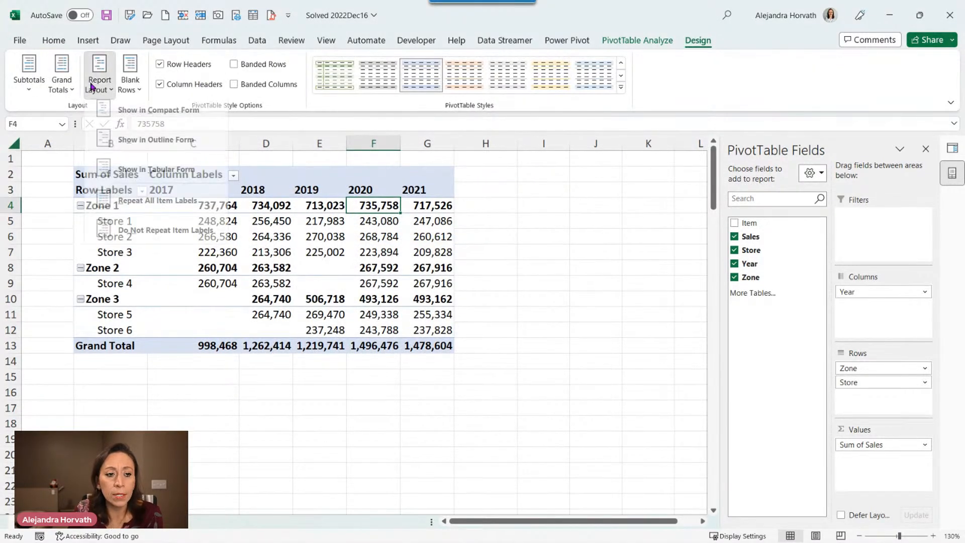
pyautogui.click(103, 171)
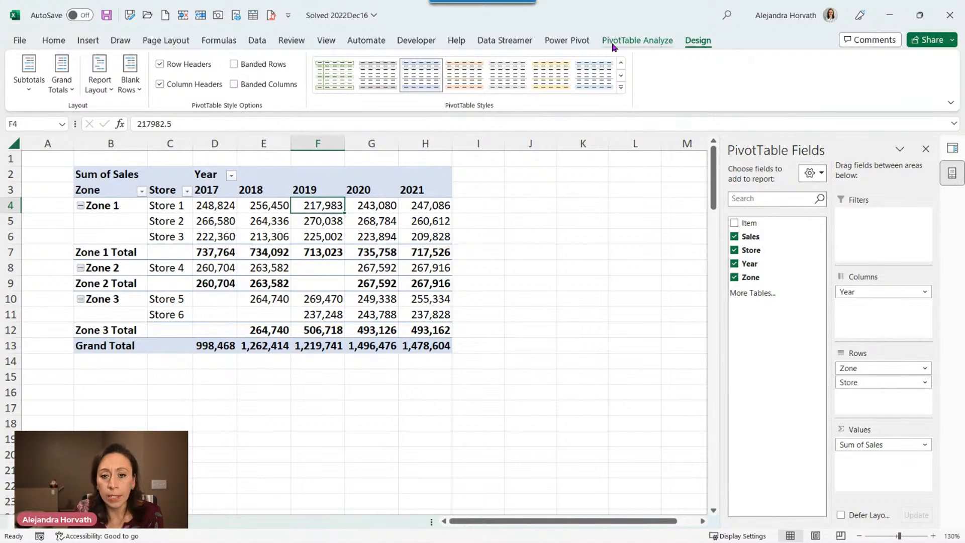
pyautogui.click(327, 41)
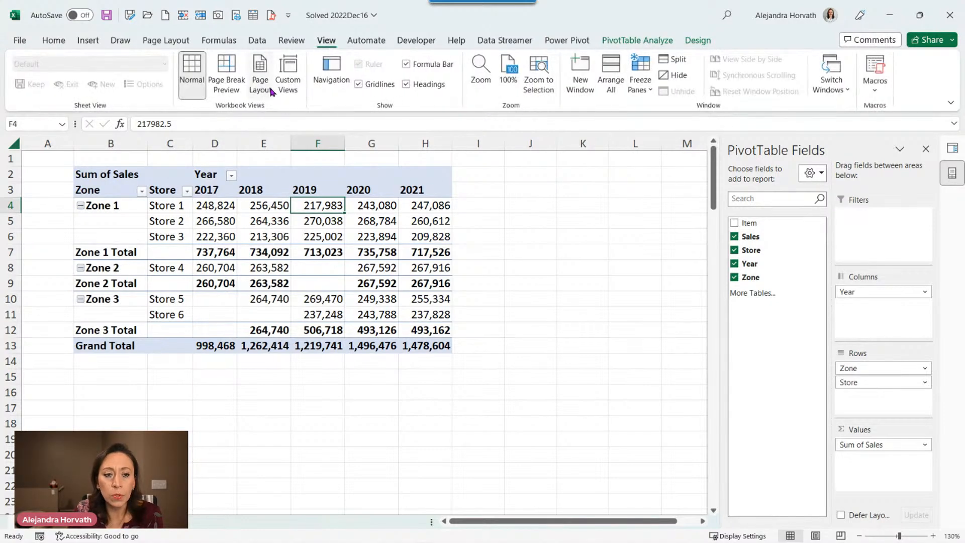
pyautogui.click(359, 84)
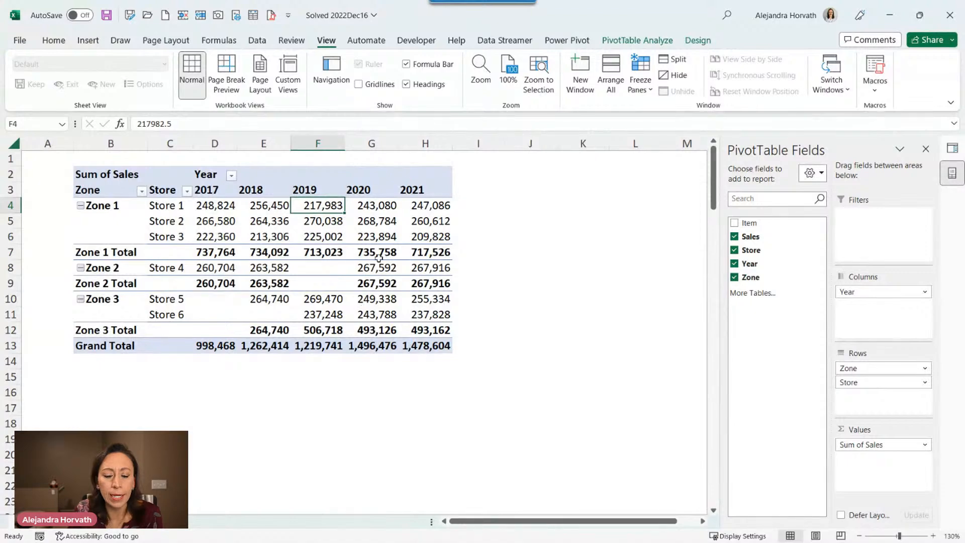
pyautogui.click(215, 253)
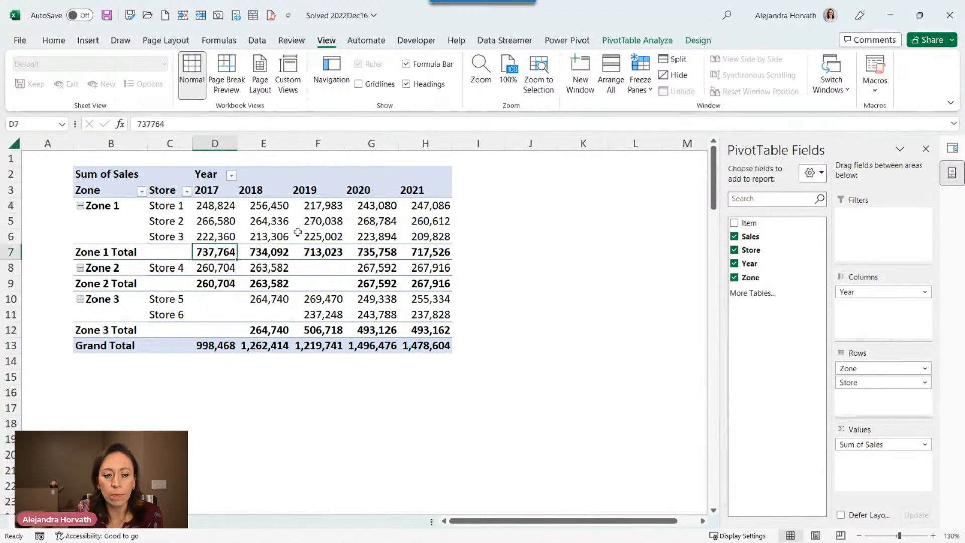